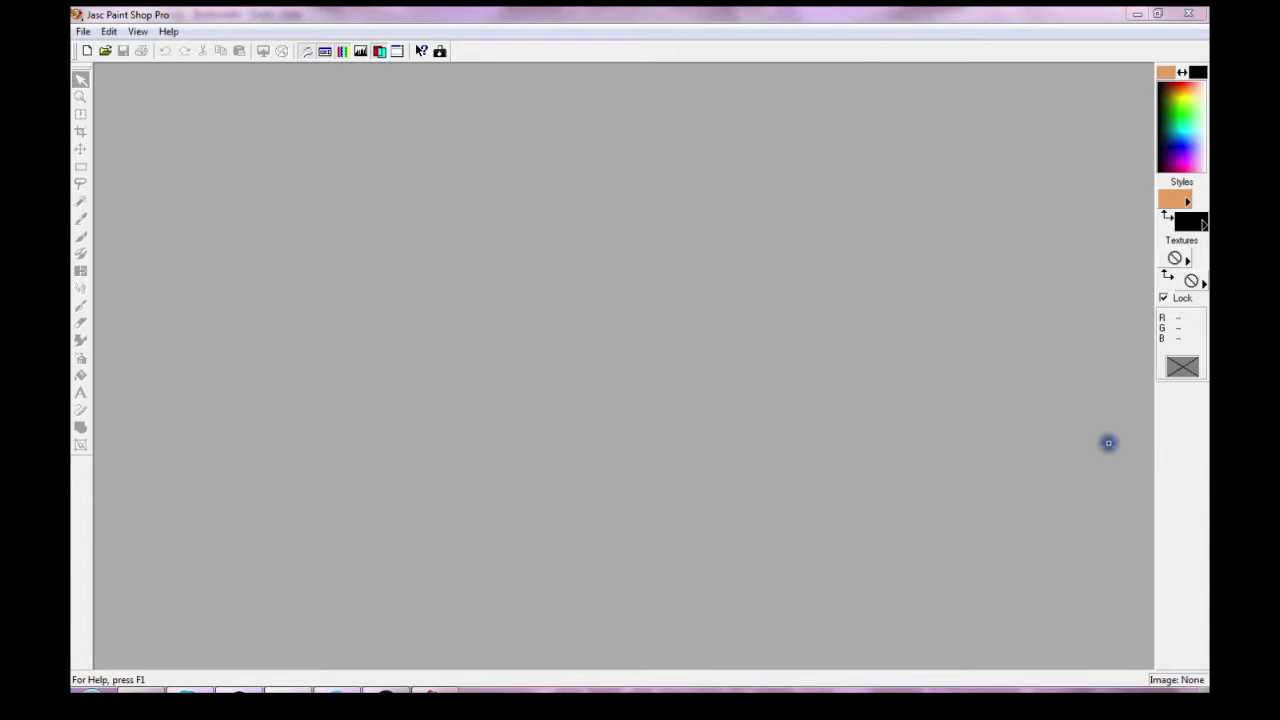
- Centre the scanned sketch in the workspace and paste the red-haired character reference as a new image
drag(262, 77, 613, 136)
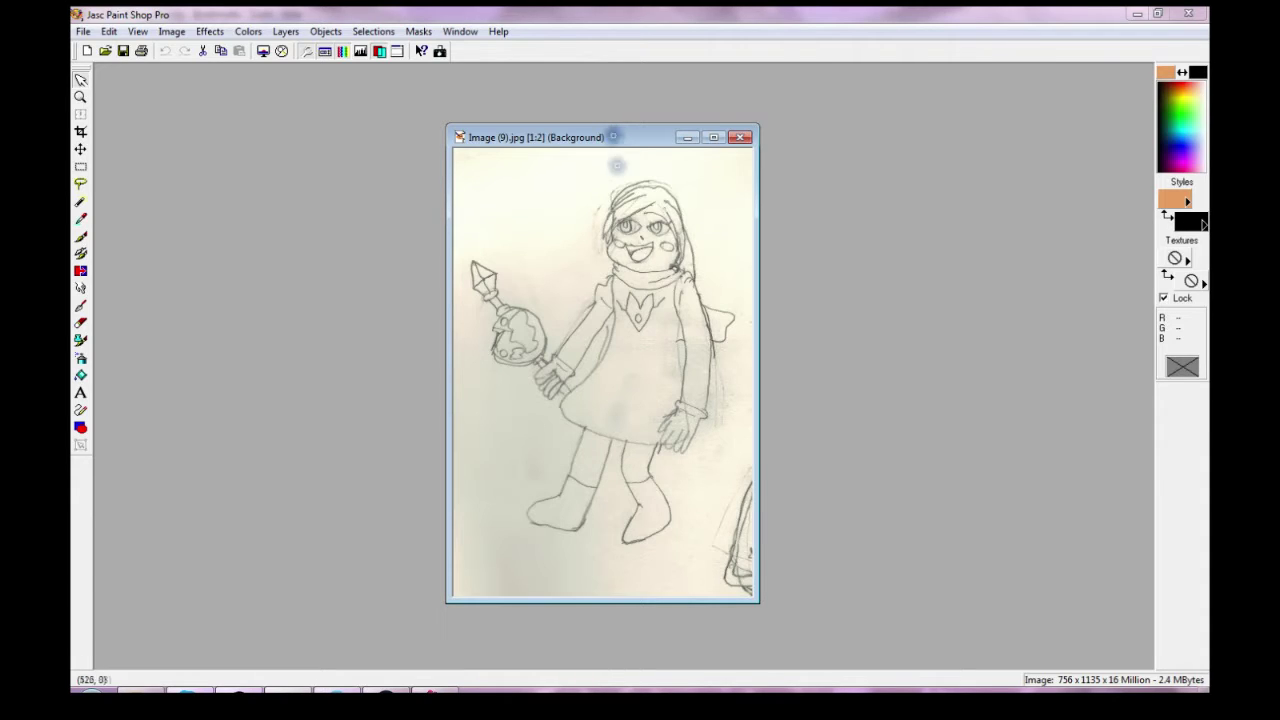
click(340, 697)
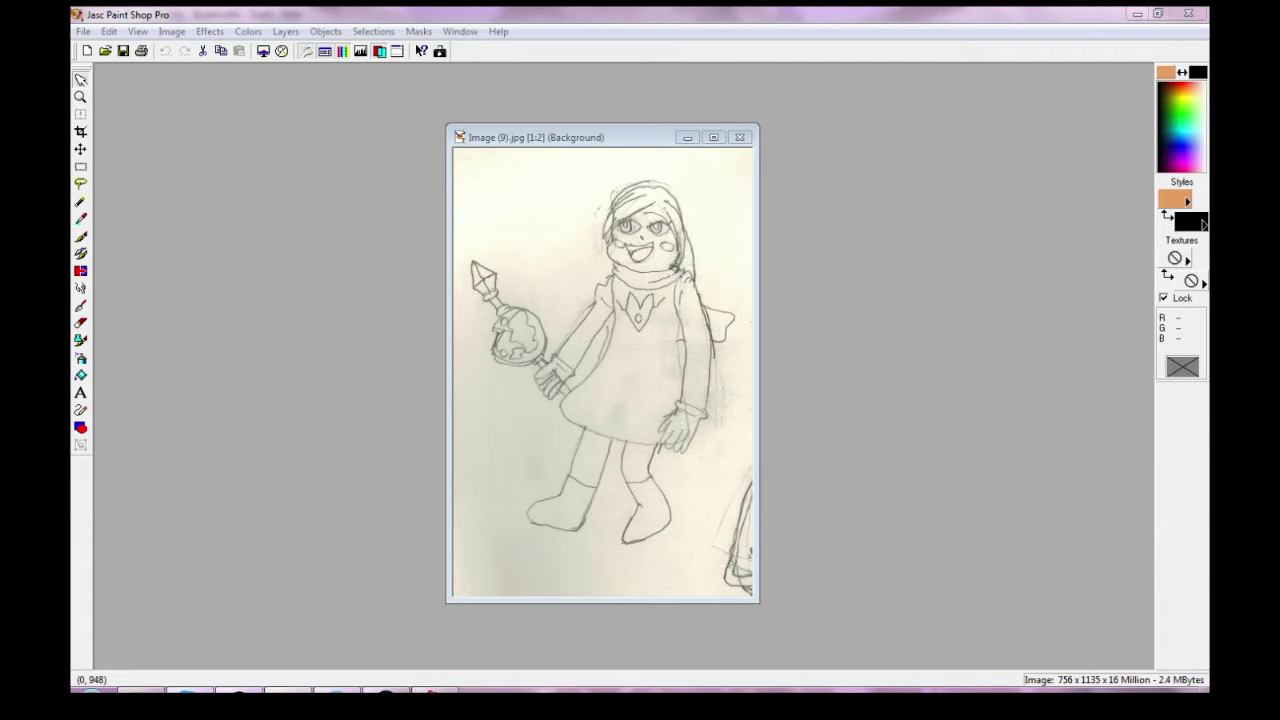
click(470, 590)
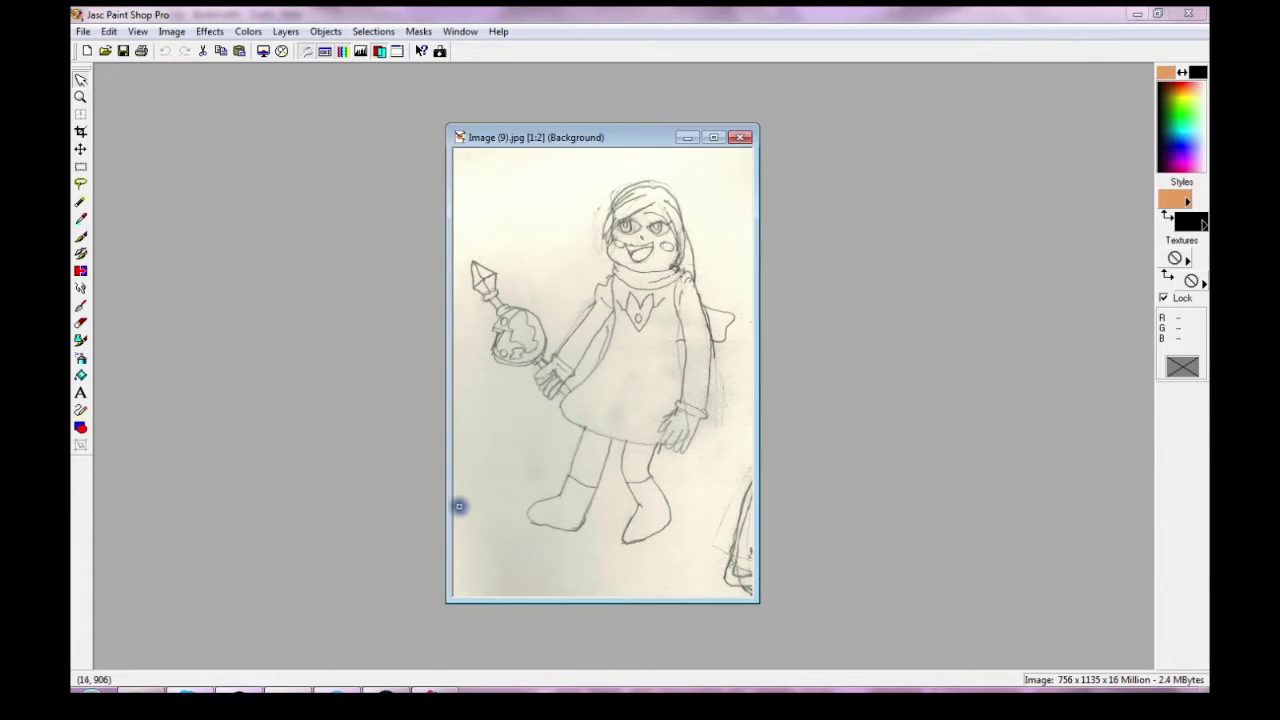
key(ctrl+v)
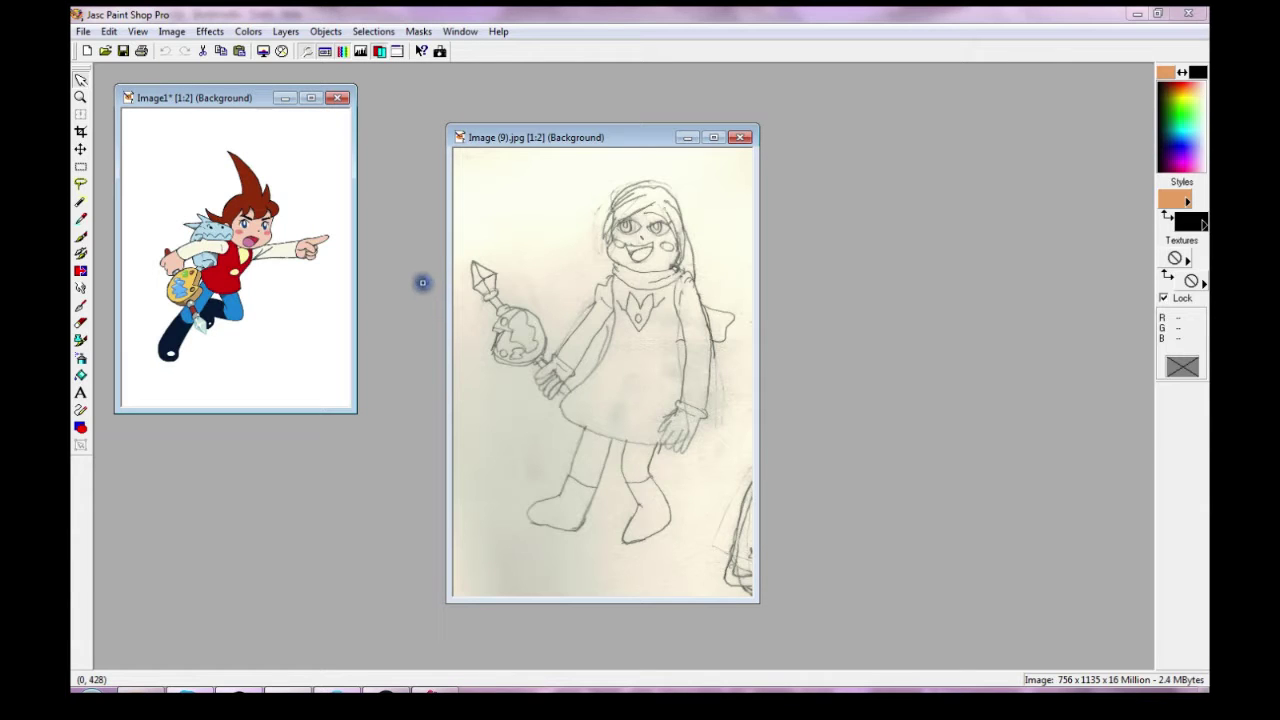
- Enlarge the red-haired character reference to 1:1 and arrange it beside the sketch
drag(222, 99, 220, 121)
scroll(224, 120, up, 1)
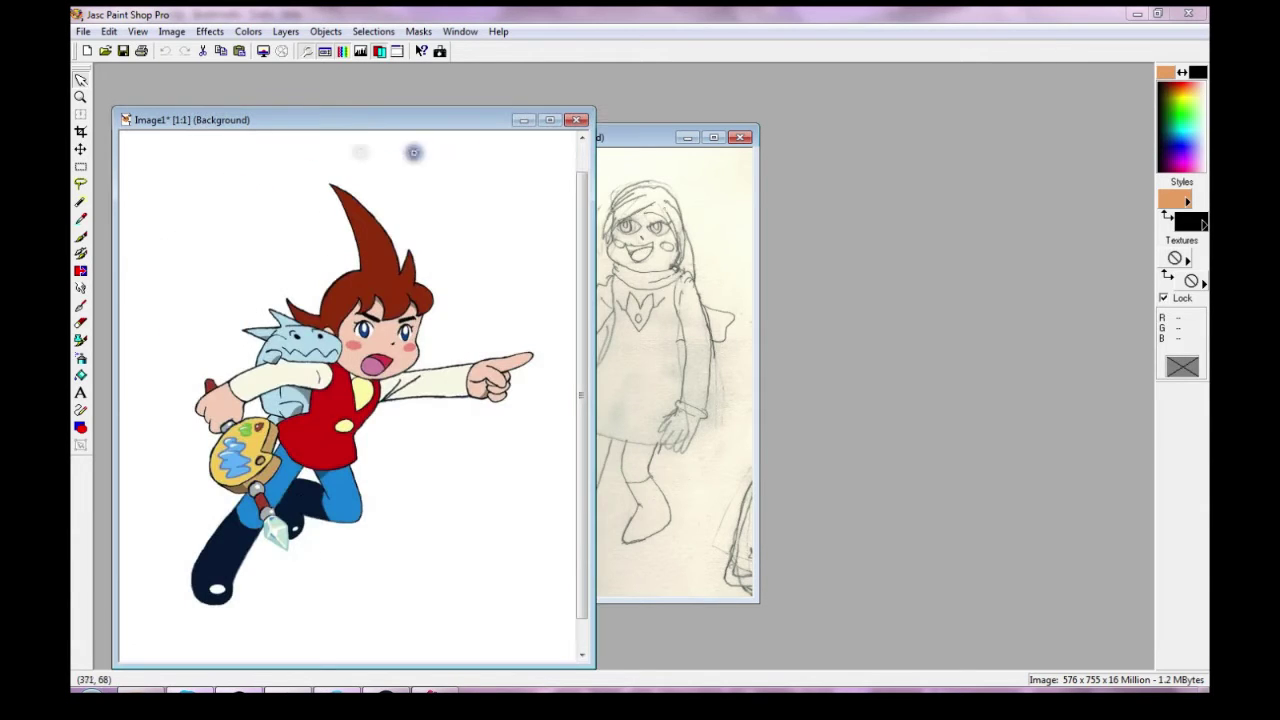
drag(626, 128, 708, 137)
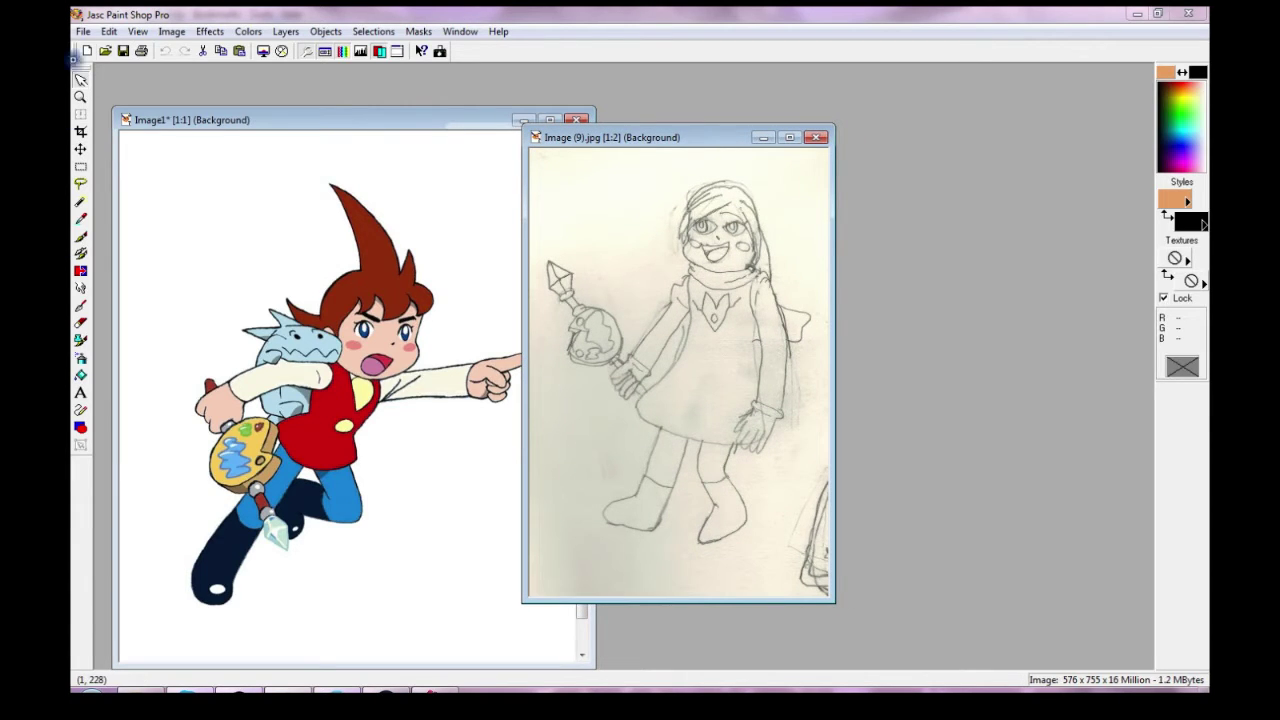
- Open Tron Thumb 5.png, place it narrowed beside the sketch, and bring its dark-haired character into view
click(104, 51)
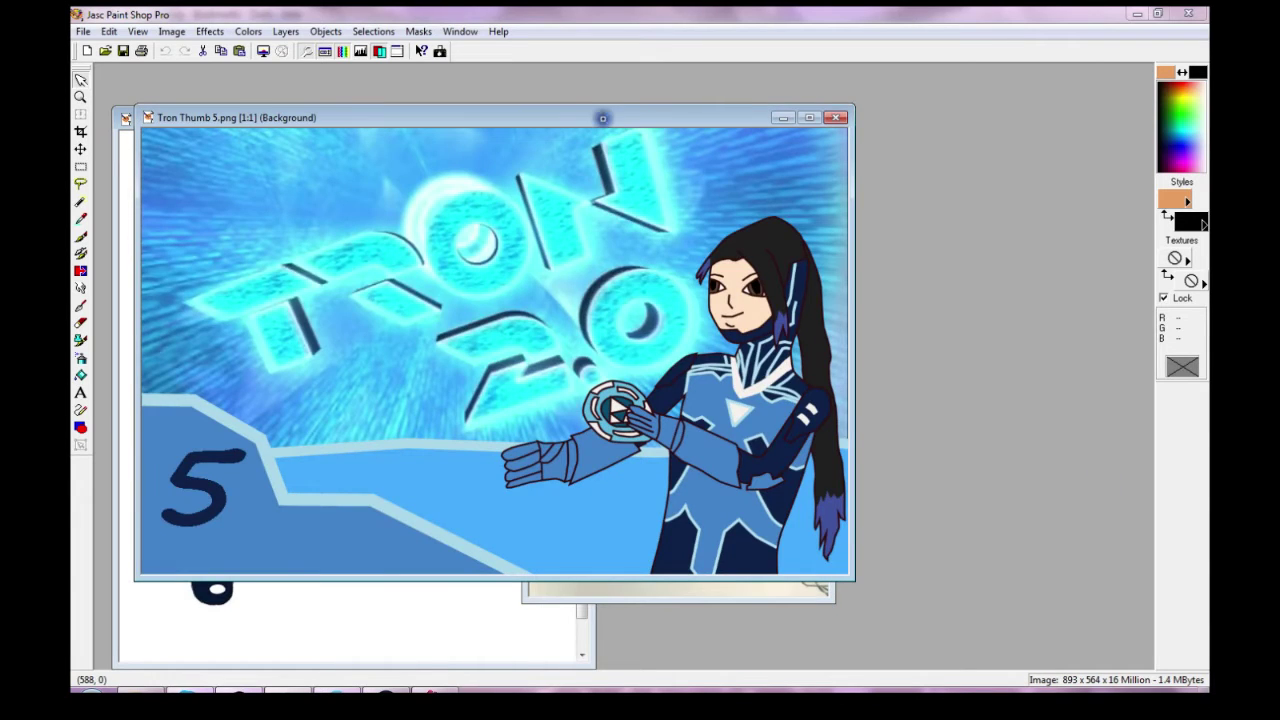
drag(600, 117, 898, 150)
mouse_move(437, 344)
mouse_down()
mouse_move(943, 313)
mouse_move(877, 323)
mouse_up()
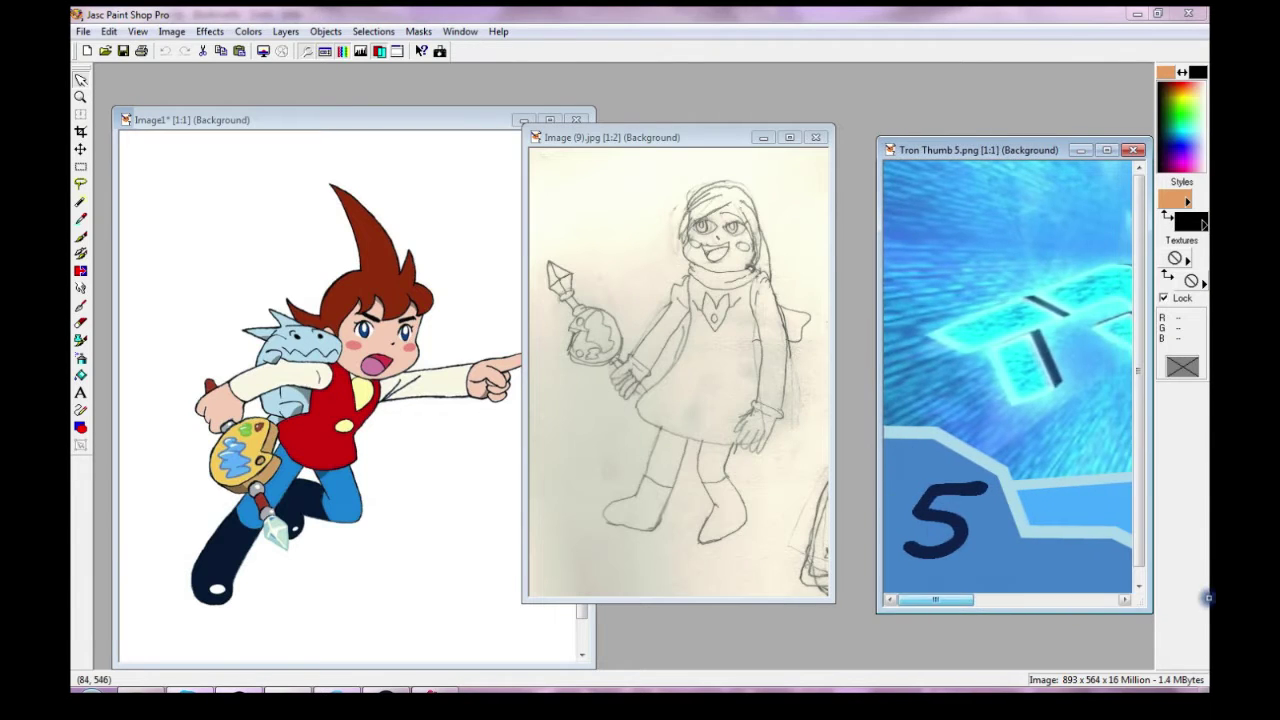
drag(950, 600, 1097, 600)
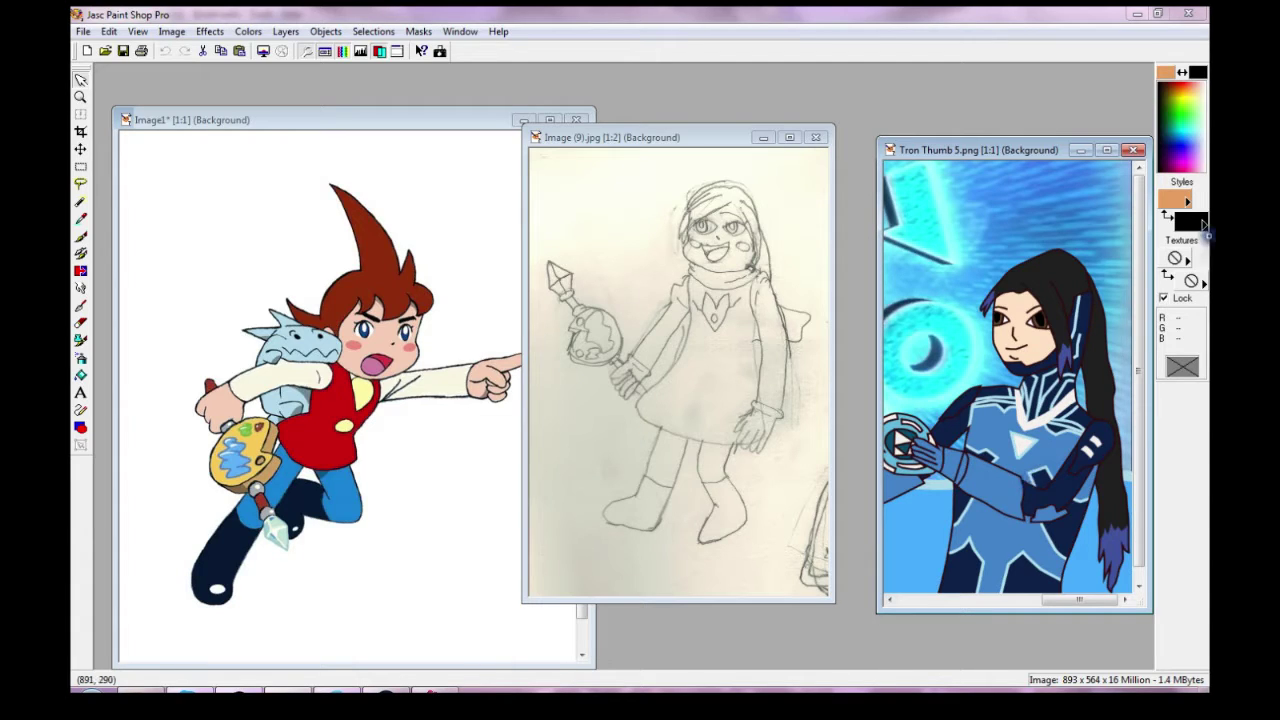
- Set the foreground style to none so that shapes get no stroke from the orange colour
click(1188, 199)
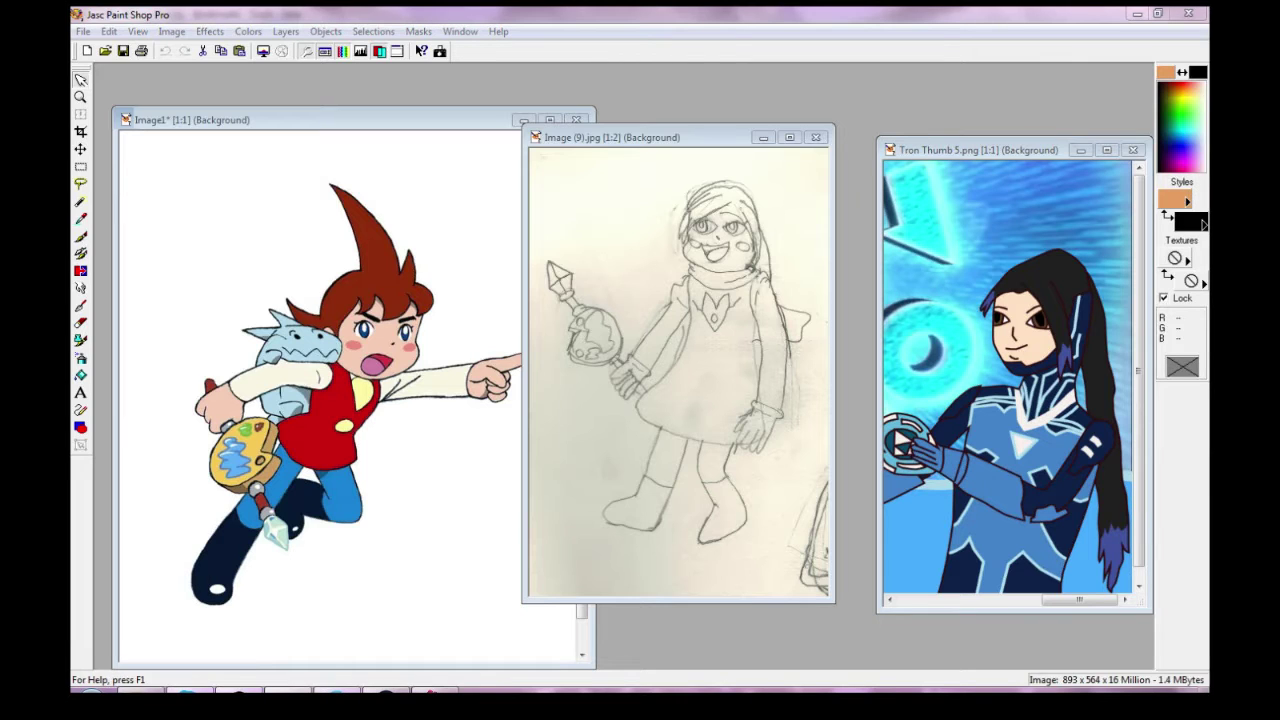
click(1188, 258)
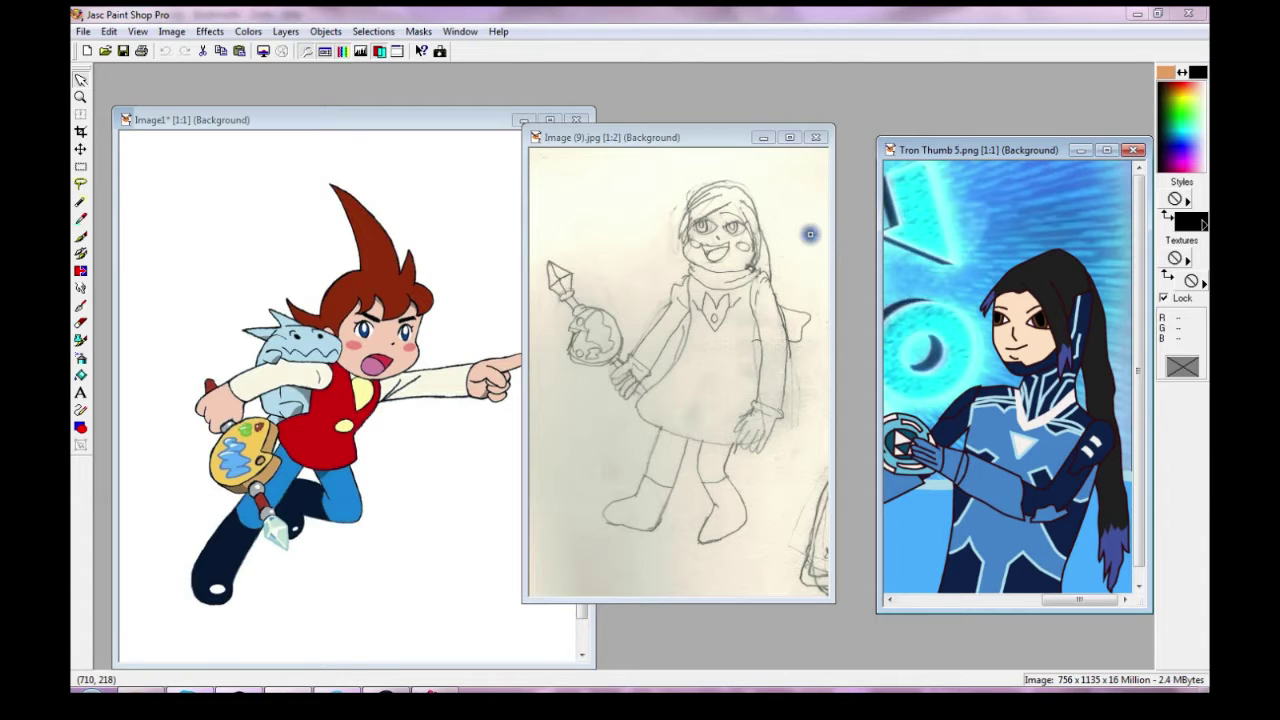
- Paste the blue-haired character reference as a new image and arrange the reference windows around the sketch
click(190, 691)
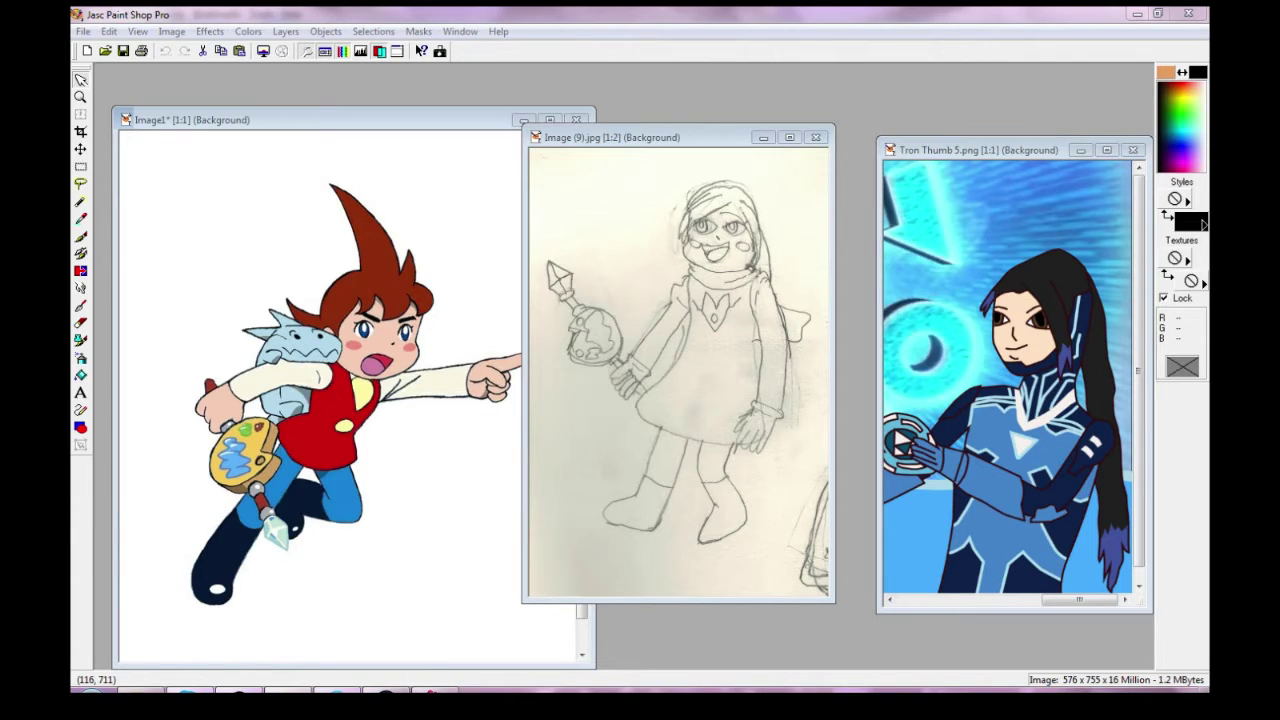
key(ctrl+v)
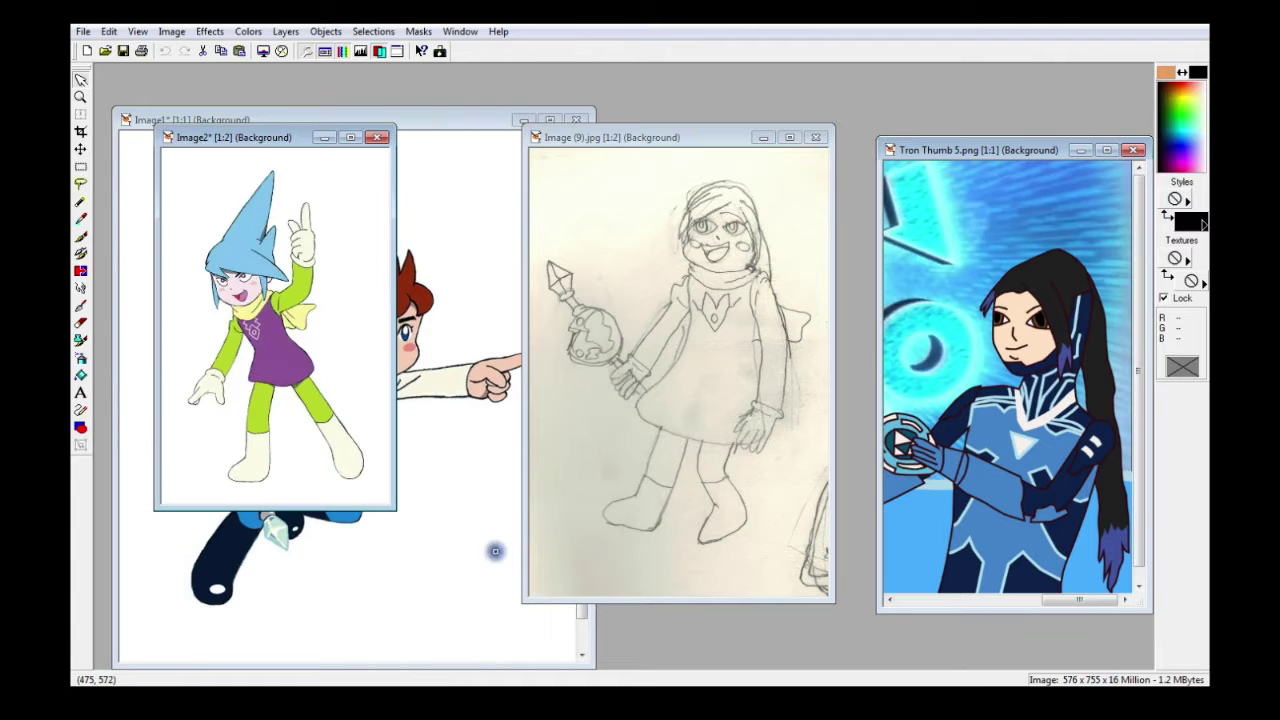
drag(236, 142, 168, 73)
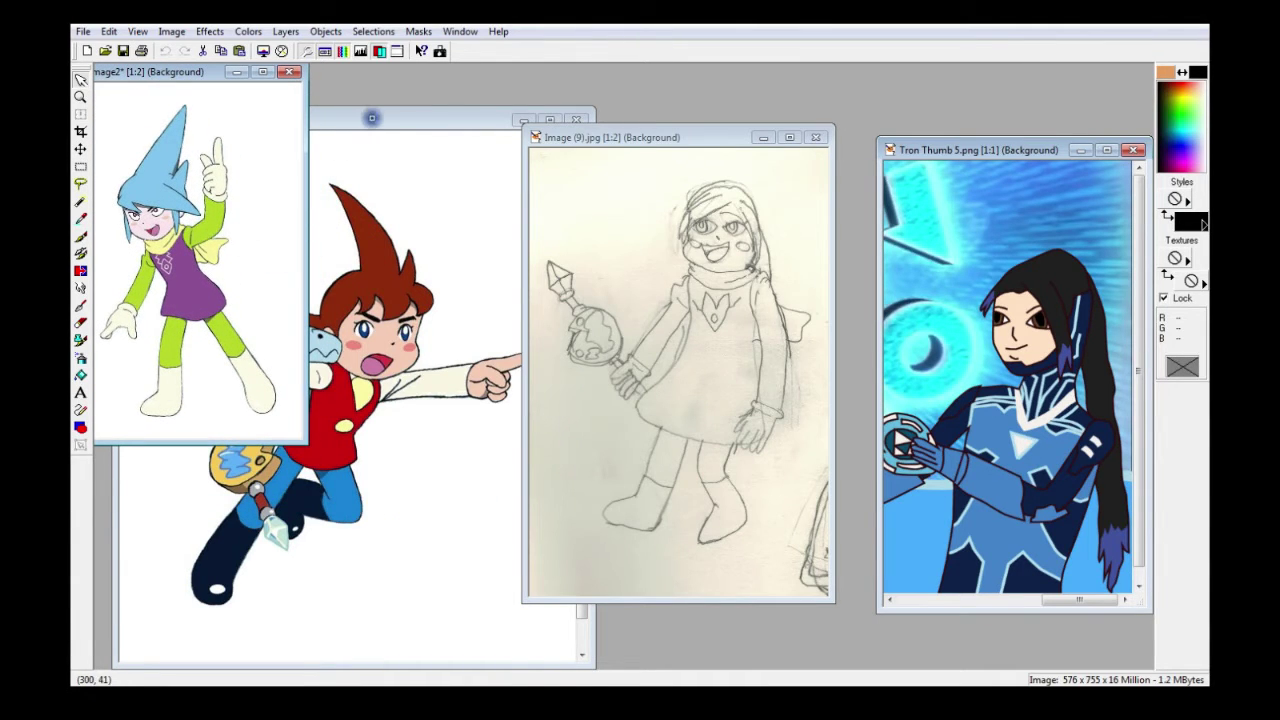
drag(371, 118, 380, 130)
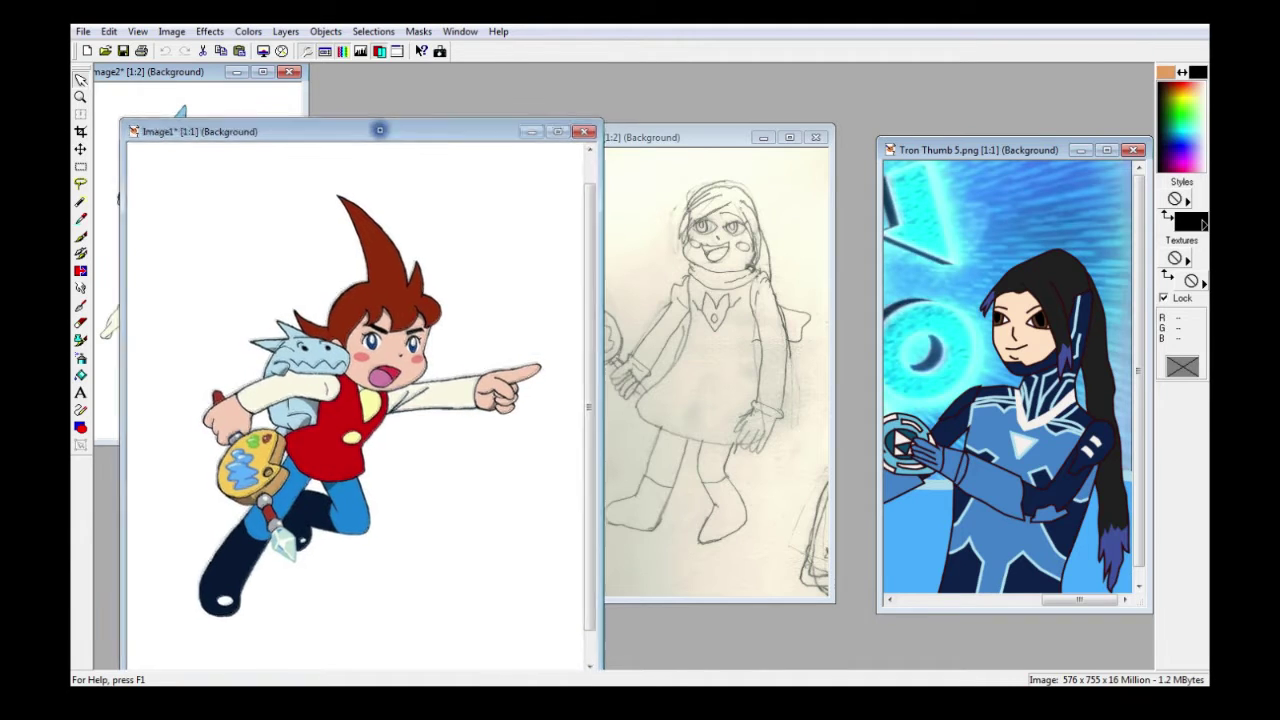
click(193, 76)
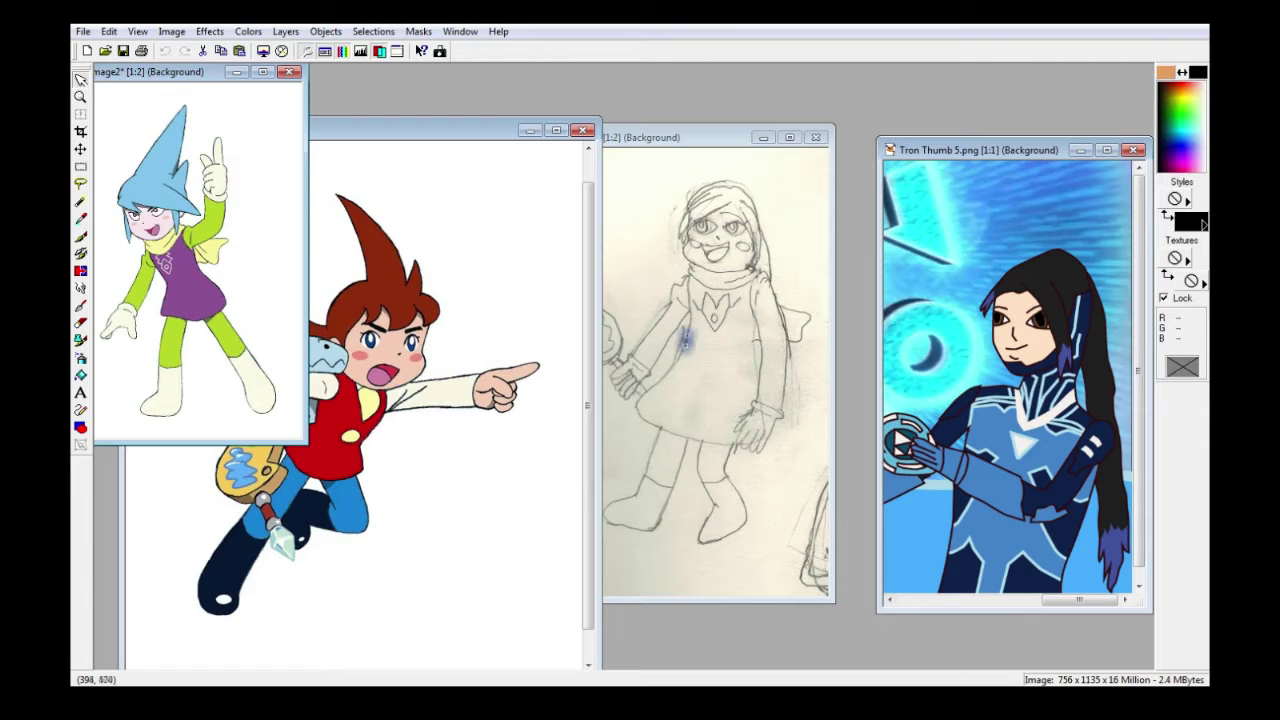
click(703, 136)
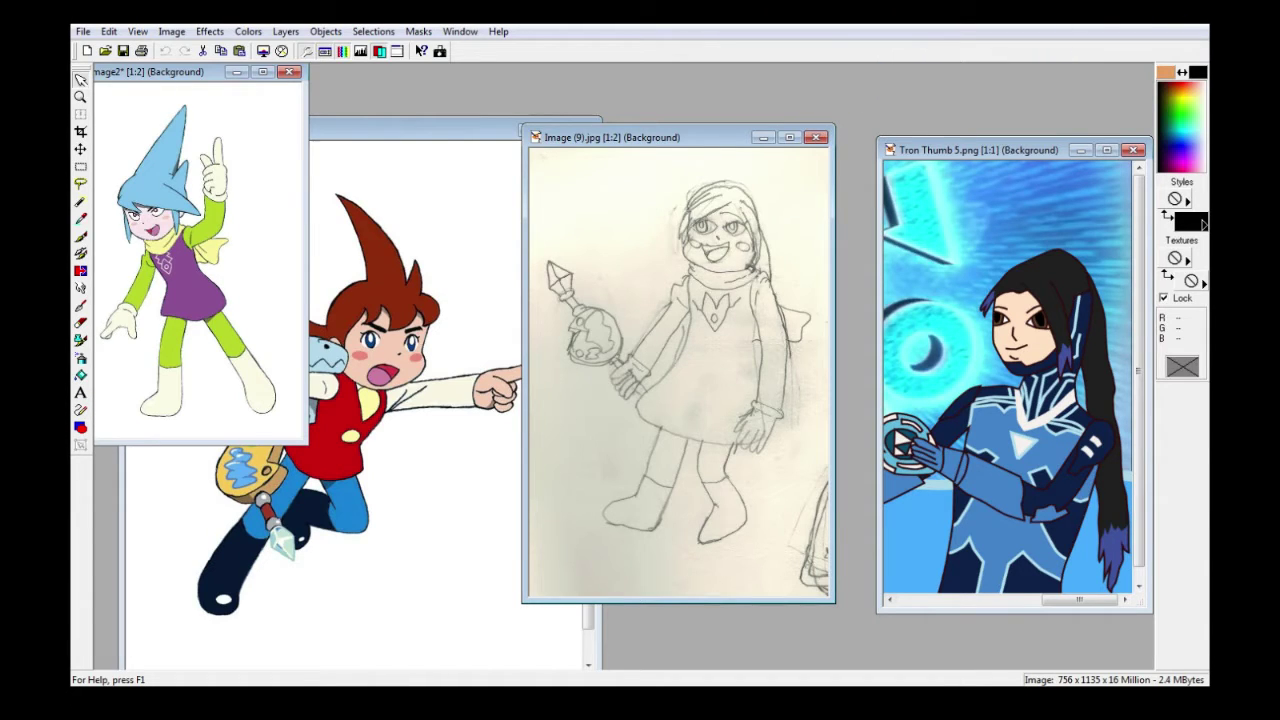
key(alt+Tab)
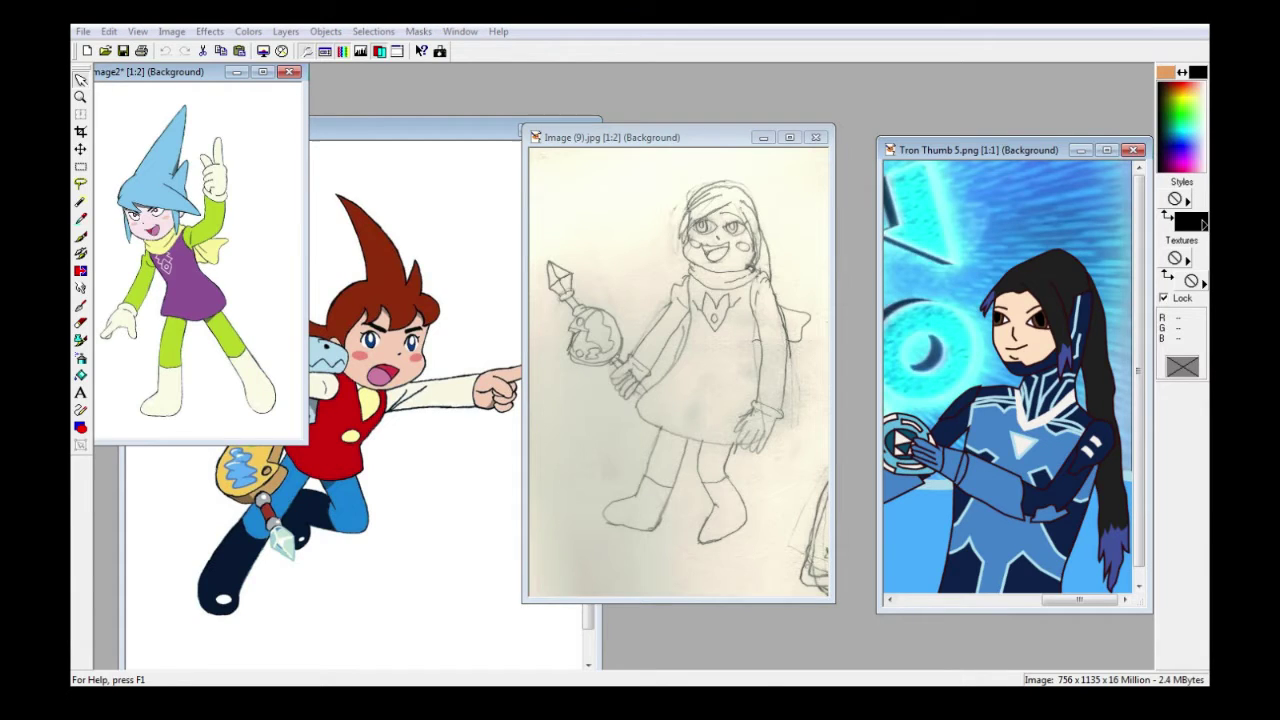
key(Return)
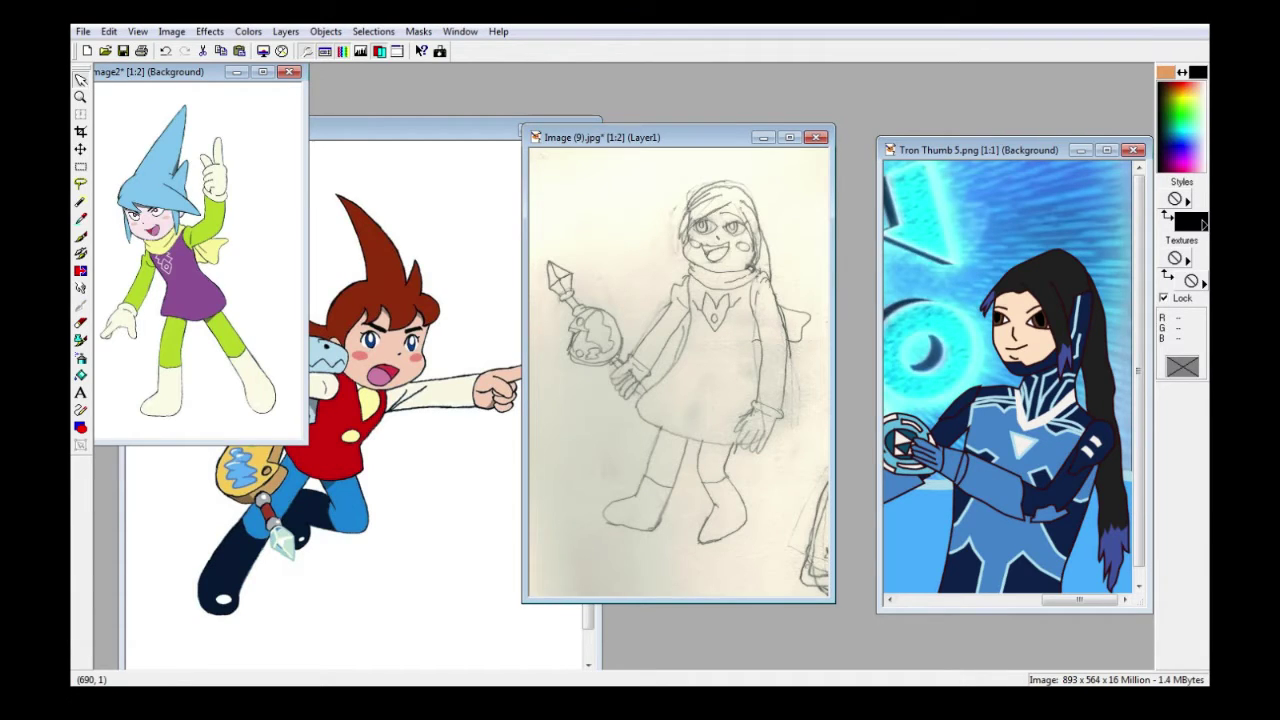
key(alt+Tab)
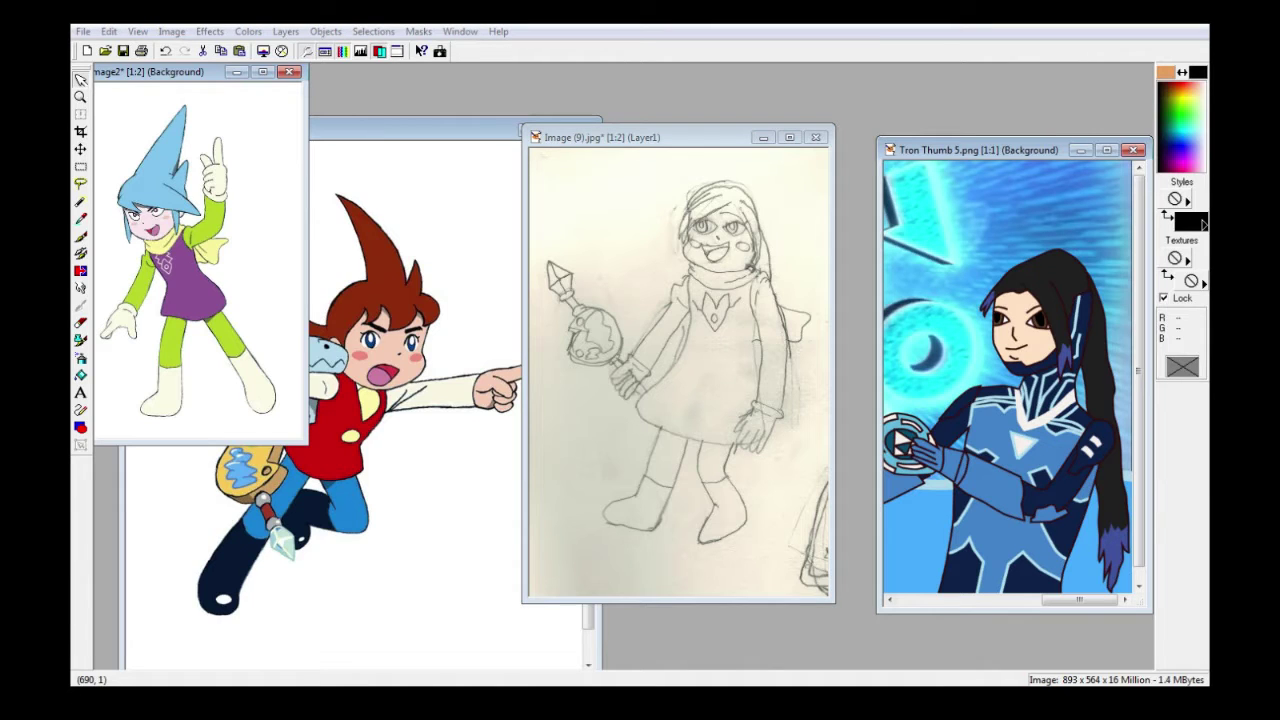
key(Return)
key(ctrl+z)
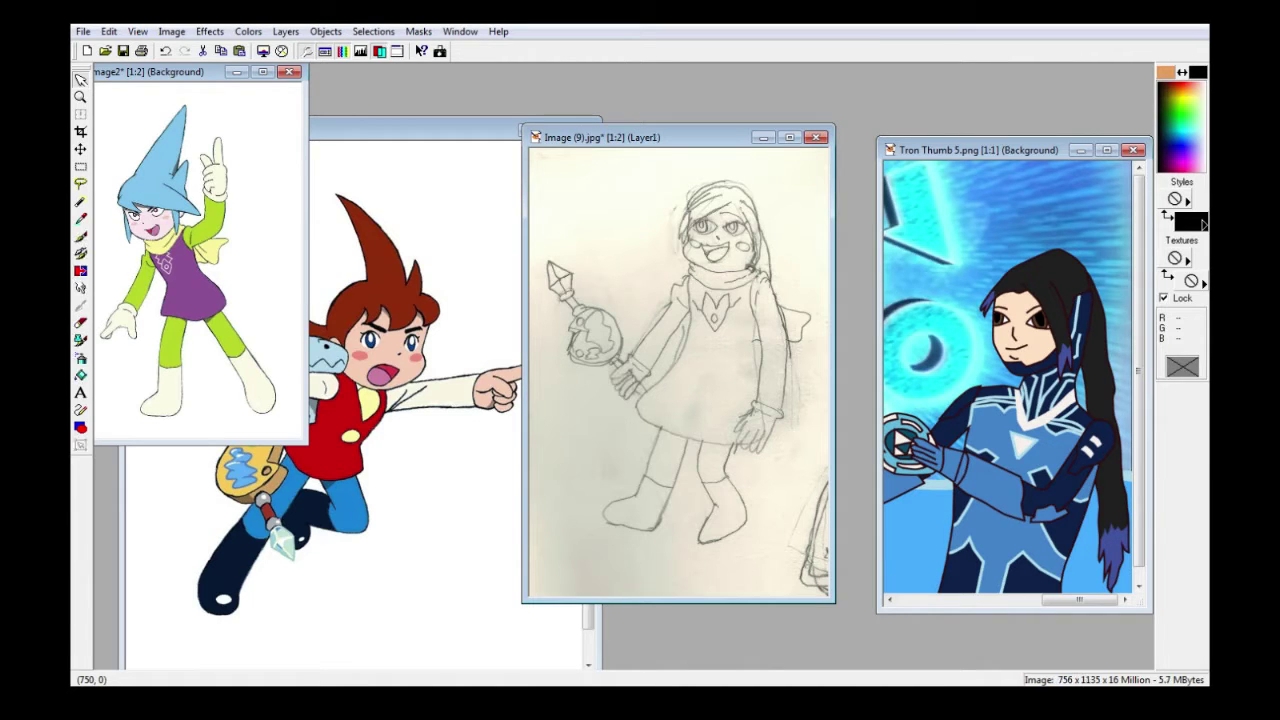
key(ctrl+z)
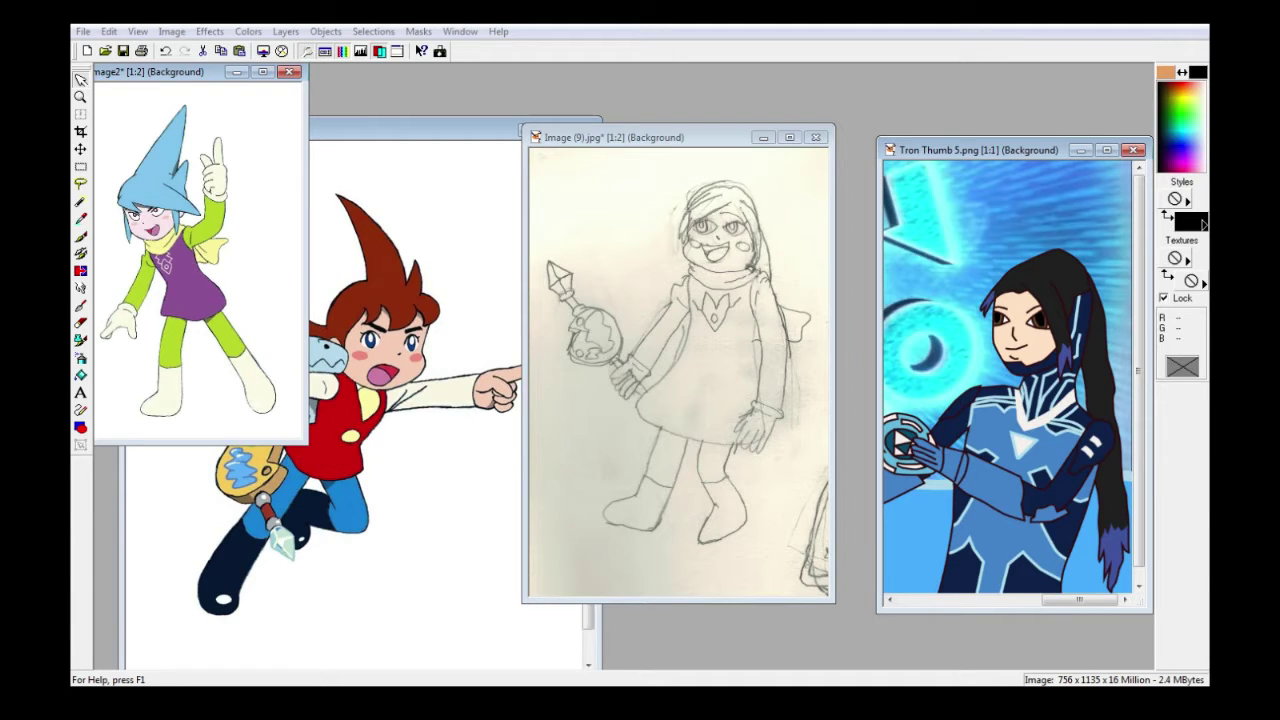
- Add a vector layer named "lines" to the sketch and activate the Draw tool
key(Return)
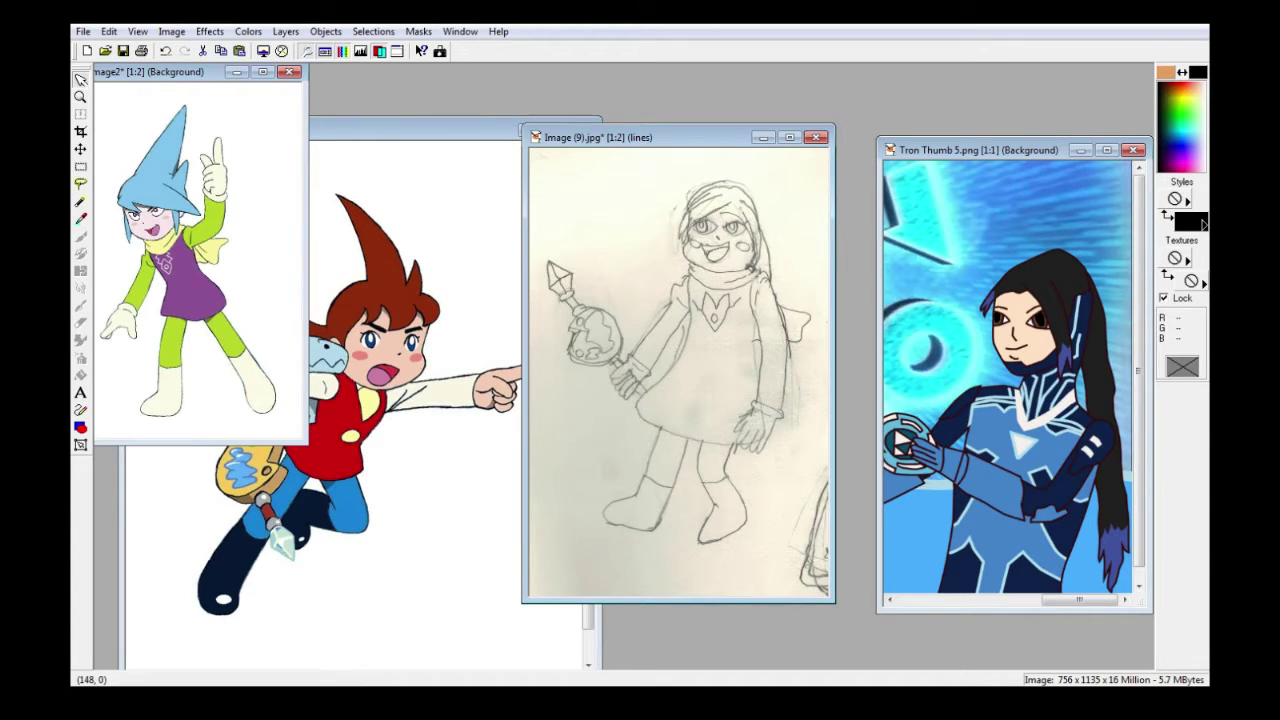
click(80, 409)
click(335, 700)
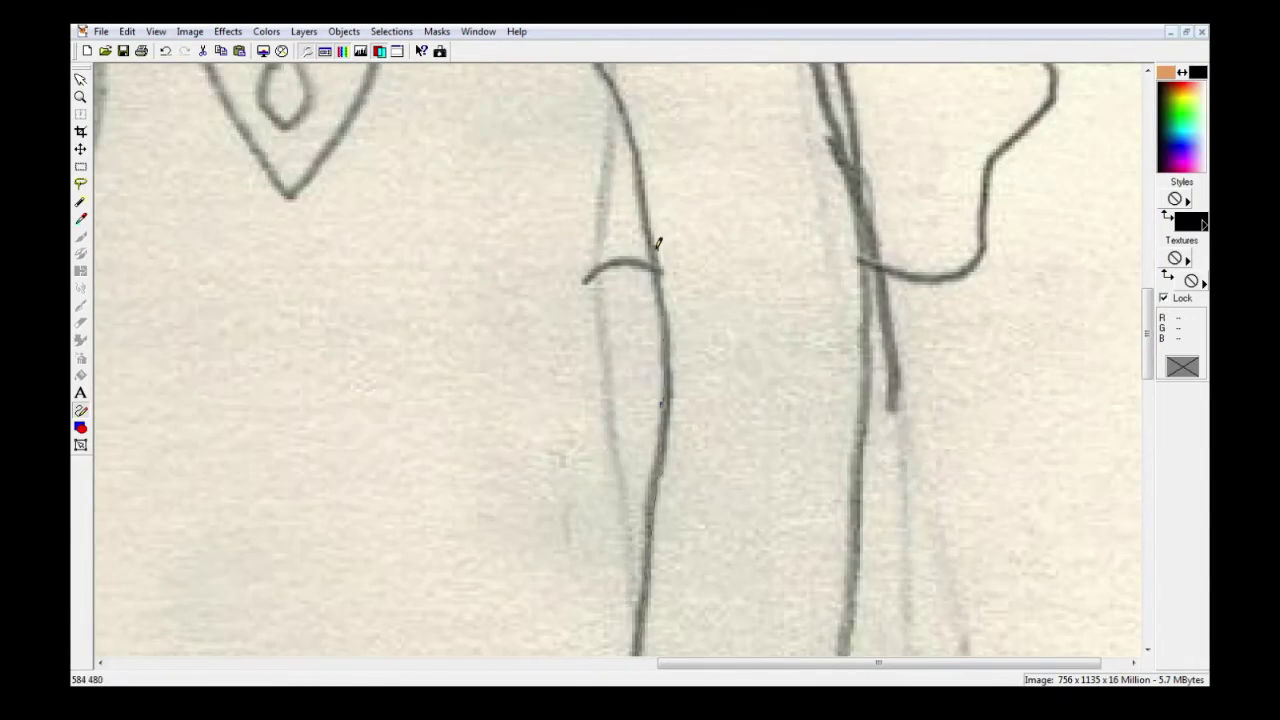
- Trace the inner edge of the lowered arm's sleeve up and around the shoulder with curve nodes
drag(651, 243, 651, 371)
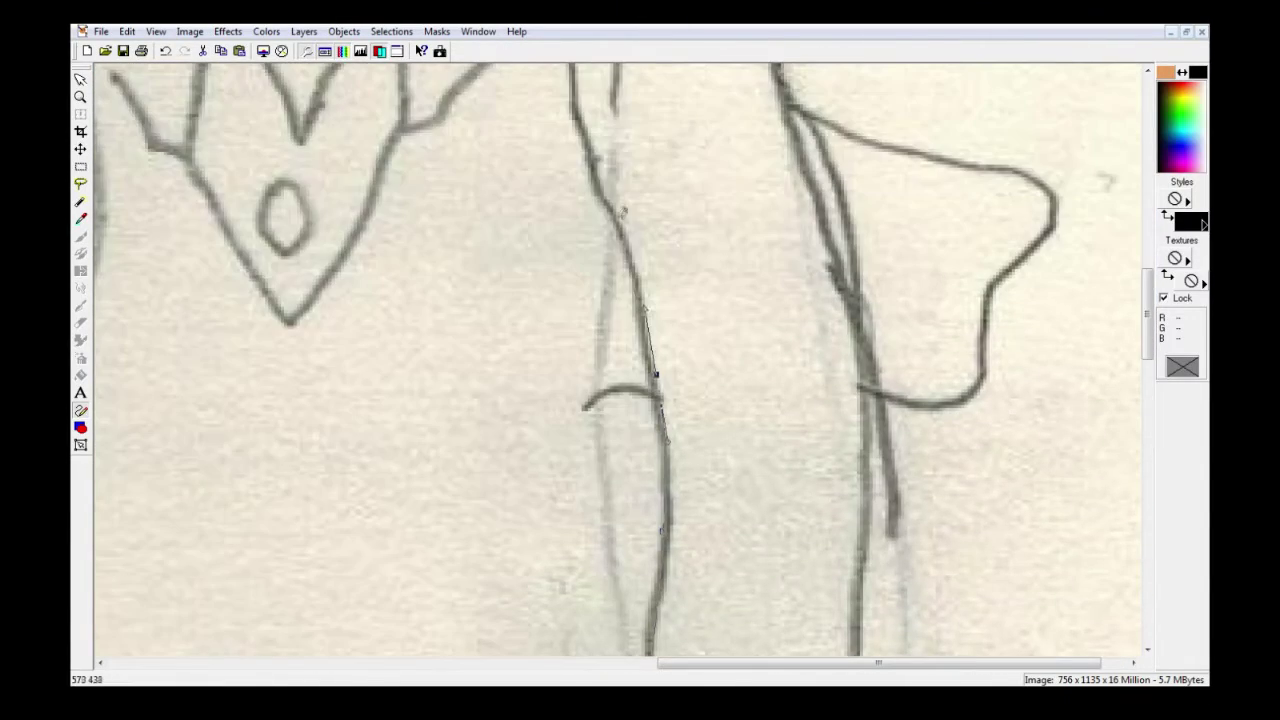
scroll(651, 371, up, 2)
drag(567, 274, 567, 268)
drag(582, 204, 590, 170)
drag(630, 131, 708, 96)
click(729, 172)
- Continue the path down the outer edge of the lowered arm's sleeve to the cuff
drag(792, 359, 860, 579)
scroll(862, 582, down, 2)
click(867, 554)
scroll(866, 554, down, 3)
click(845, 545)
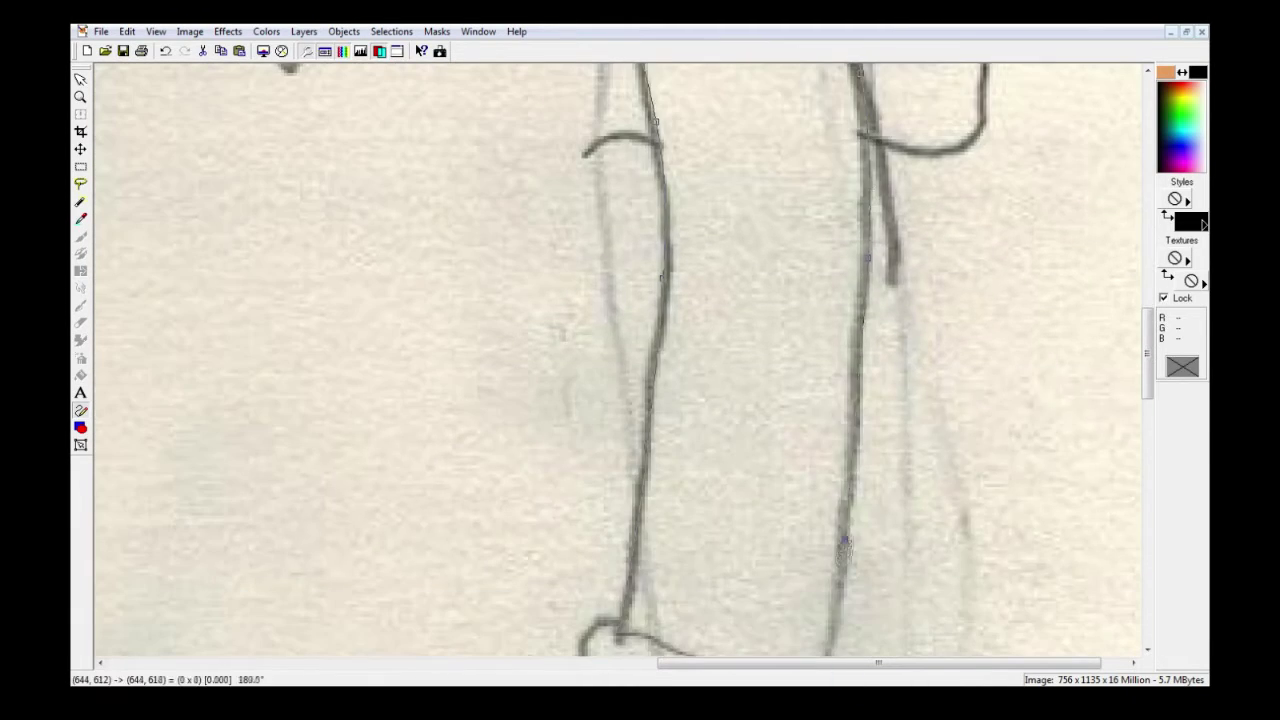
scroll(845, 547, down, 1)
click(823, 596)
scroll(823, 596, down, 2)
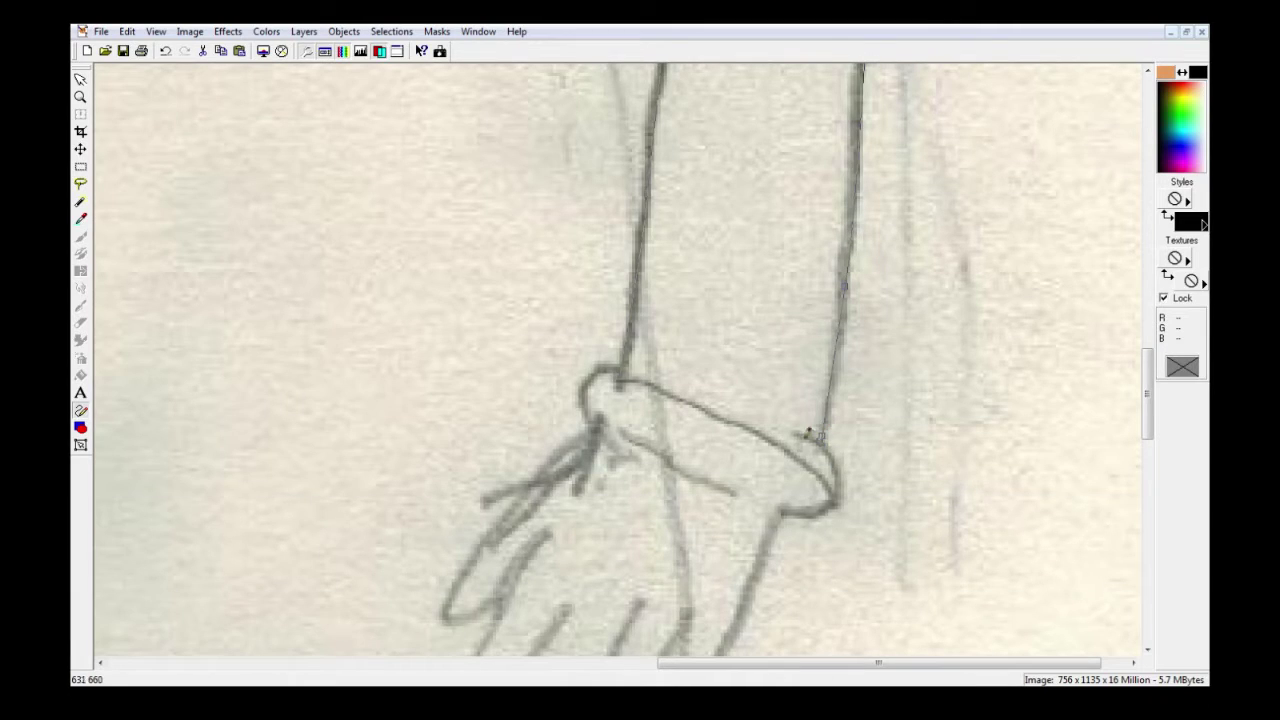
- Trace the cuff's outer corner, the outer edge of the lowered hand, and its first fingers
click(786, 515)
scroll(786, 515, down, 2)
click(726, 486)
click(667, 596)
drag(628, 581, 654, 522)
click(686, 467)
click(629, 582)
drag(584, 620, 570, 618)
drag(572, 583, 474, 556)
- Trace the gaps between the lowered hand's remaining fingers and the tip of its innermost finger
click(637, 447)
click(527, 507)
click(565, 458)
drag(462, 537, 468, 518)
click(538, 382)
drag(475, 457, 464, 459)
click(445, 458)
click(470, 403)
- Trace the inner side of the lowered hand and its cuff lines, finishing the arm outline
drag(538, 316, 573, 299)
drag(585, 256, 584, 267)
drag(597, 213, 610, 214)
click(645, 222)
click(819, 278)
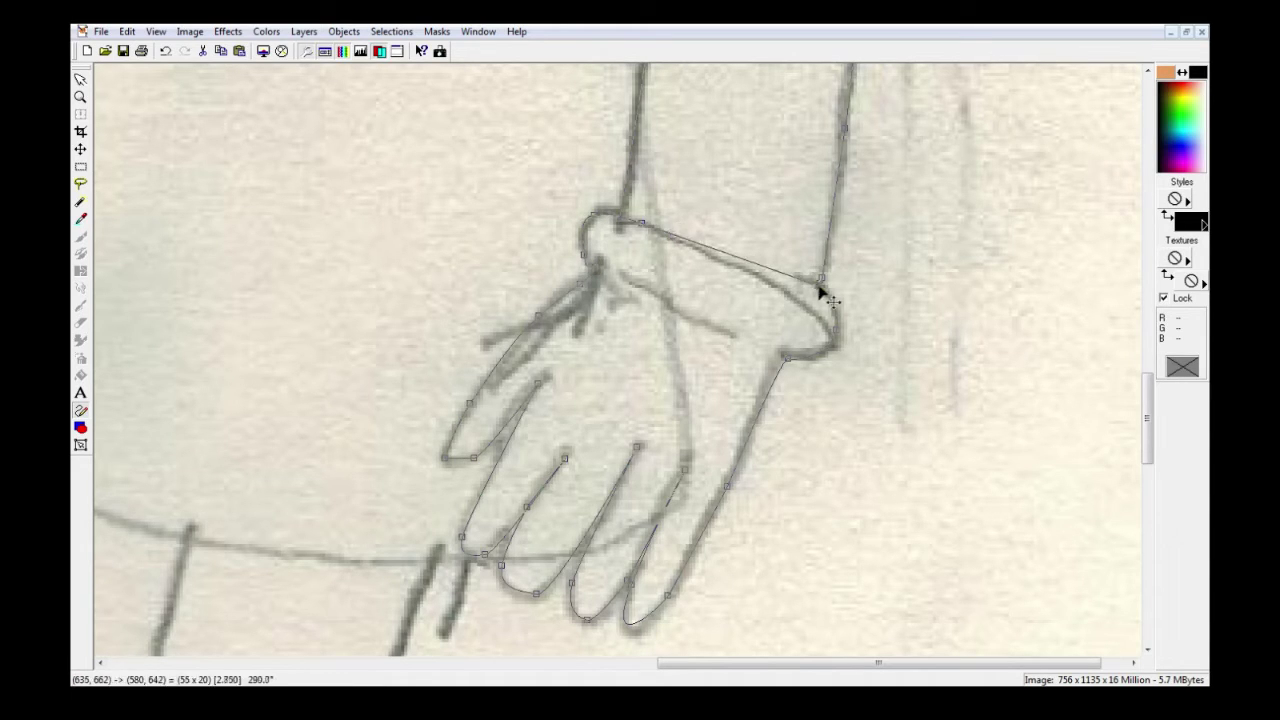
click(732, 334)
key(ctrl+q)
- Add the small crease lines at the shoulder of the lowered arm's sleeve
click(81, 445)
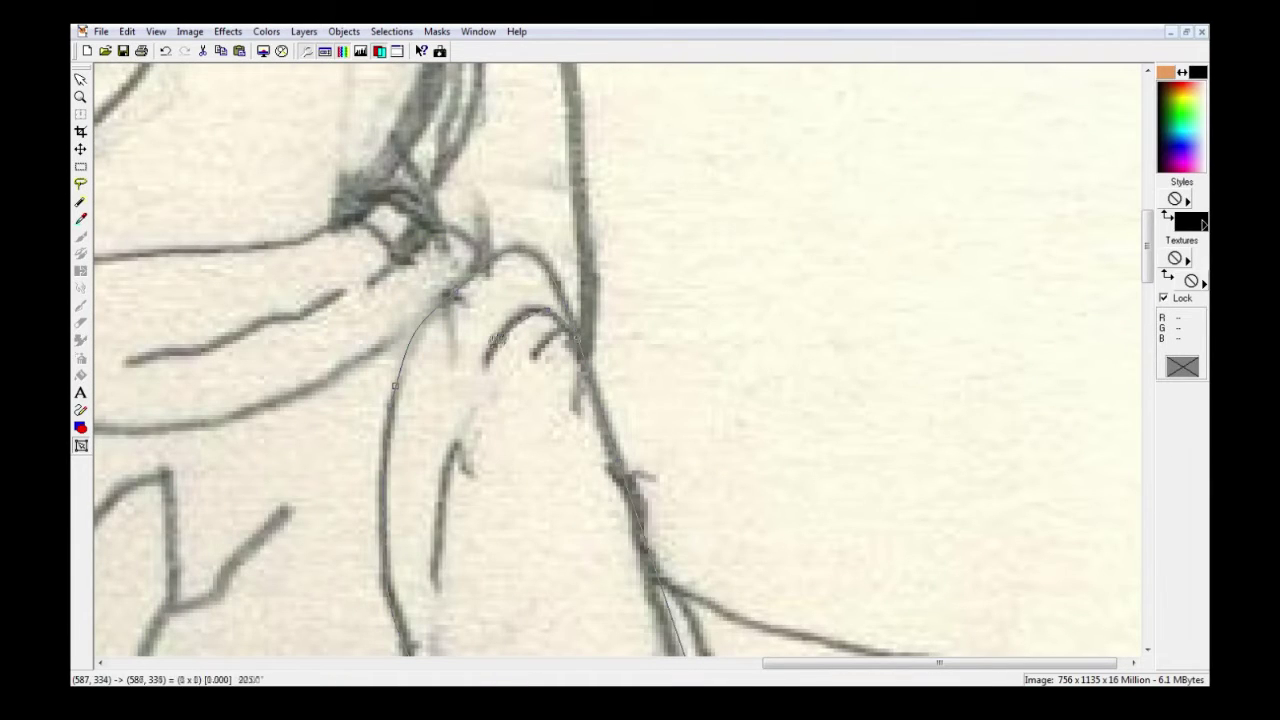
click(533, 358)
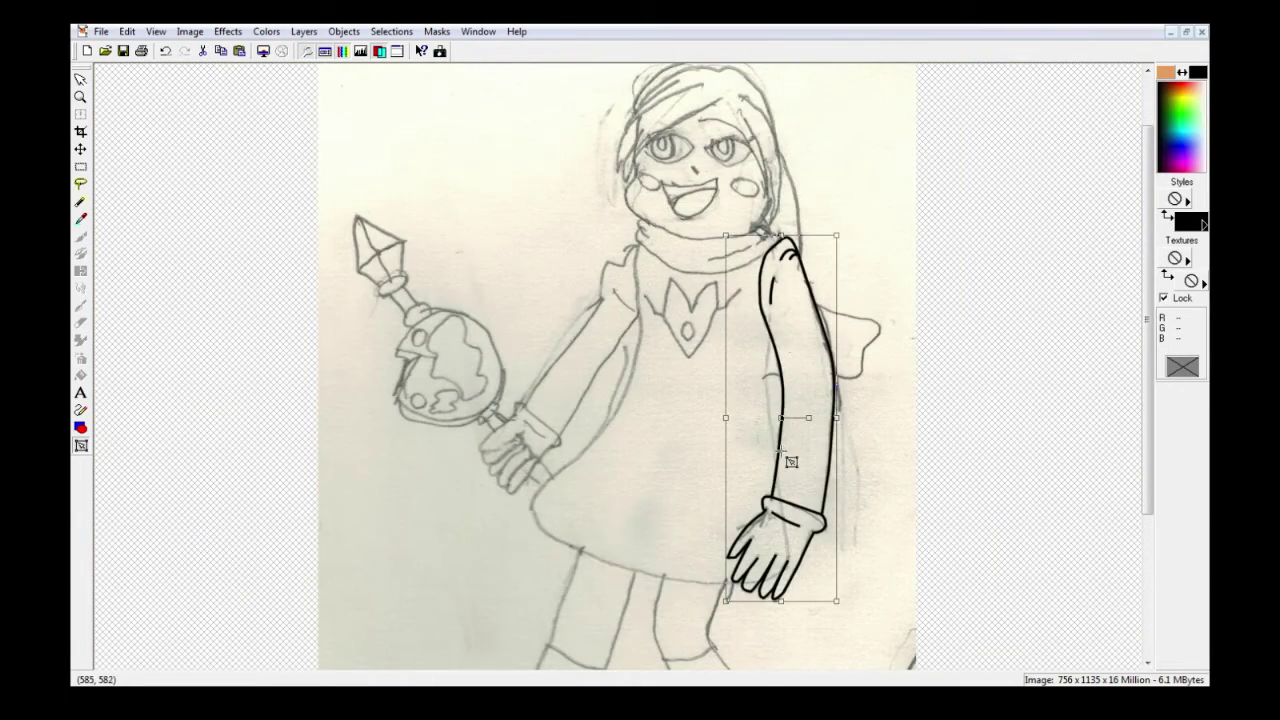
- Edit the arm object's nodes and trace the dress's side line alongside the inner sleeve
scroll(792, 460, up, 5)
right_click(664, 356)
click(675, 667)
scroll(650, 320, down, 1)
click(625, 198)
drag(602, 444, 654, 634)
scroll(601, 506, down, 1)
scroll(623, 598, down, 4)
scroll(654, 634, down, 5)
click(669, 460)
- Trace the short curved line crossing the gap between the dress's side line and the sleeve
scroll(744, 384, up, 5)
click(695, 176)
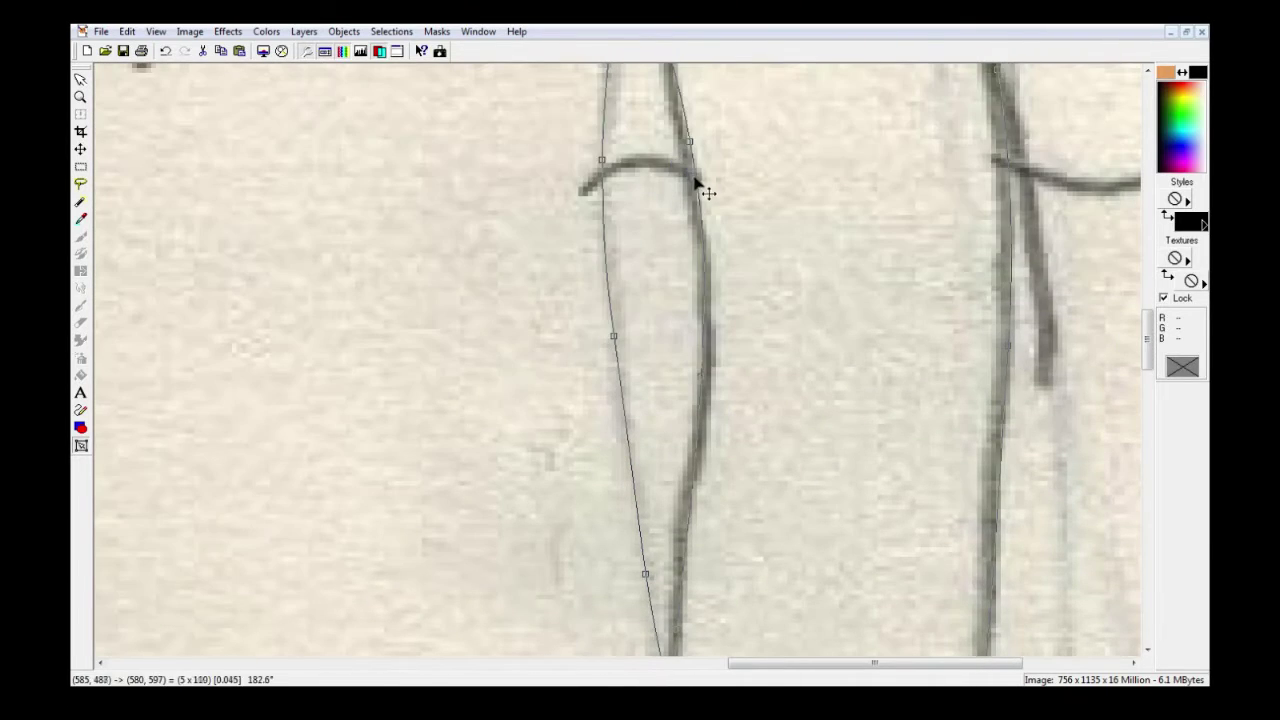
click(625, 164)
click(607, 174)
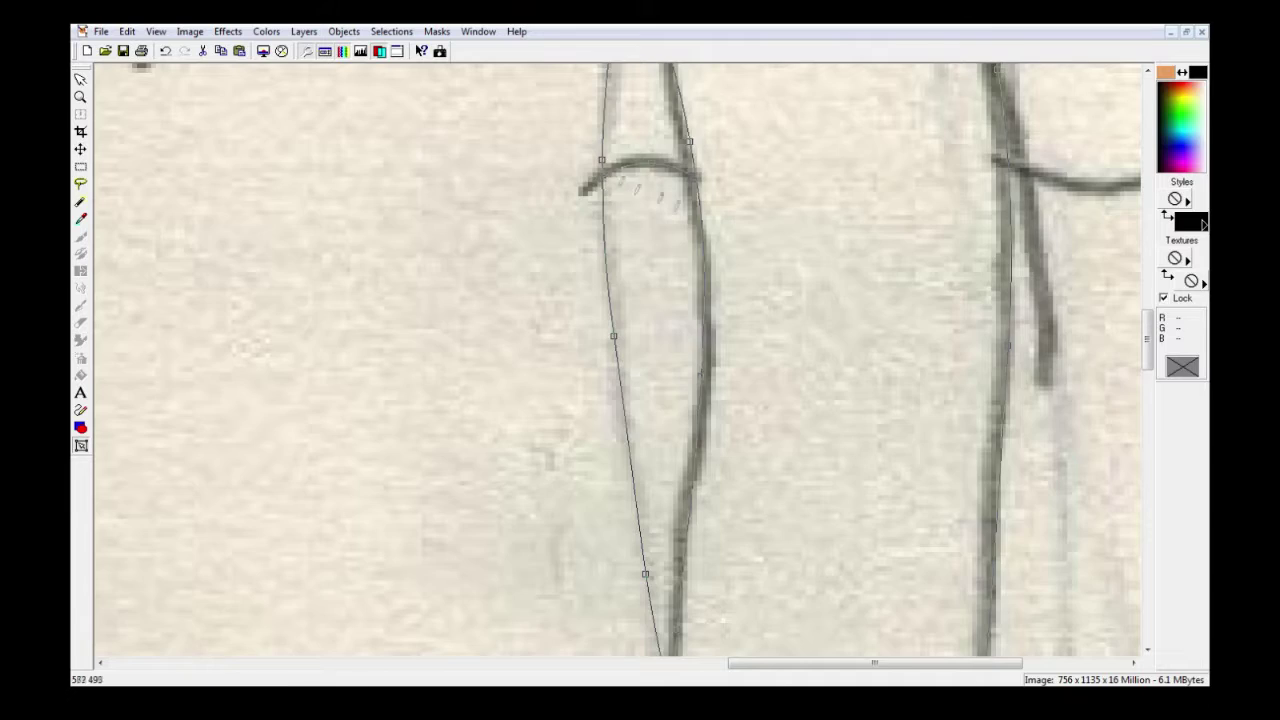
- Trace the lower edge and outer side of the bow-like shape behind the lowered arm
scroll(648, 189, up, 2)
scroll(648, 189, right, 3)
click(880, 269)
key(ctrl+z)
click(866, 259)
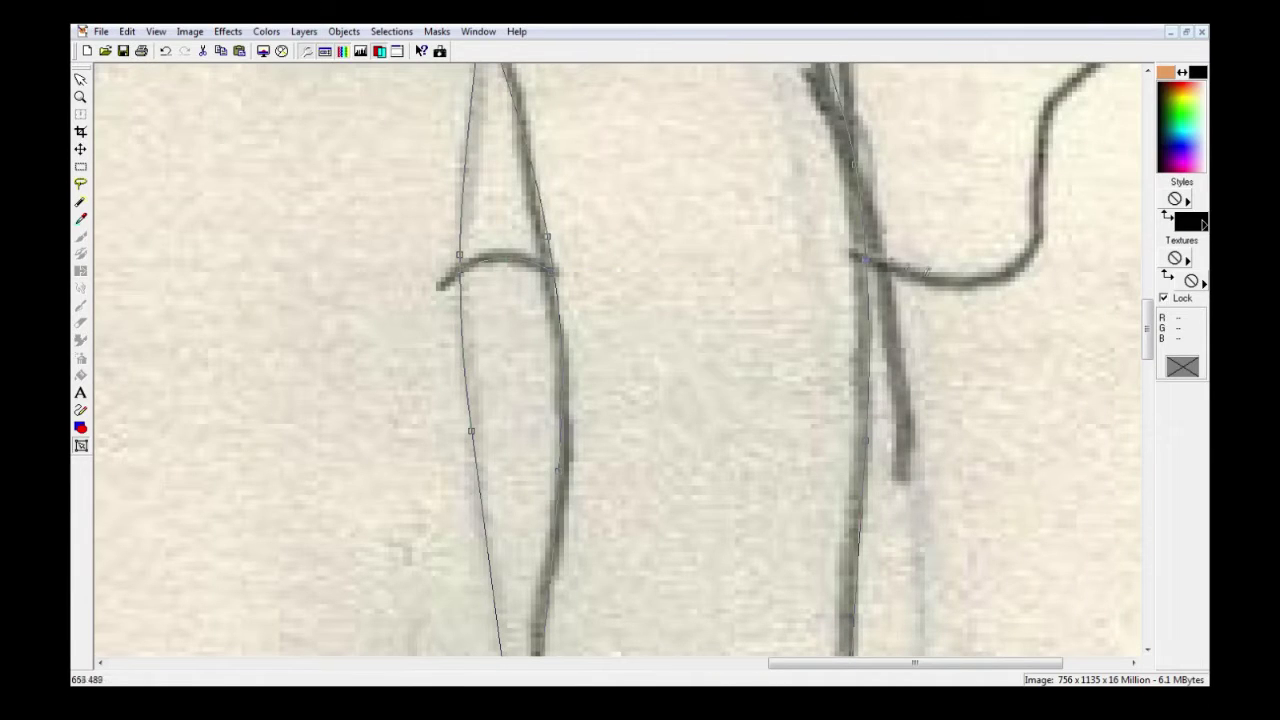
click(1010, 270)
click(1037, 239)
click(1037, 170)
click(1040, 130)
- Trace the rounded tip and upper edge of the shape behind the arm back to the sleeve
scroll(1050, 112, up, 3)
click(1100, 204)
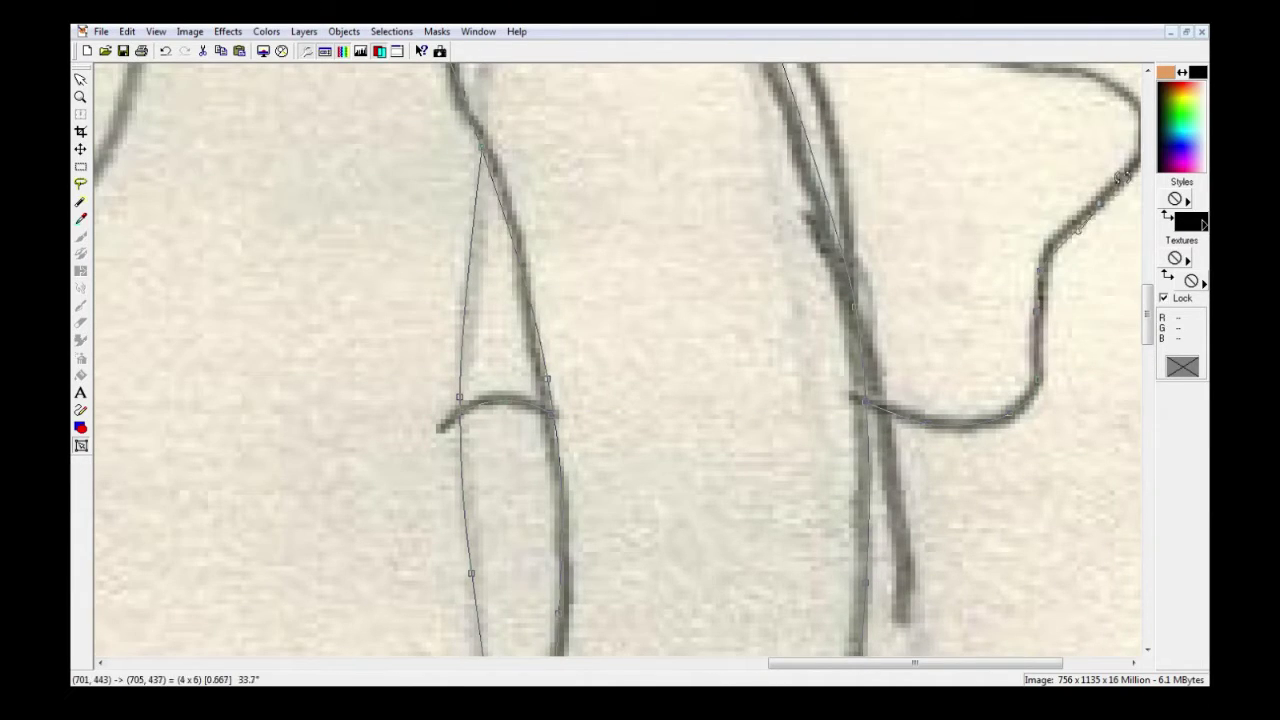
scroll(1126, 180, right, 4)
click(952, 143)
scroll(952, 143, up, 3)
click(904, 213)
click(801, 204)
click(702, 180)
click(612, 144)
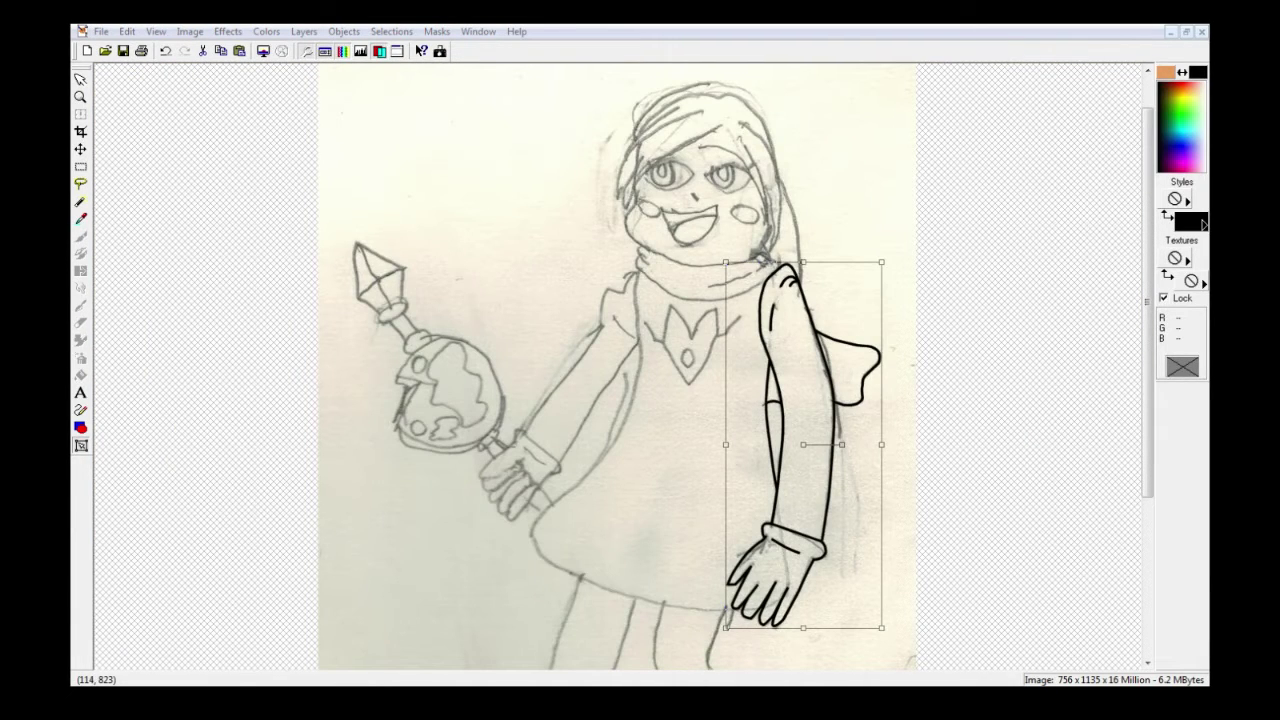
- Trace the dress hem from the lowered hand across the legs and around its outer corner toward the opposite hand
scroll(746, 310, up, 1)
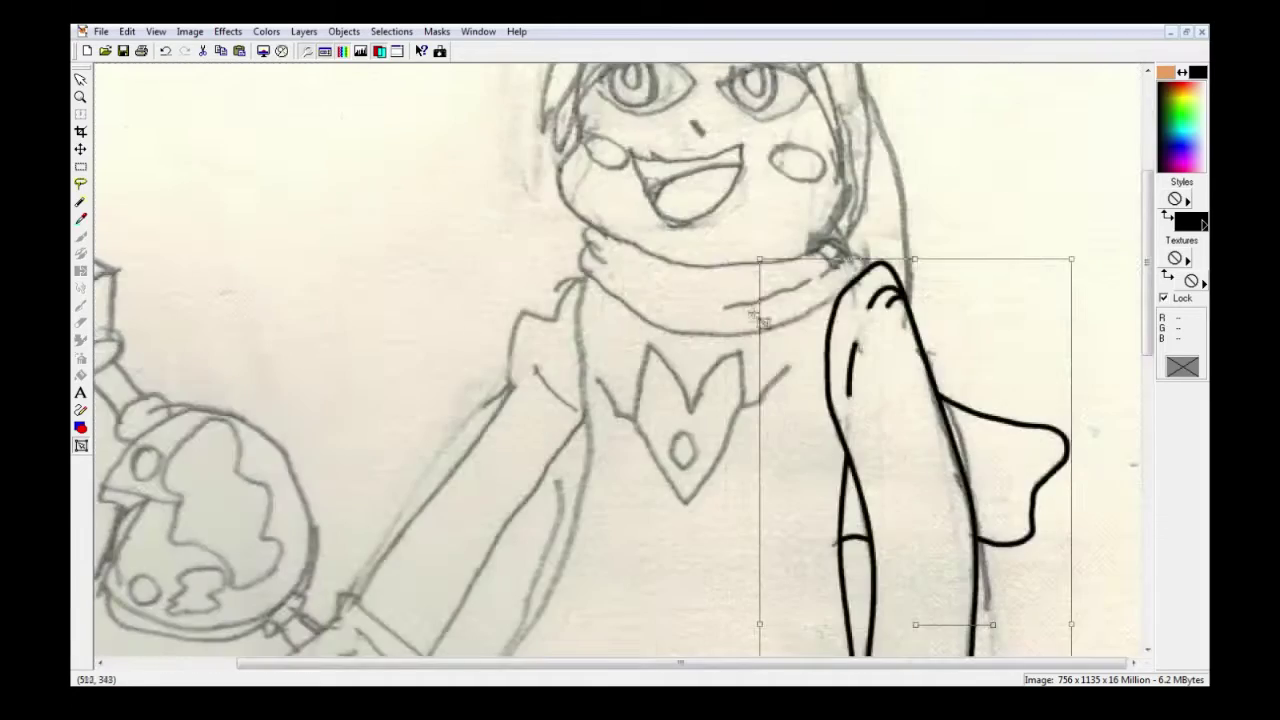
scroll(405, 455, down, 1)
scroll(712, 556, up, 1)
scroll(760, 215, up, 5)
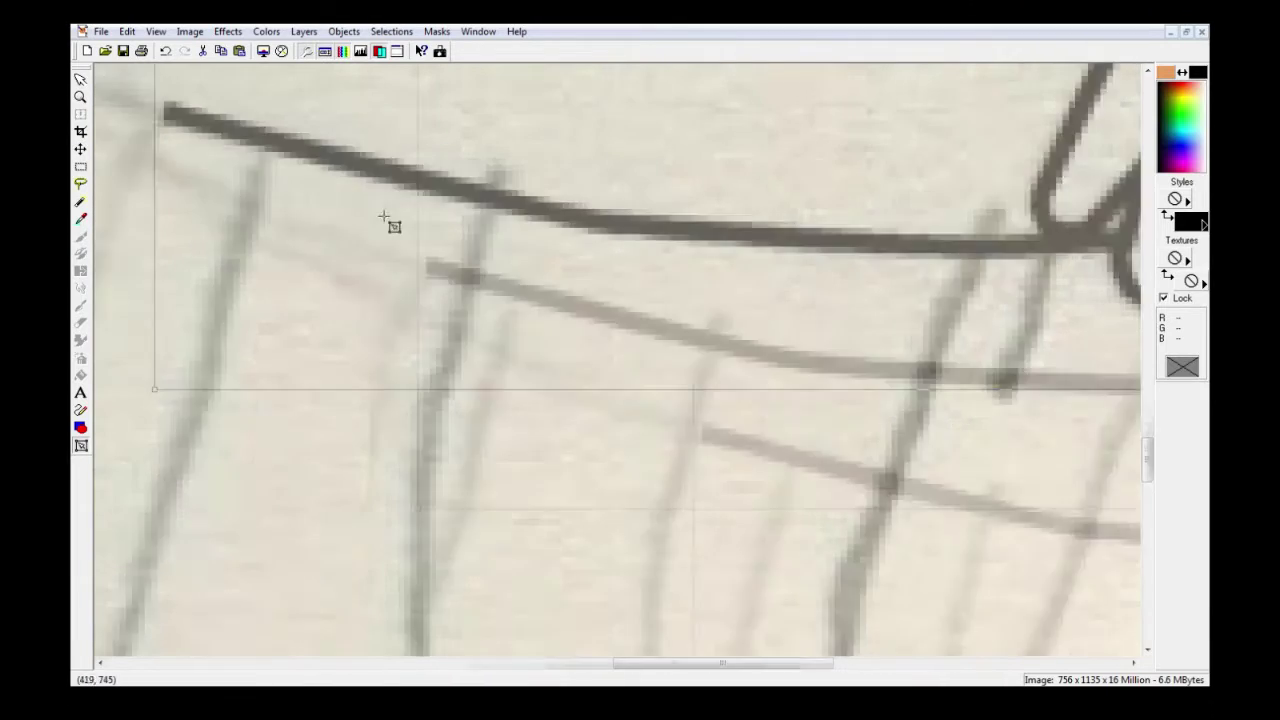
scroll(742, 398, down, 2)
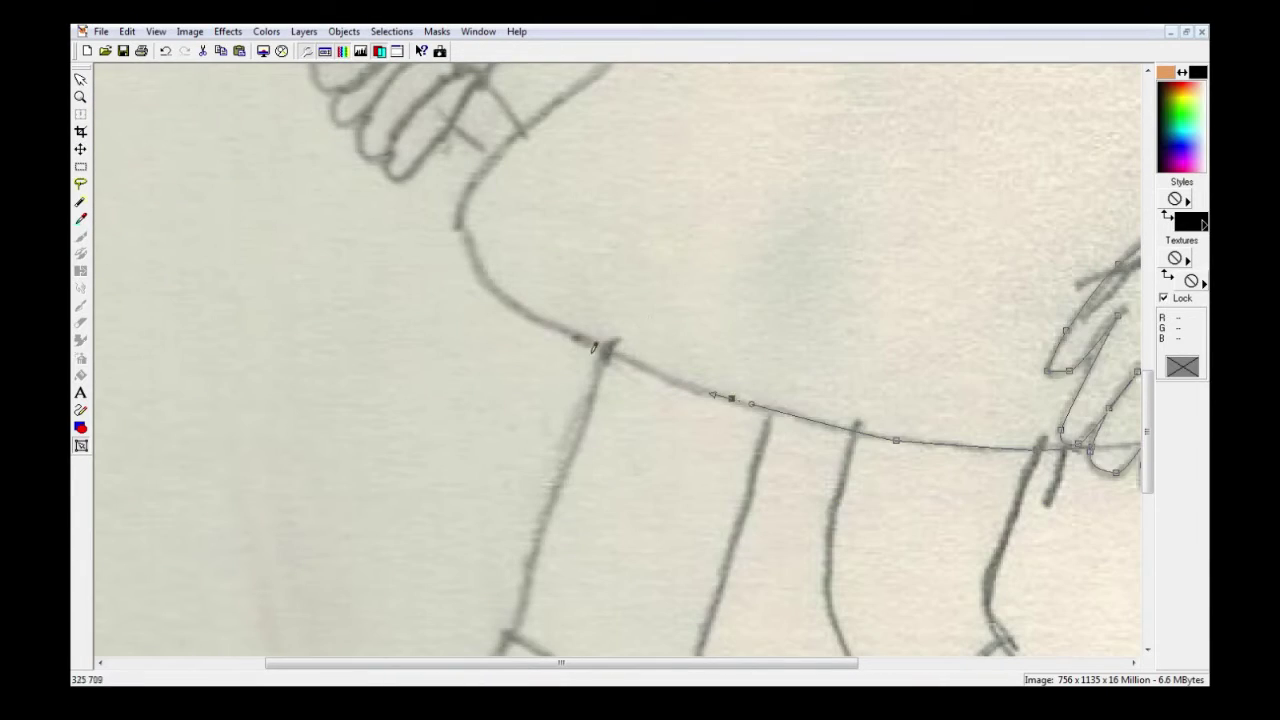
drag(530, 123, 557, 98)
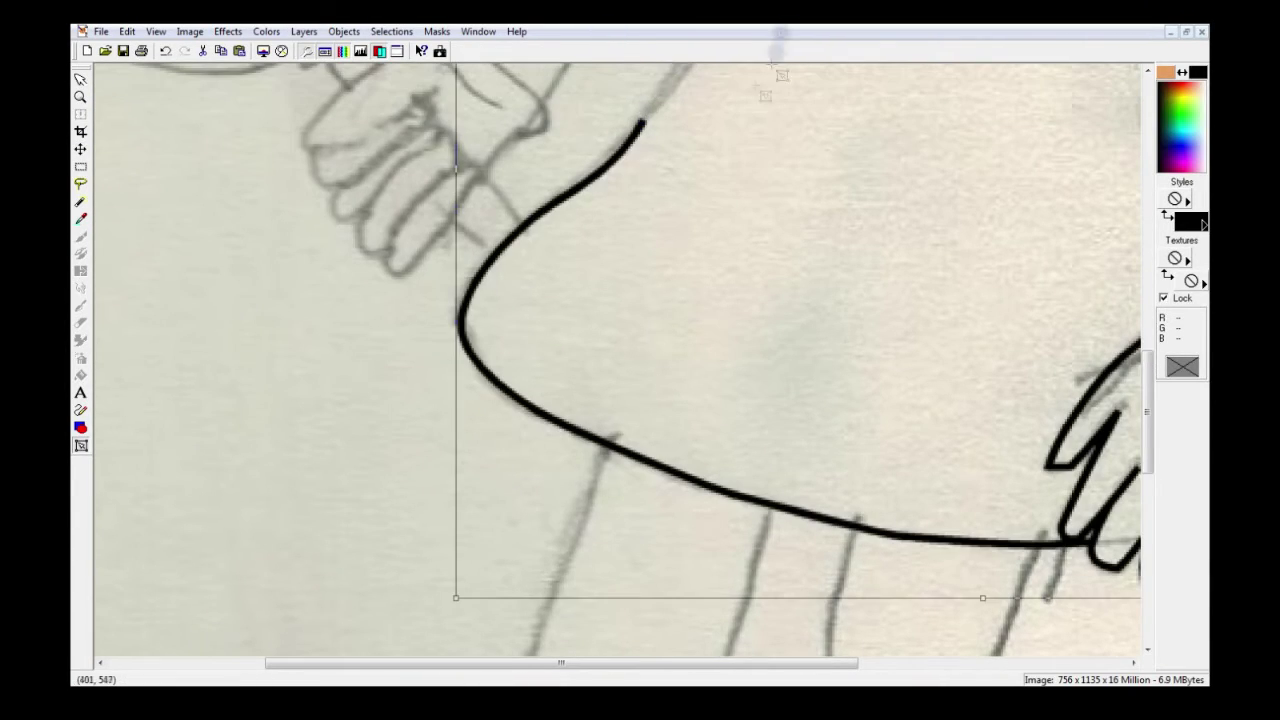
- Trace the dress's side line from the hem up past the staff-holding arm to the scarf
scroll(603, 575, down, 3)
scroll(603, 575, up, 3)
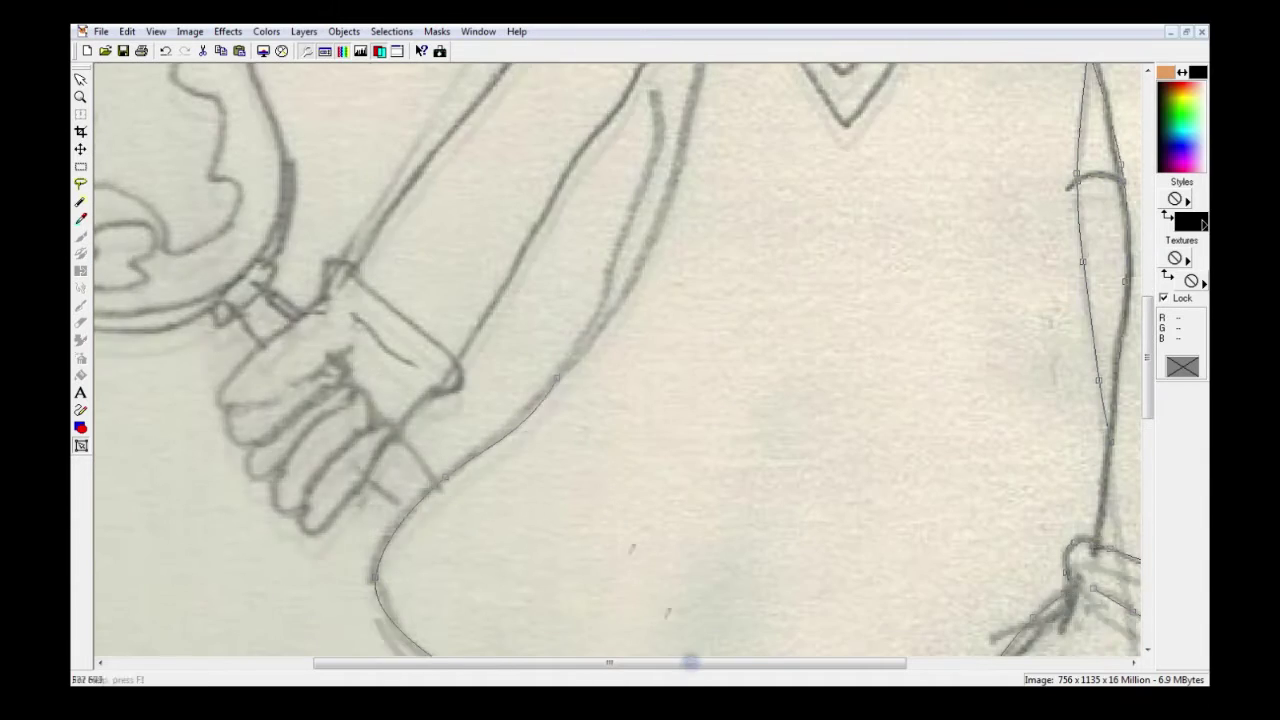
scroll(645, 248, up, 3)
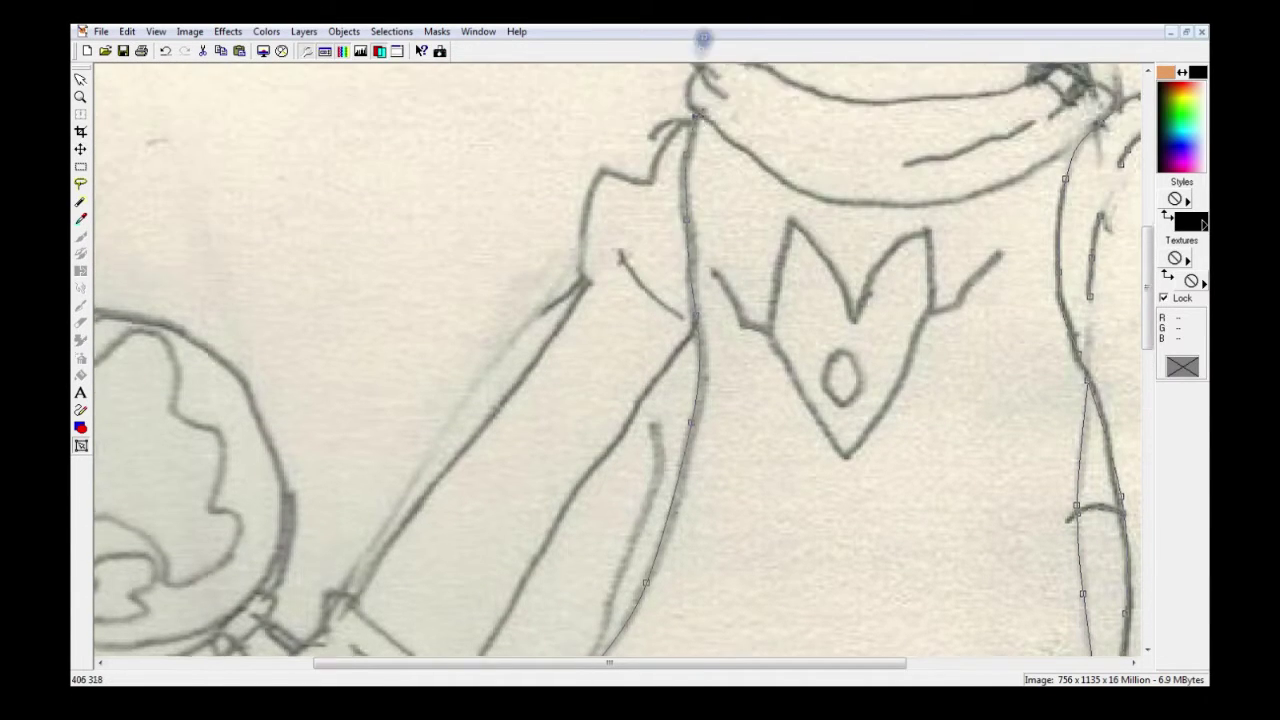
- Trace the two bunched outer folds of the scarf above the staff arm's shoulder
scroll(686, 131, up, 2)
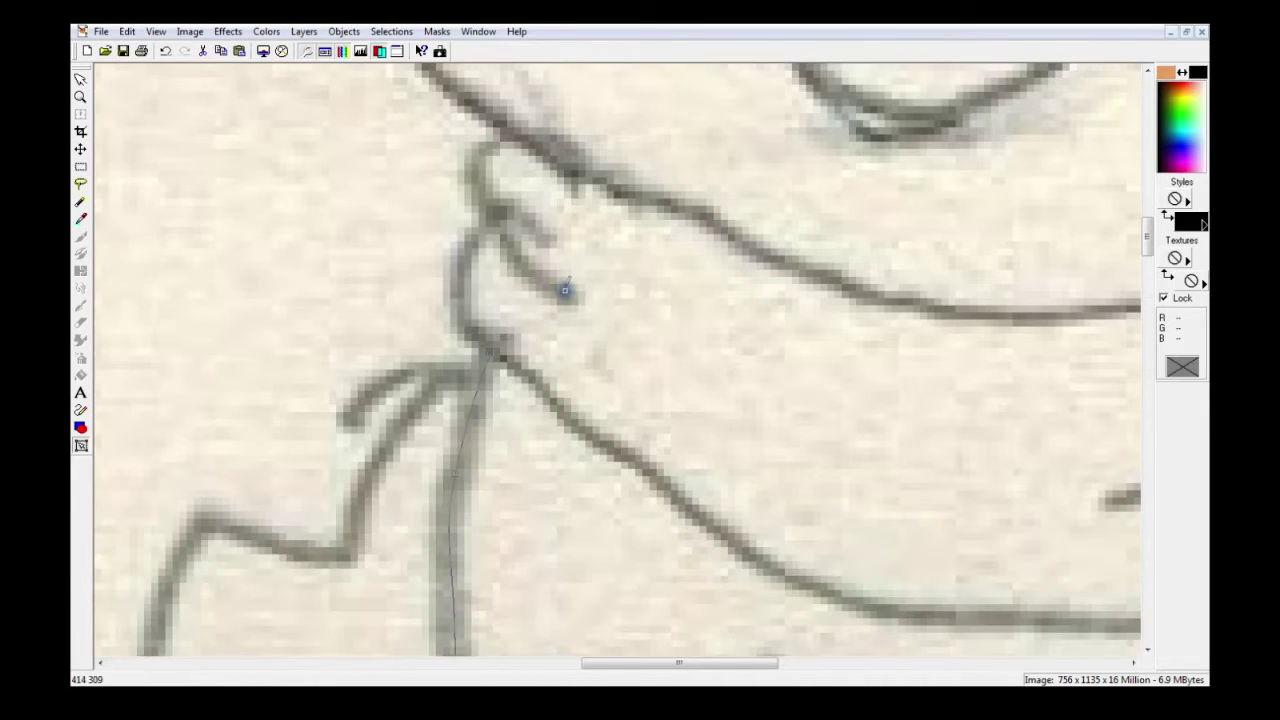
click(514, 136)
drag(467, 160, 471, 188)
click(492, 216)
drag(459, 268, 459, 296)
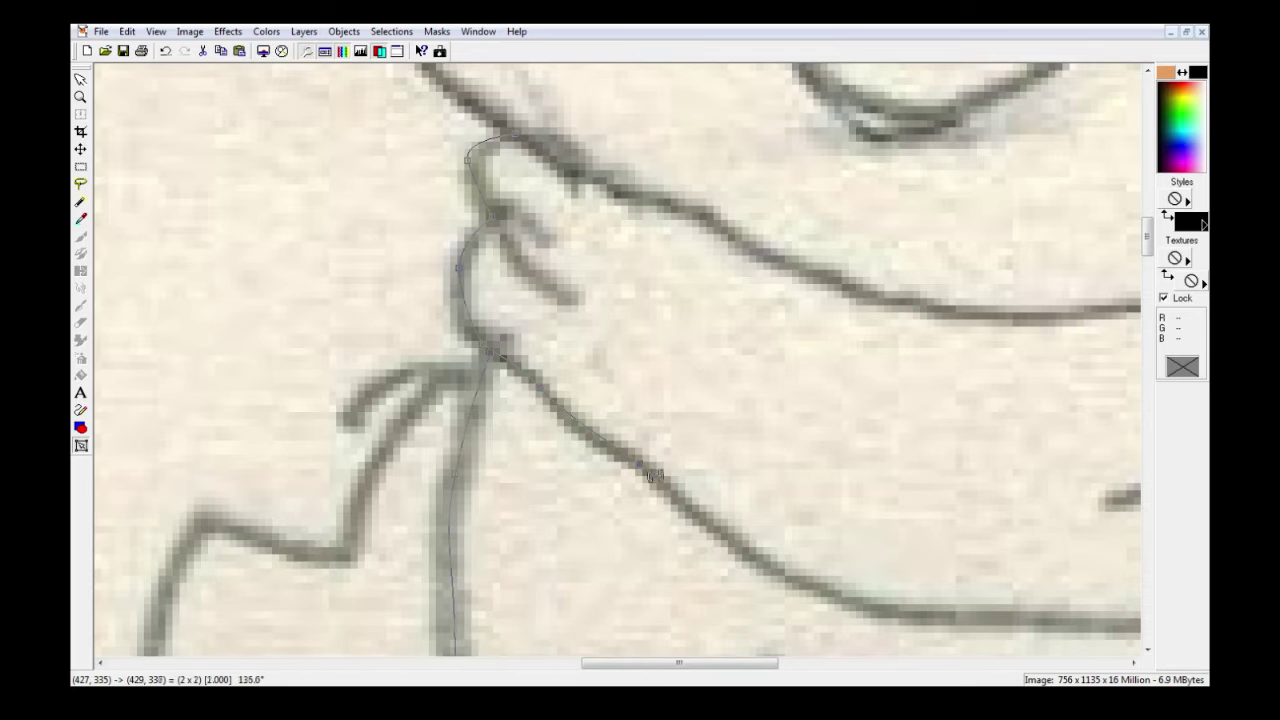
- Trace the scarf's lower edge across the chest to the shoulder of the lowered arm
drag(892, 612, 955, 617)
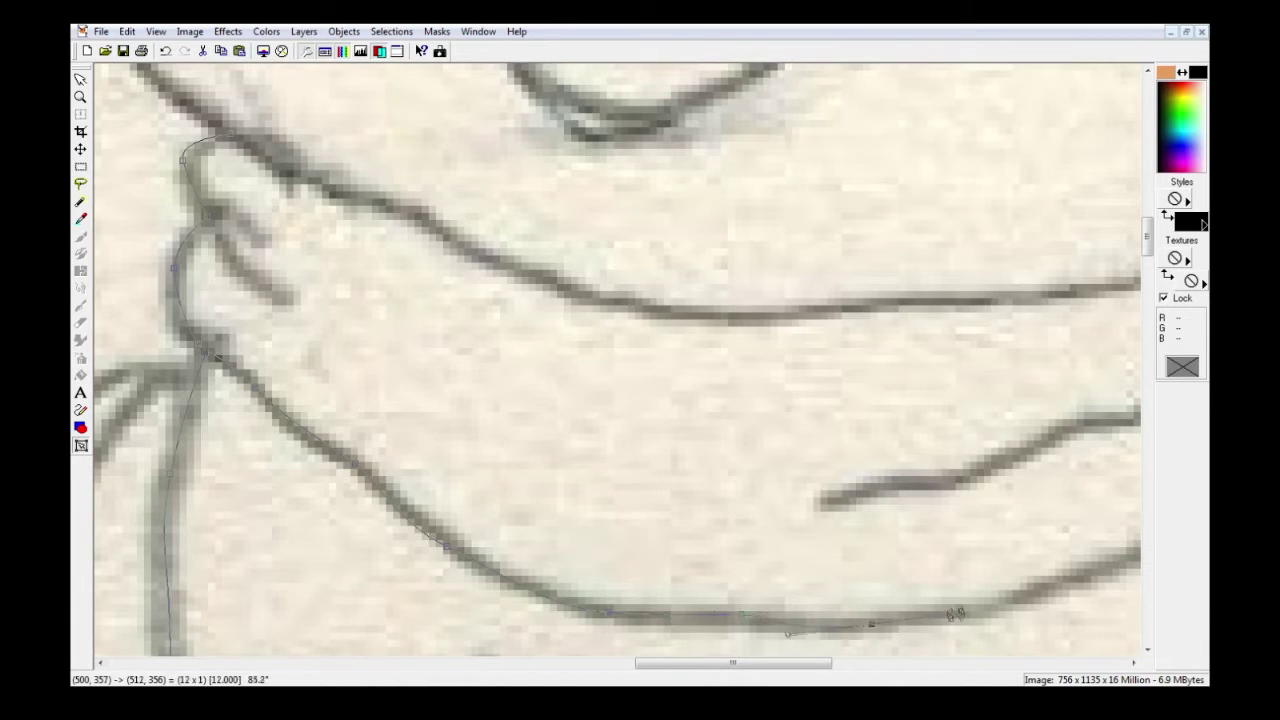
drag(1137, 549, 1141, 547)
drag(987, 432, 1022, 404)
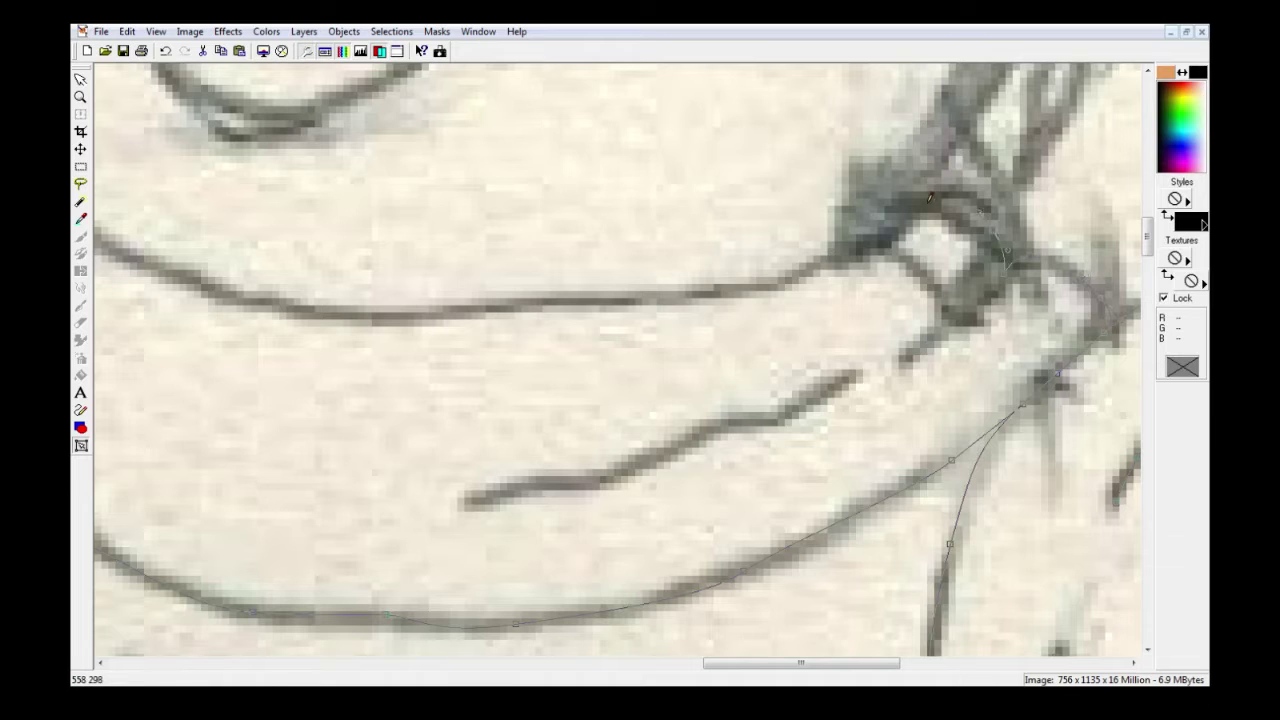
- Trace the scarf's remaining inner creases and the short fold lines at both of its ends
drag(900, 211, 885, 241)
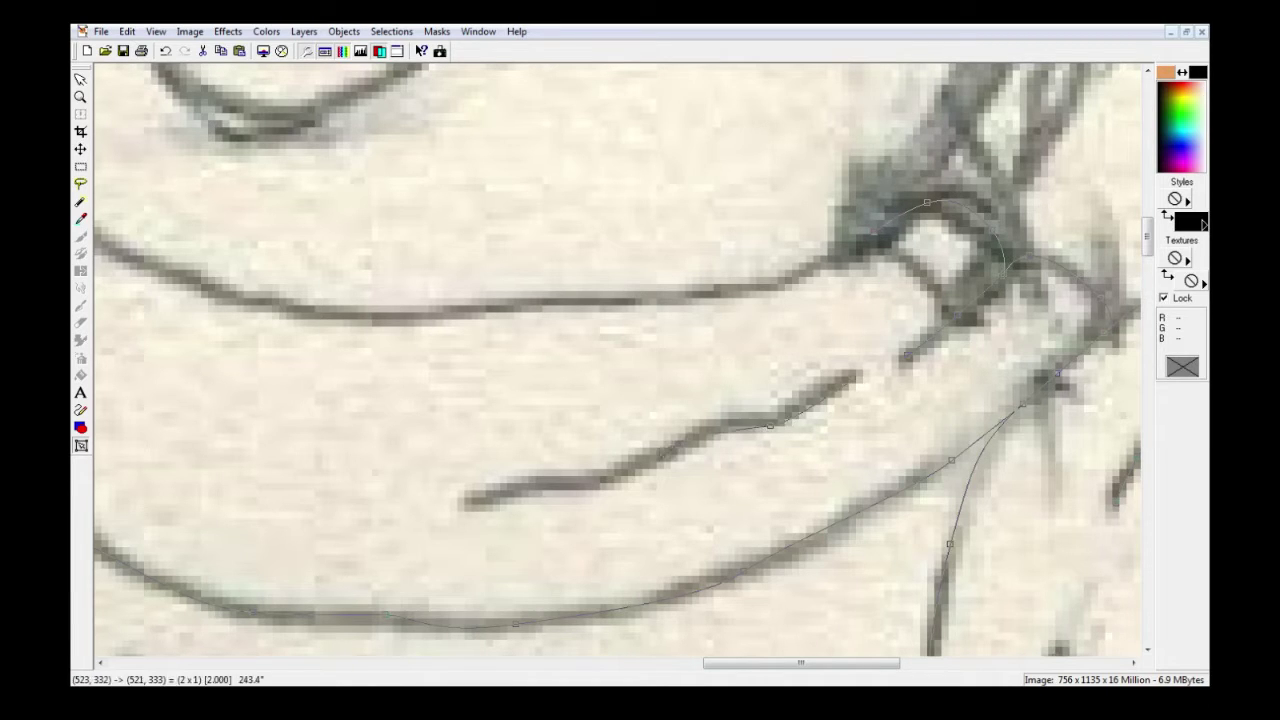
scroll(472, 502, left, 6)
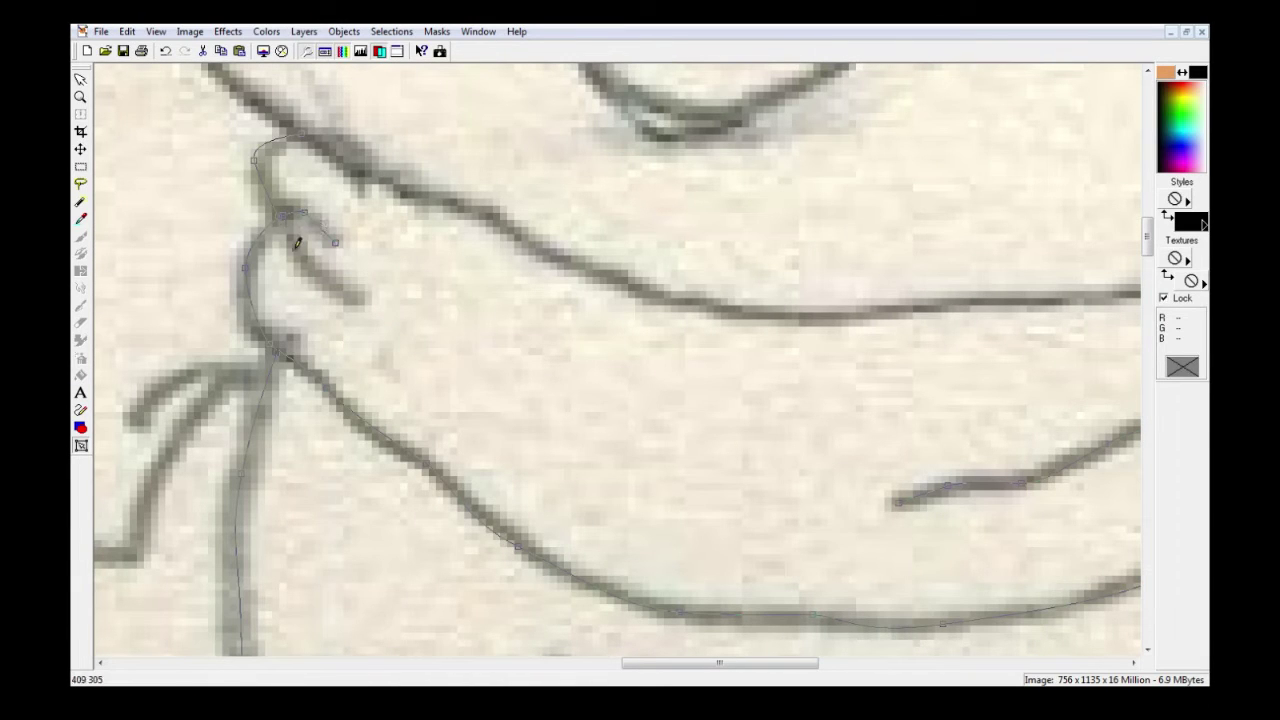
click(349, 298)
key(ctrl+q)
scroll(563, 417, down, 7)
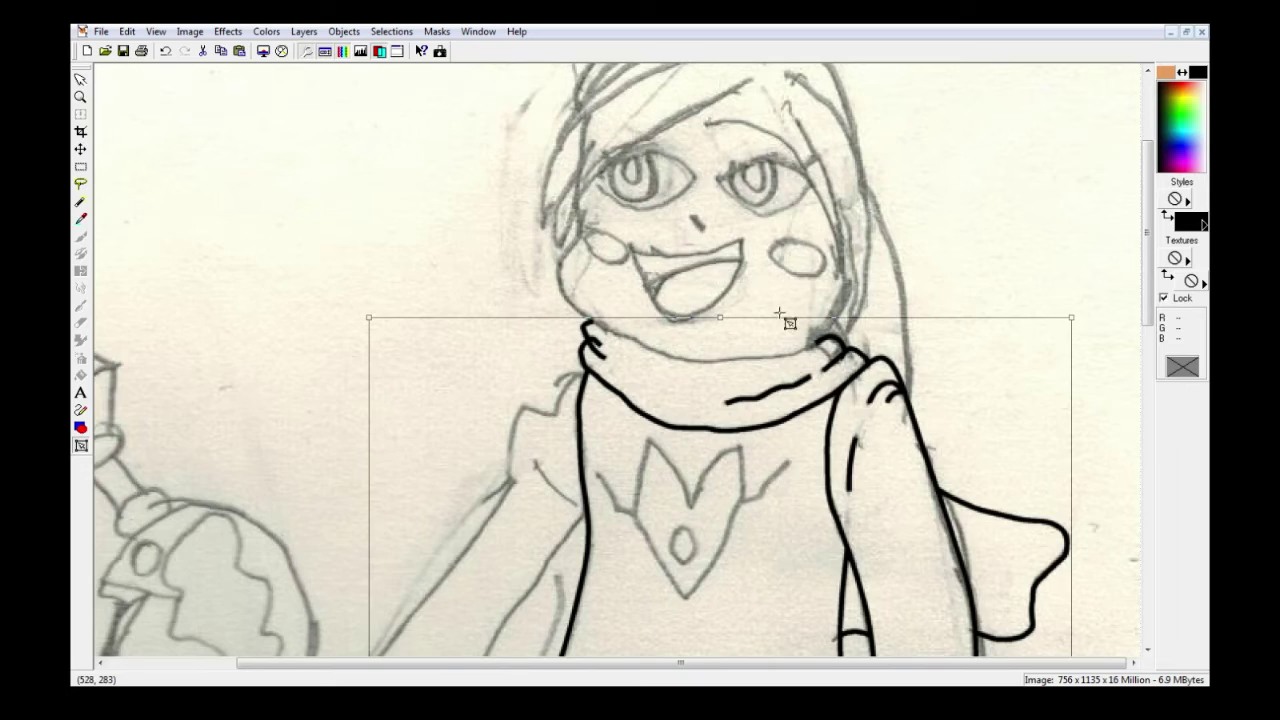
- Trace the chin line along the scarf's upper edge from the fold near the lowered arm to the opposite side
scroll(783, 316, up, 5)
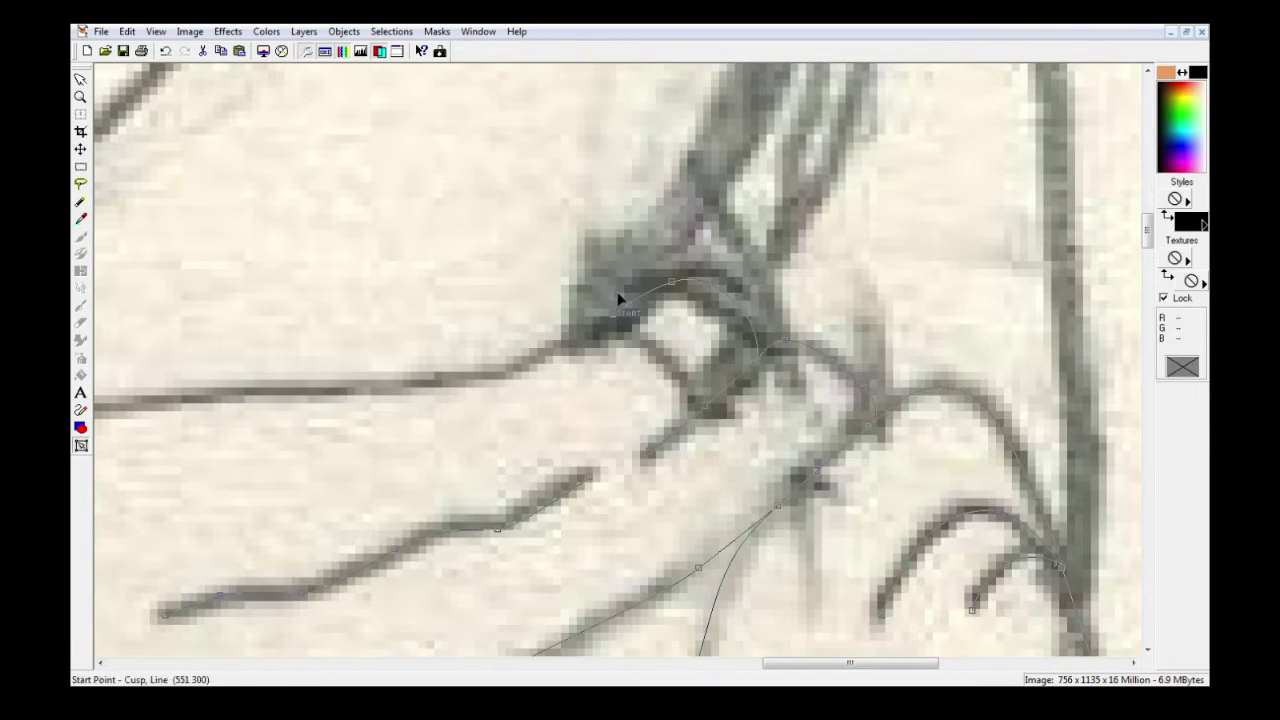
scroll(280, 402, left, 4)
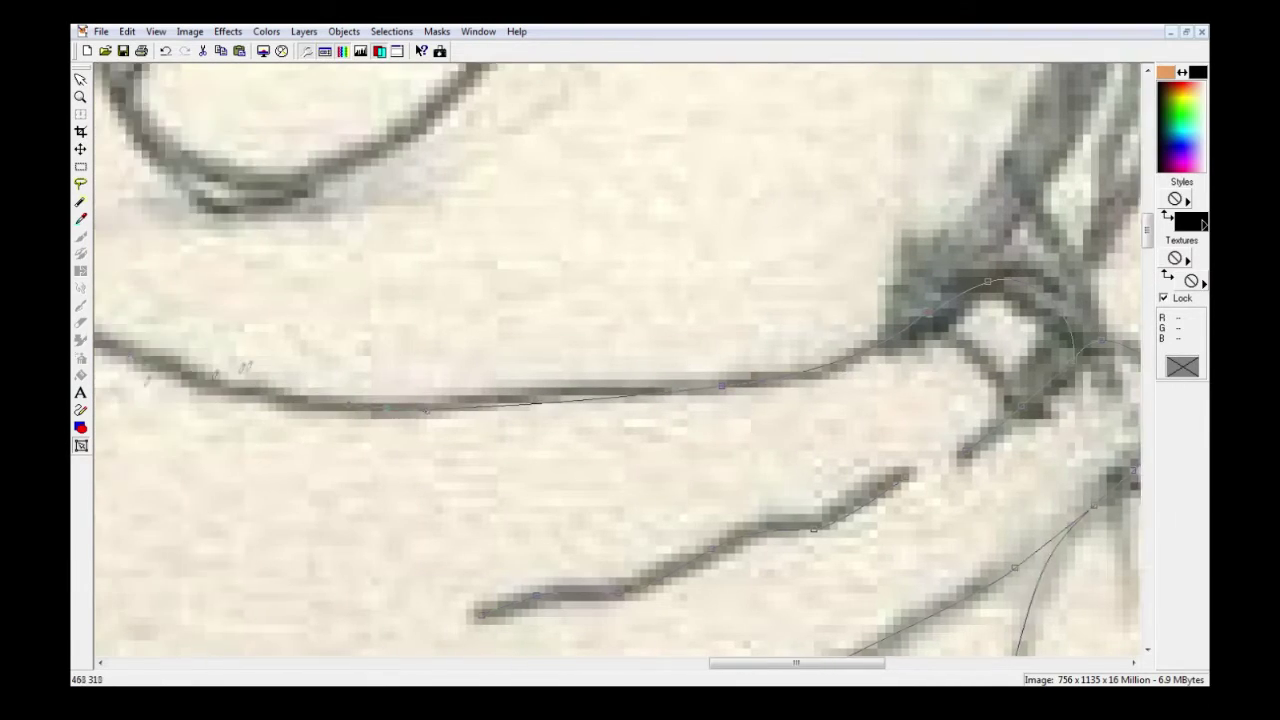
scroll(247, 368, left, 4)
click(433, 354)
click(300, 281)
drag(122, 192, 97, 170)
- Trace the cheek outline from the scarf's outer fold up to the hair beside the eye
scroll(413, 262, left, 5)
scroll(413, 262, up, 2)
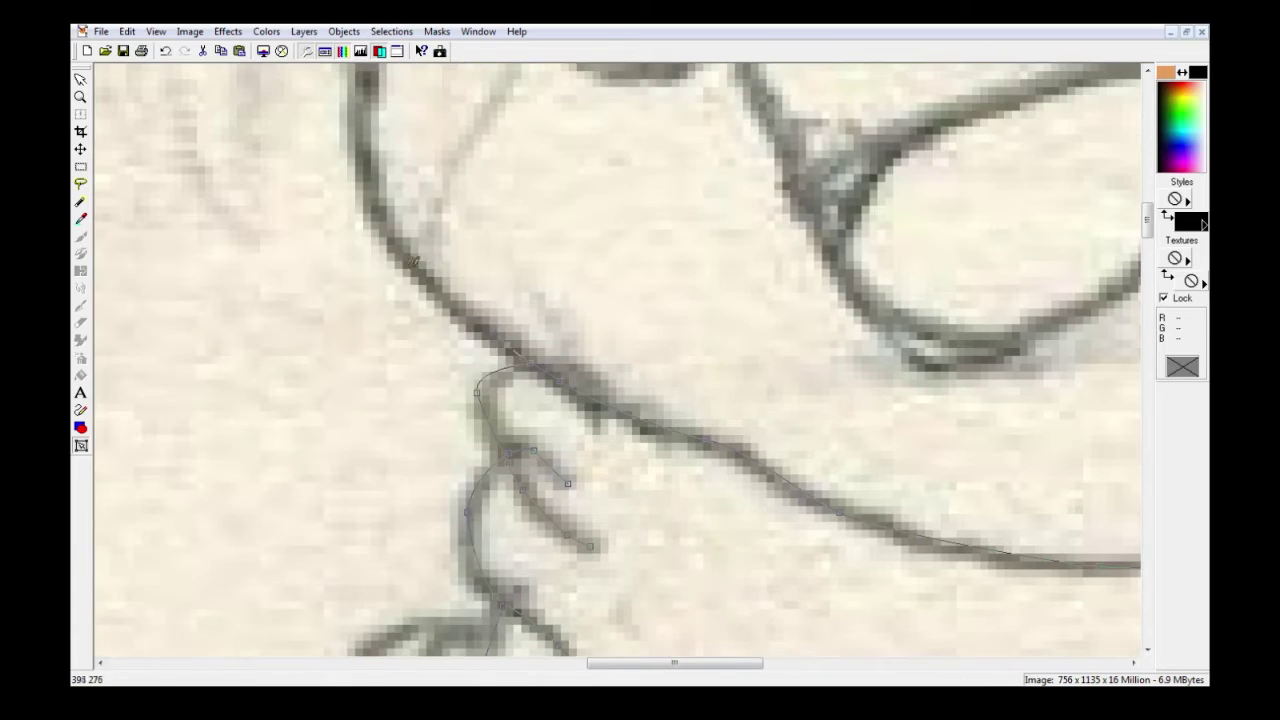
scroll(413, 262, up, 3)
scroll(470, 233, up, 3)
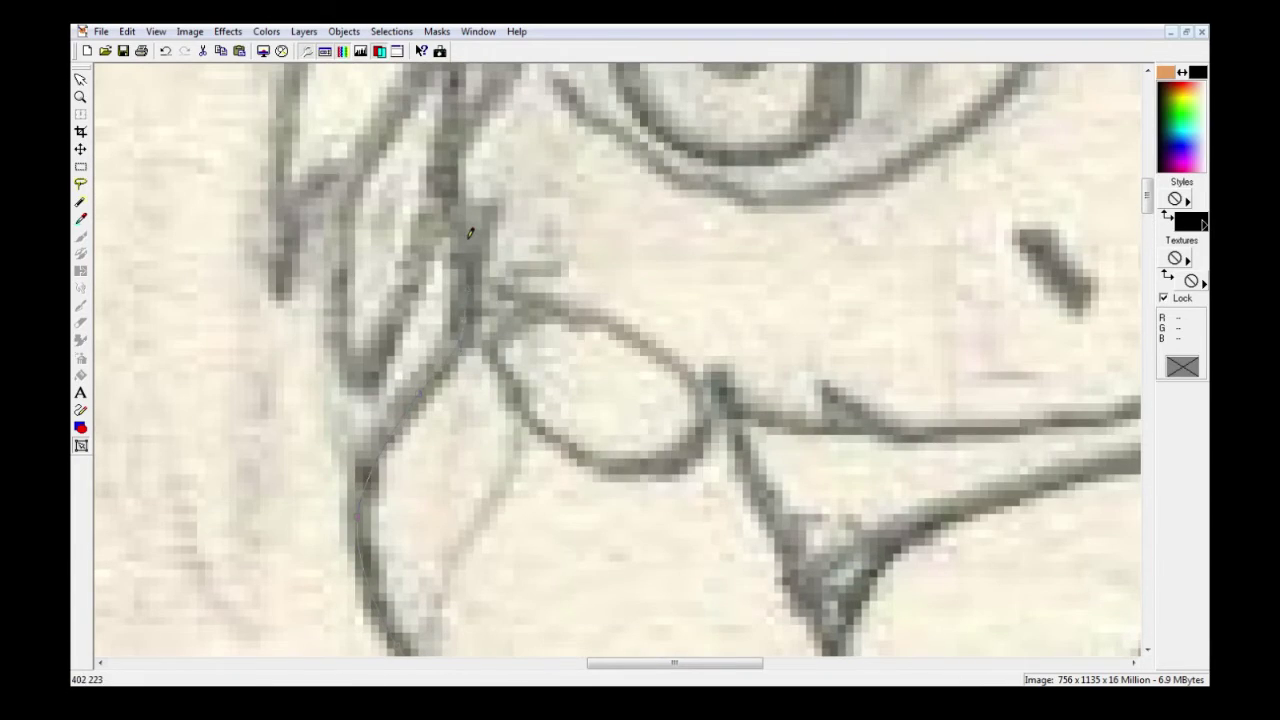
scroll(470, 233, up, 2)
- Trace the face edge above the lowered arm's shoulder and the thin curve running over the eye into it
scroll(560, 330, right, 4)
scroll(688, 477, down, 3)
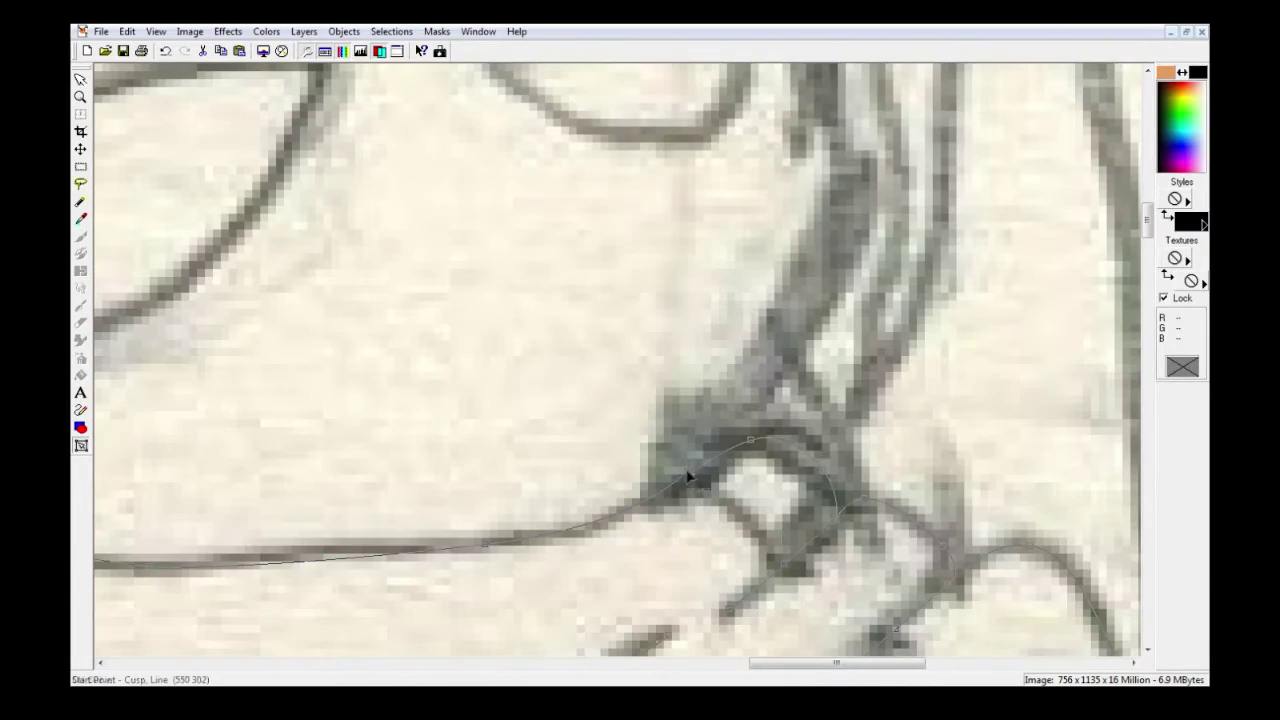
scroll(859, 229, up, 3)
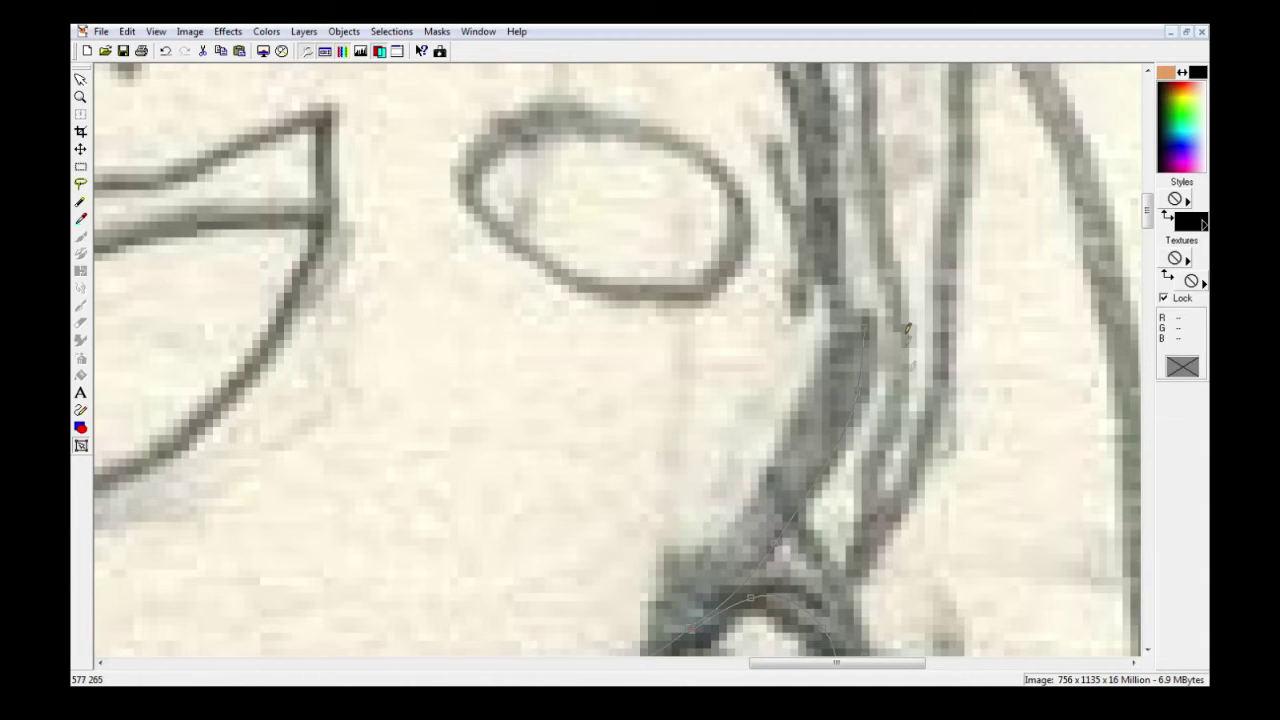
scroll(864, 393, up, 6)
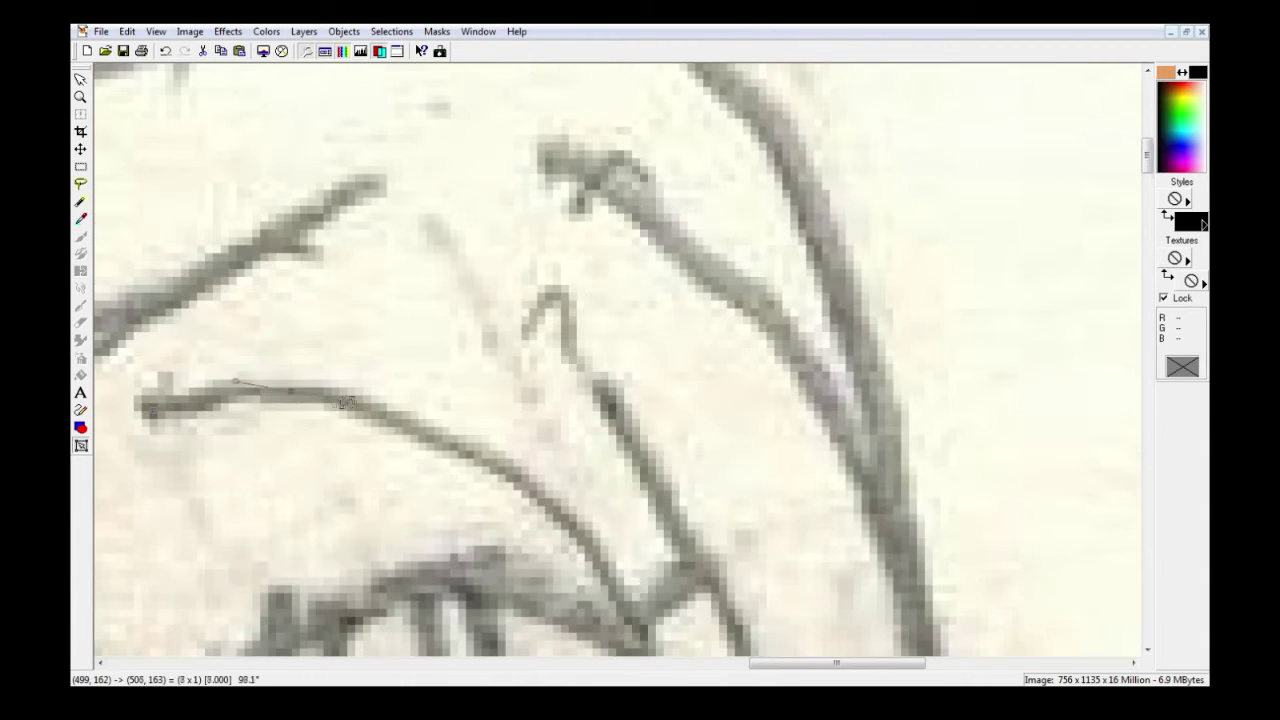
scroll(815, 457, down, 4)
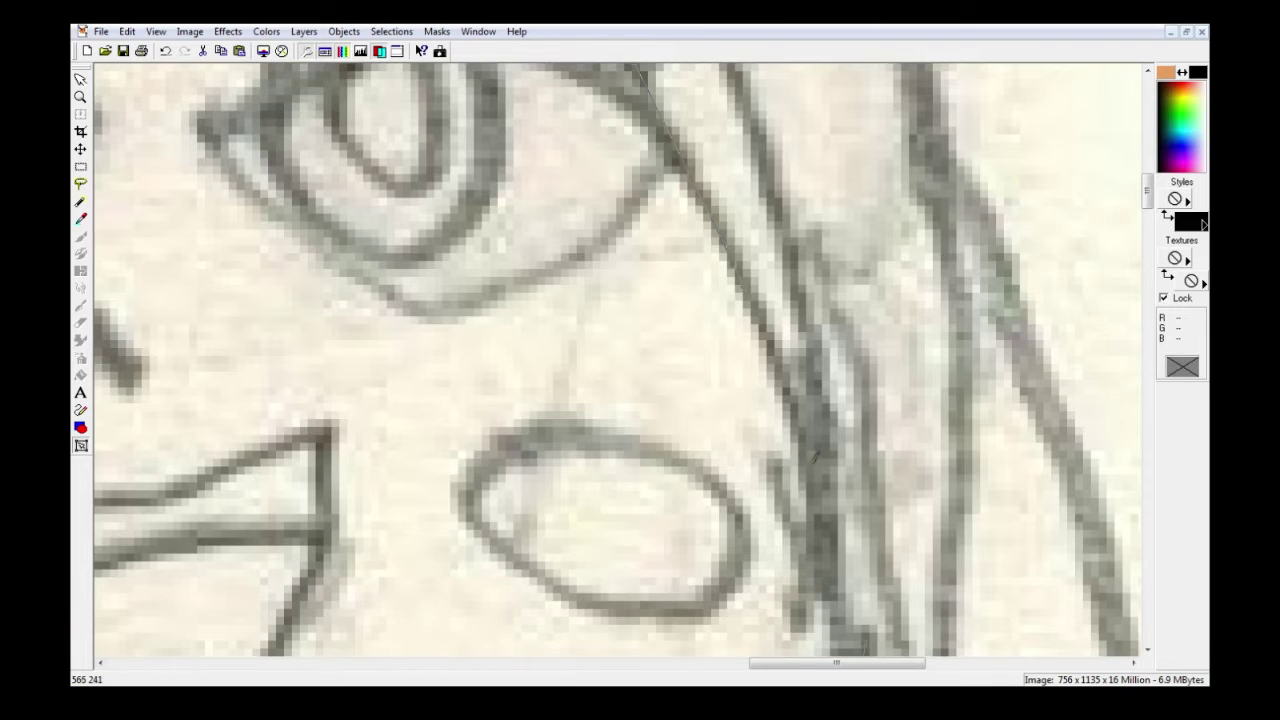
drag(821, 553, 811, 331)
- Trace the hair strand beside the face down to the scarf fold, redoing its first curve
drag(860, 412, 880, 478)
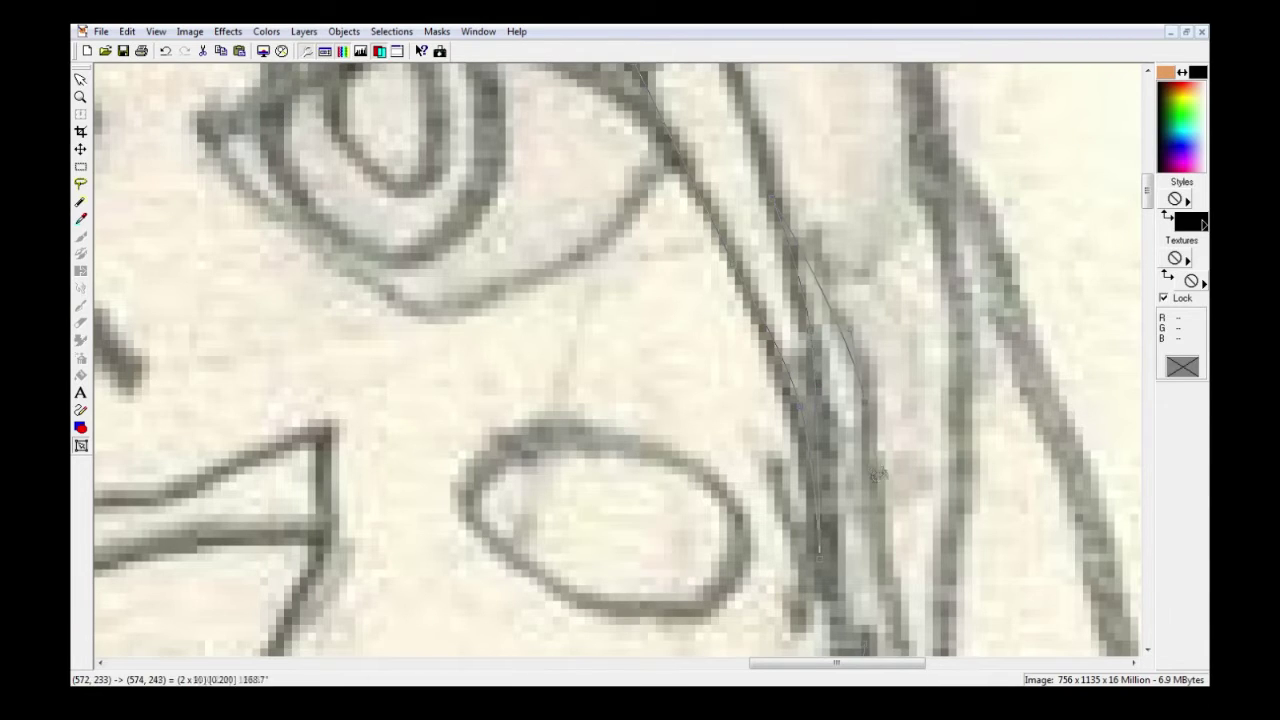
key(ctrl+z)
scroll(880, 482, down, 1)
drag(849, 263, 864, 340)
drag(879, 496, 885, 578)
scroll(885, 578, down, 2)
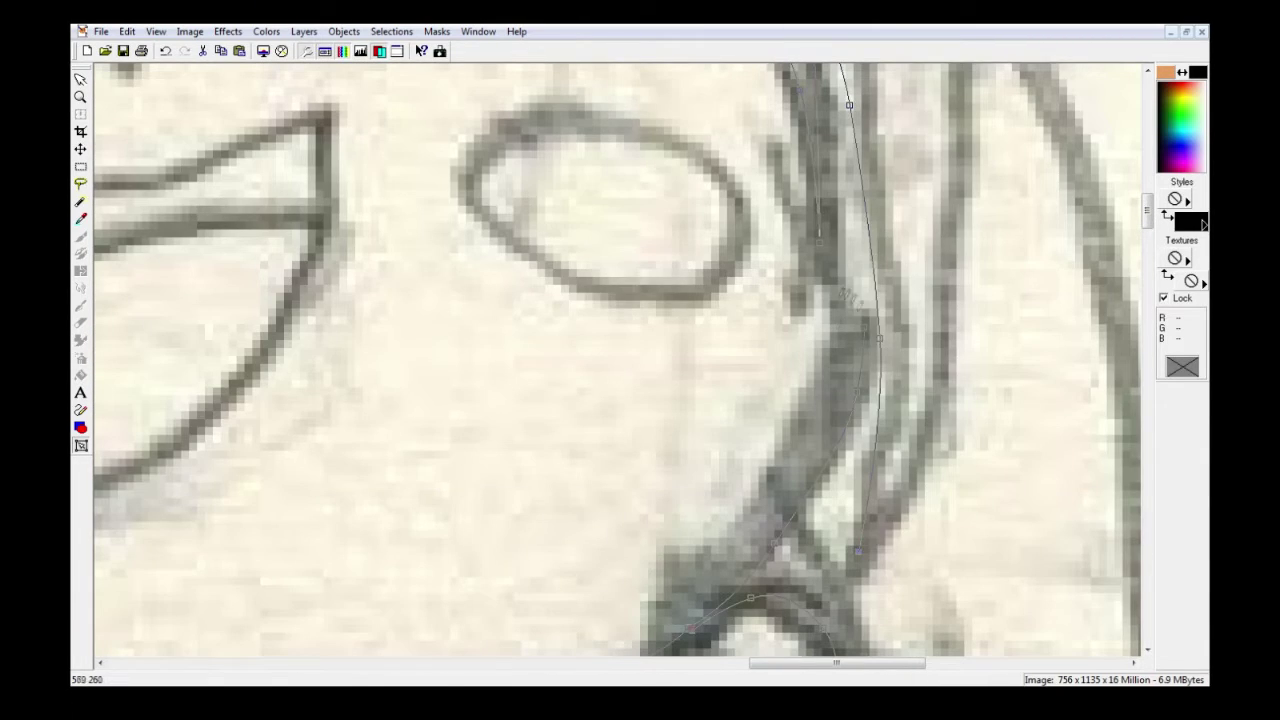
- Trace the inner hair strand from the side of the head up to its end above the forehead
scroll(860, 552, up, 7)
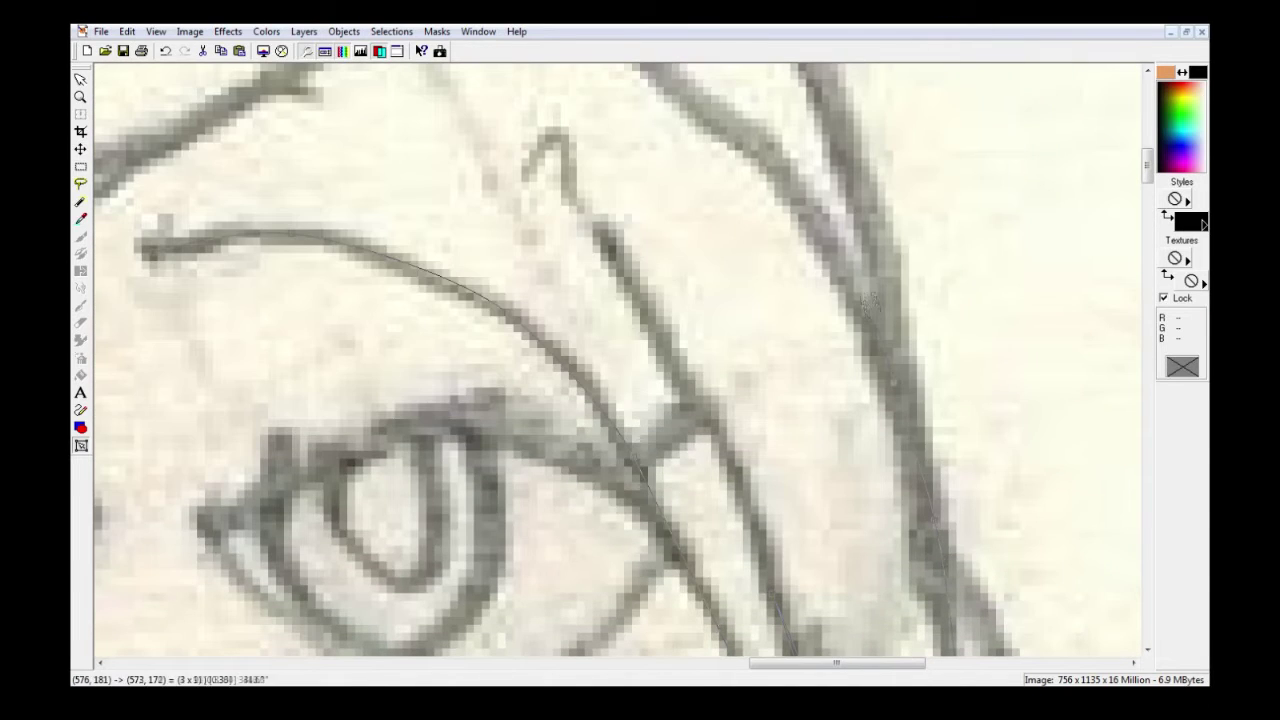
drag(870, 305, 849, 283)
drag(794, 184, 755, 149)
scroll(755, 149, up, 2)
drag(630, 205, 585, 181)
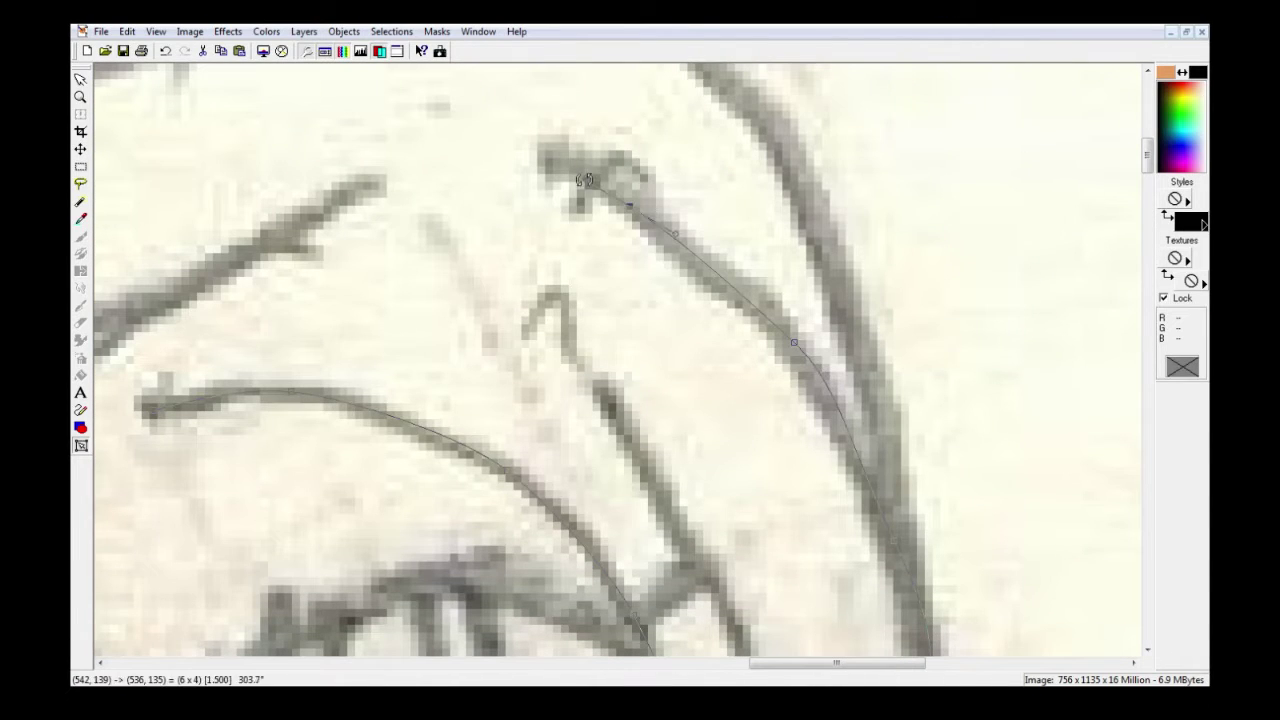
- Trace the short hair strand running down past the outer corner of the eye and finish the path
click(599, 383)
scroll(730, 450, down, 2)
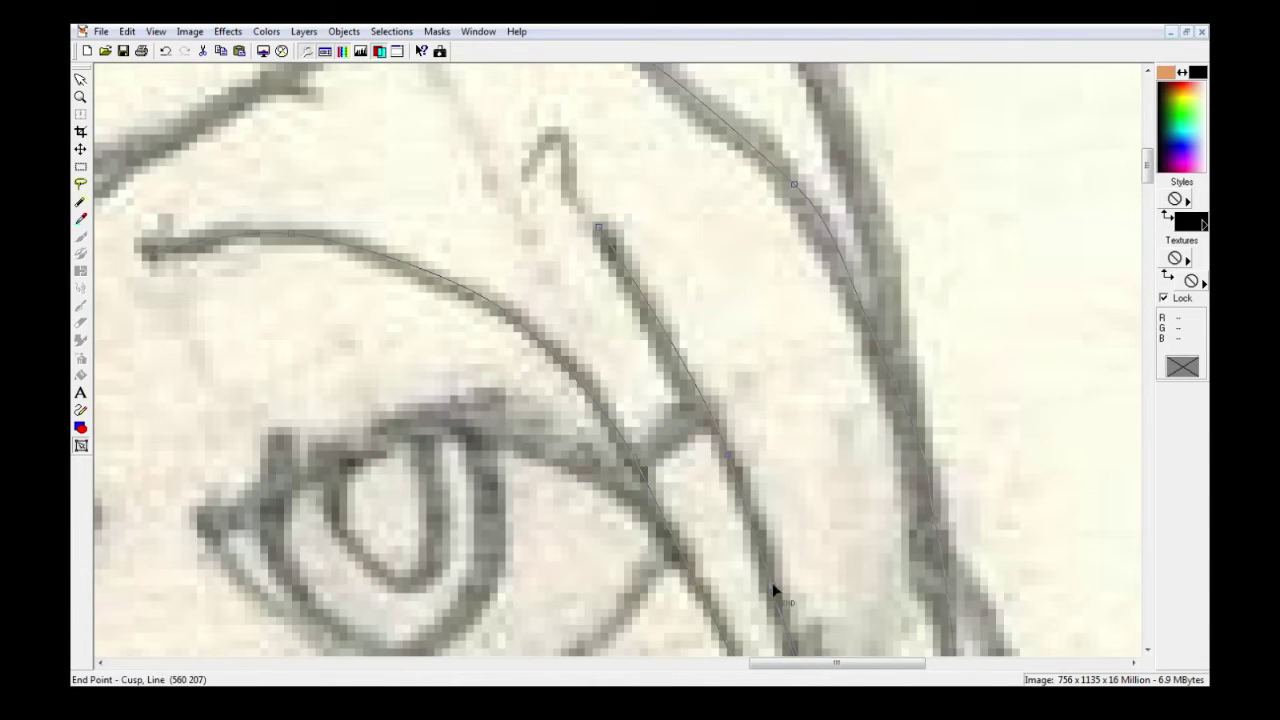
double_click(854, 645)
scroll(854, 645, down, 3)
- Edit the line art's nodes and trace the outer hair edge from the side of the head toward the crown
scroll(820, 250, up, 3)
double_click(620, 408)
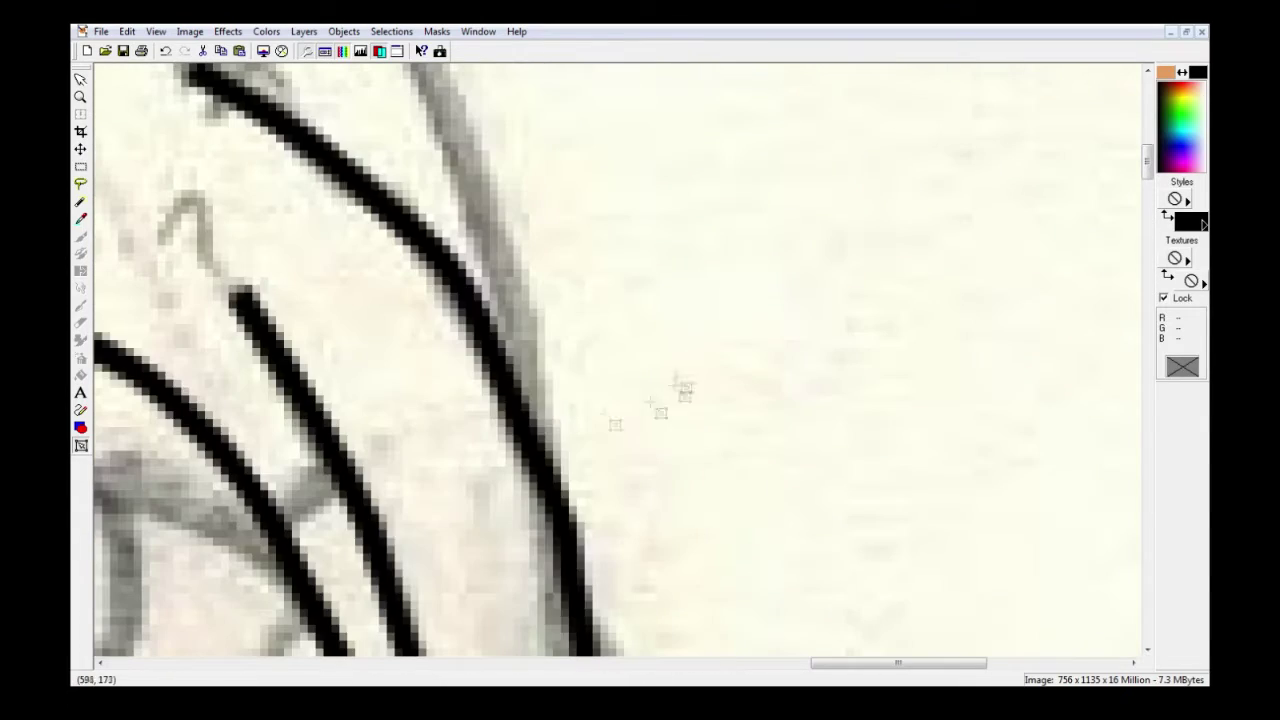
click(532, 448)
drag(502, 260, 481, 192)
key(Up)
key(Up)
drag(395, 166, 354, 135)
key(Up)
key(Left)
key(Left)
key(Left)
key(Up)
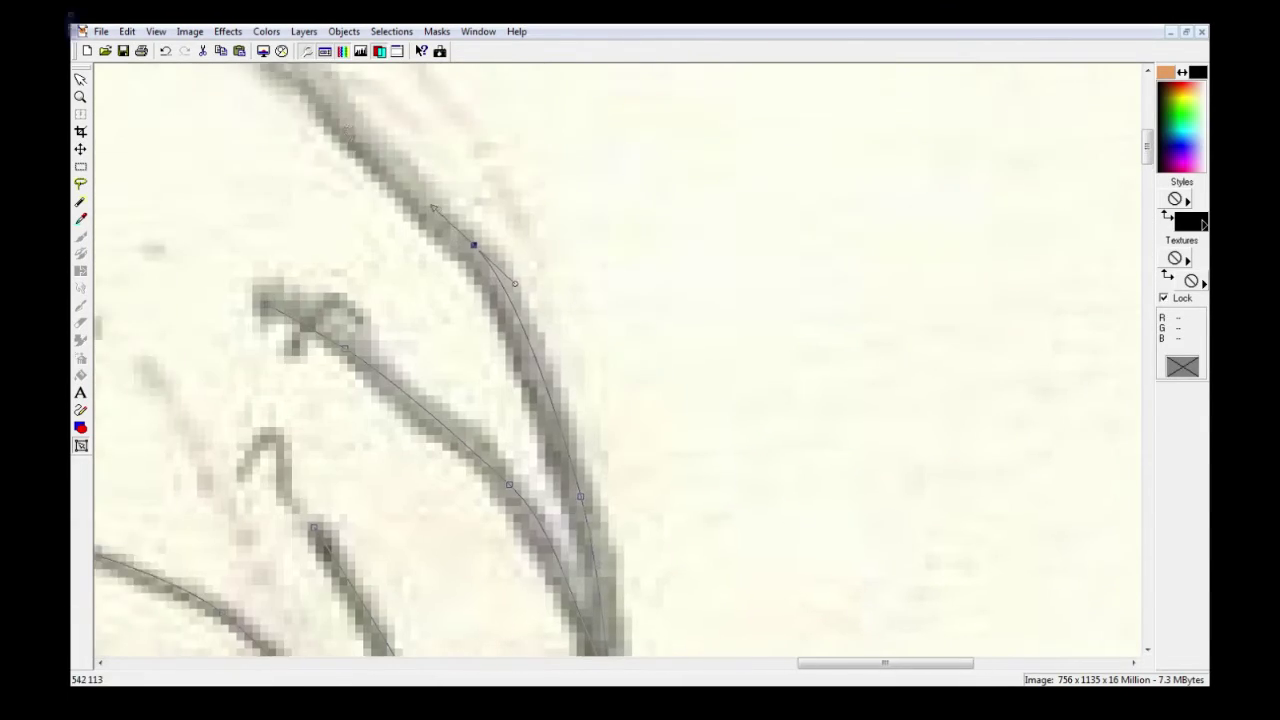
- Trace the top of the hair across the crown, including the small dip in its outline
drag(484, 177, 443, 148)
drag(338, 100, 305, 95)
scroll(368, 215, up, 2)
scroll(368, 215, left, 2)
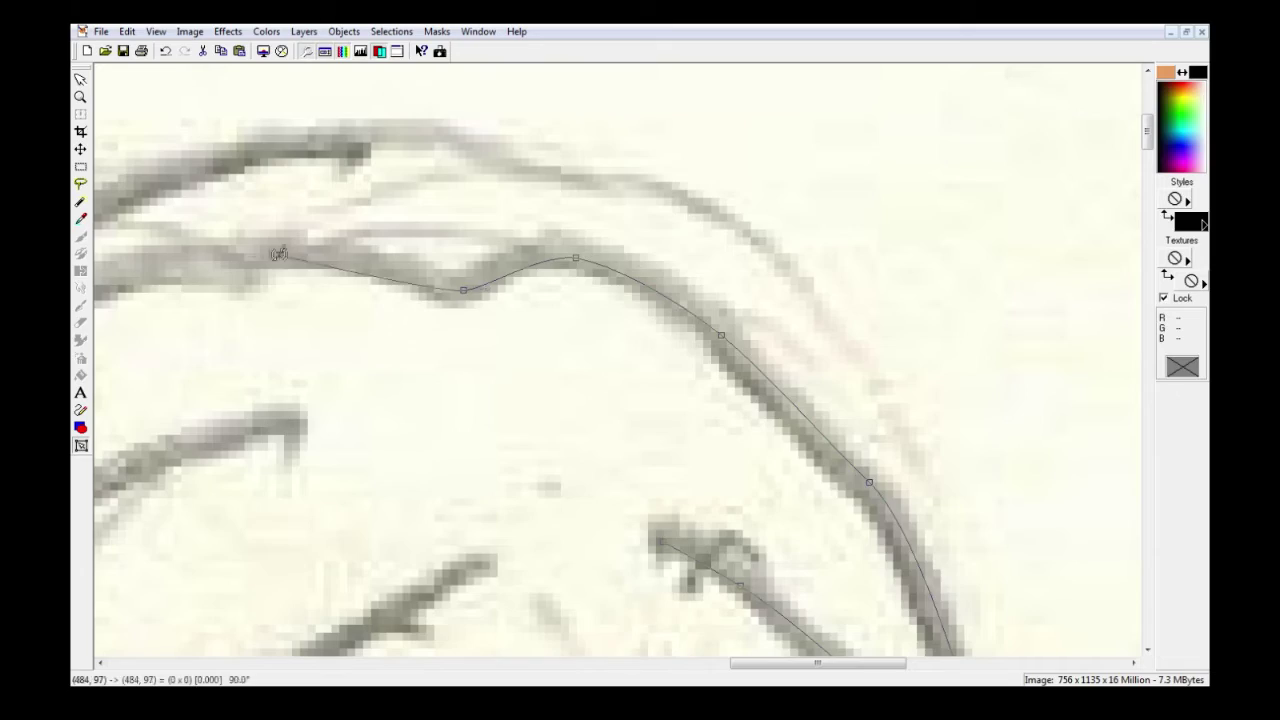
drag(286, 253, 200, 250)
key(Left)
key(Left)
key(Left)
key(Left)
key(Left)
key(Left)
key(Left)
key(Left)
- Trace the hair's outer edge down the staff-arm side of the head into the zigzag tips beside the cheek
drag(572, 357, 516, 402)
key(Down)
key(Down)
key(Down)
drag(302, 369, 221, 350)
drag(424, 523, 412, 582)
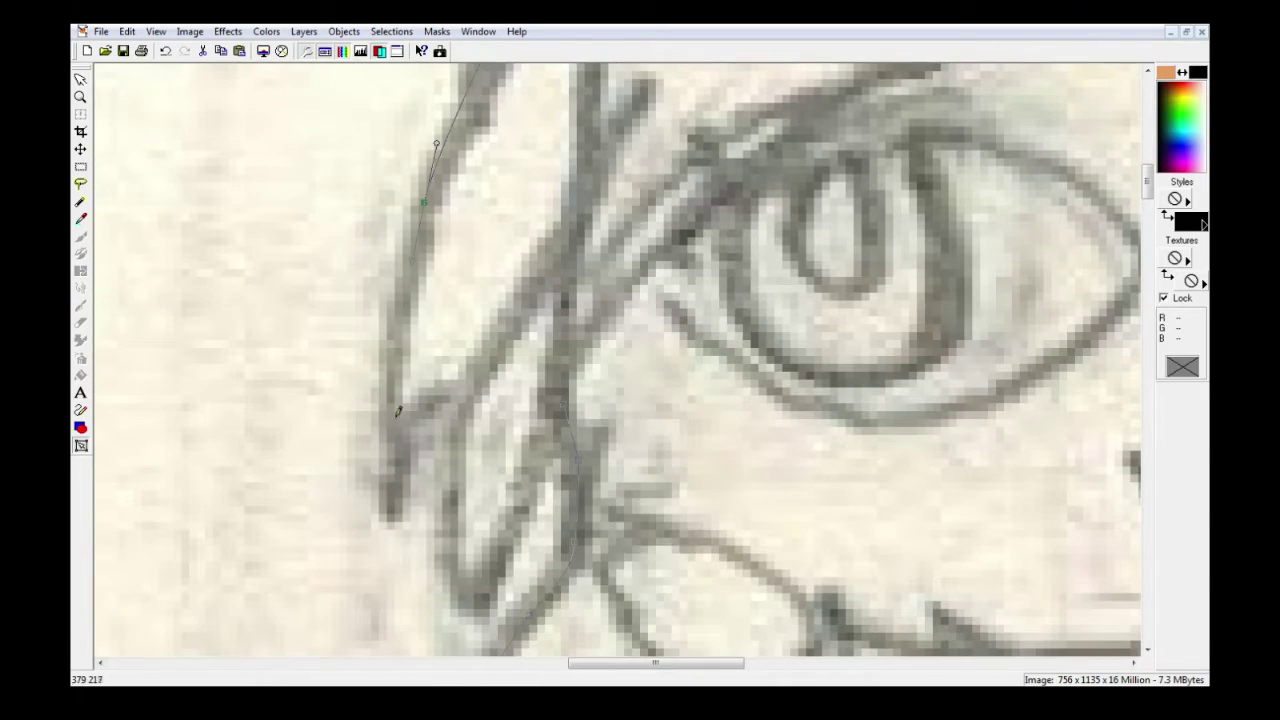
click(457, 397)
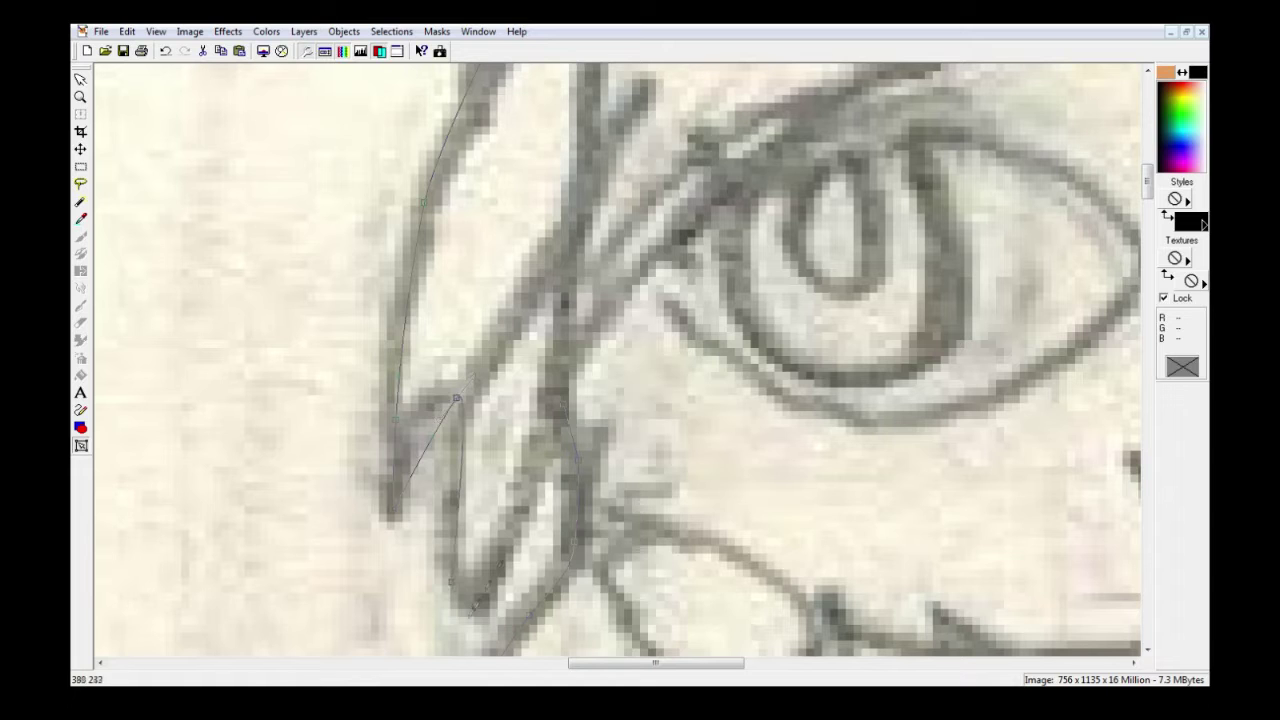
- Trace the fringe edge from the hair tips over the eye to its upper end and join the forehead curve to it
drag(562, 394, 628, 282)
scroll(800, 230, up, 2)
drag(866, 238, 948, 211)
click(1040, 170)
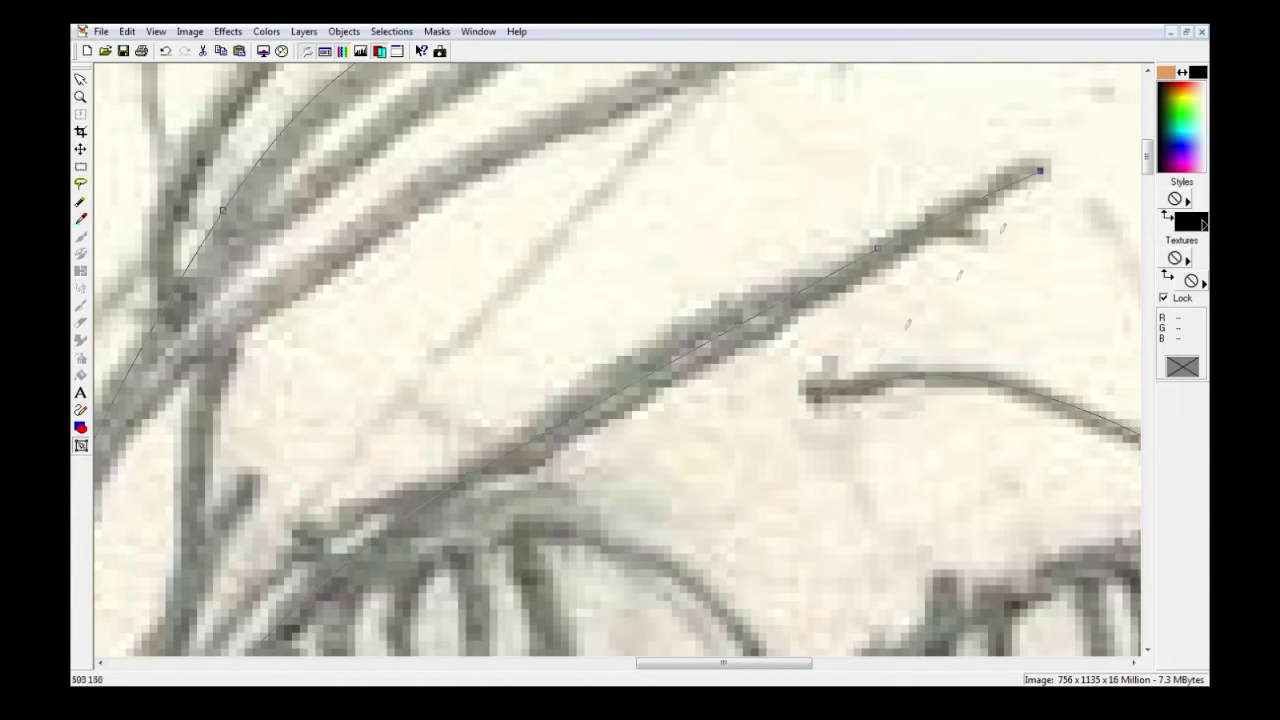
click(808, 372)
scroll(511, 328, down, 2)
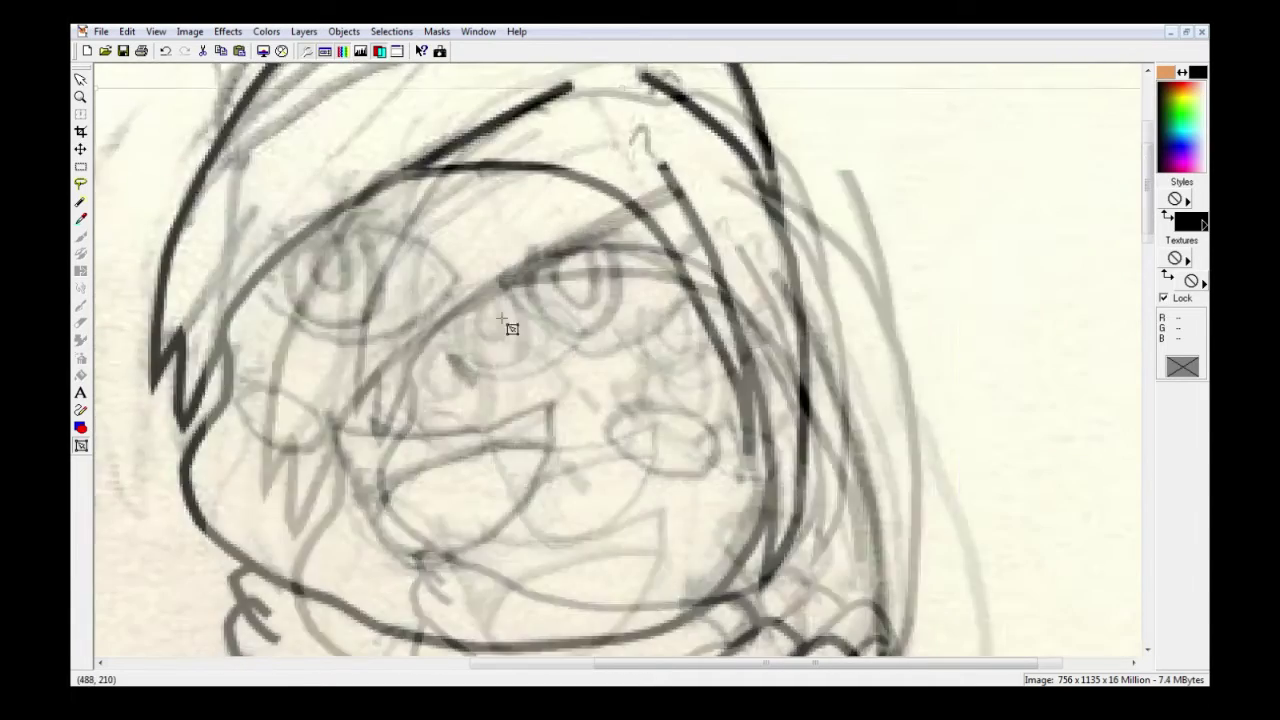
- Trace the inner hair strand above the fringe, from the hair's outer edge up toward the crown
scroll(511, 328, up, 3)
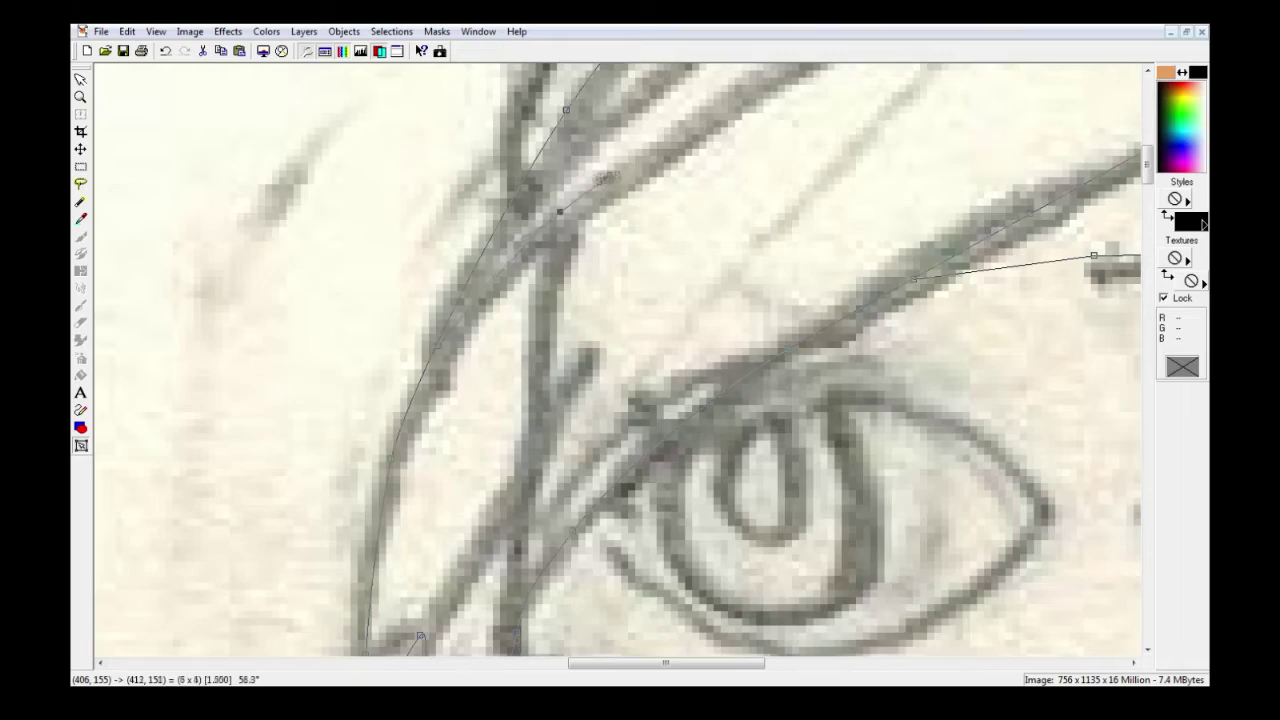
drag(604, 180, 612, 175)
scroll(612, 175, up, 2)
drag(846, 181, 908, 155)
scroll(908, 155, right, 2)
drag(865, 117, 891, 105)
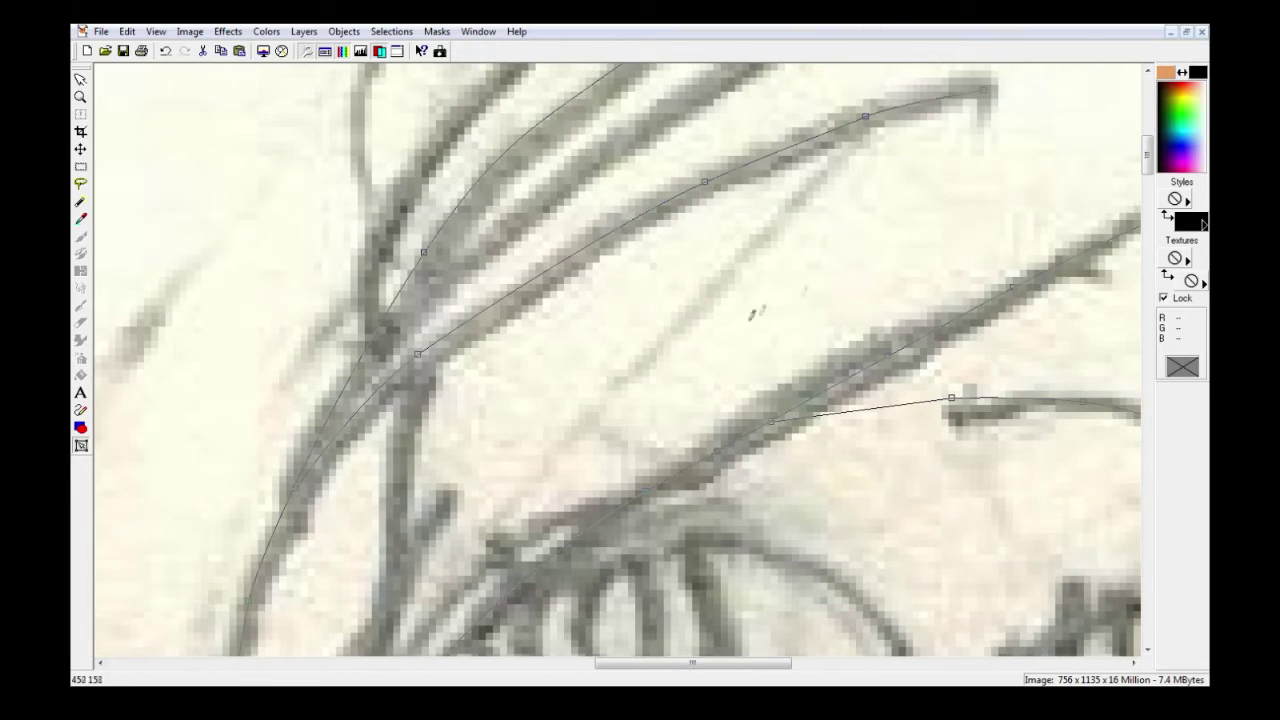
- Trace the nose as a short slanted stroke between the eyes and the mouth
scroll(547, 327, down, 2)
scroll(675, 355, up, 5)
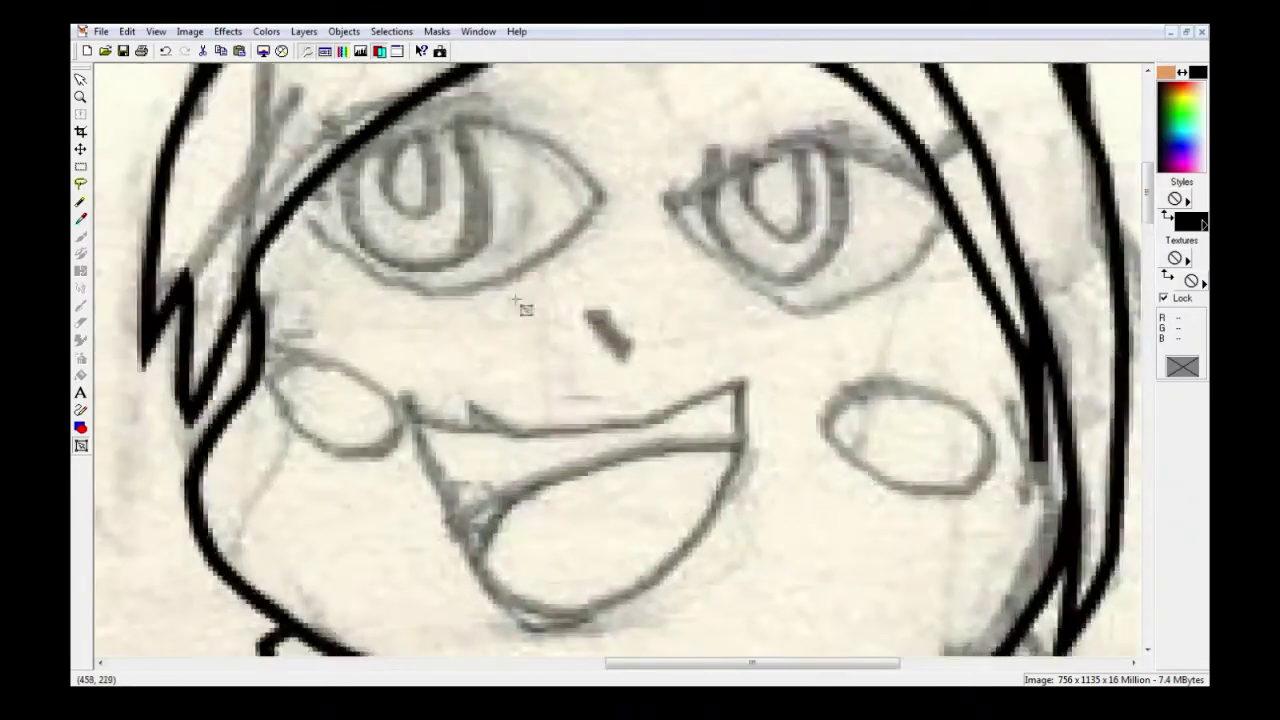
double_click(705, 441)
scroll(705, 441, down, 4)
scroll(590, 322, up, 2)
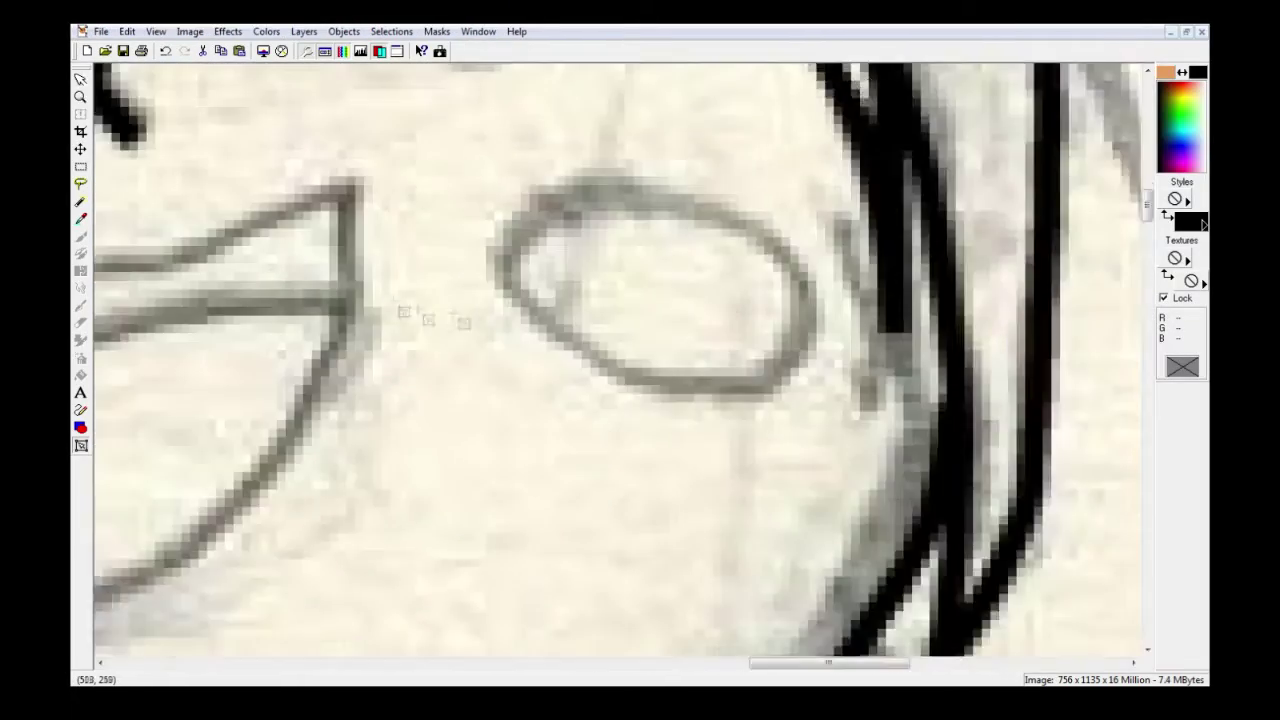
- Trace the closed outline of the open mouth, from its pointed upper corner around the lower lip and back along the upper lip
scroll(430, 318, down, 2)
scroll(711, 400, up, 2)
click(674, 410)
scroll(673, 314, down, 3)
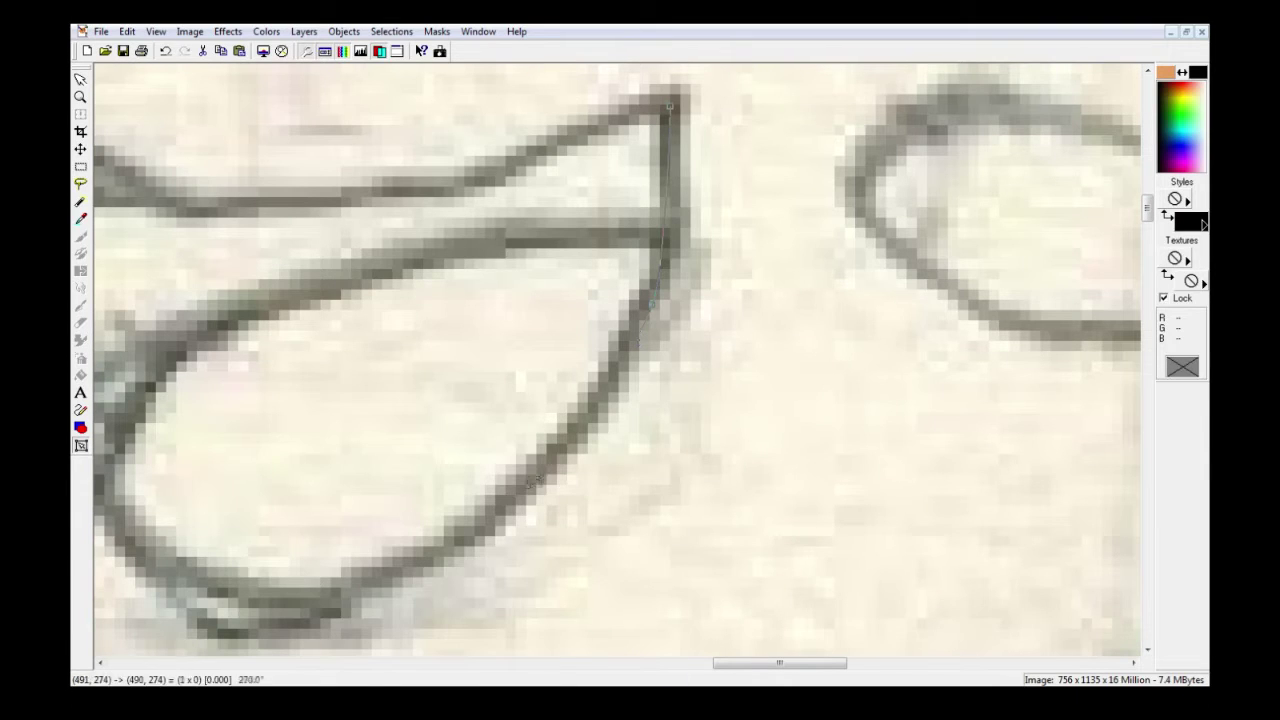
drag(233, 608, 215, 607)
scroll(215, 608, left, 2)
drag(268, 440, 234, 350)
click(181, 182)
drag(448, 194, 550, 194)
drag(685, 181, 730, 152)
click(873, 103)
click(866, 240)
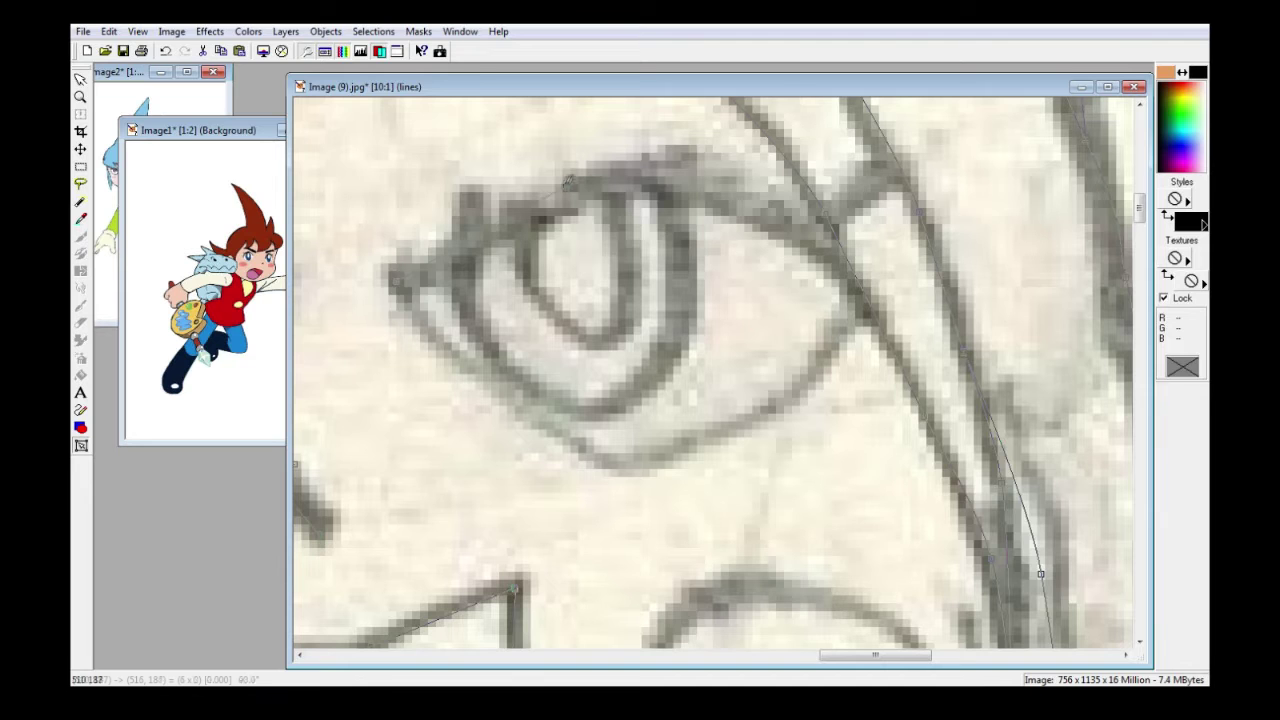
- Trace the upper eyelid line of both eyes
drag(745, 205, 781, 207)
drag(845, 270, 869, 297)
drag(875, 655, 810, 655)
click(752, 263)
drag(615, 157, 548, 146)
drag(468, 152, 442, 152)
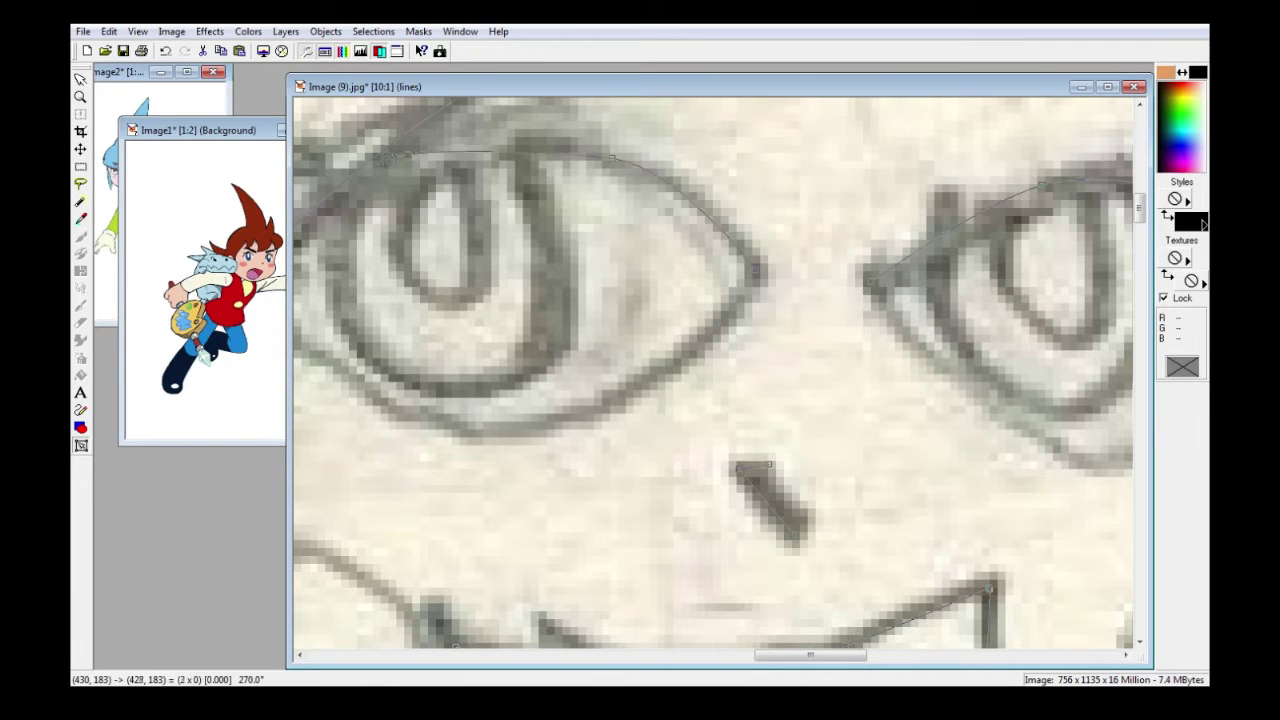
click(347, 191)
- Trace the two slanted eyebrows above the eyes and align the brow's end point with the fringe edge
drag(1139, 208, 1139, 199)
drag(810, 655, 853, 655)
click(590, 249)
click(809, 206)
mouse_move(809, 206)
mouse_down()
mouse_move(837, 229)
mouse_move(833, 214)
mouse_up()
scroll(481, 233, left, 3)
click(470, 255)
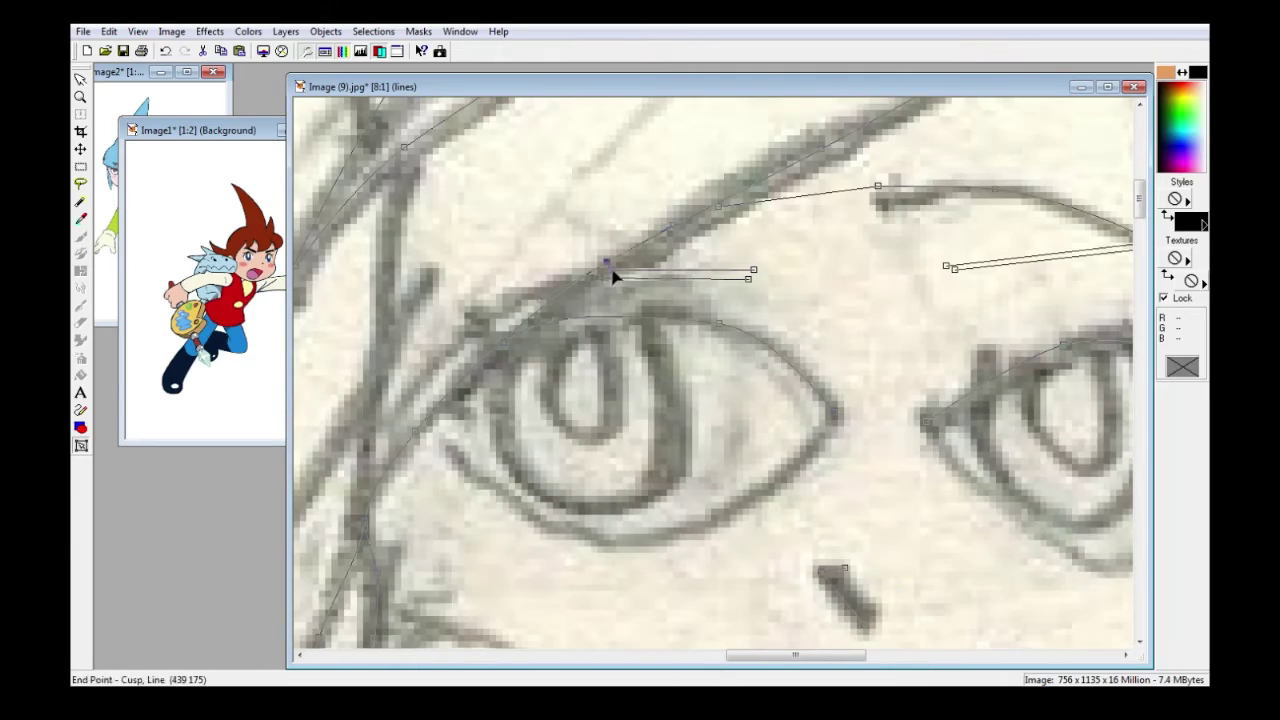
mouse_move(611, 274)
mouse_down()
mouse_move(597, 283)
mouse_move(607, 267)
mouse_up()
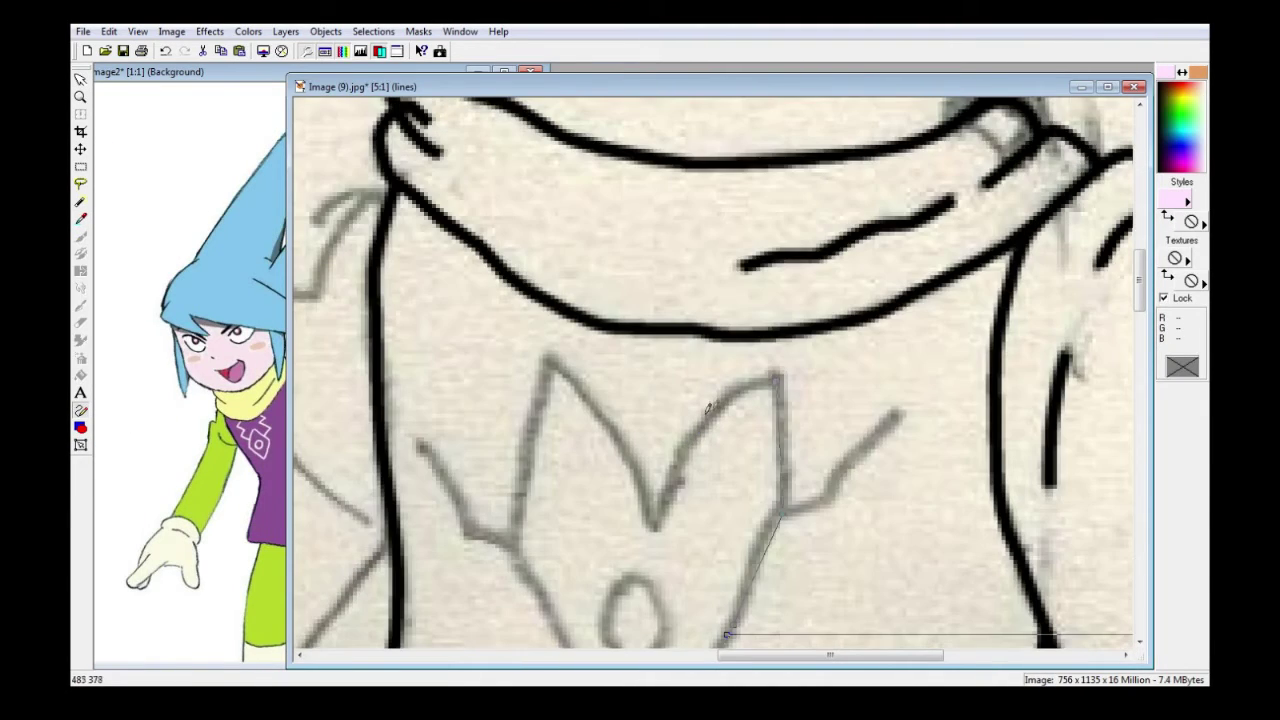
- Trace the two-pointed chest emblem on the dress in pale pink, including its V notch and lower tip
drag(703, 414, 686, 443)
click(655, 526)
drag(605, 414, 590, 398)
click(549, 360)
click(514, 547)
scroll(516, 548, down, 3)
drag(561, 527, 576, 557)
click(641, 635)
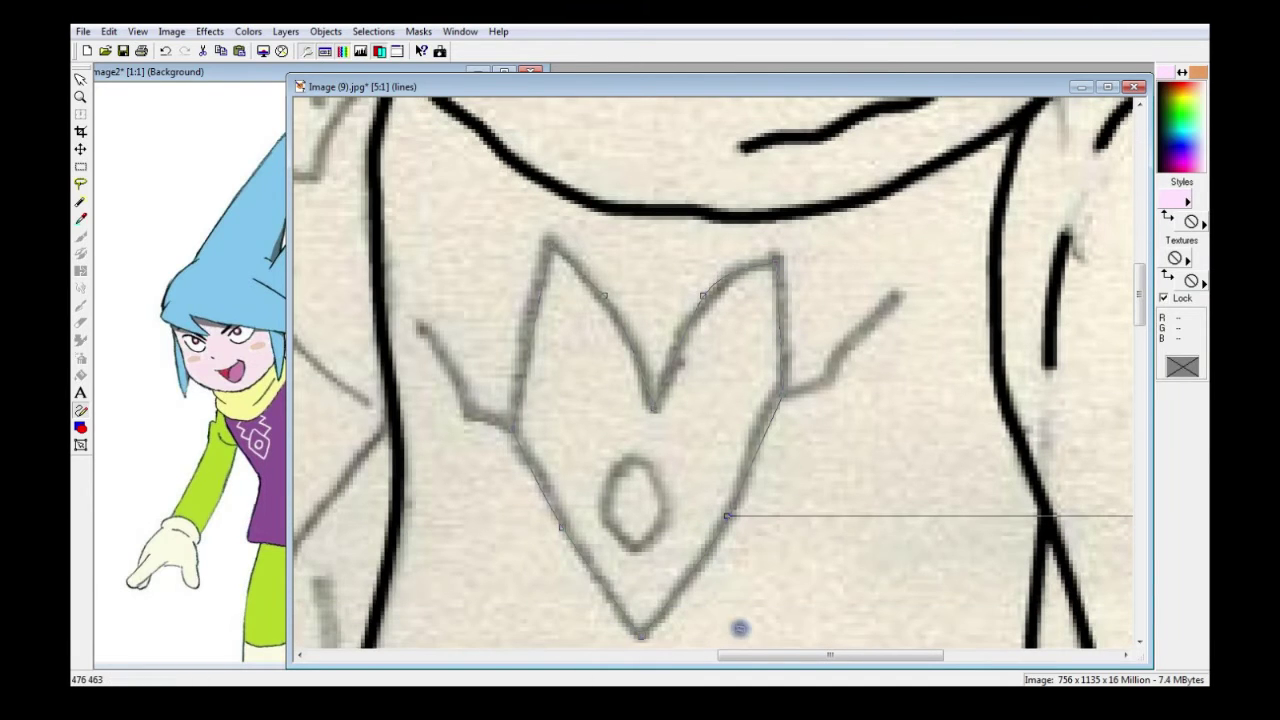
- Trace the small oval inside the chest emblem
mouse_move(662, 502)
mouse_down()
mouse_move(662, 520)
mouse_move(628, 550)
mouse_up()
mouse_move(604, 520)
mouse_down()
mouse_move(607, 488)
mouse_move(640, 465)
mouse_up()
click(663, 505)
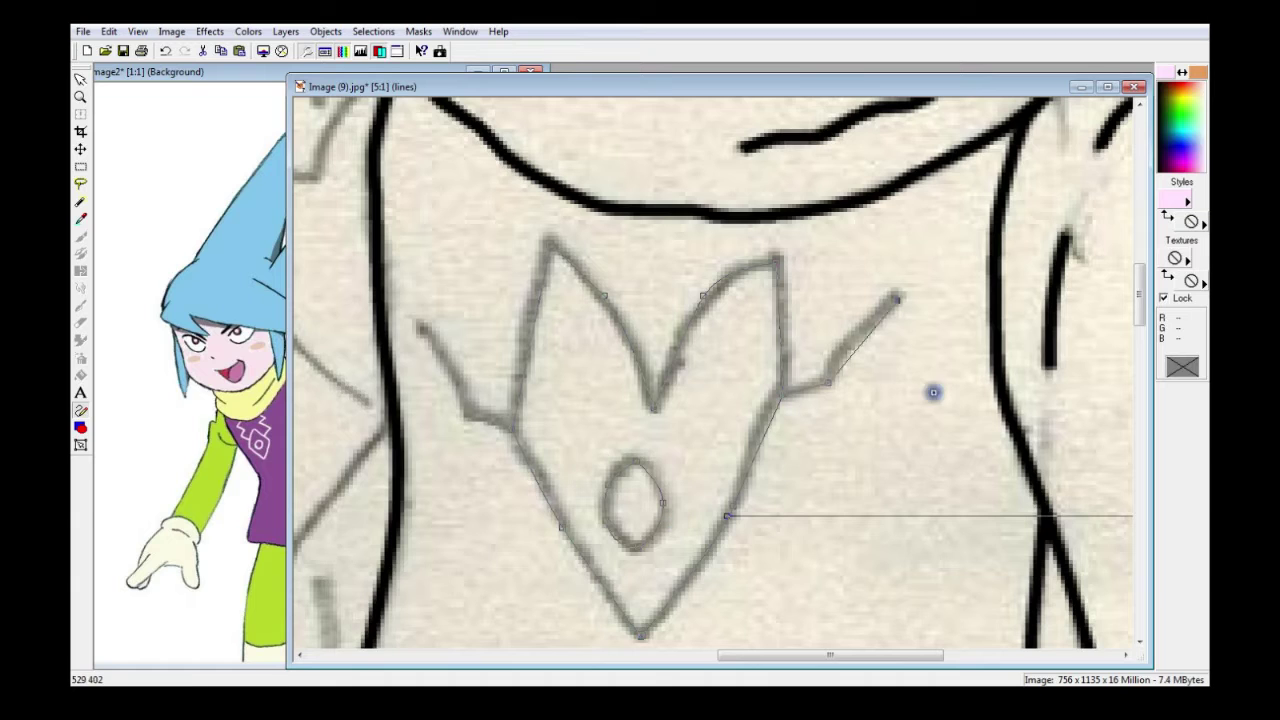
- Trace the angled side arm of the chest emblem, joining it to the emblem's outline, and check the rendered lines
click(473, 414)
click(428, 334)
key(ctrl+q)
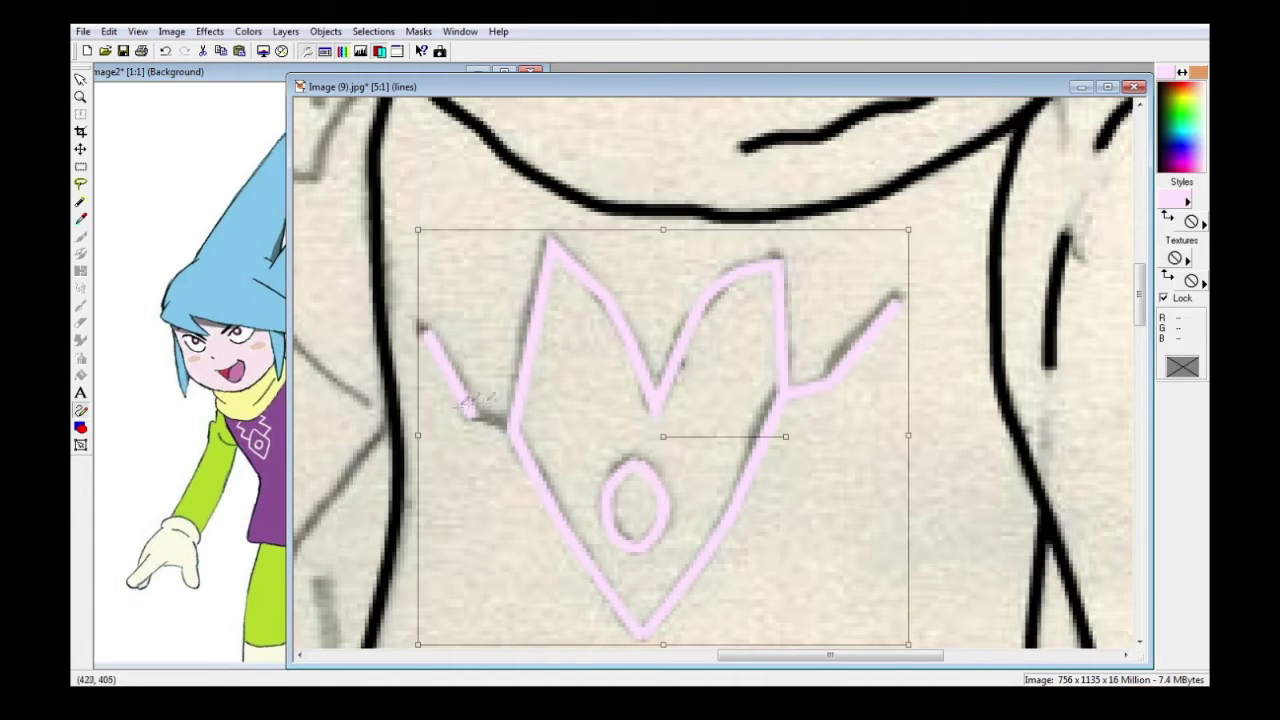
key(ctrl+z)
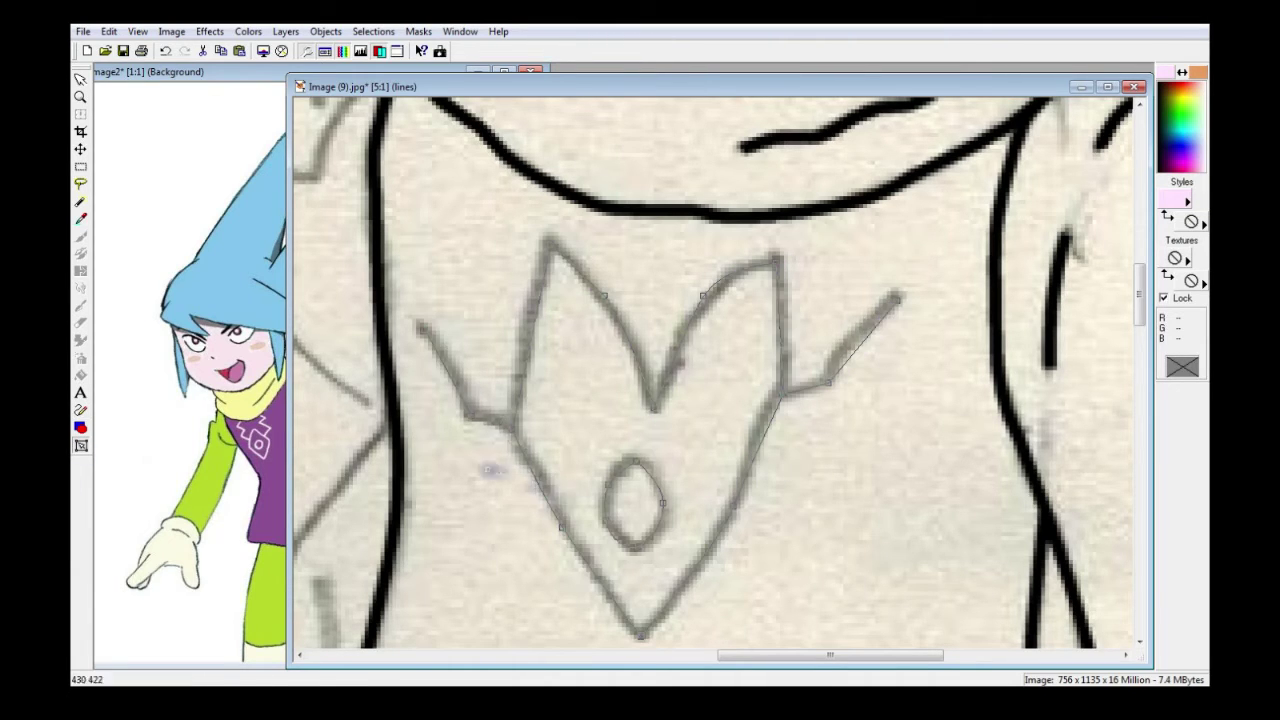
key(Return)
key(ctrl+alt+n)
scroll(582, 318, up, 1)
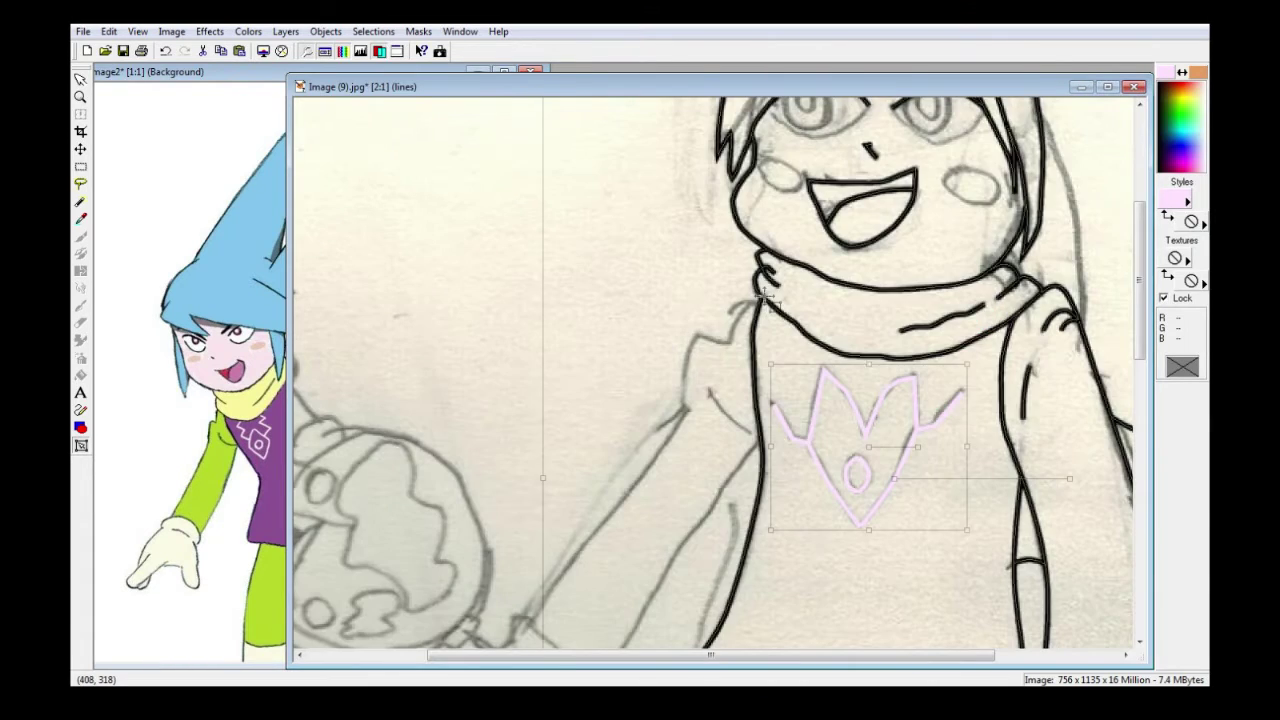
scroll(535, 326, down, 2)
- Trace the staff-holding glove from the cuff down the hand's outer edge and around the rounded fingertips
click(488, 330)
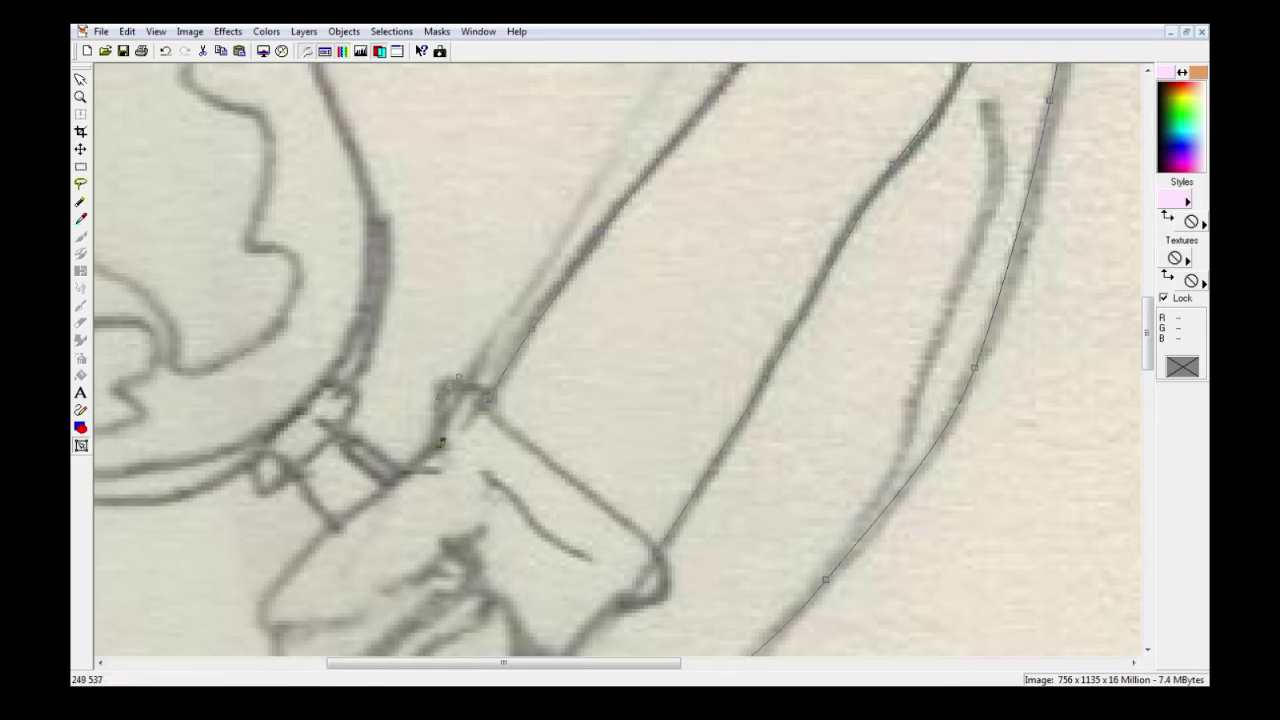
scroll(281, 503, down, 2)
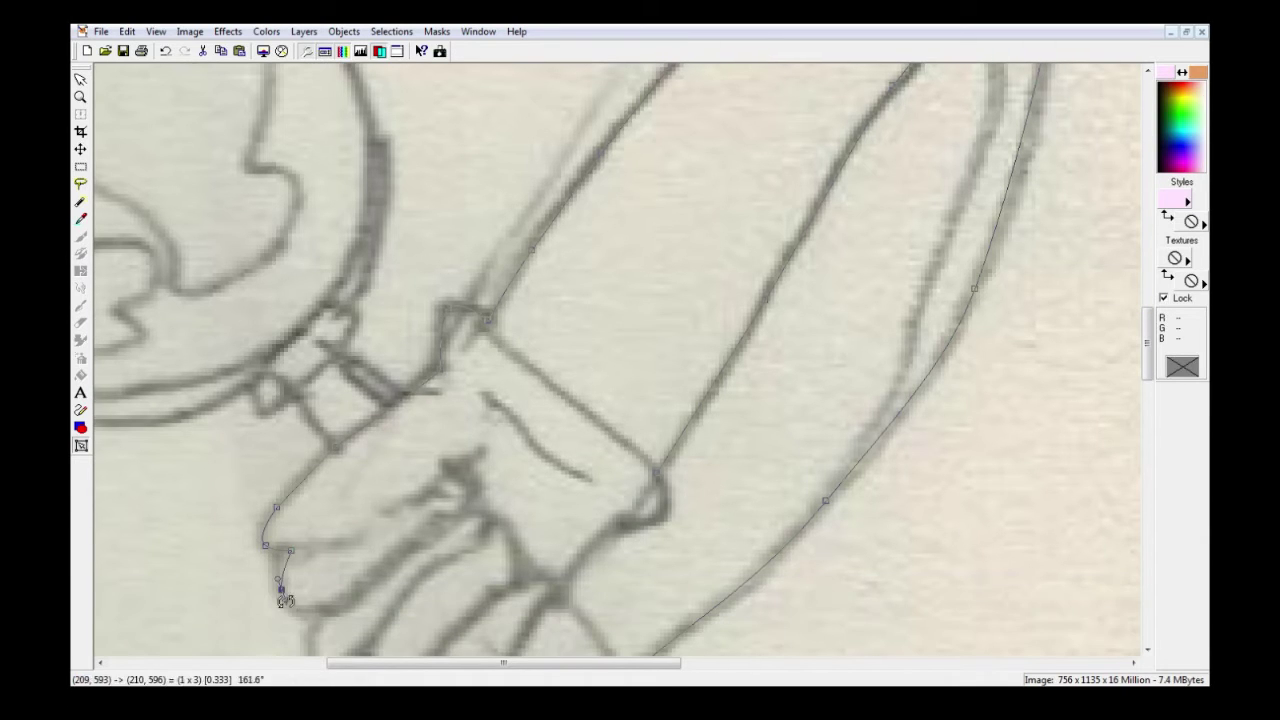
drag(308, 650, 178, 472)
key(ctrl+z)
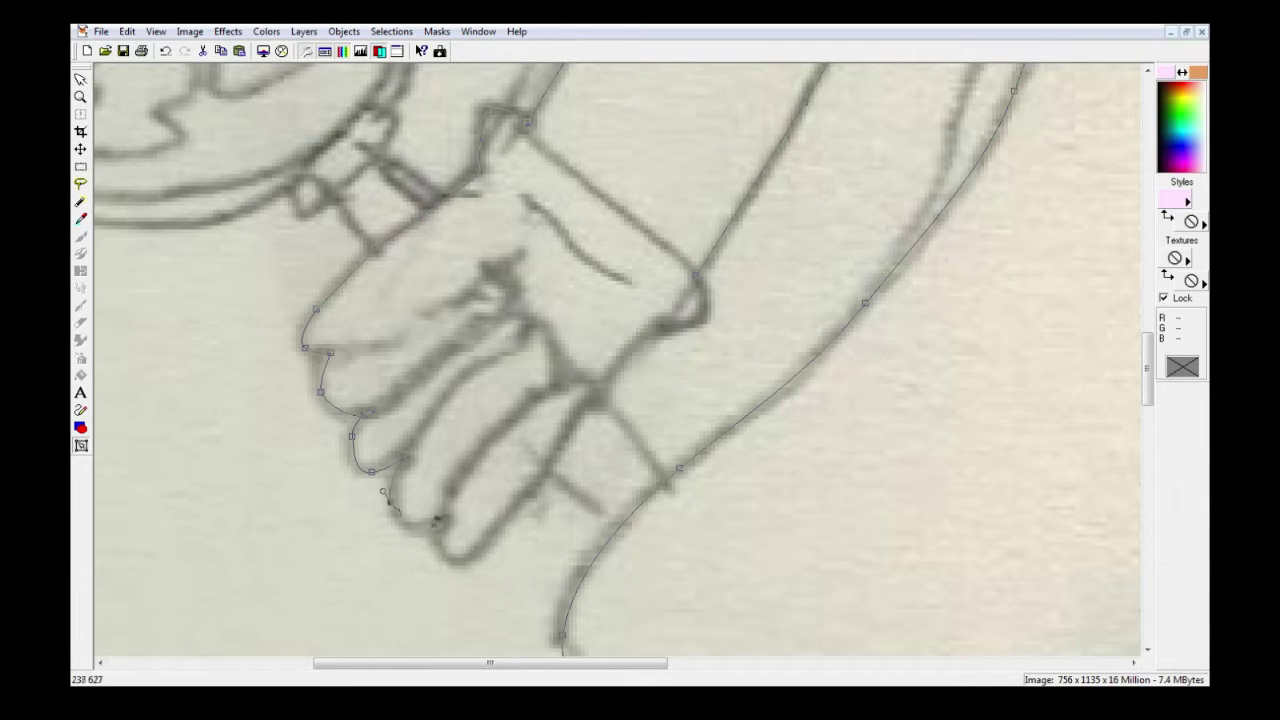
drag(430, 533, 391, 505)
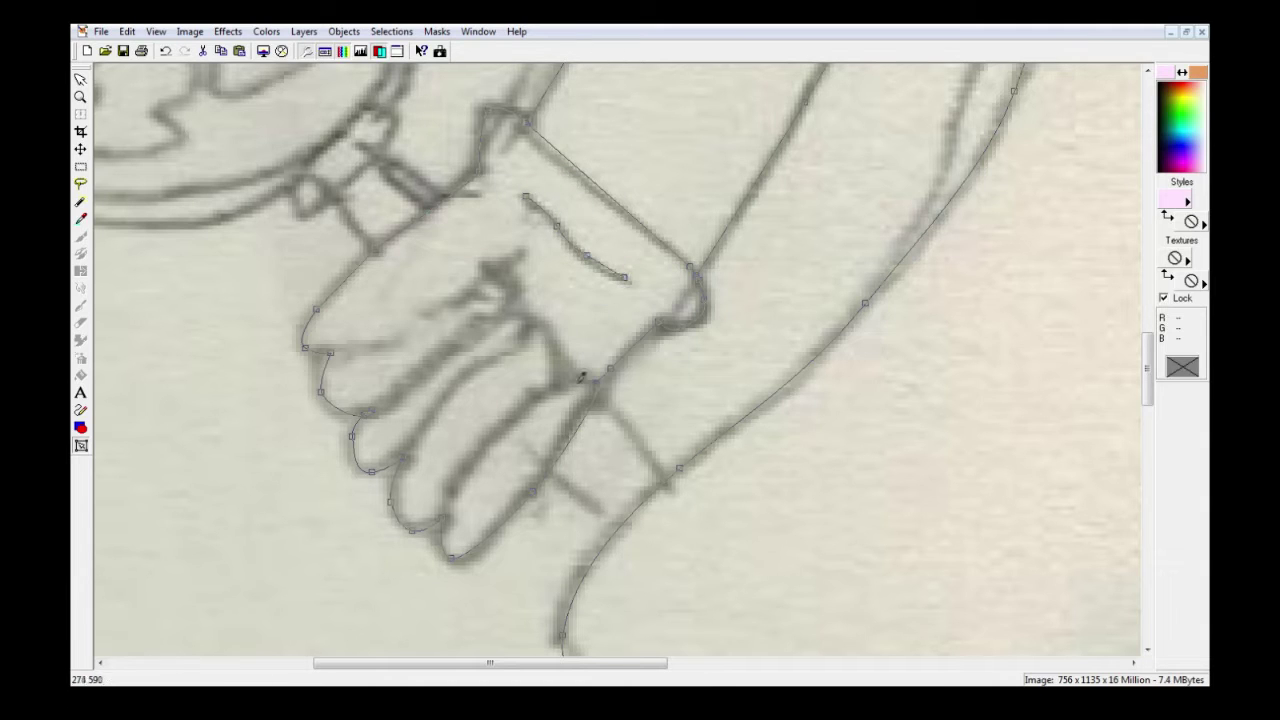
- Trace the dividing lines between the glove's fingers
drag(468, 453, 477, 455)
drag(527, 342, 560, 348)
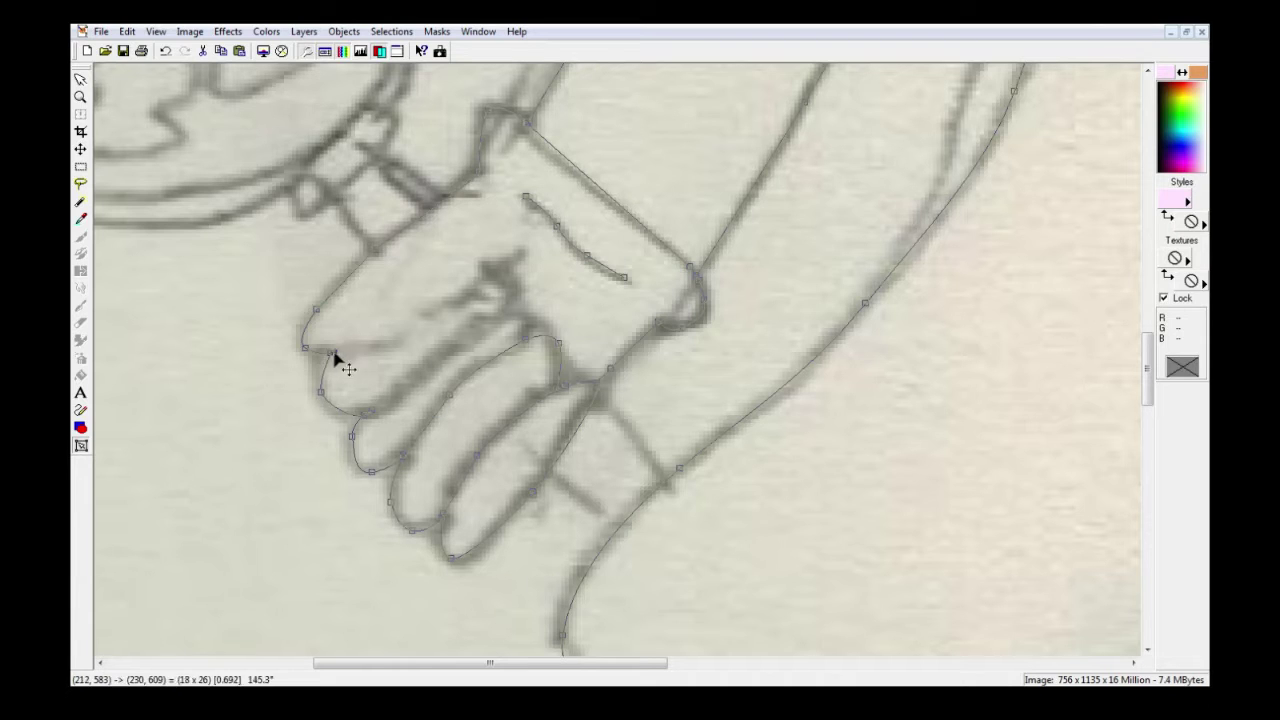
click(381, 344)
drag(410, 289, 403, 292)
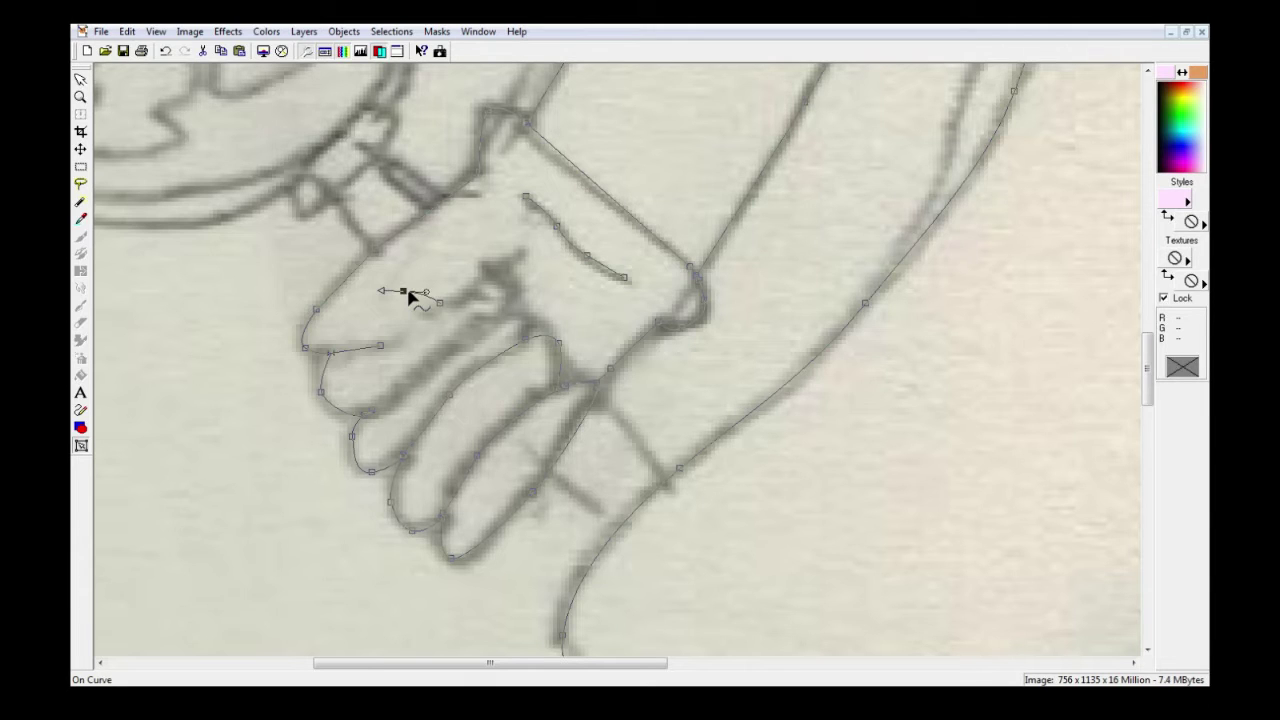
- Reshape the glove's first finger by moving its tip outward, delete the stray curve and refine the inner finger lines
drag(317, 312, 298, 325)
key(Delete)
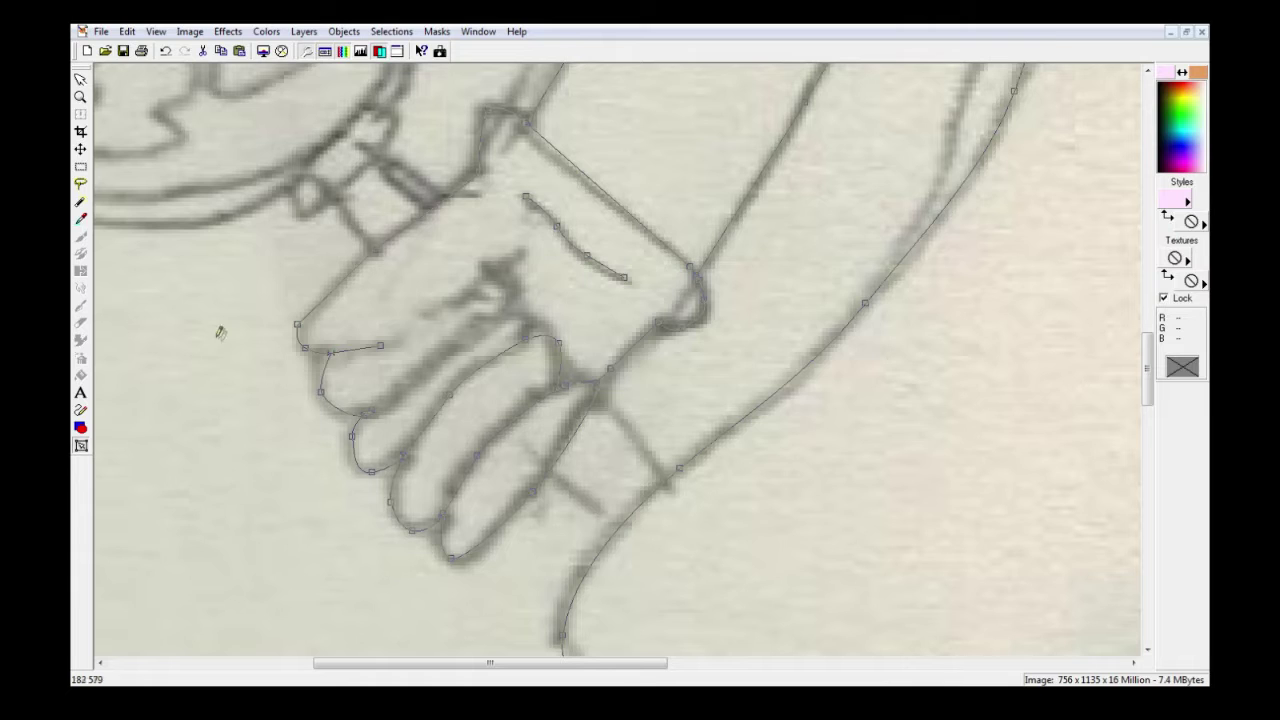
drag(380, 345, 386, 338)
mouse_move(526, 333)
mouse_down()
mouse_move(557, 330)
mouse_move(526, 334)
mouse_up()
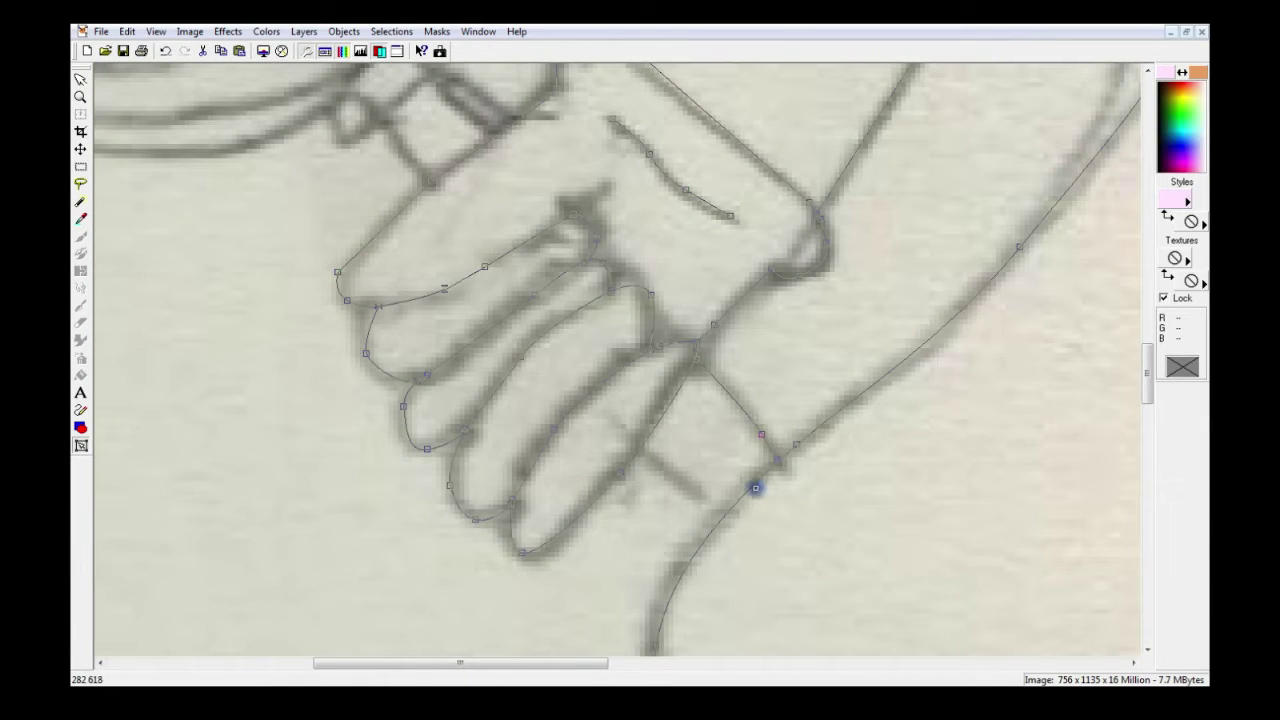
- Trace the small collar that joins the staff's handle to its round head above the glove
scroll(514, 307, up, 3)
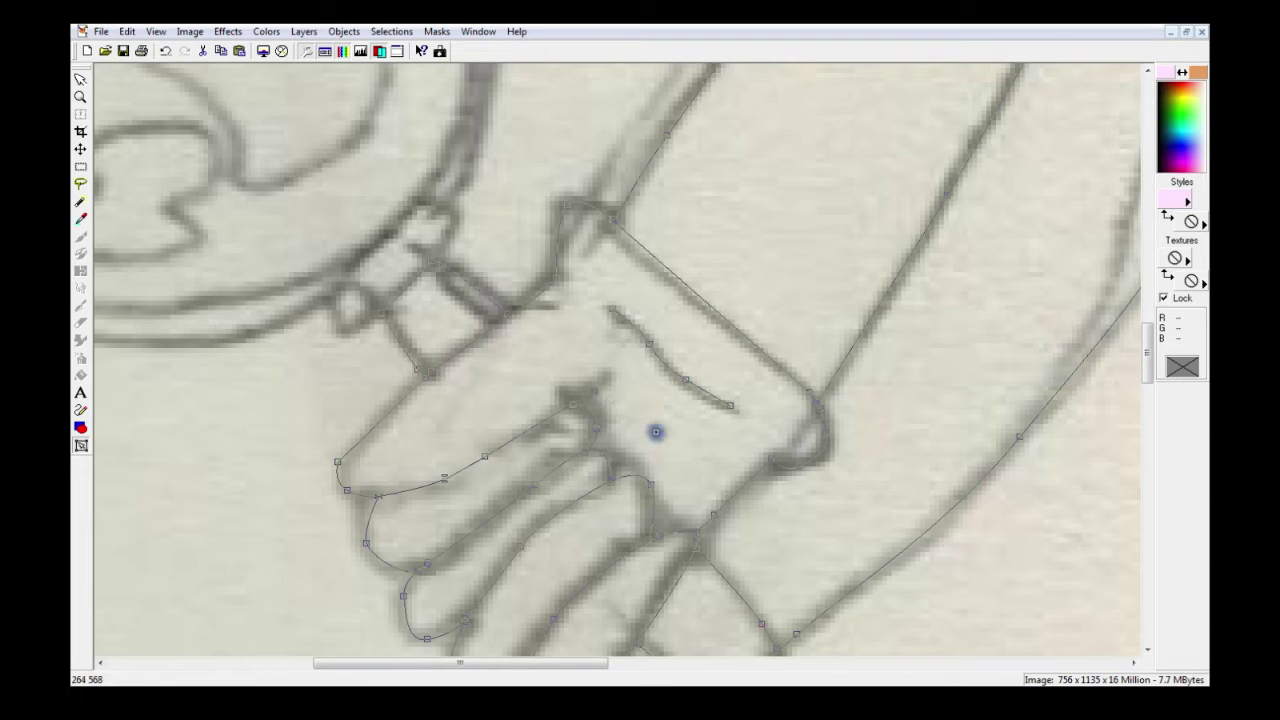
scroll(619, 312, up, 1)
scroll(619, 312, left, 1)
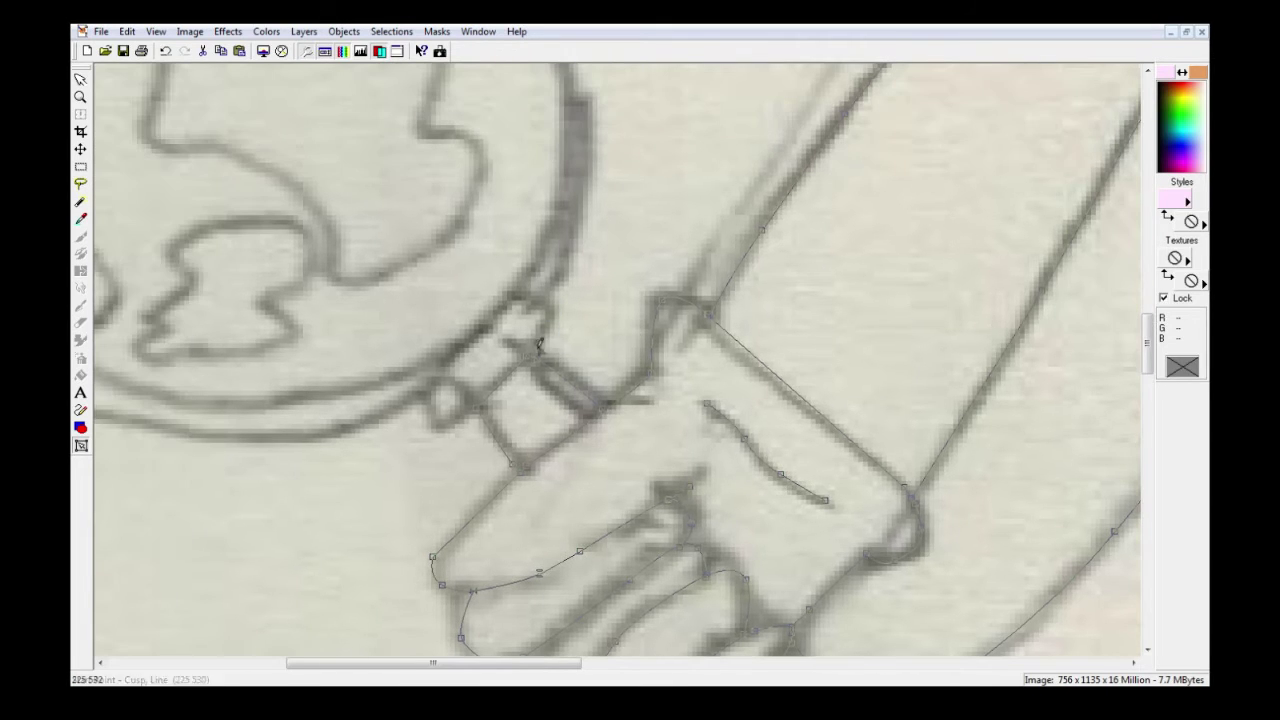
drag(452, 423, 442, 512)
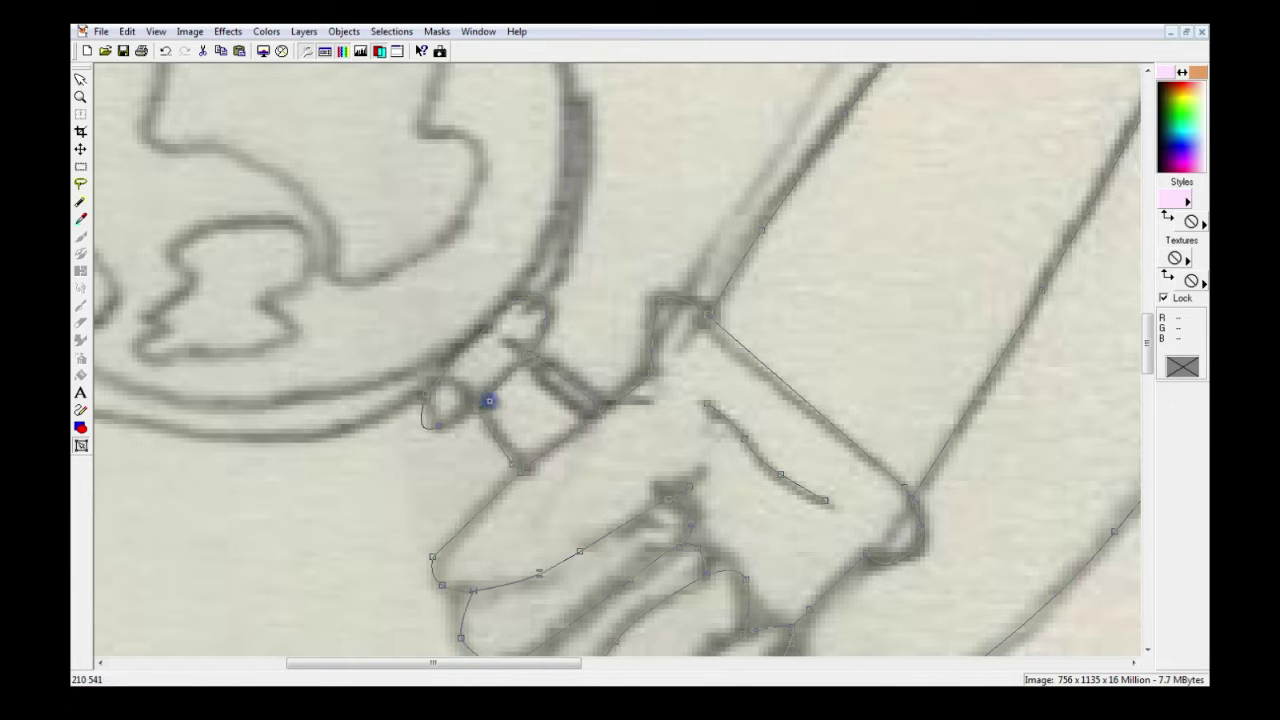
- Trace the outline of the staff's round head, including its wedge-shaped open mouth
key(Left)
key(Left)
key(Left)
key(Left)
key(Left)
key(Up)
key(Up)
key(Up)
key(Up)
key(Up)
click(319, 254)
key(Down)
key(Down)
drag(327, 516, 420, 539)
drag(585, 535, 653, 519)
scroll(799, 196, up, 6)
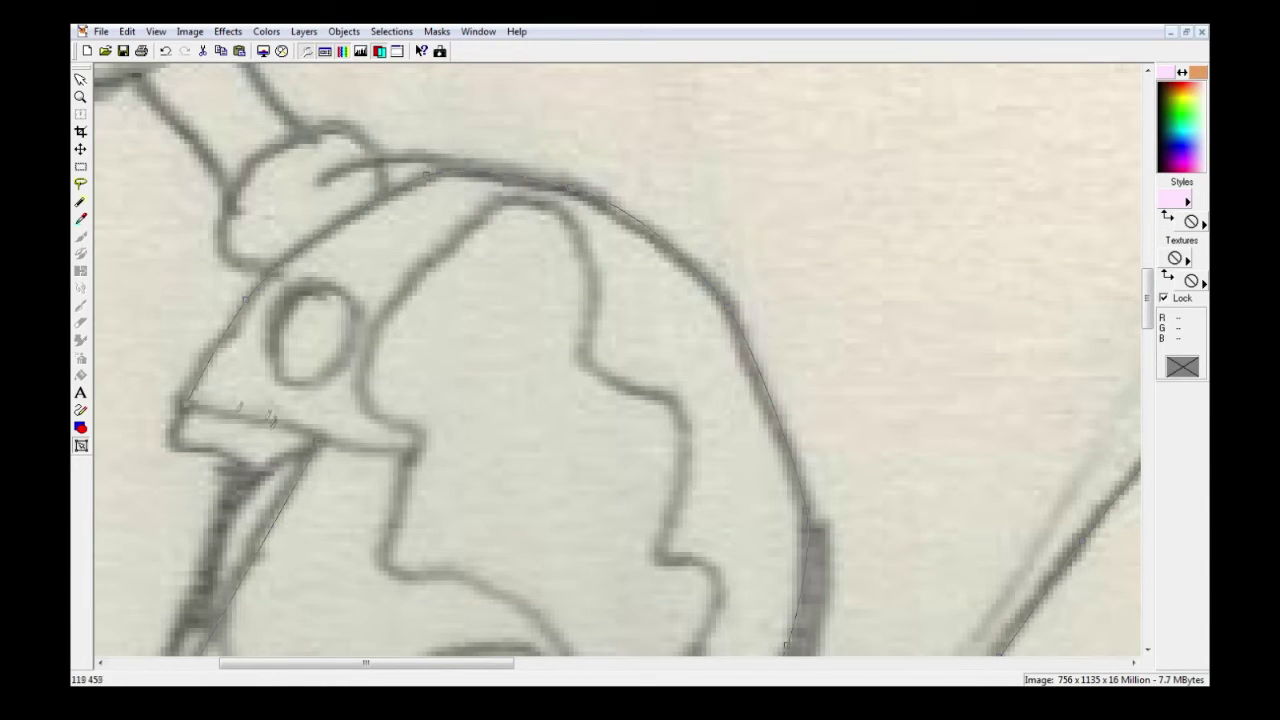
- Trace the thickness edge of the staff head along the mouth and below the lower jaw, joining it to the jaw's corner
scroll(318, 455, down, 4)
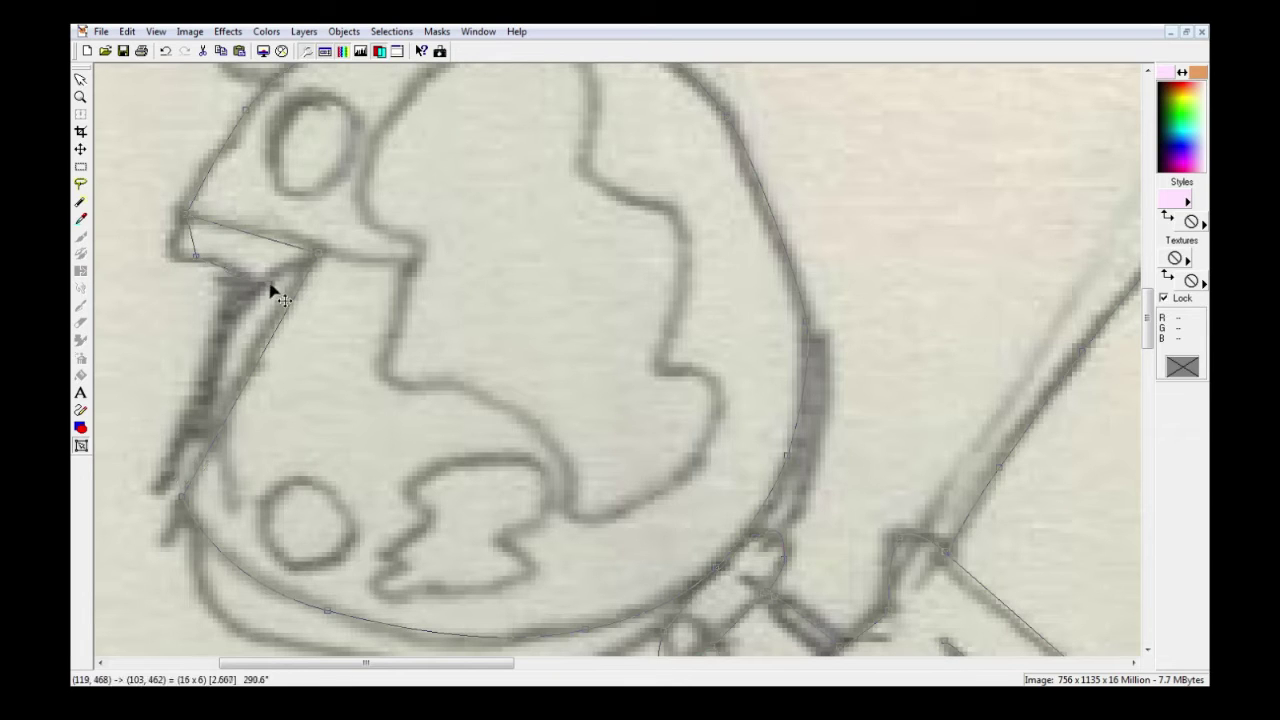
drag(177, 490, 149, 537)
scroll(285, 541, down, 2)
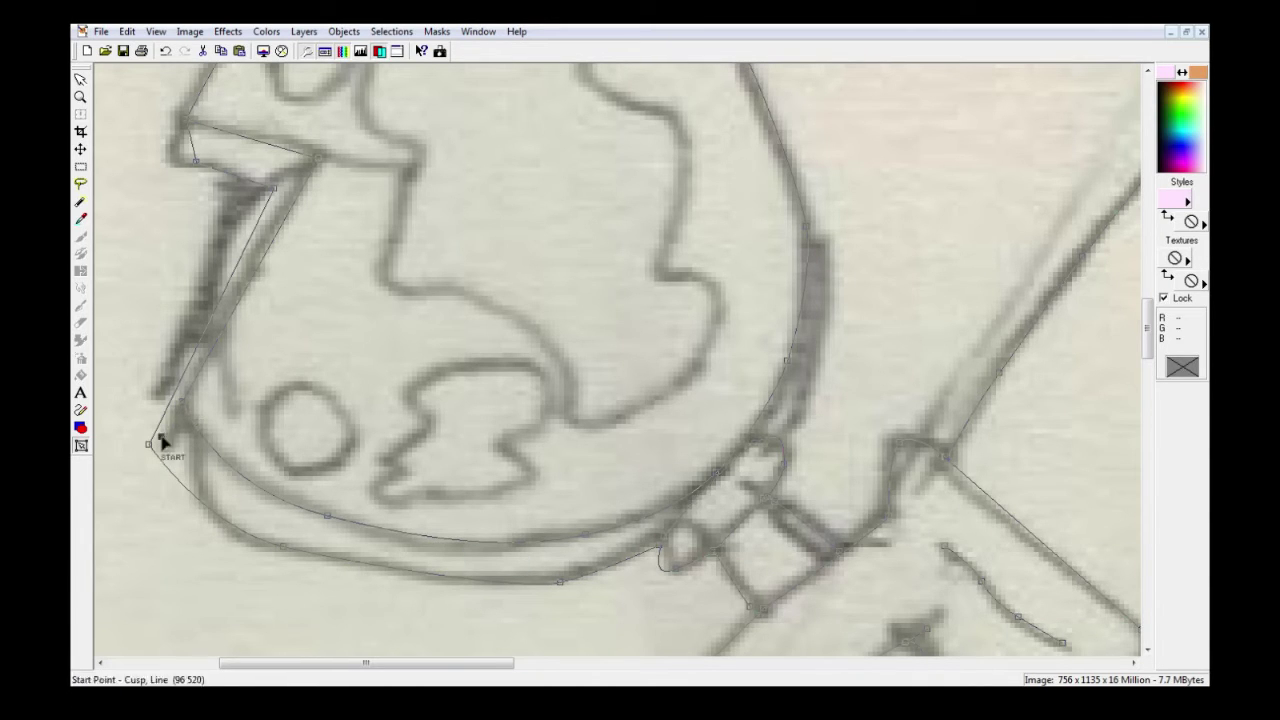
drag(183, 393, 185, 400)
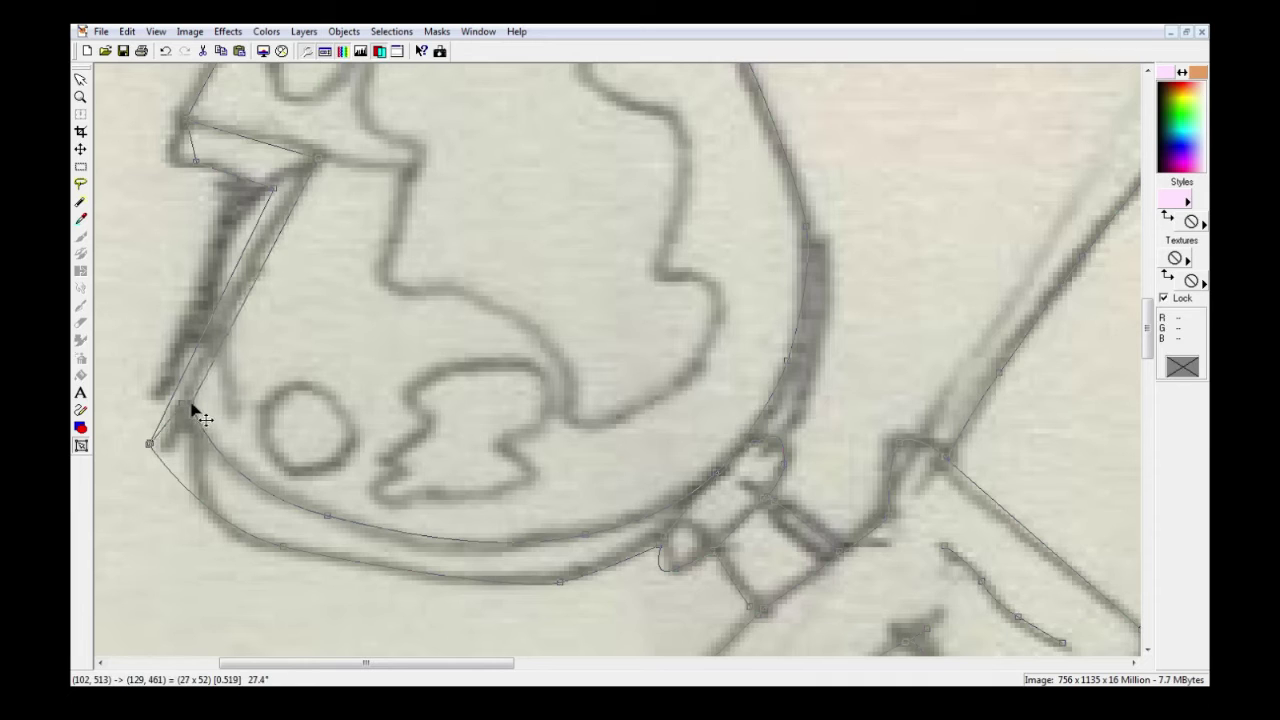
scroll(305, 232, up, 5)
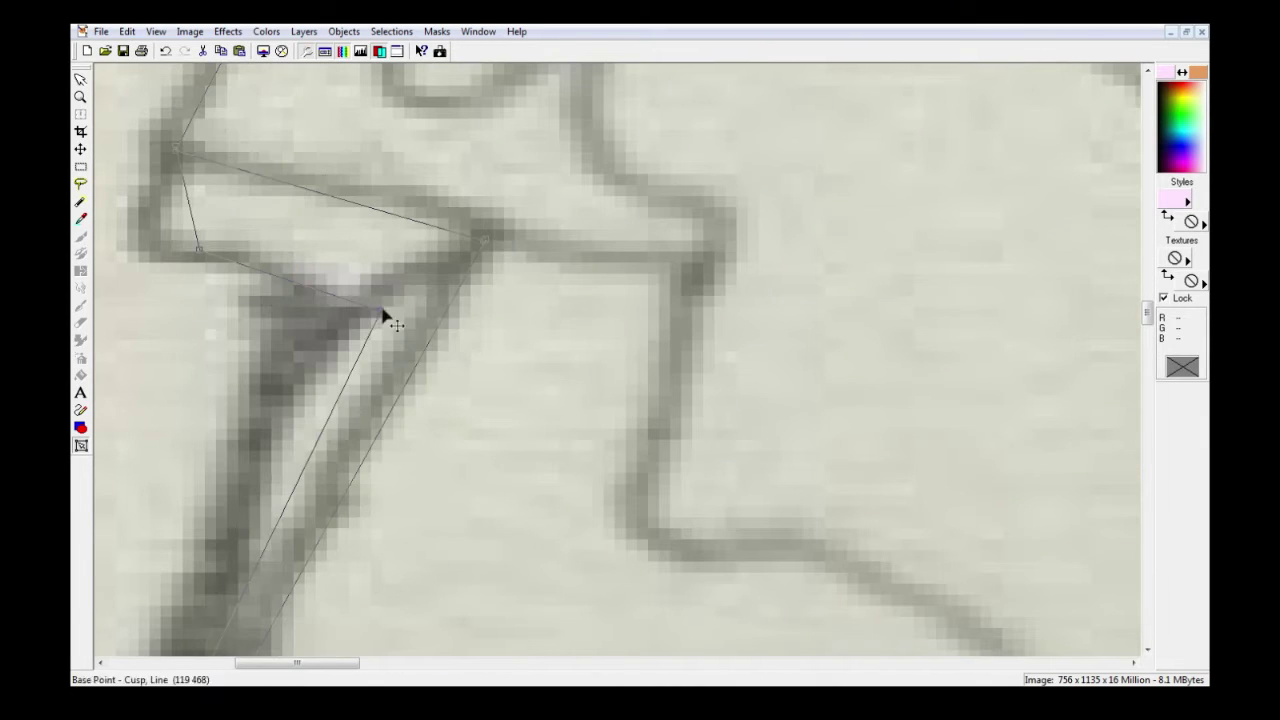
scroll(471, 438, down, 3)
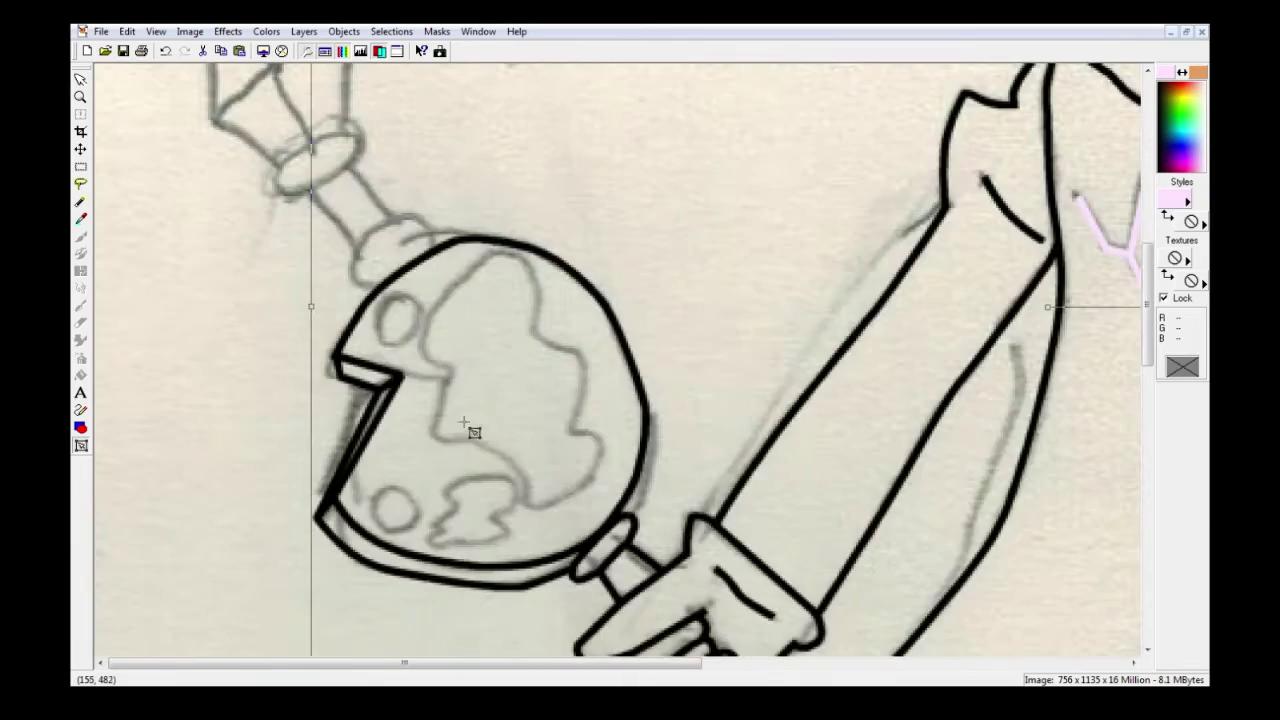
- Move the pointed corner of the staff head's lower jaw slightly inward
scroll(697, 463, up, 4)
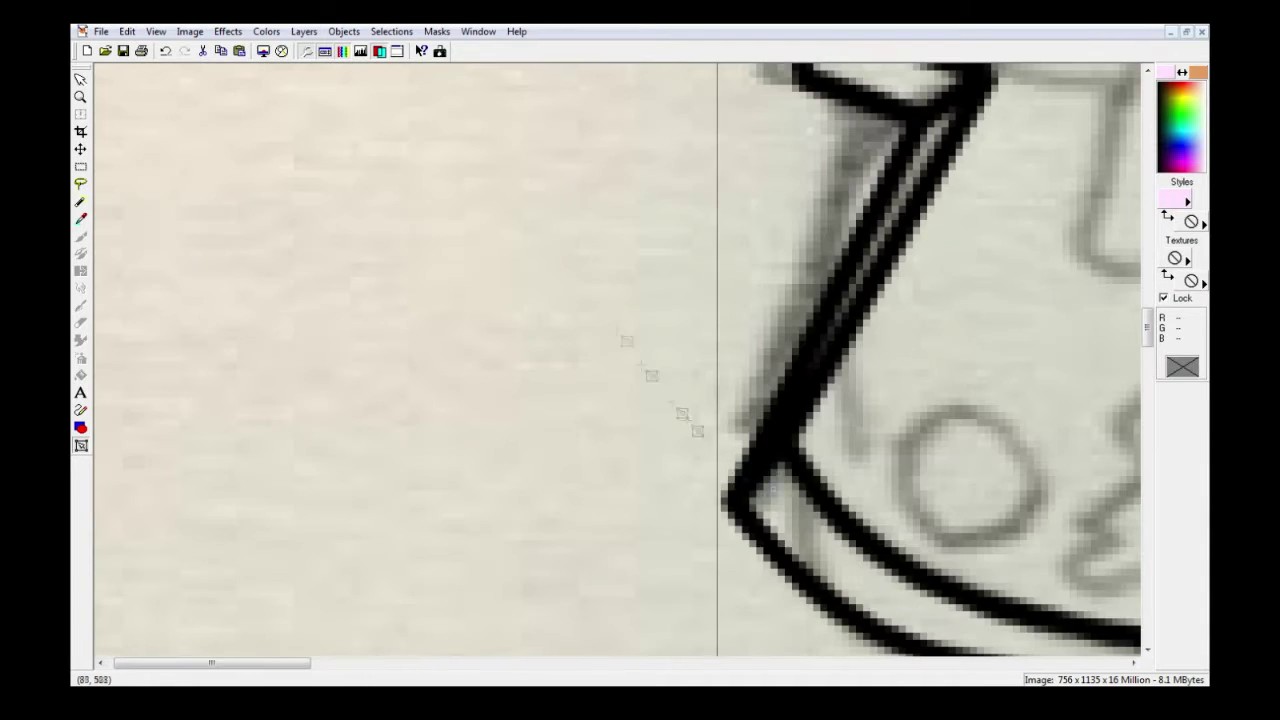
drag(733, 499, 751, 501)
scroll(657, 306, down, 4)
scroll(699, 139, up, 5)
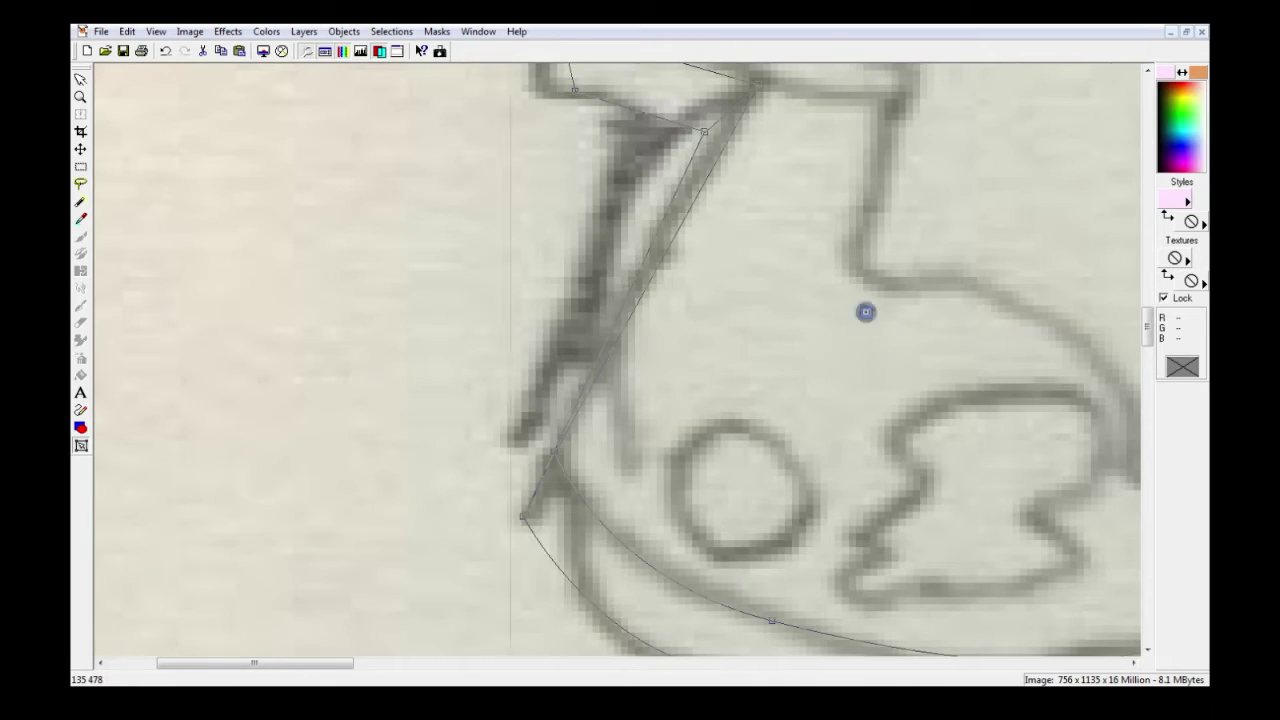
- Trace the thickness edge along the back of the staff head, from the collar upward to the head's outline
scroll(570, 482, down, 4)
scroll(360, 495, up, 5)
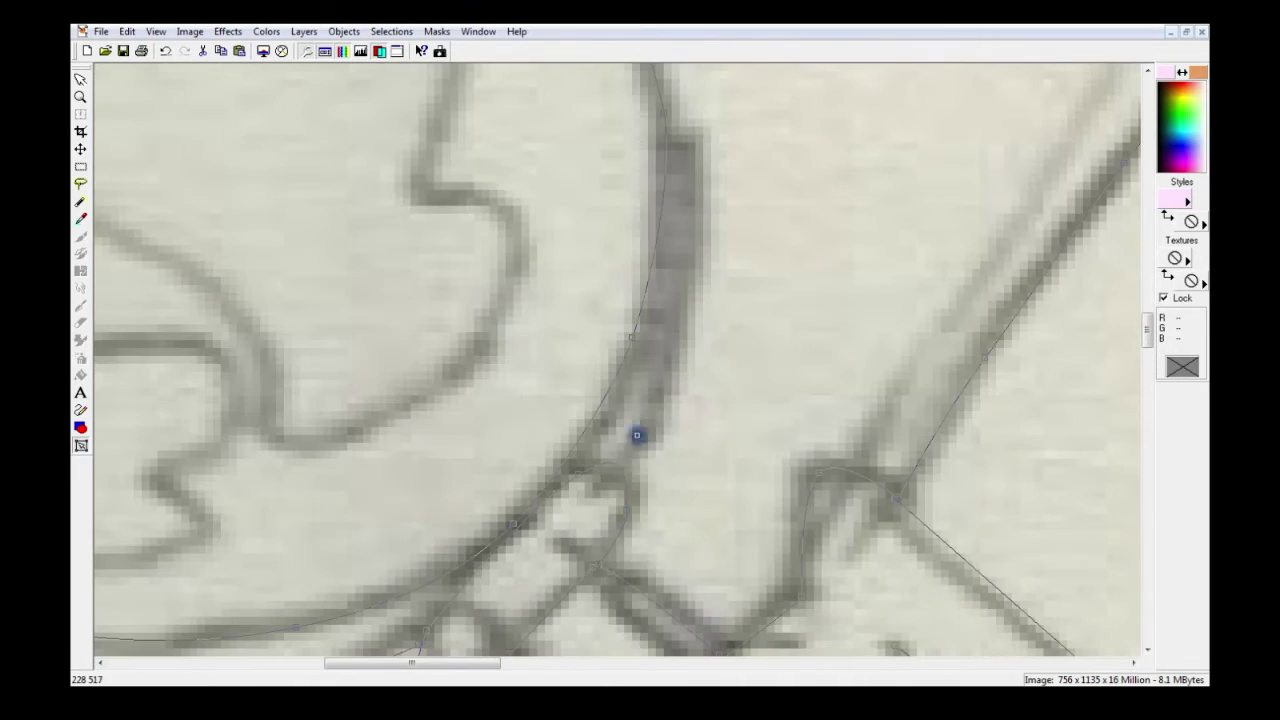
click(676, 293)
click(676, 136)
click(655, 68)
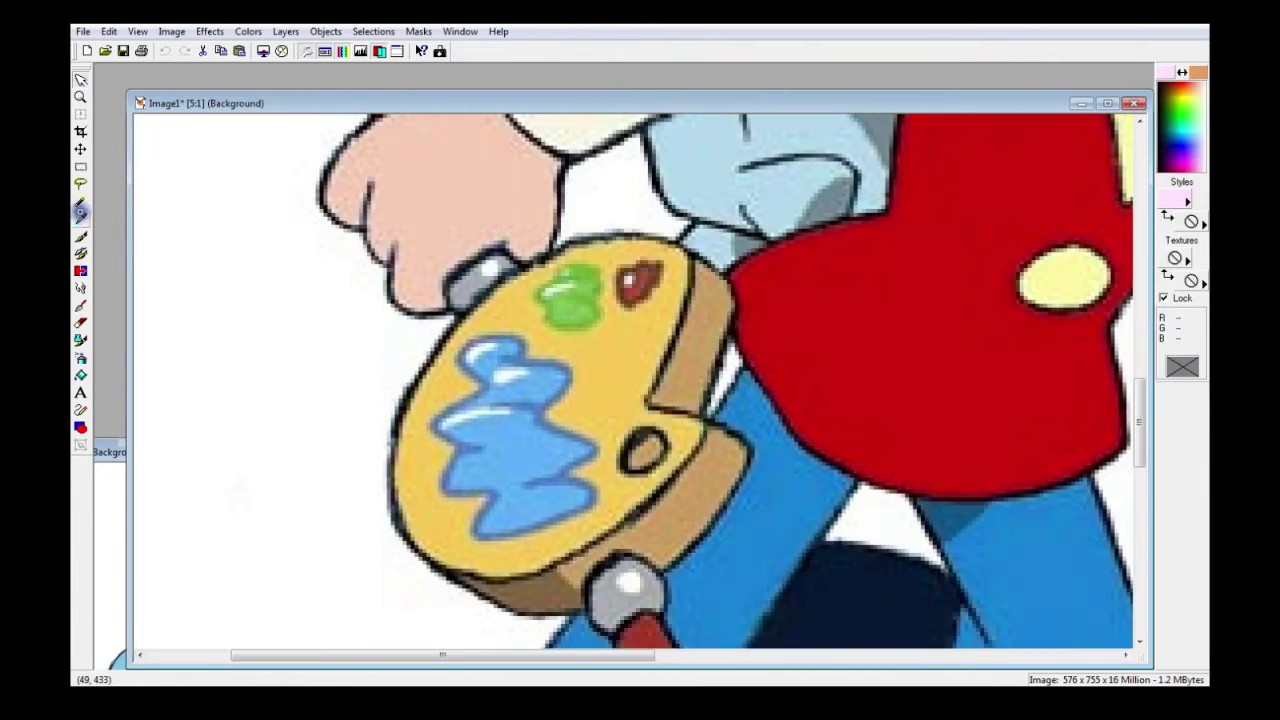
- Sample the green paint colour from the reference palette and trace the small blob near the staff head's lower jaw in it
click(603, 307)
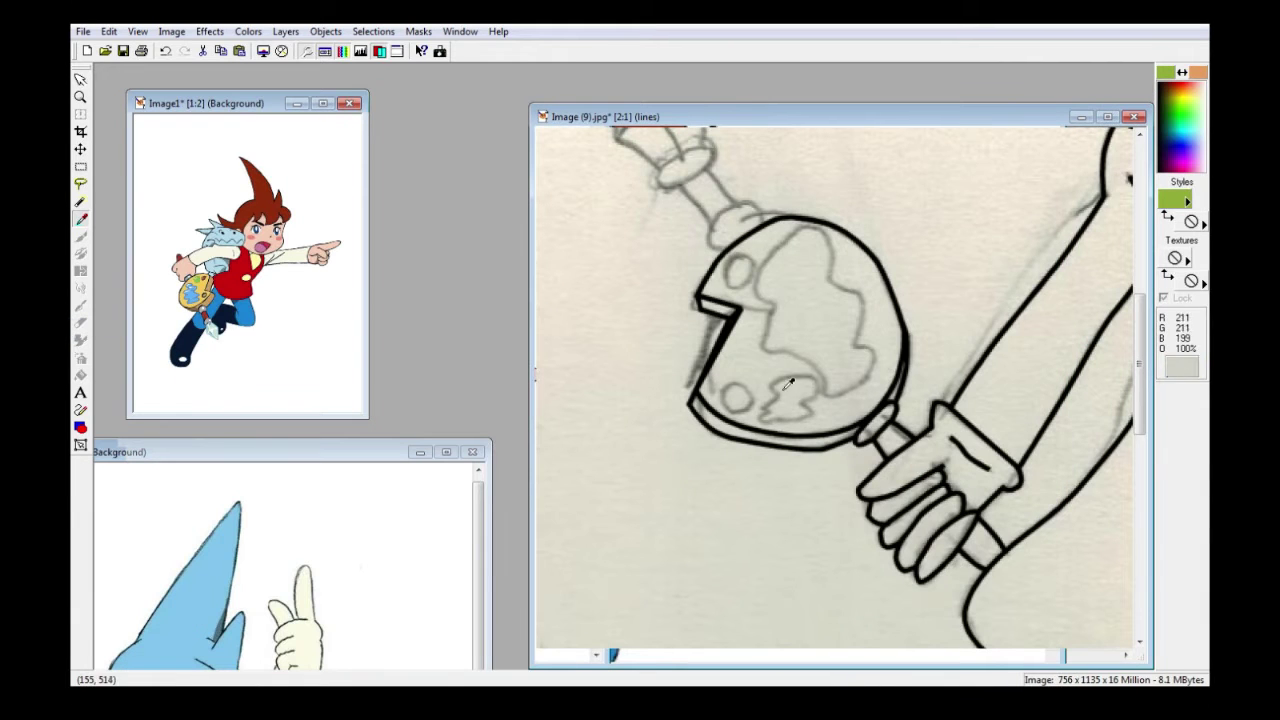
click(82, 409)
scroll(808, 402, up, 6)
click(966, 369)
drag(855, 227, 835, 236)
drag(815, 266, 825, 280)
drag(840, 302, 833, 311)
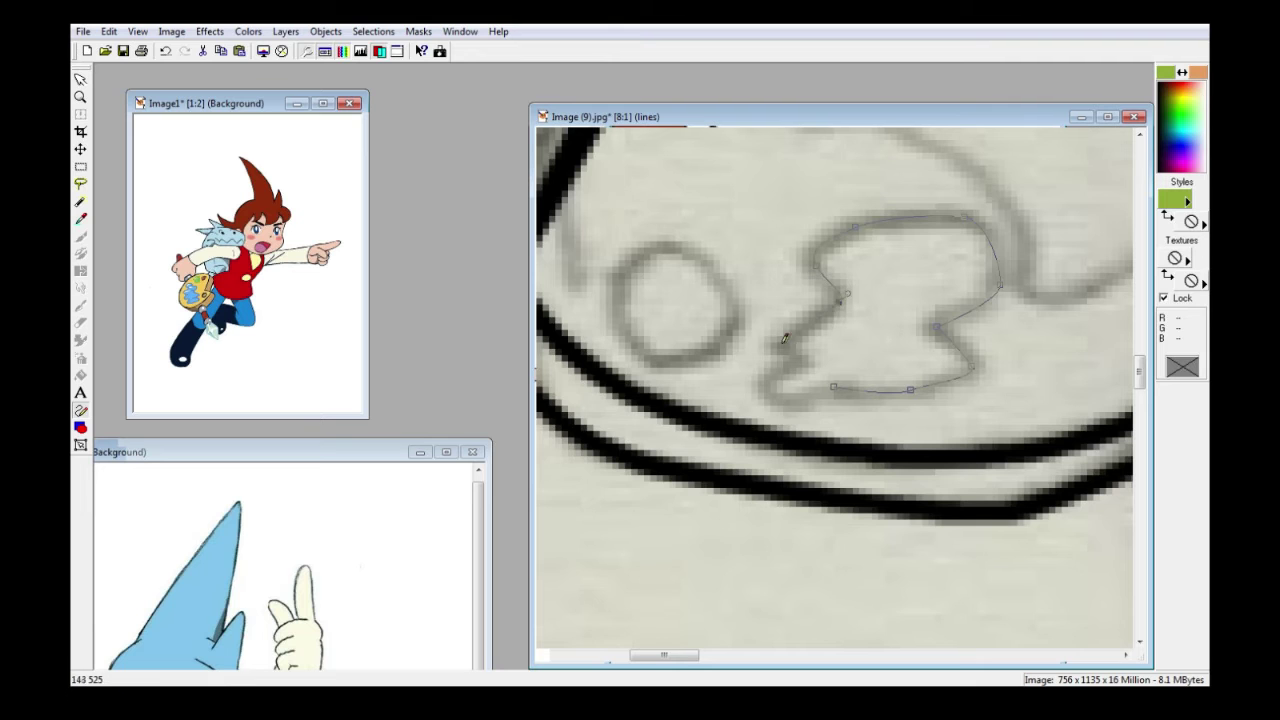
click(833, 386)
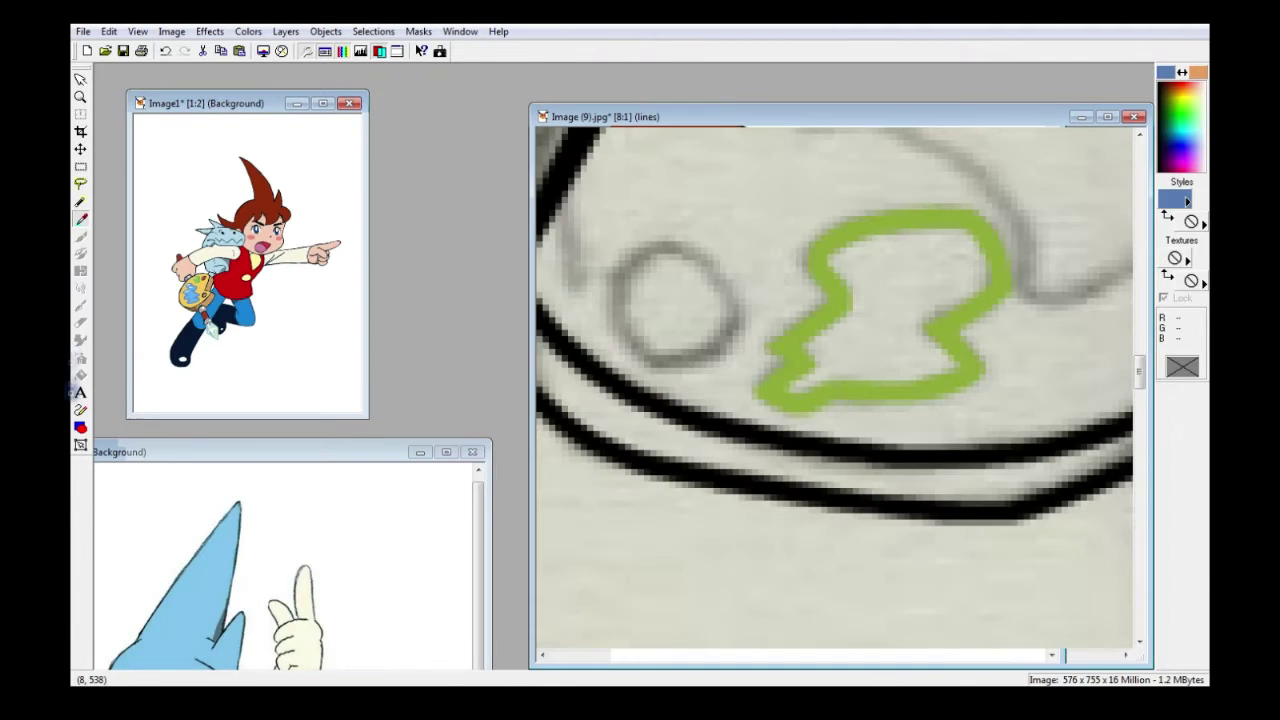
- Trace the right edge of the large paint blob on the staff head in blue, from its lower tip upward
drag(1020, 292, 1016, 279)
click(973, 270)
click(948, 271)
drag(971, 205, 975, 168)
scroll(976, 170, up, 3)
click(976, 261)
drag(866, 204, 867, 180)
scroll(867, 180, up, 5)
- Continue the blue blob's outline over its rounded top and down the wavy left edge, closing it at the lower tip
drag(870, 370, 854, 336)
drag(738, 316, 703, 350)
drag(621, 455, 609, 494)
click(637, 555)
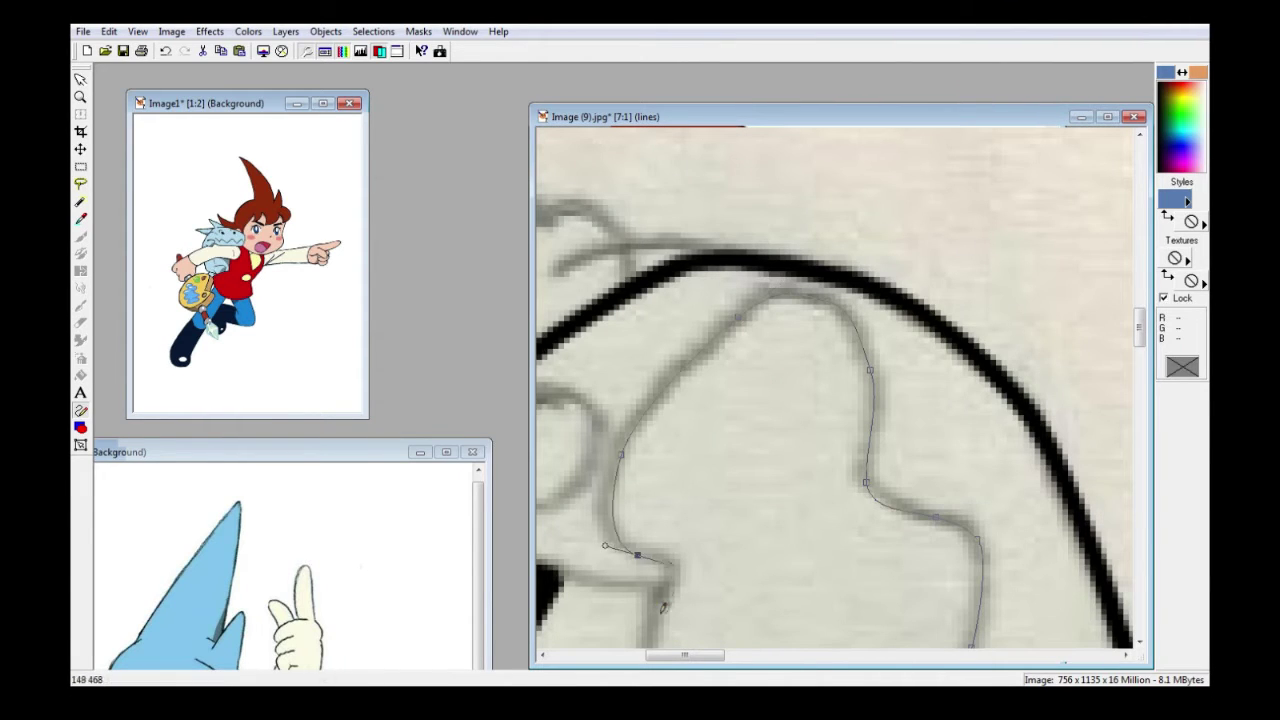
click(660, 615)
scroll(660, 615, down, 4)
drag(643, 346, 637, 372)
click(678, 399)
click(752, 410)
drag(826, 460, 830, 472)
key(ctrl+q)
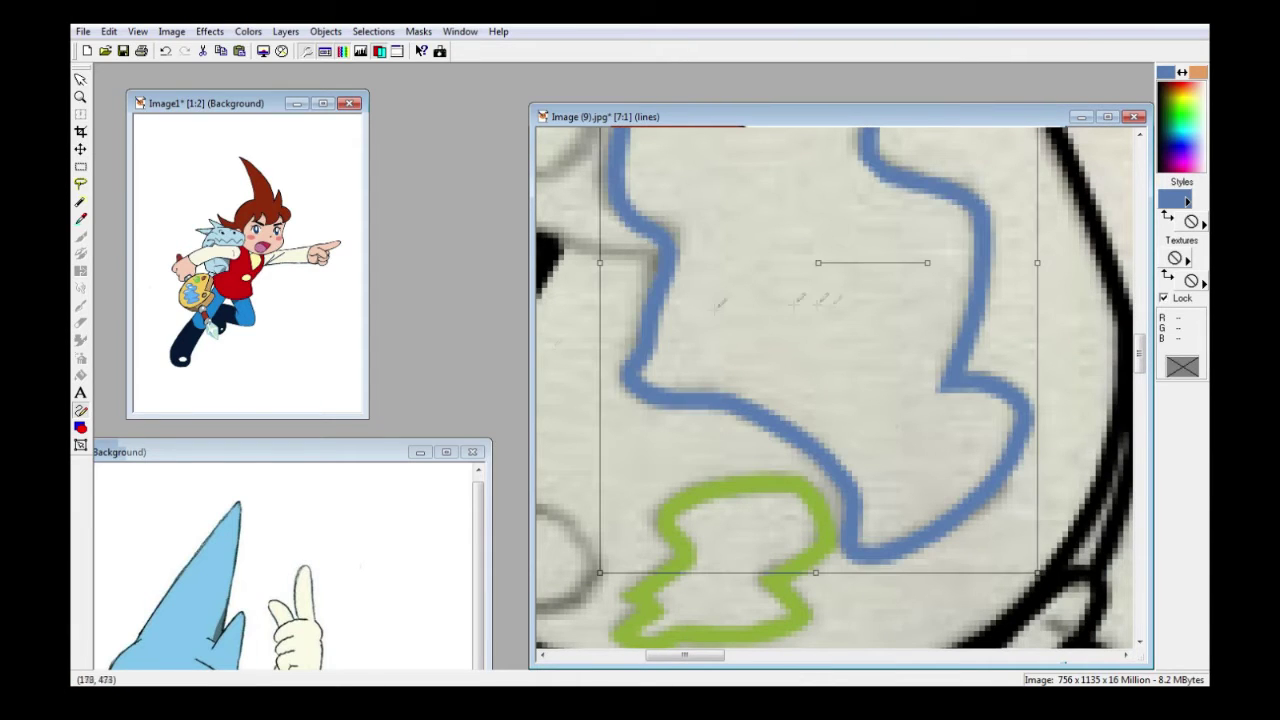
- Add short blue crease lines running inward from the three notches in the large blob's outline
click(81, 445)
scroll(942, 284, down, 2)
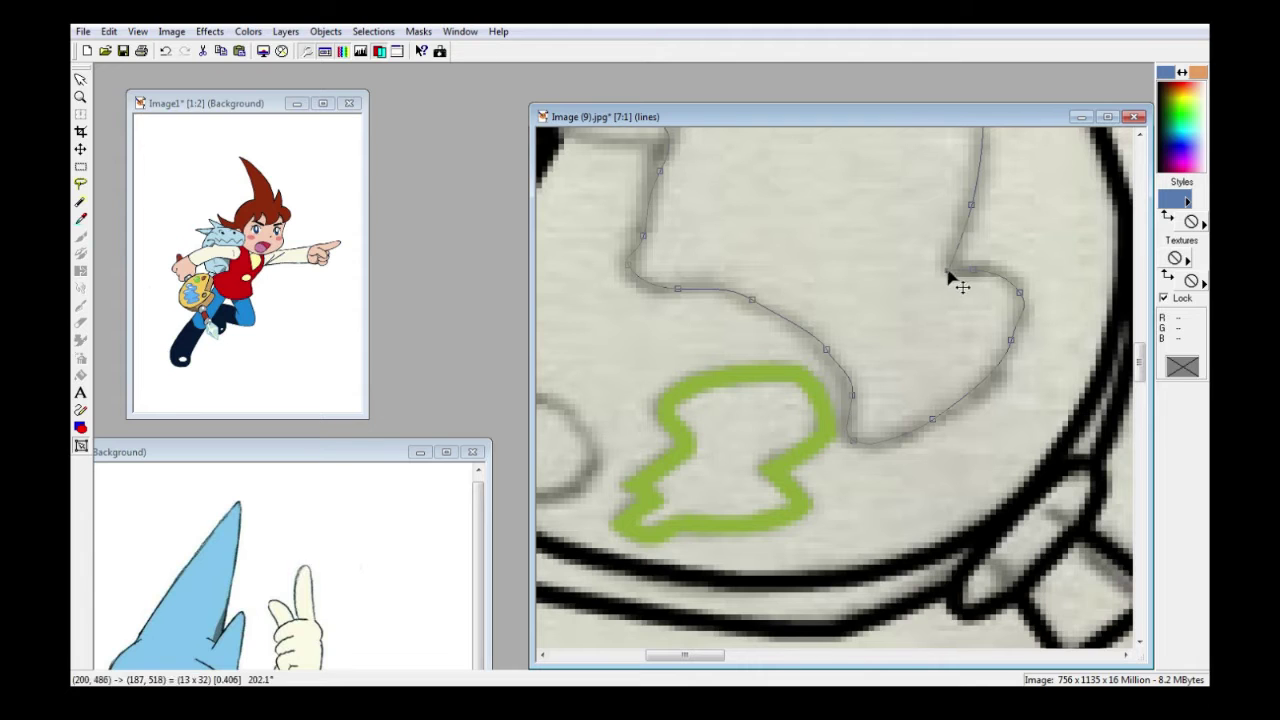
scroll(958, 340, up, 2)
double_click(845, 386)
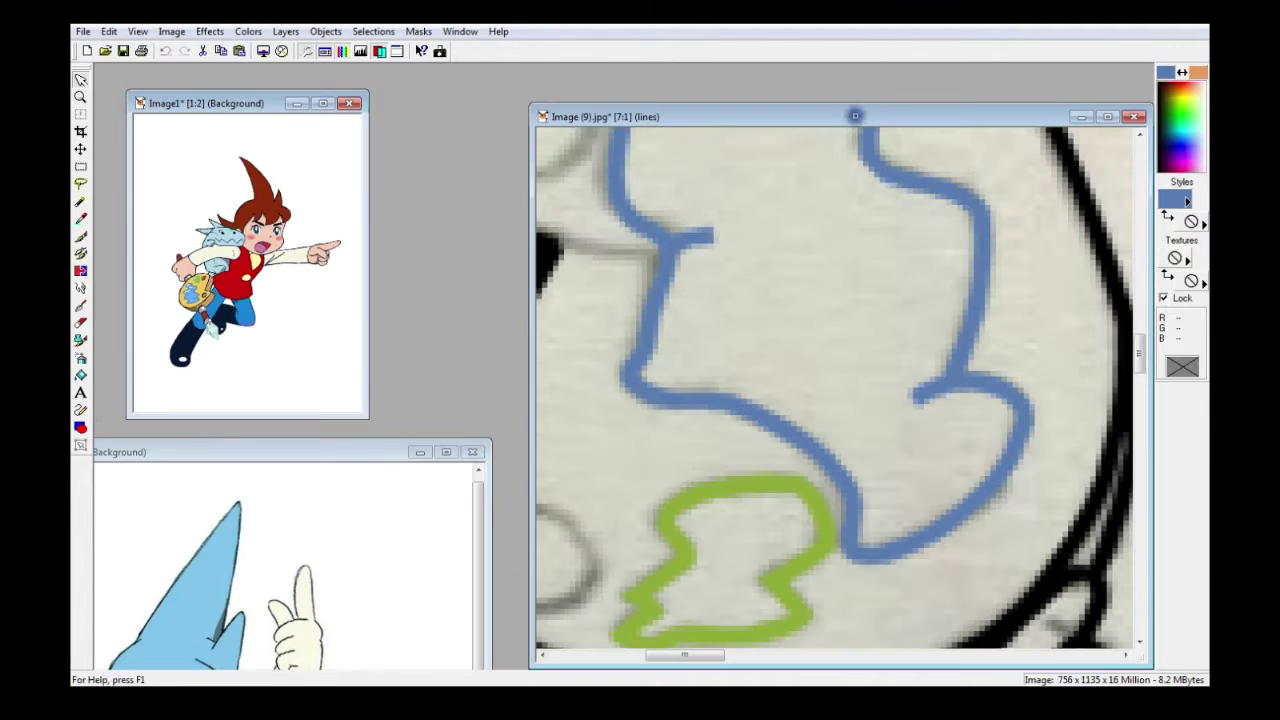
click(900, 209)
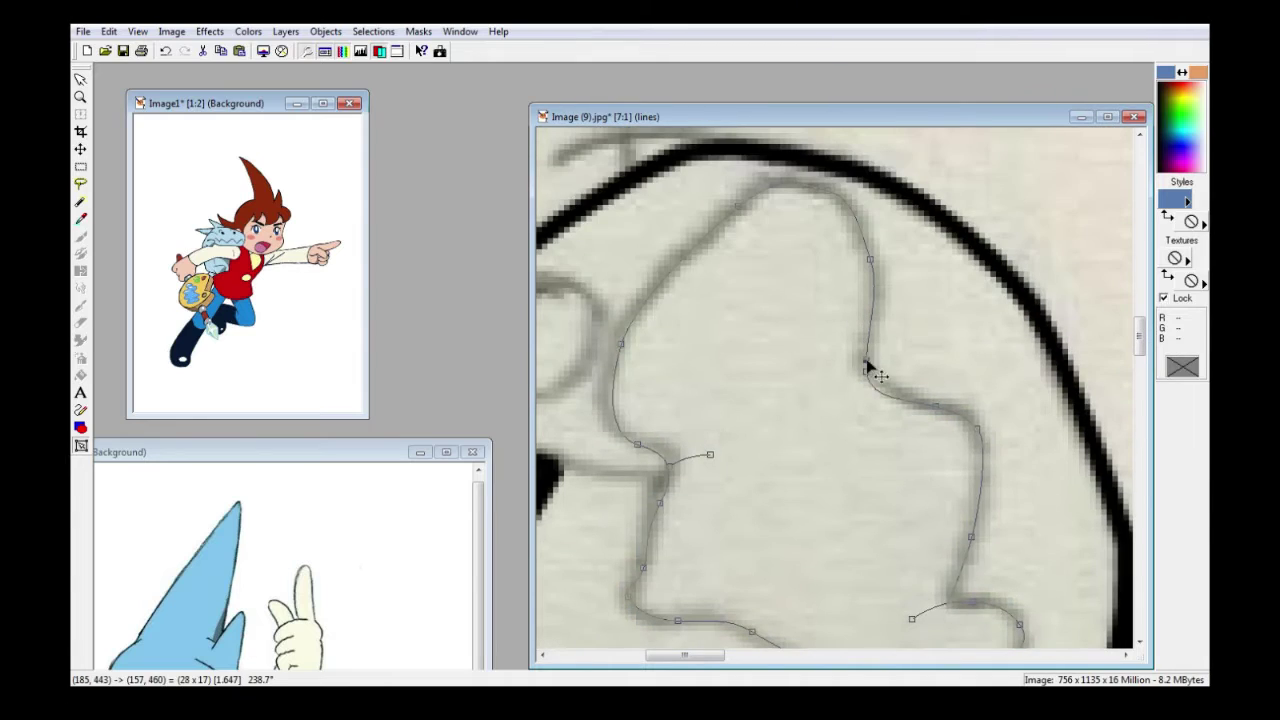
double_click(788, 341)
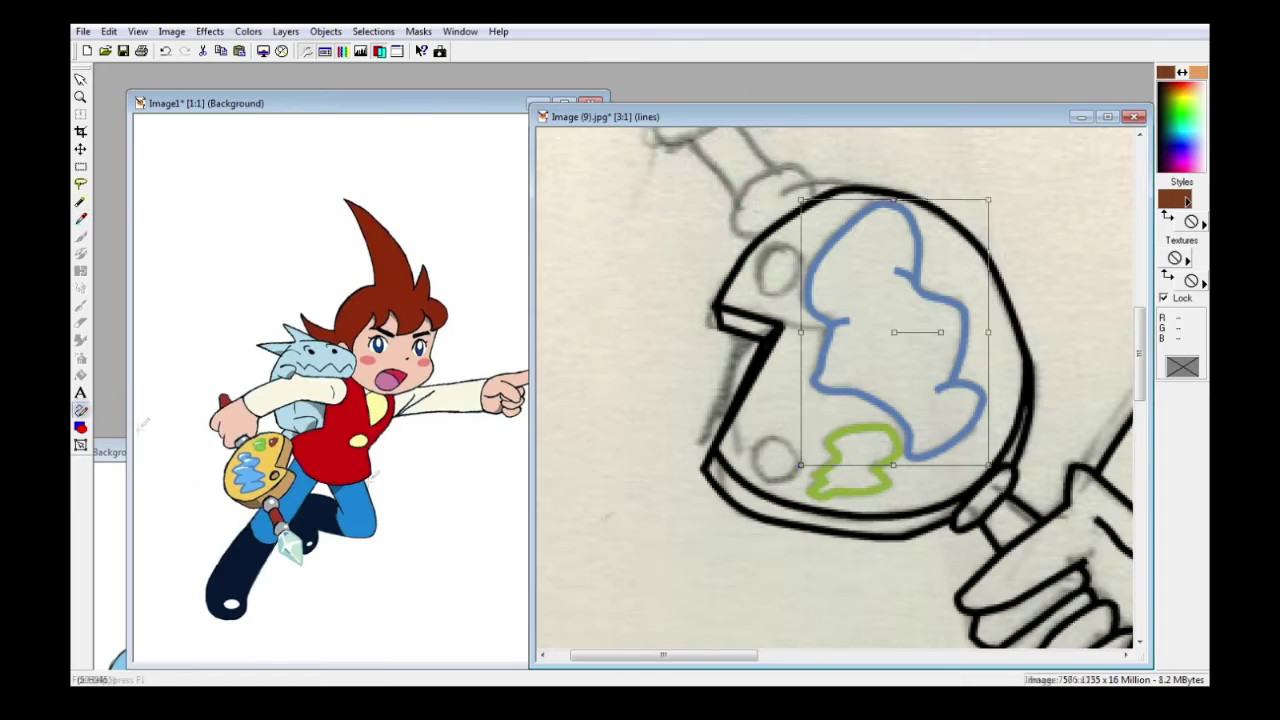
- Trace the round spot by the staff head's lower jaw in brown and the upper oval as part of the black line art
scroll(755, 455, up, 1)
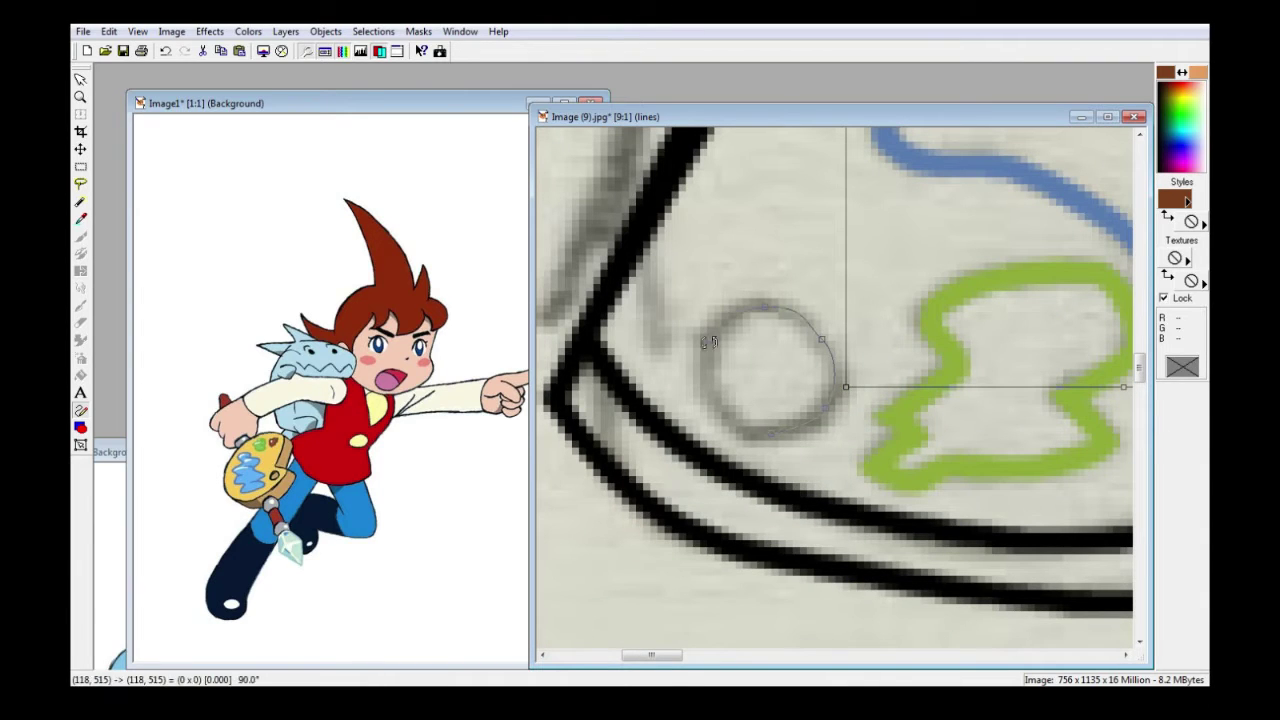
double_click(878, 549)
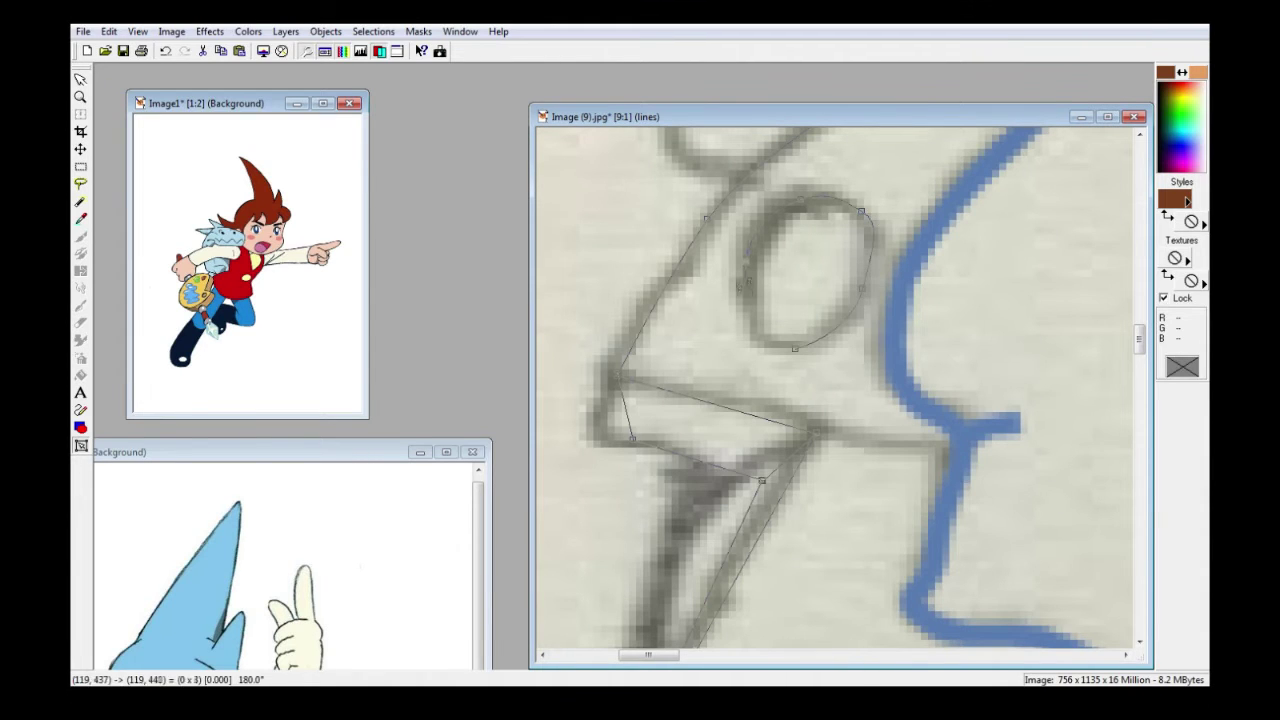
- Trace the collar above the staff head, the short shaft beyond it and the oval ring at the shaft's end
scroll(800, 370, up, 3)
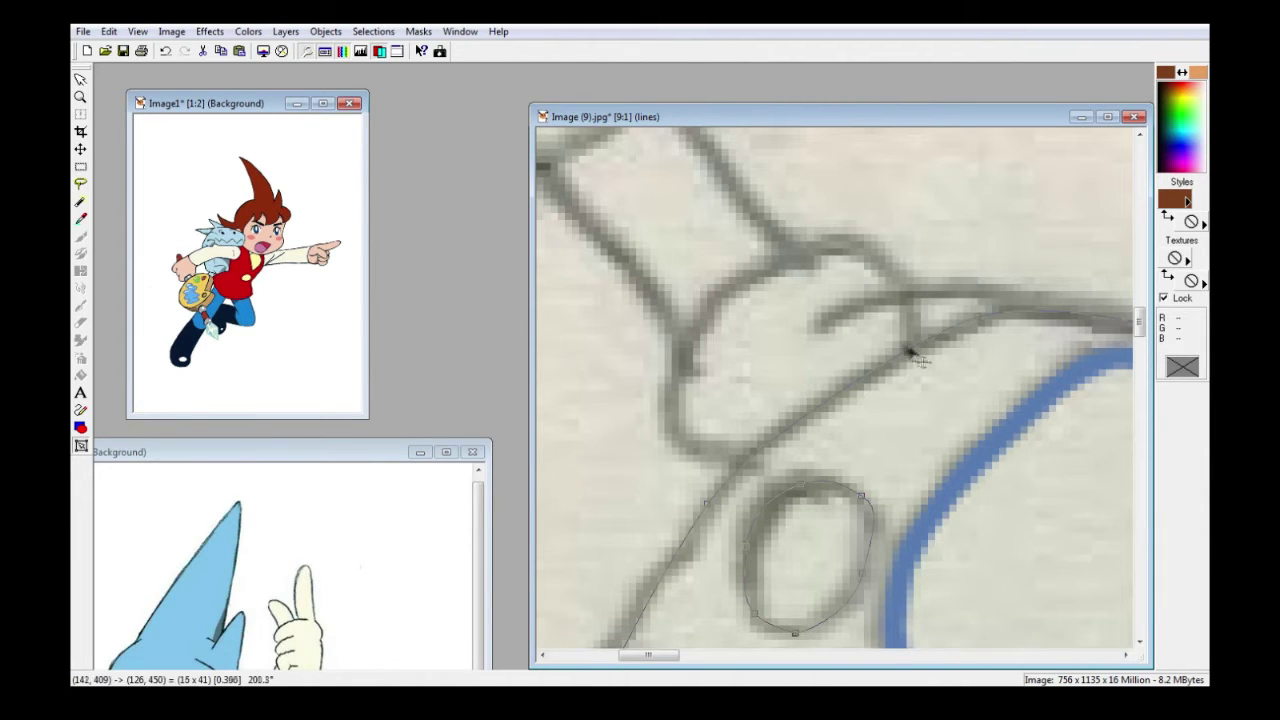
drag(674, 435, 691, 448)
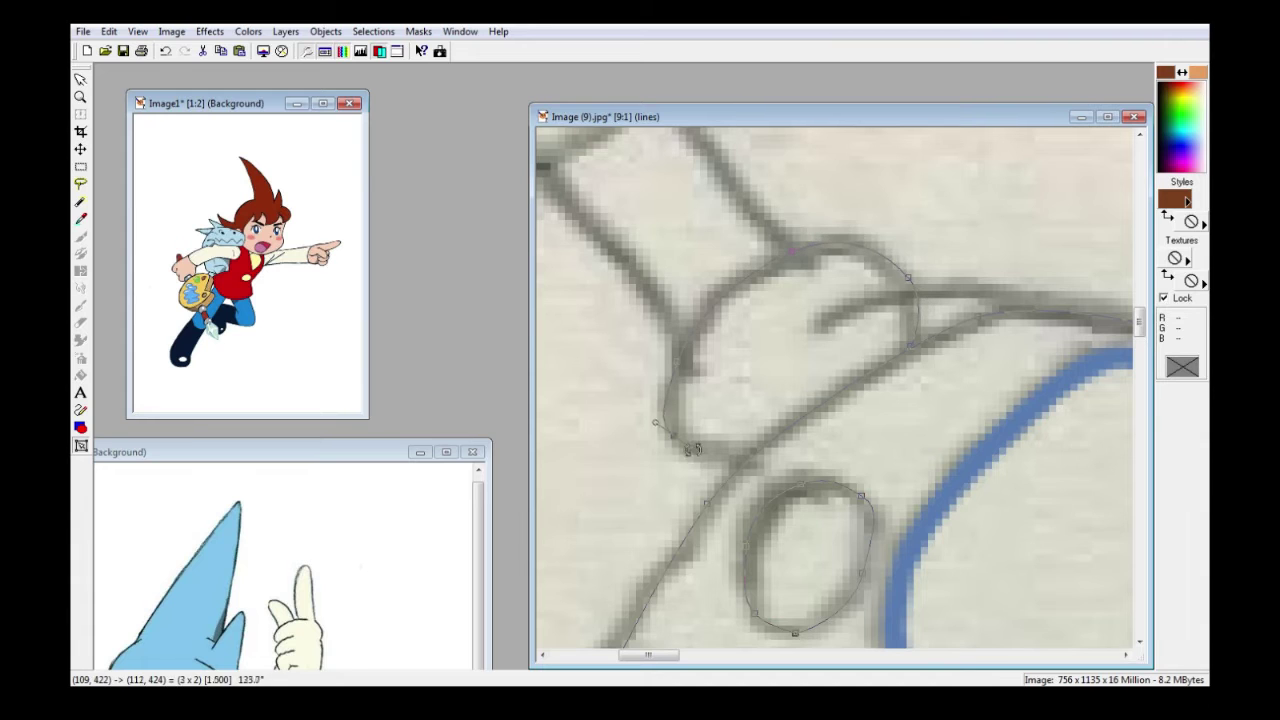
scroll(760, 458, up, 2)
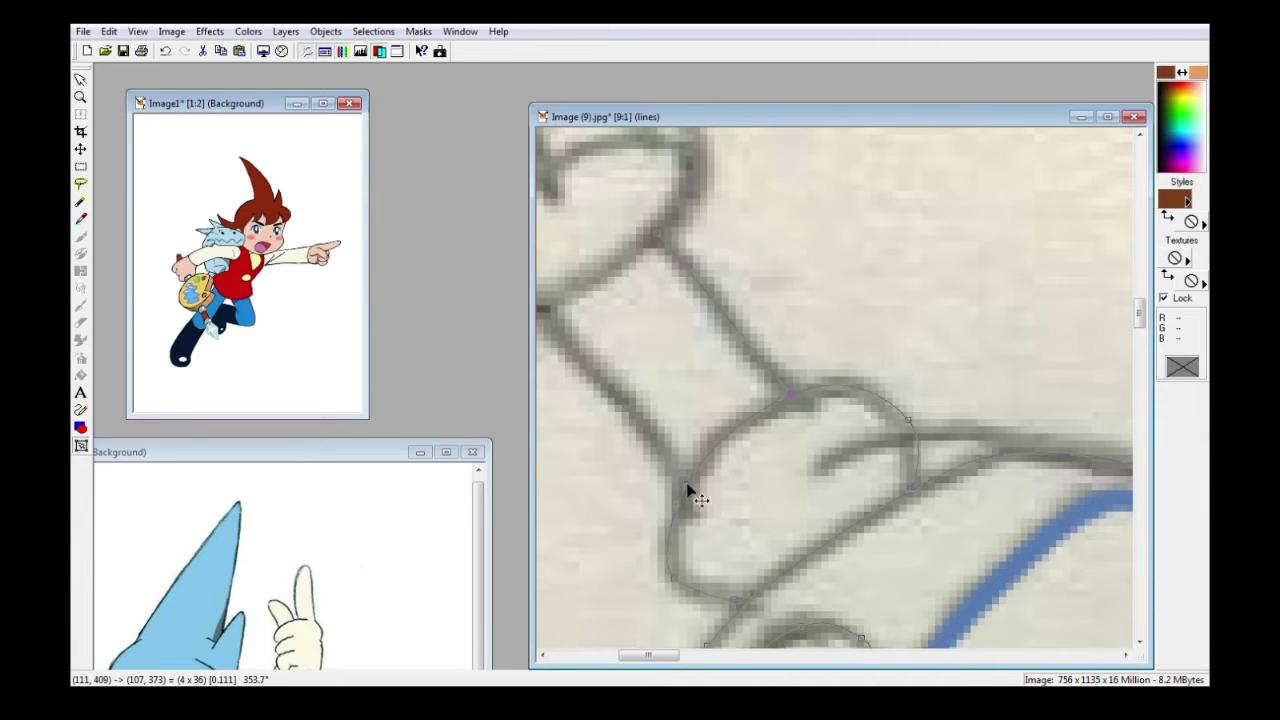
scroll(687, 490, left, 3)
click(756, 310)
scroll(835, 374, up, 2)
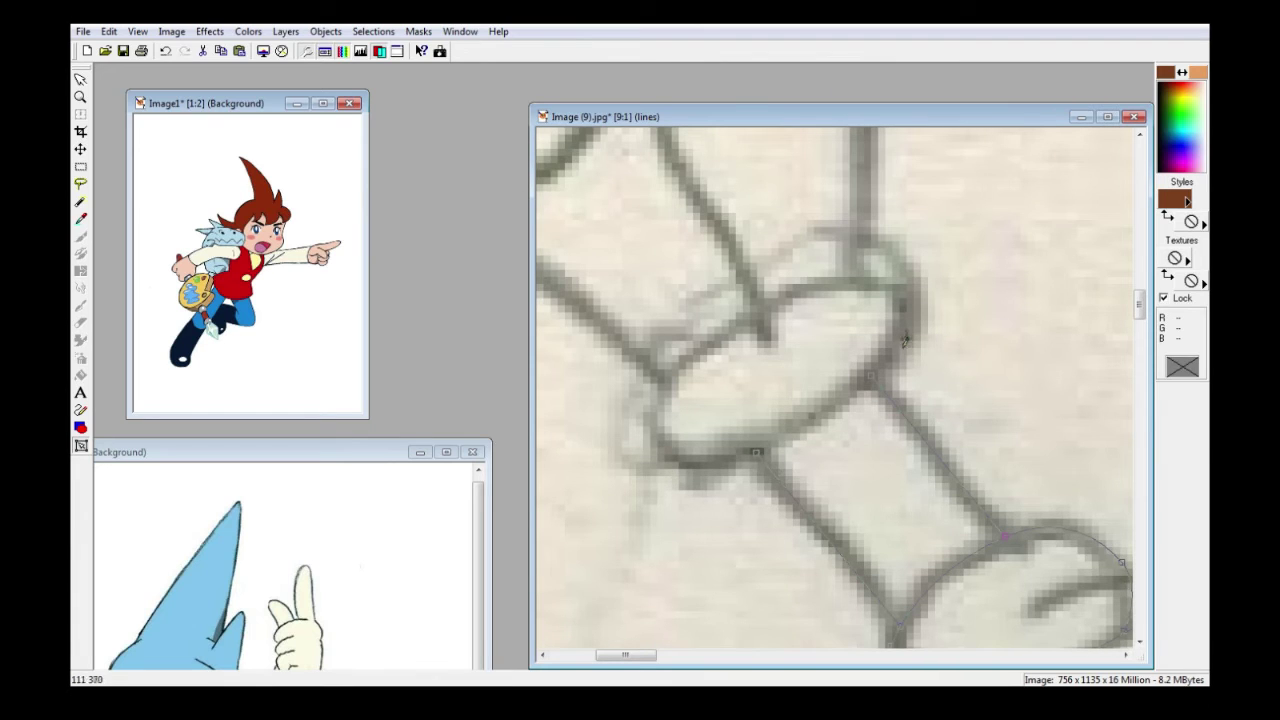
drag(665, 380, 650, 398)
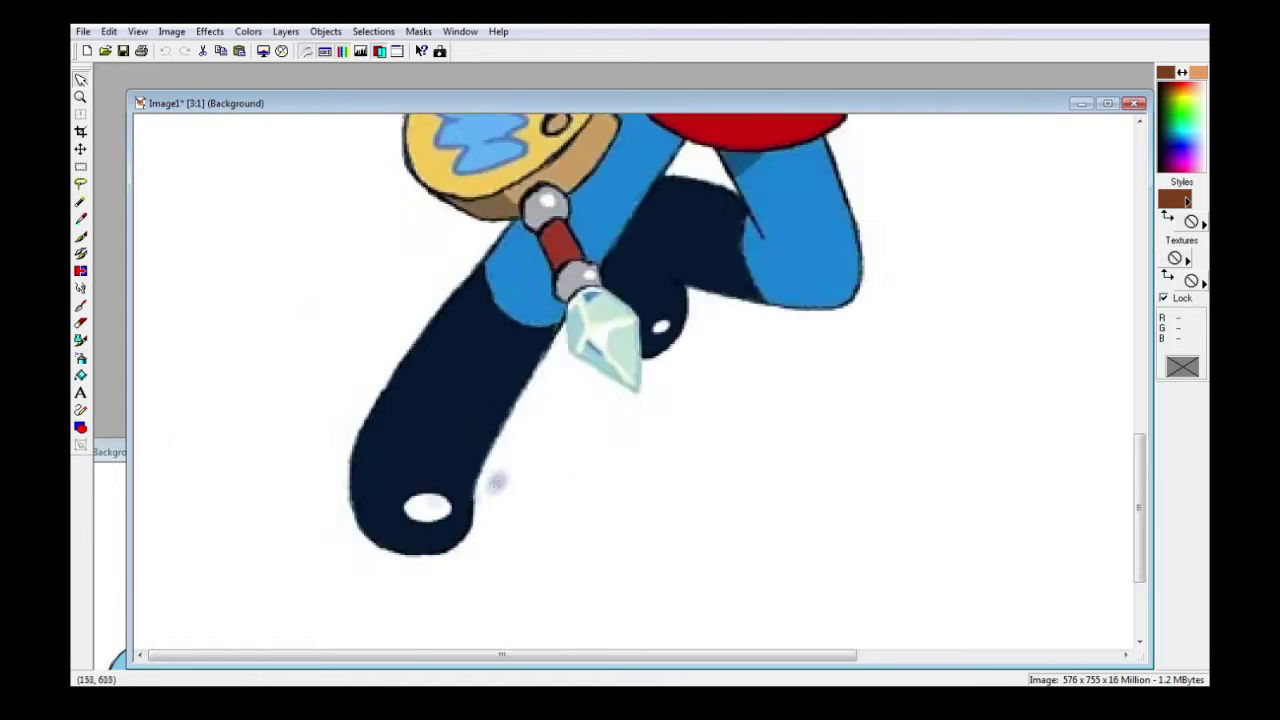
- Sample the pale teal of the reference staff's crystal and trace the crystal tip's outer outline in that colour
scroll(498, 484, up, 3)
click(81, 219)
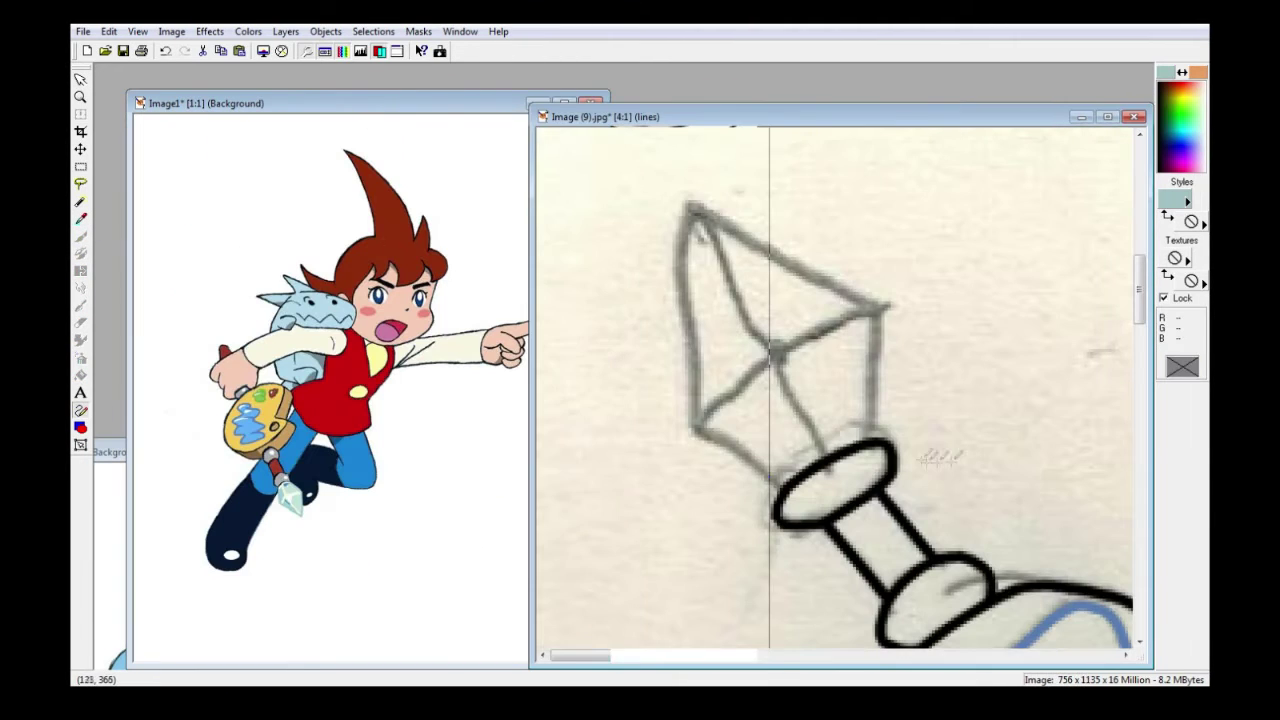
scroll(715, 400, up, 2)
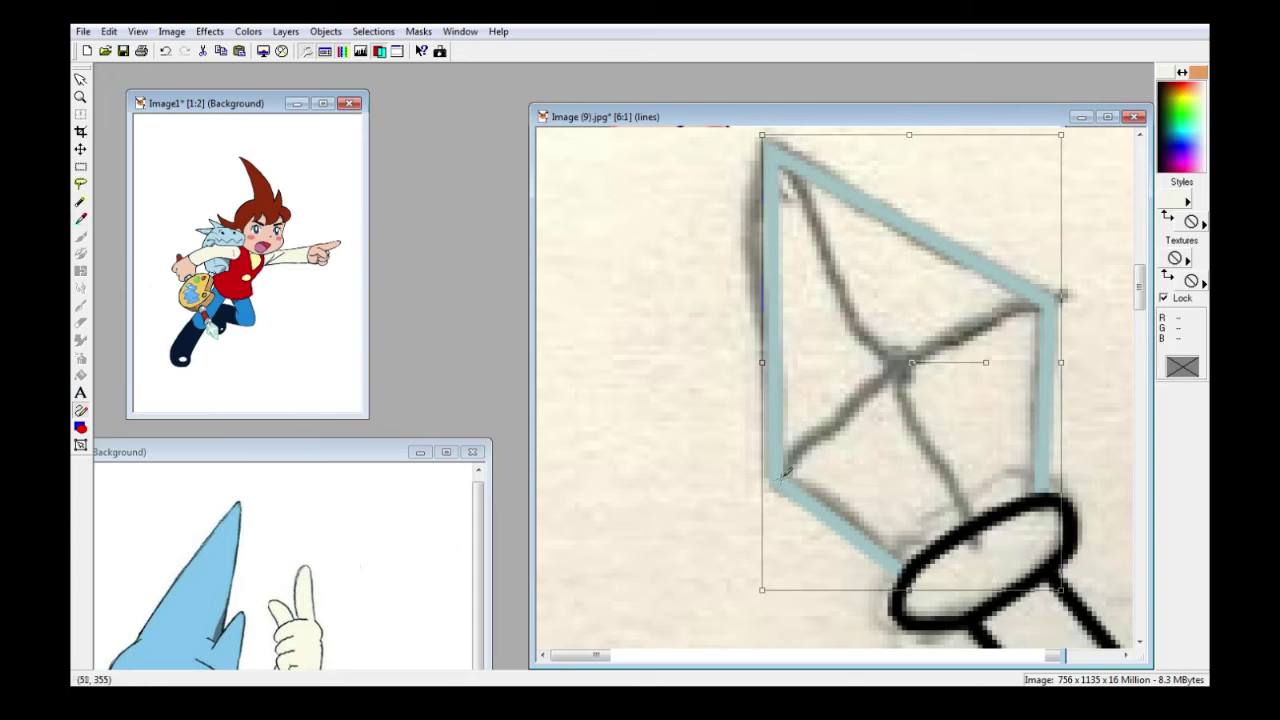
- Trace the crystal tip's inner facet lines in off-white, meeting at the centre point
click(778, 474)
click(896, 364)
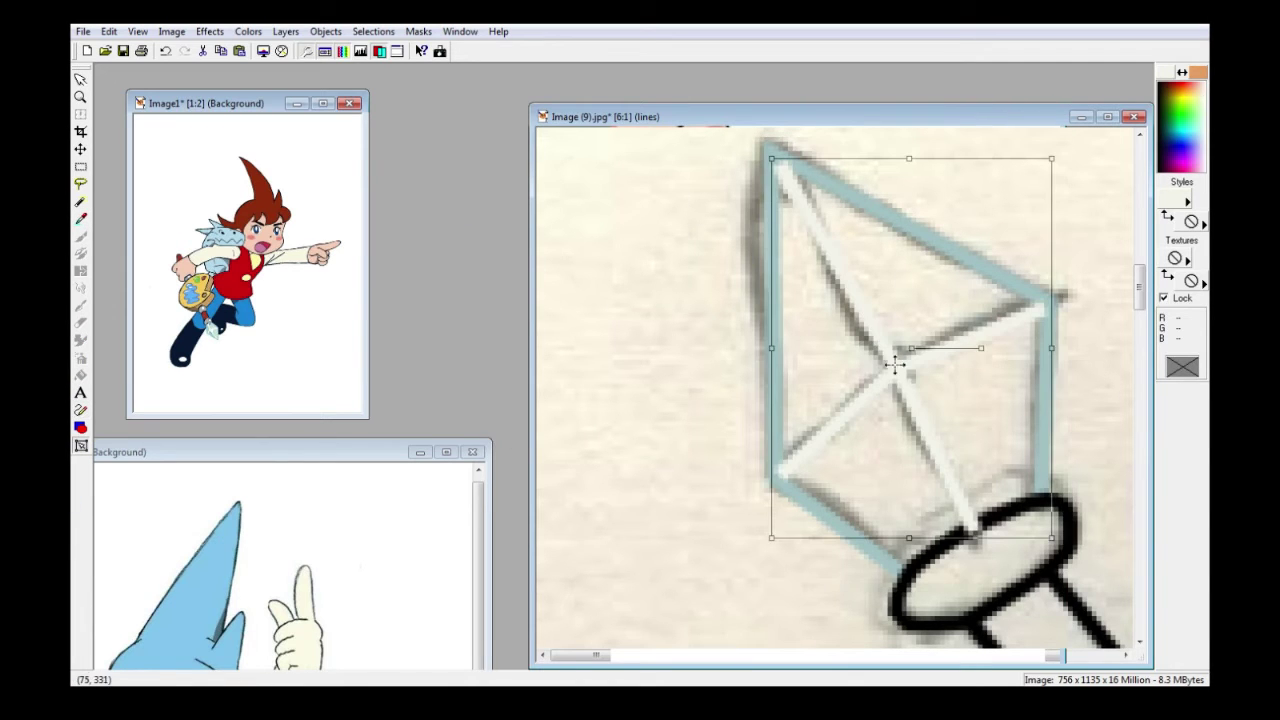
click(837, 437)
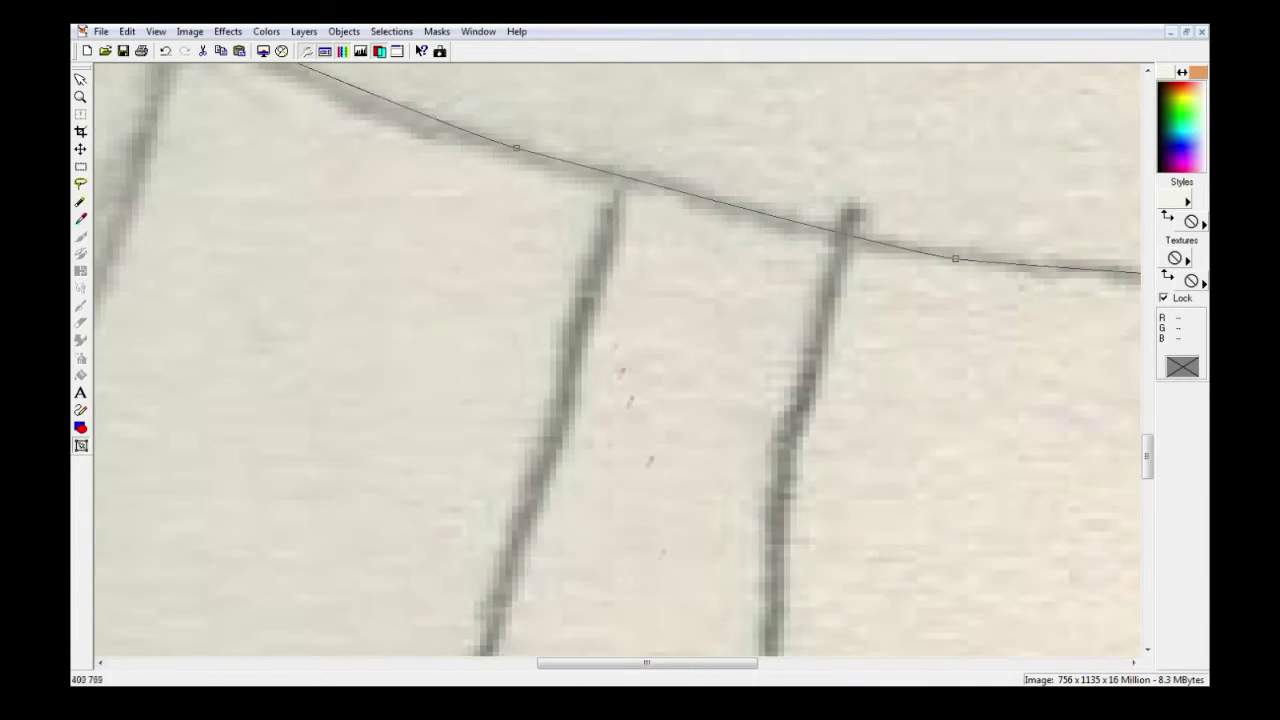
- Trace the left-hand leg's inner edge down from the dress hem and continue along the boot's sole and around its toe
click(491, 629)
click(376, 604)
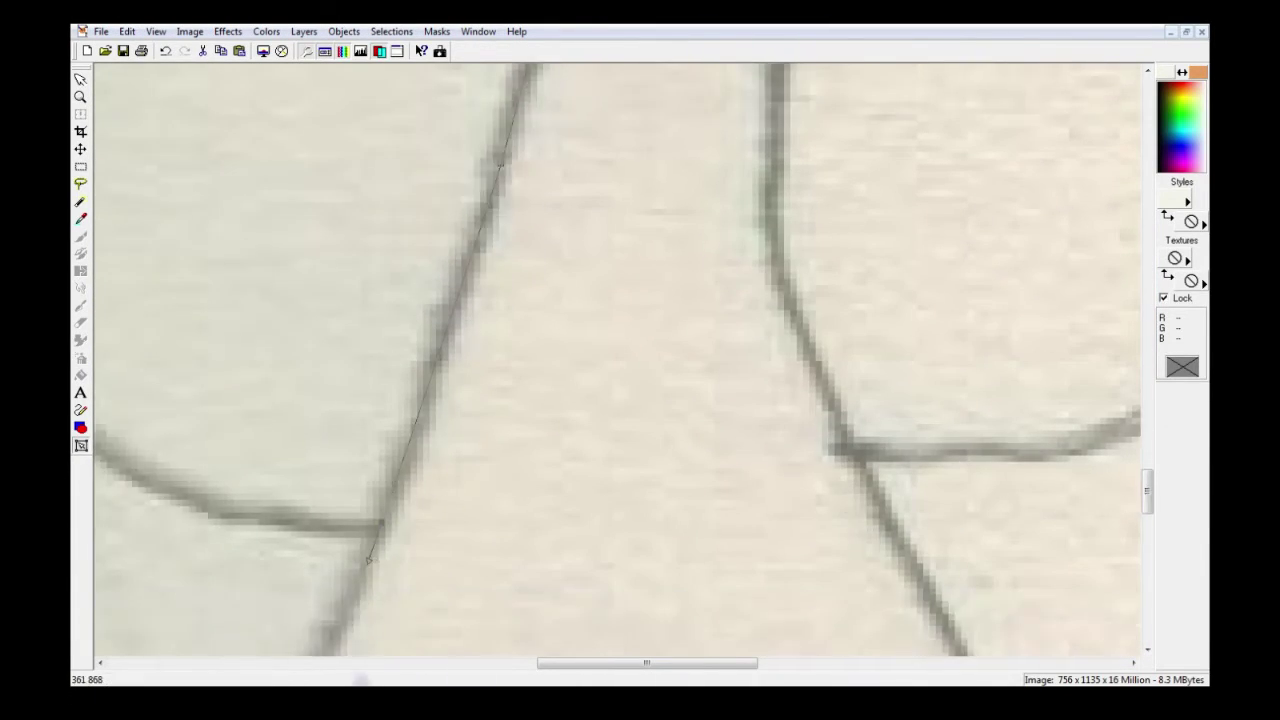
scroll(425, 376, left, 6)
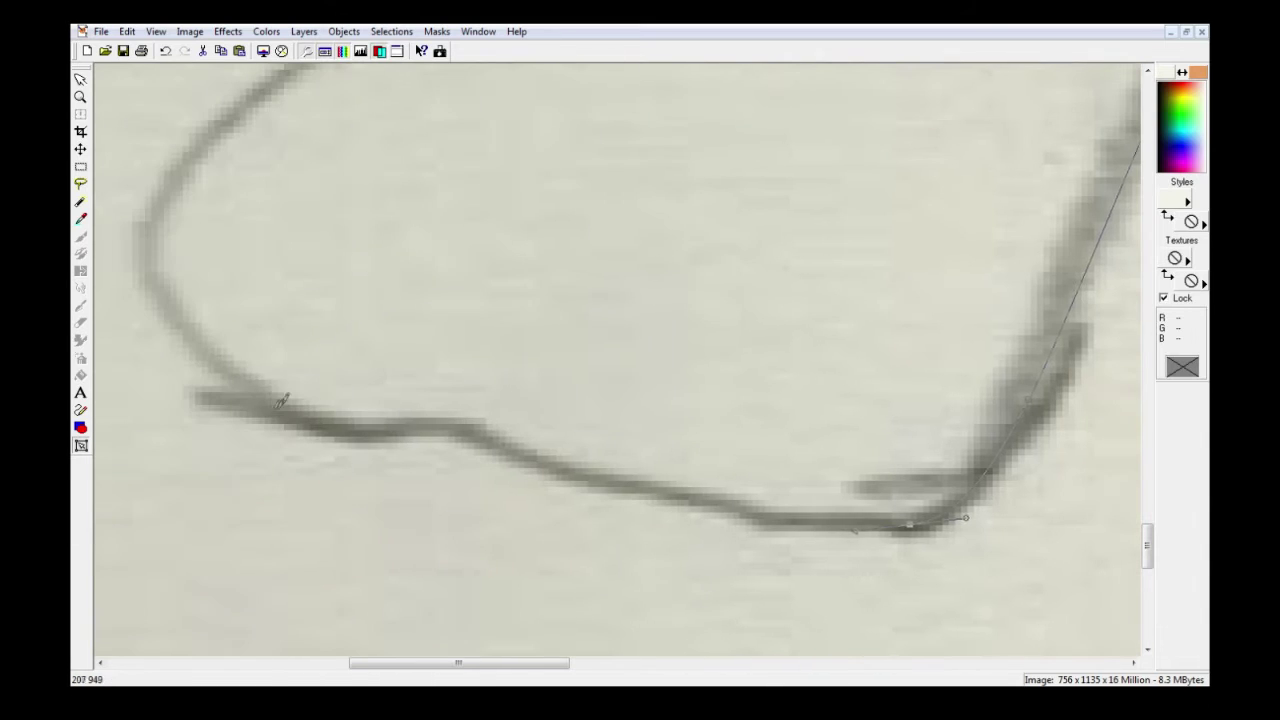
drag(157, 199, 222, 124)
scroll(290, 115, up, 2)
drag(393, 161, 552, 122)
scroll(610, 122, up, 2)
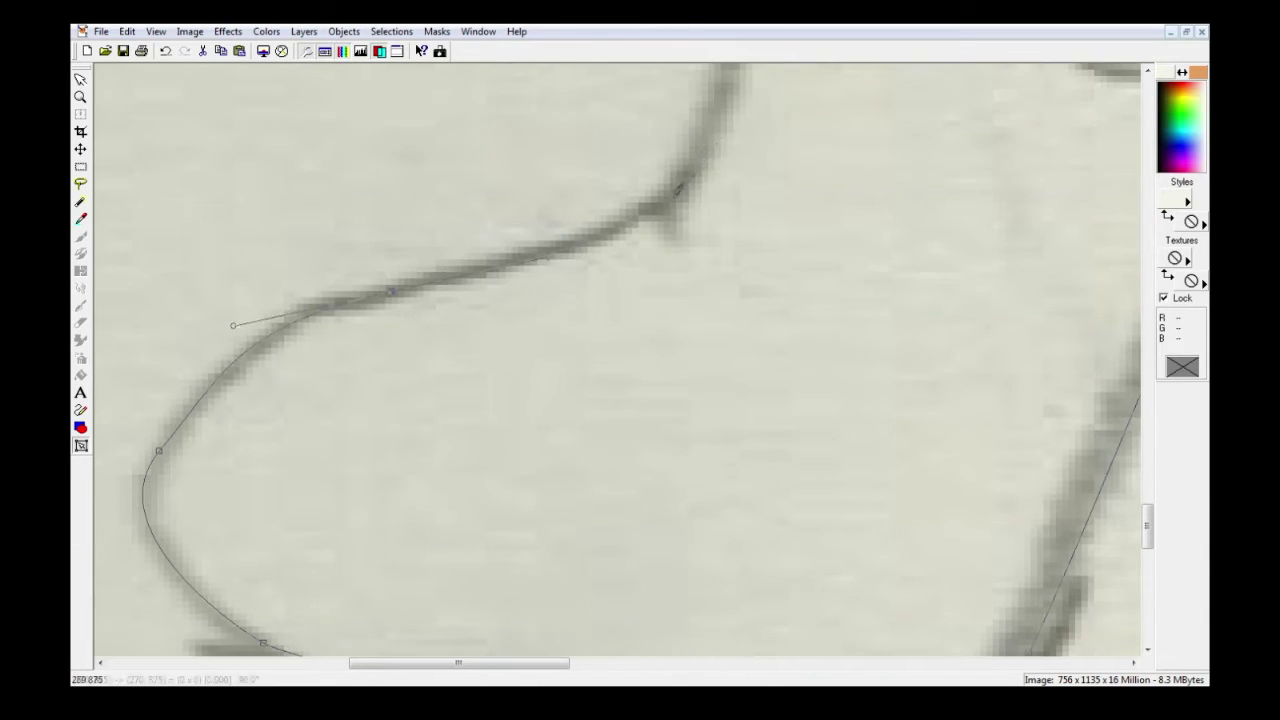
- Trace the left-hand leg's outer edge from the boot's ankle up to the dress hem
drag(677, 191, 711, 152)
scroll(755, 180, up, 4)
click(781, 196)
scroll(782, 160, right, 2)
scroll(781, 120, up, 4)
click(780, 97)
scroll(835, 110, up, 6)
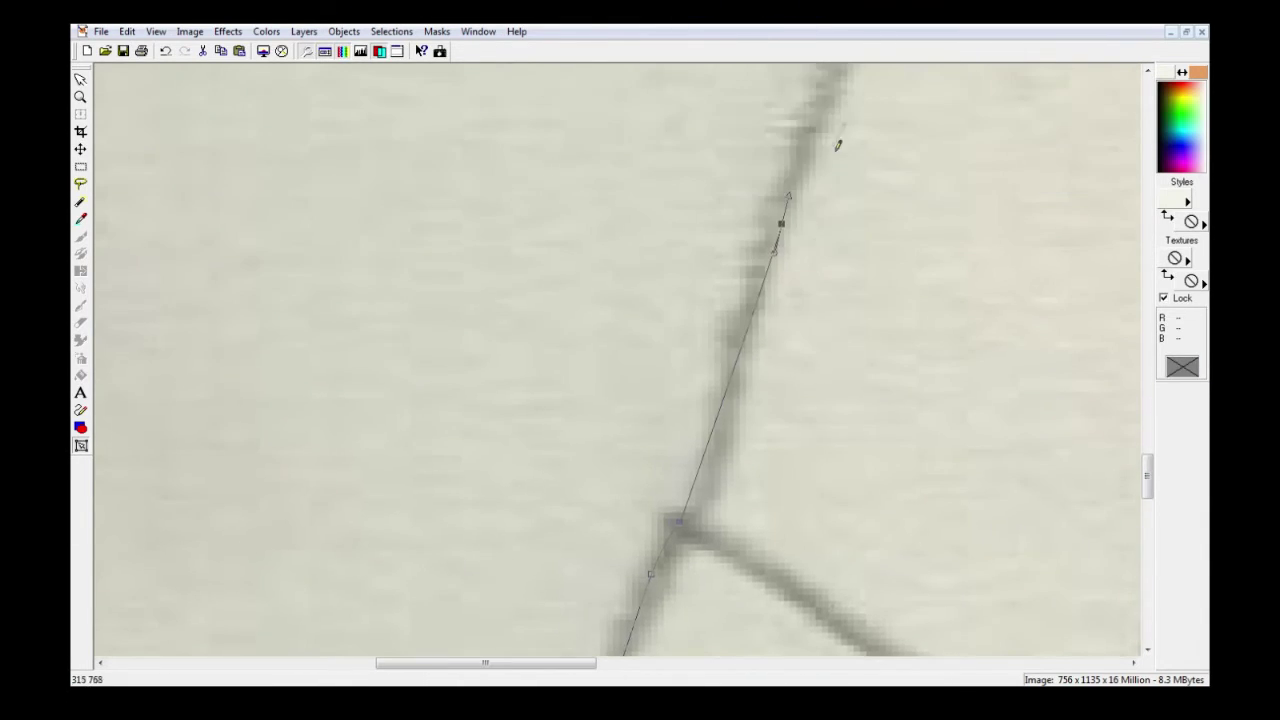
drag(897, 165, 907, 142)
scroll(930, 155, up, 2)
click(947, 162)
- Trace the curved boot-top line across the left-hand leg from its outer edge to its inner edge
scroll(838, 574, down, 11)
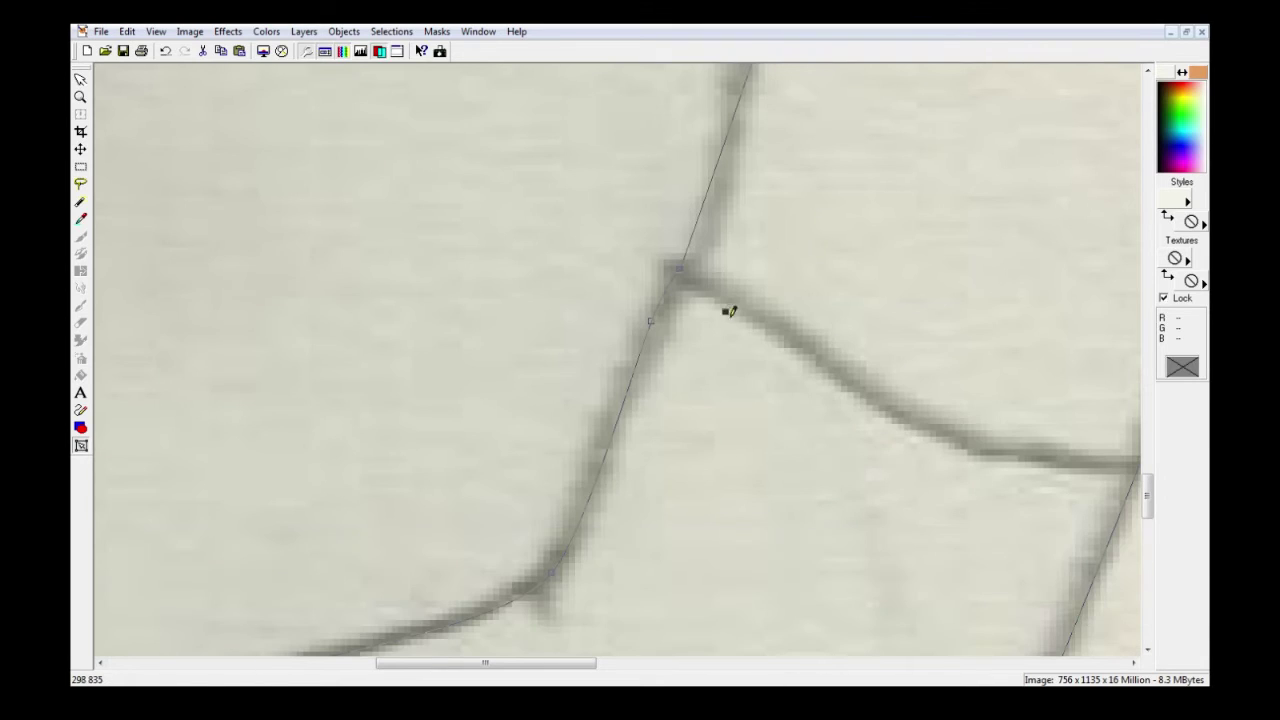
drag(1020, 453, 1116, 463)
scroll(1116, 463, right, 2)
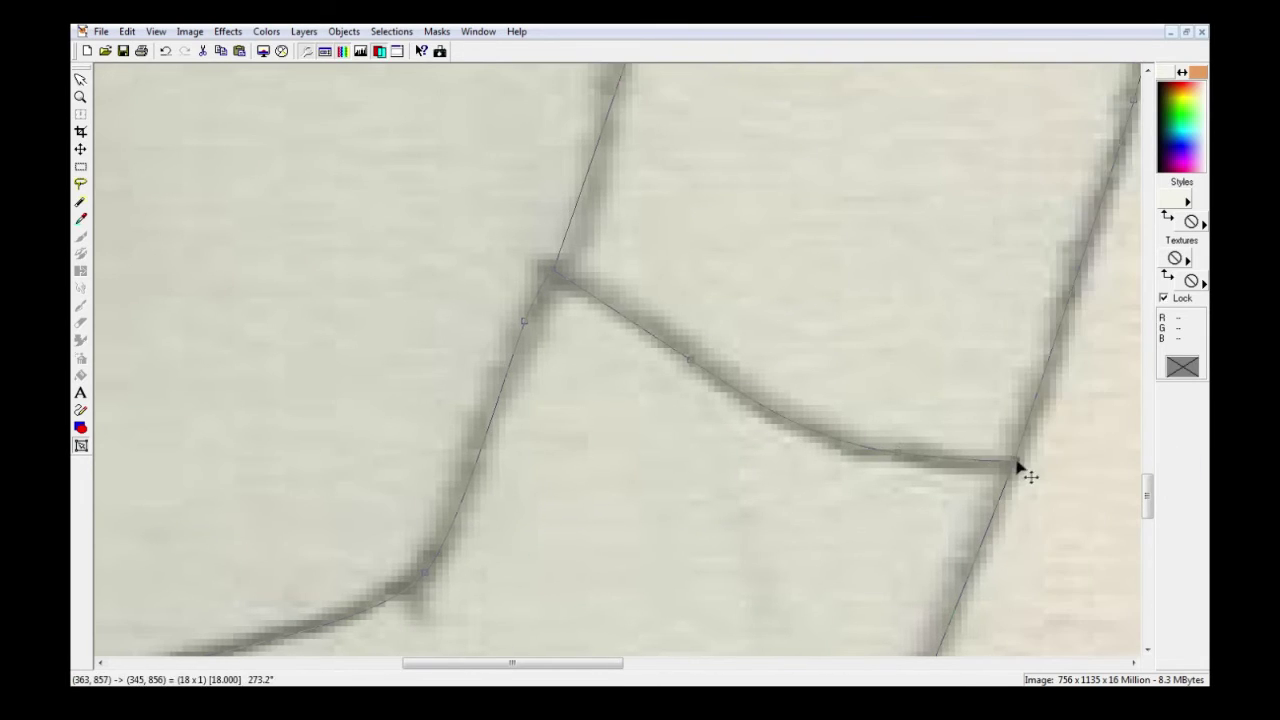
- Trace the right-hand leg's inner edge from the dress hem down past the ankle, around the boot's toe and onto the sole
scroll(1083, 445, right, 5)
scroll(771, 125, up, 5)
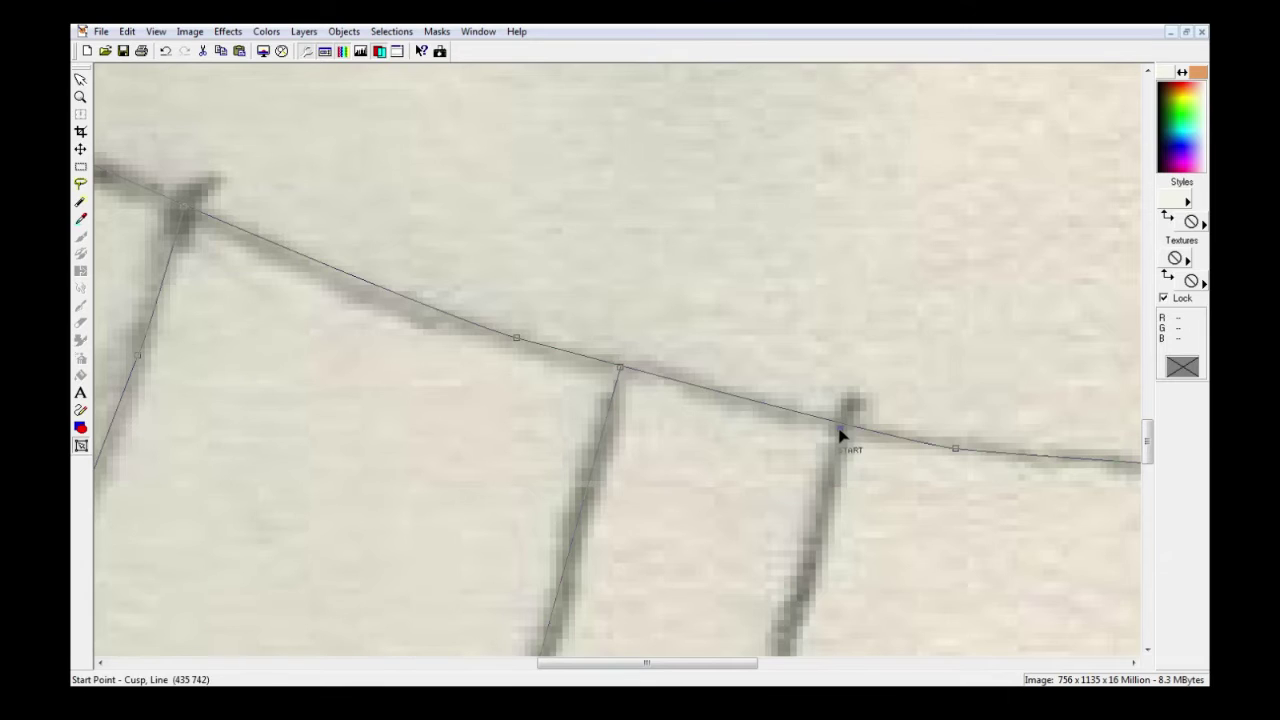
scroll(843, 420, down, 10)
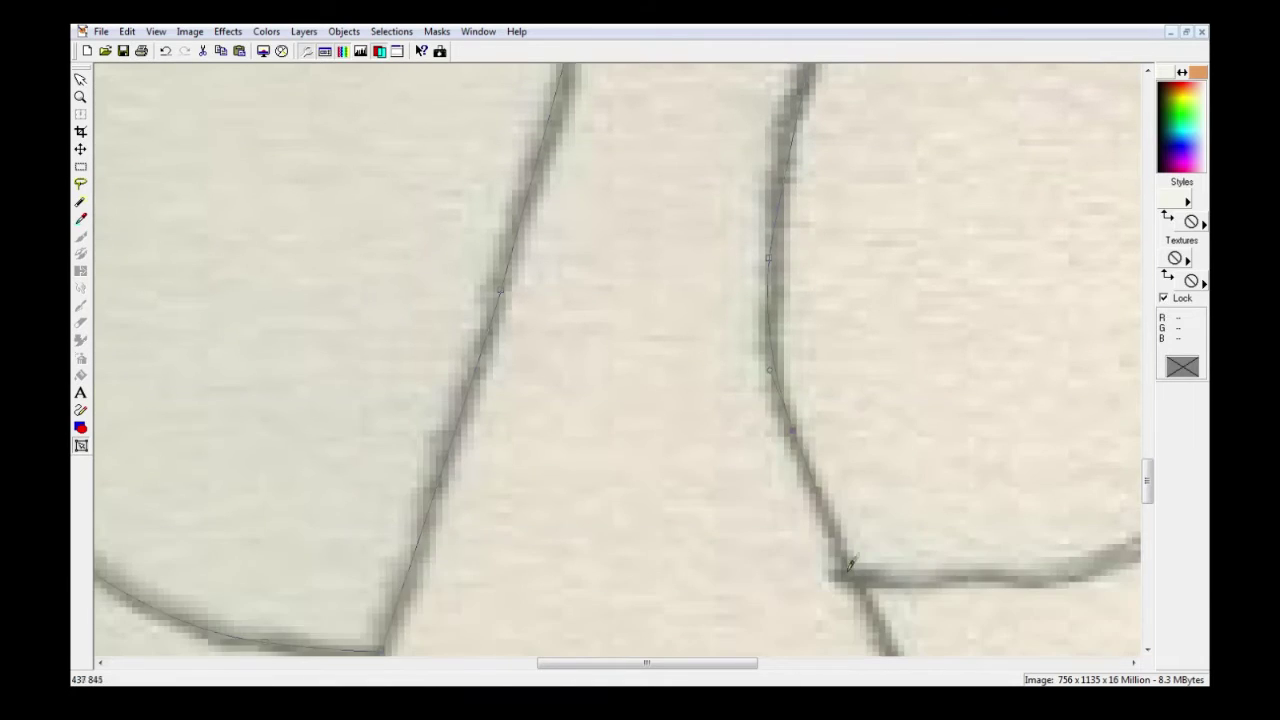
scroll(1035, 440, down, 8)
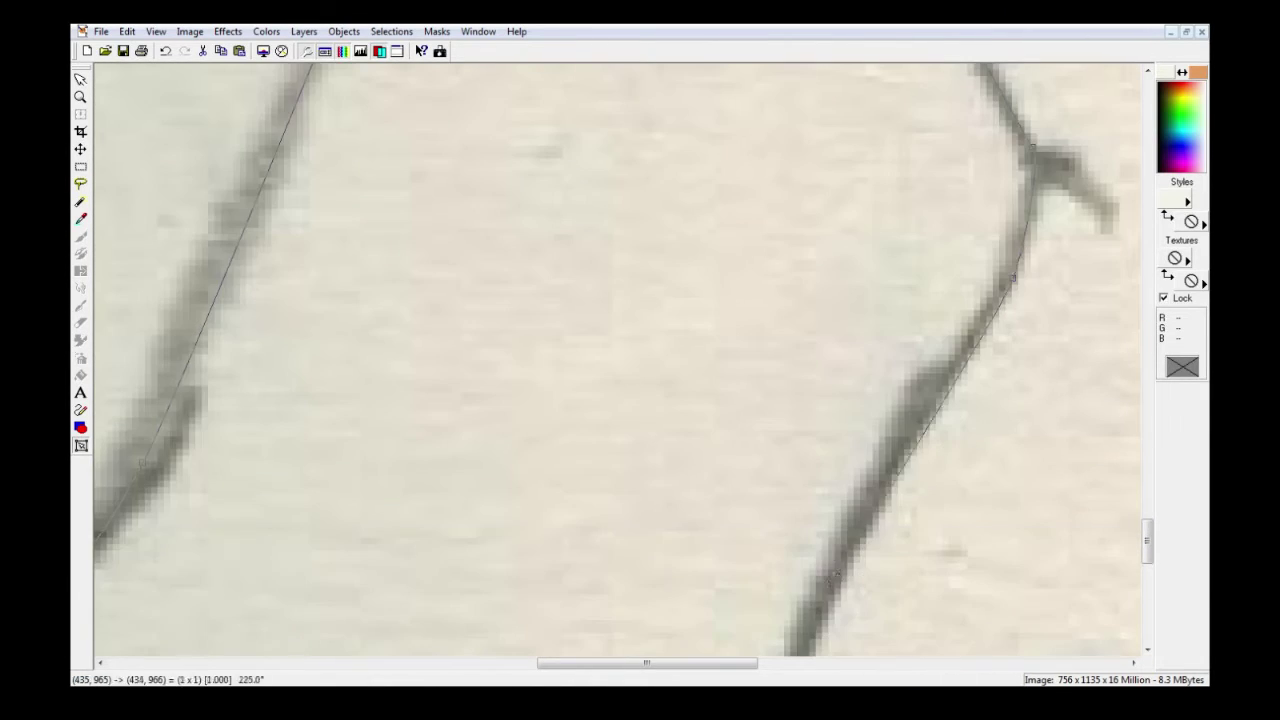
mouse_move(927, 517)
mouse_down()
mouse_move(1078, 521)
mouse_move(1078, 498)
mouse_up()
scroll(1078, 495, right, 8)
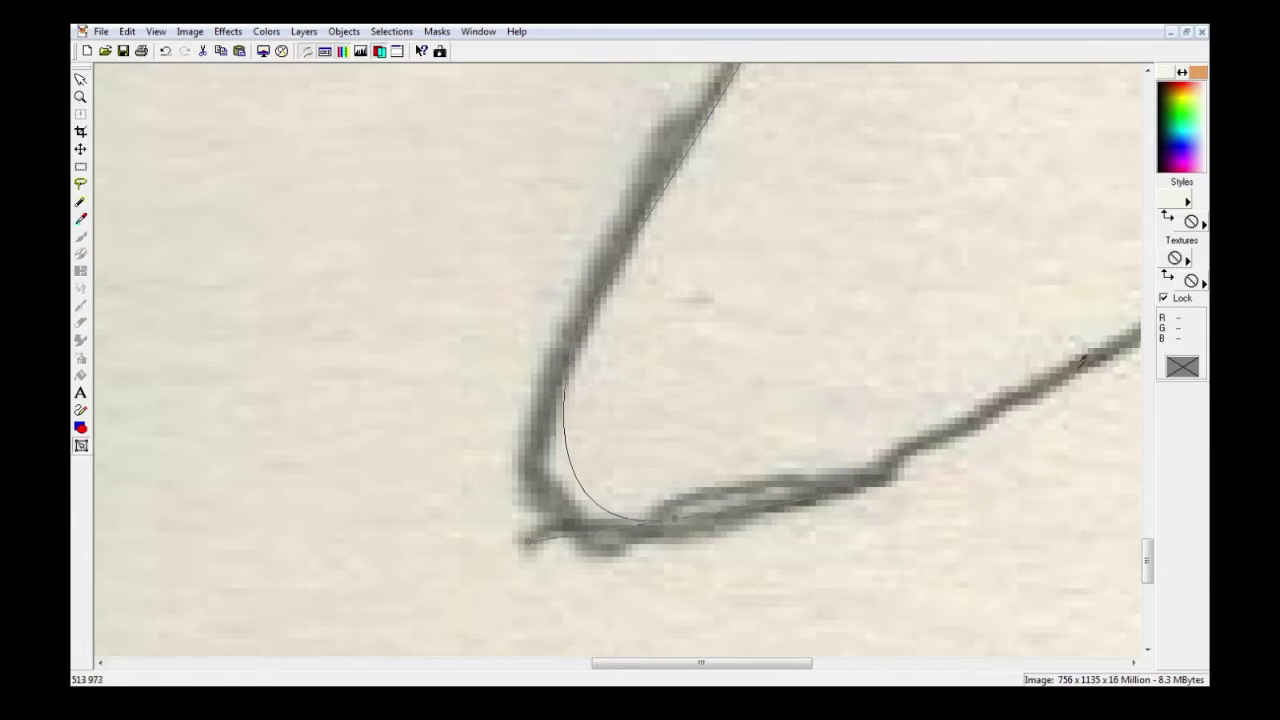
- Trace the right-hand boot's heel and the leg's outer edge up to the dress hem
scroll(1056, 240, up, 2)
scroll(781, 292, up, 3)
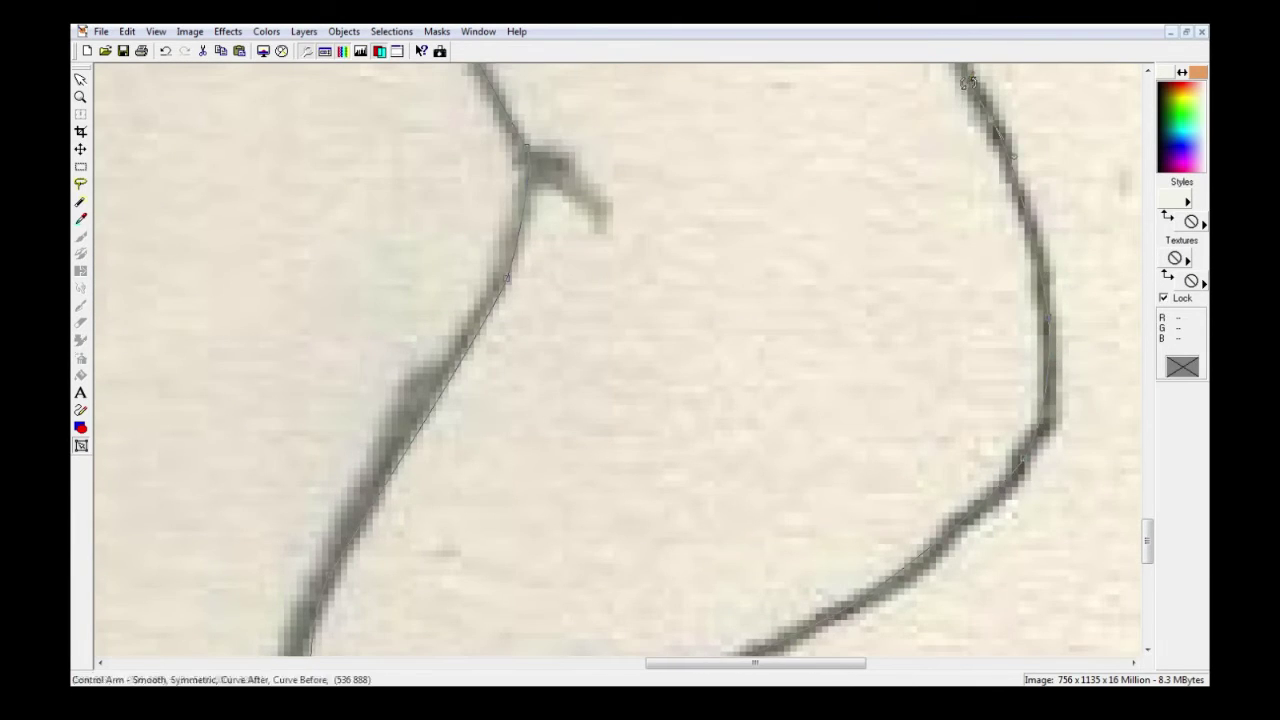
scroll(620, 360, up, 3)
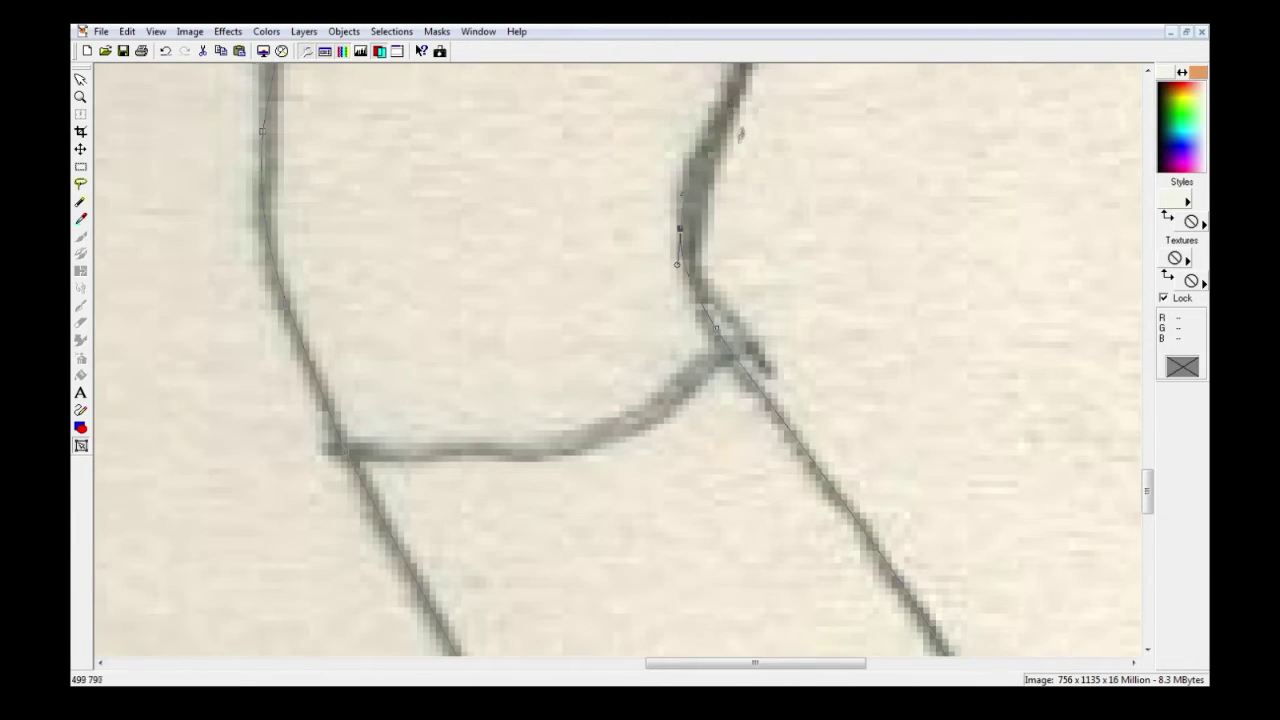
scroll(700, 500, up, 3)
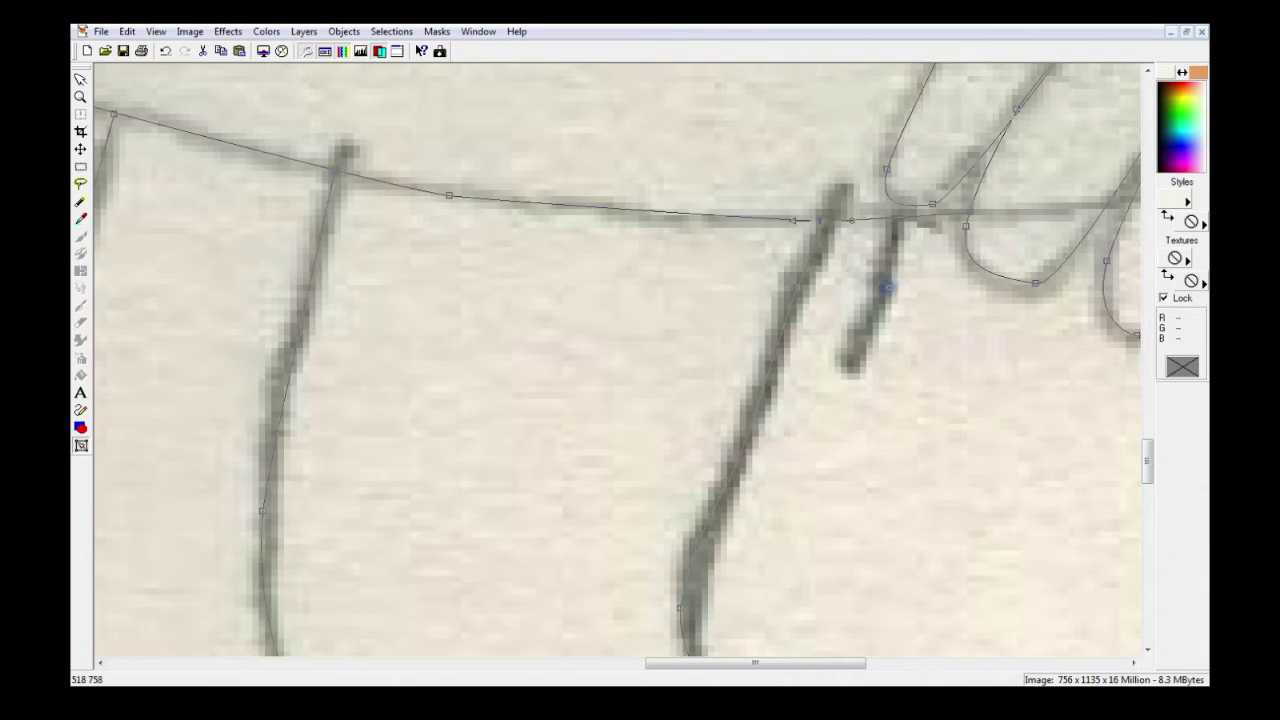
- Trace the curved boot-top line across the right-hand leg from its outer edge to its inner edge
scroll(686, 543, down, 4)
click(727, 482)
drag(606, 564, 575, 573)
drag(419, 576, 379, 576)
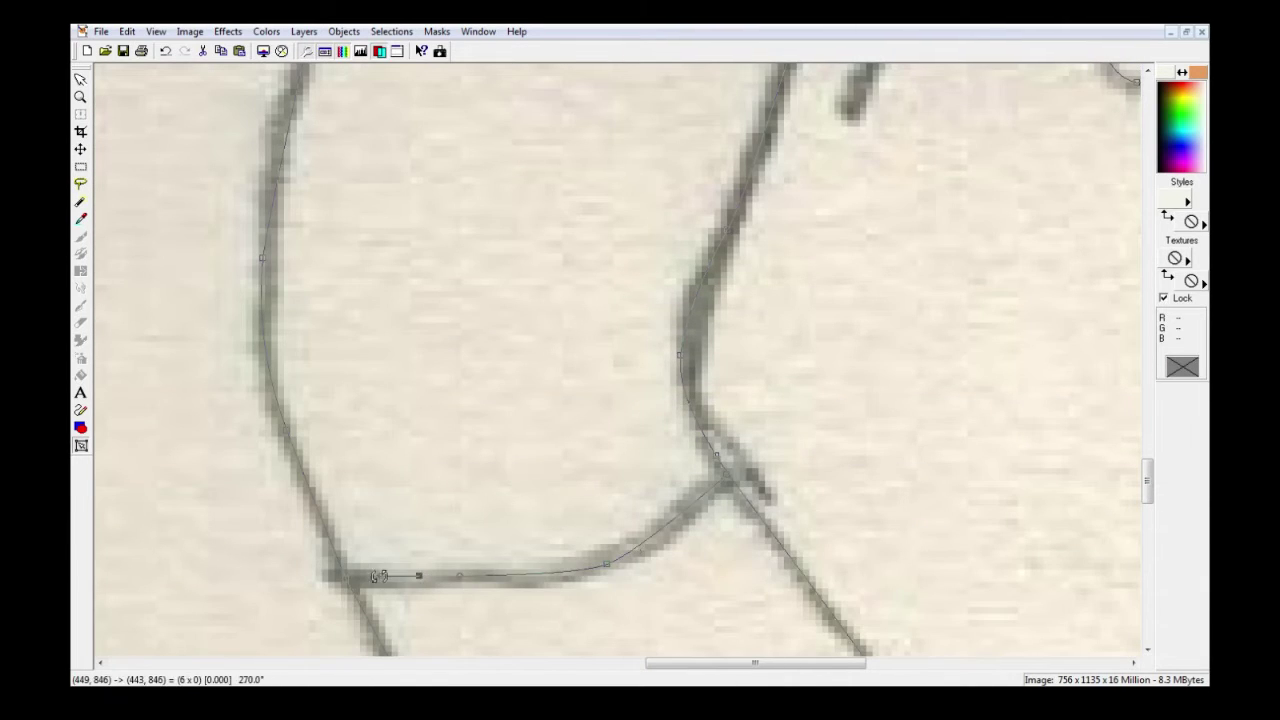
key(ctrl+q)
scroll(530, 616, down, 5)
scroll(700, 300, up, 4)
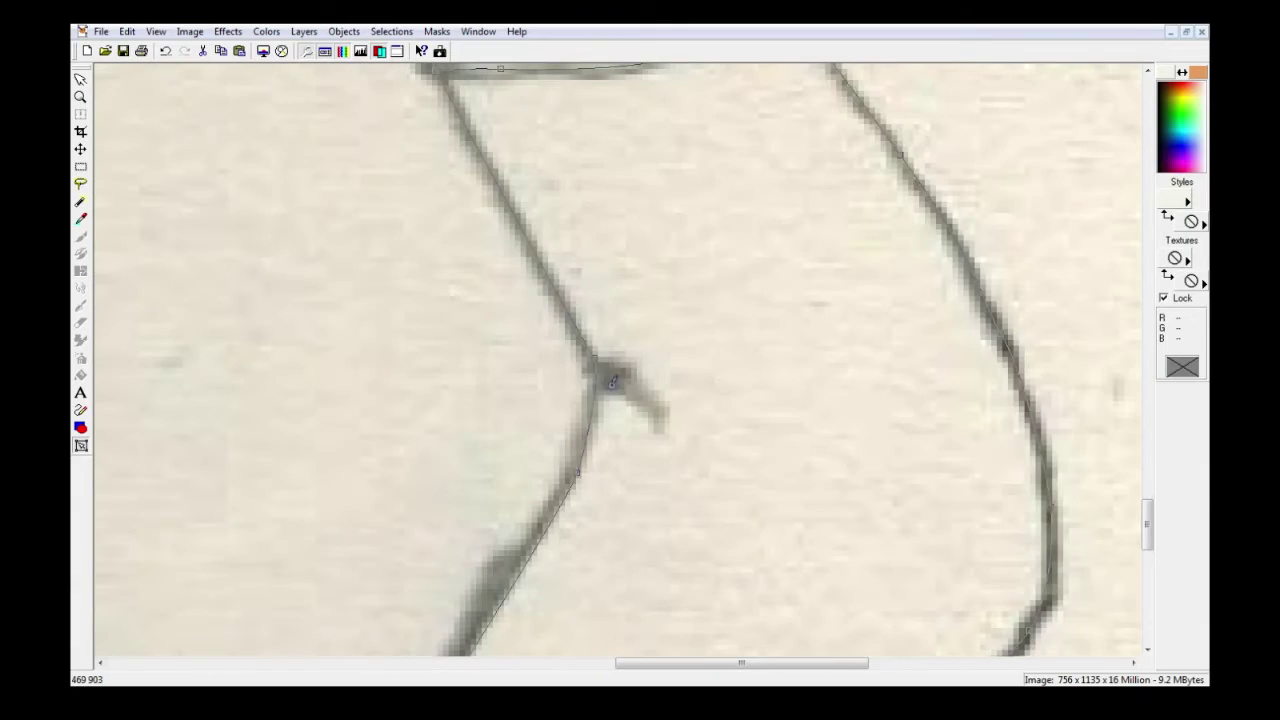
- Sample the pale yellow from the blue-haired reference character's scarf and make the sketch's Colors layer active
scroll(699, 421, down, 5)
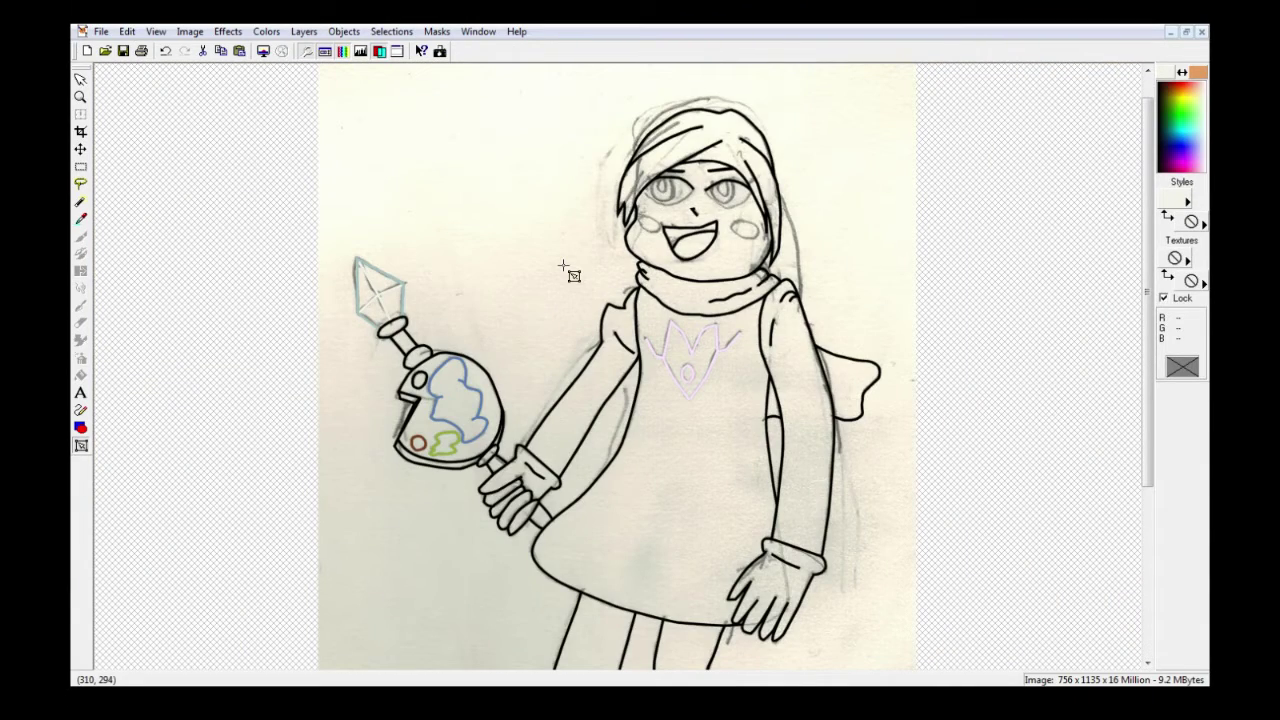
click(1187, 32)
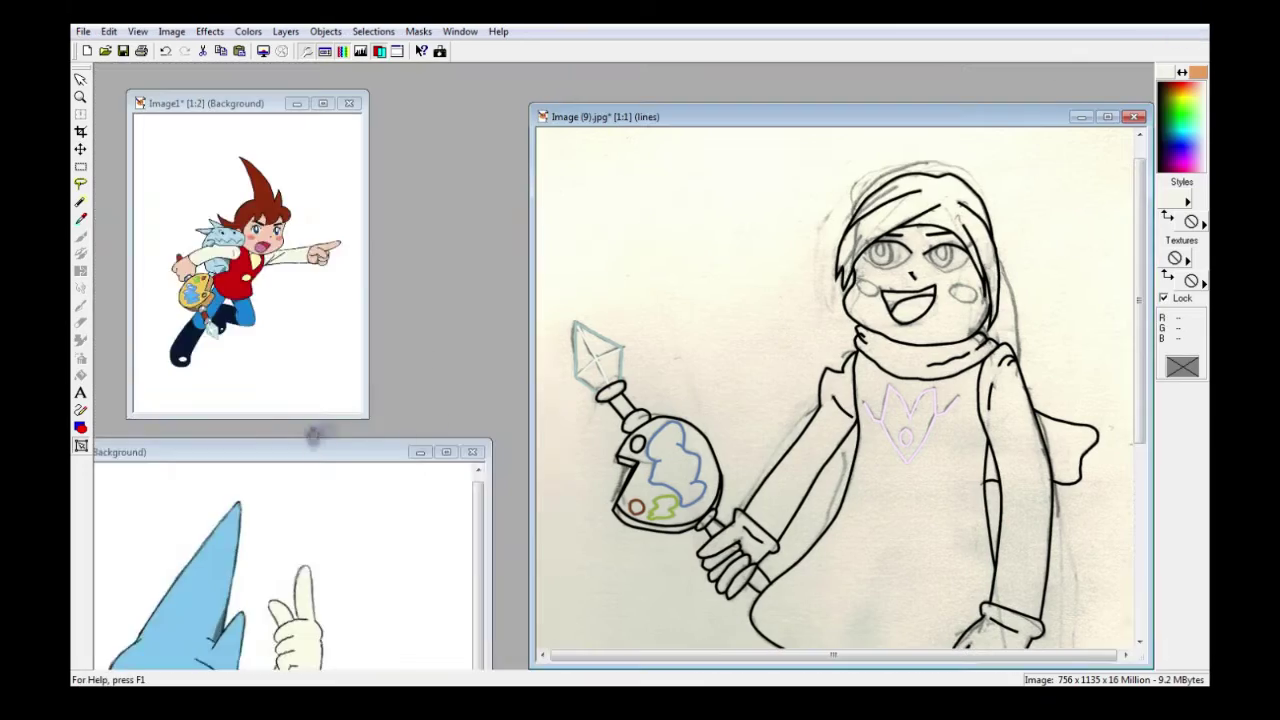
drag(312, 451, 325, 204)
click(81, 219)
click(332, 554)
click(738, 114)
click(1140, 38)
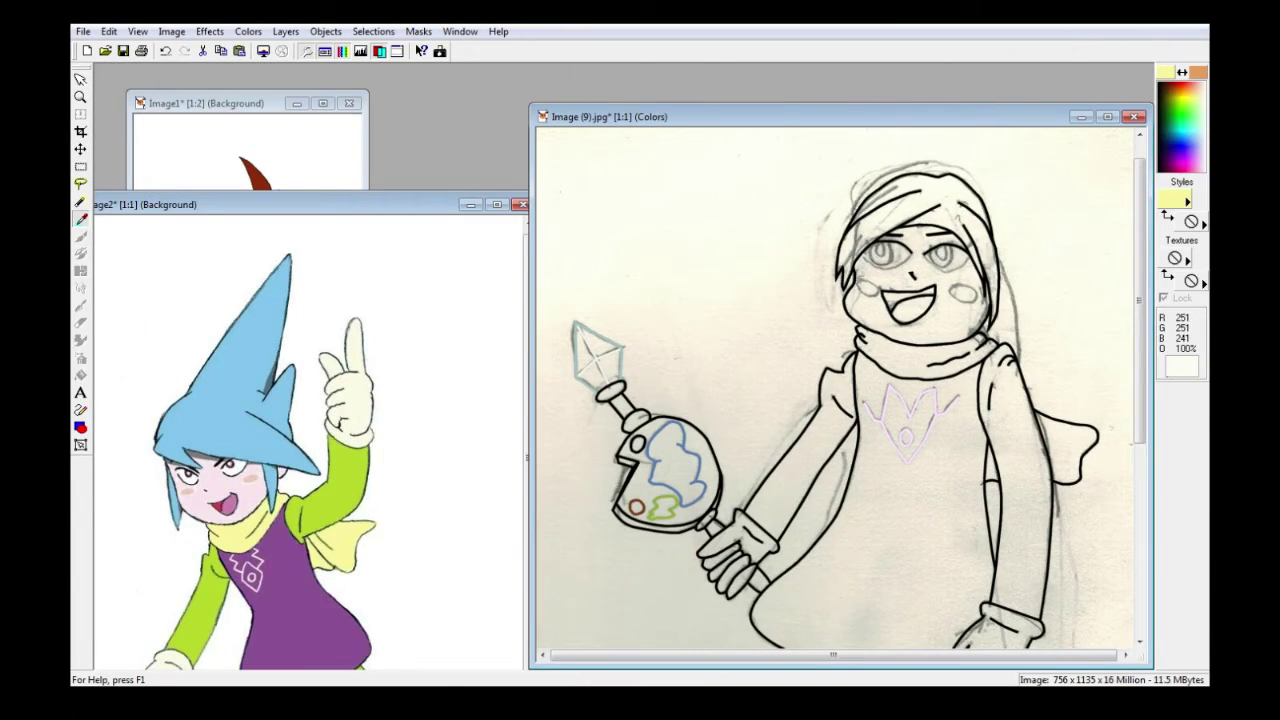
- Start a vector shape with yellow fill and no outline, tracing the scarf's upper edge beneath the chin
click(81, 410)
click(1168, 217)
click(1105, 116)
scroll(553, 330, up, 5)
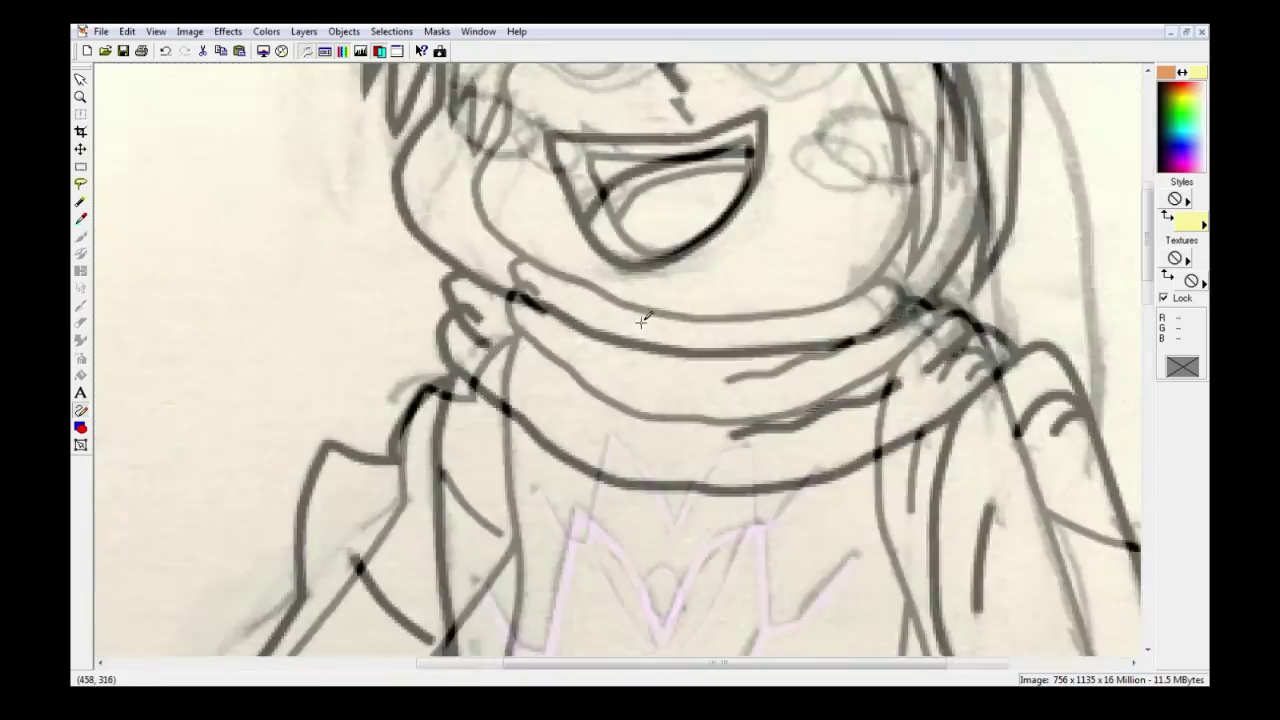
click(773, 415)
click(882, 479)
click(1077, 518)
click(1100, 433)
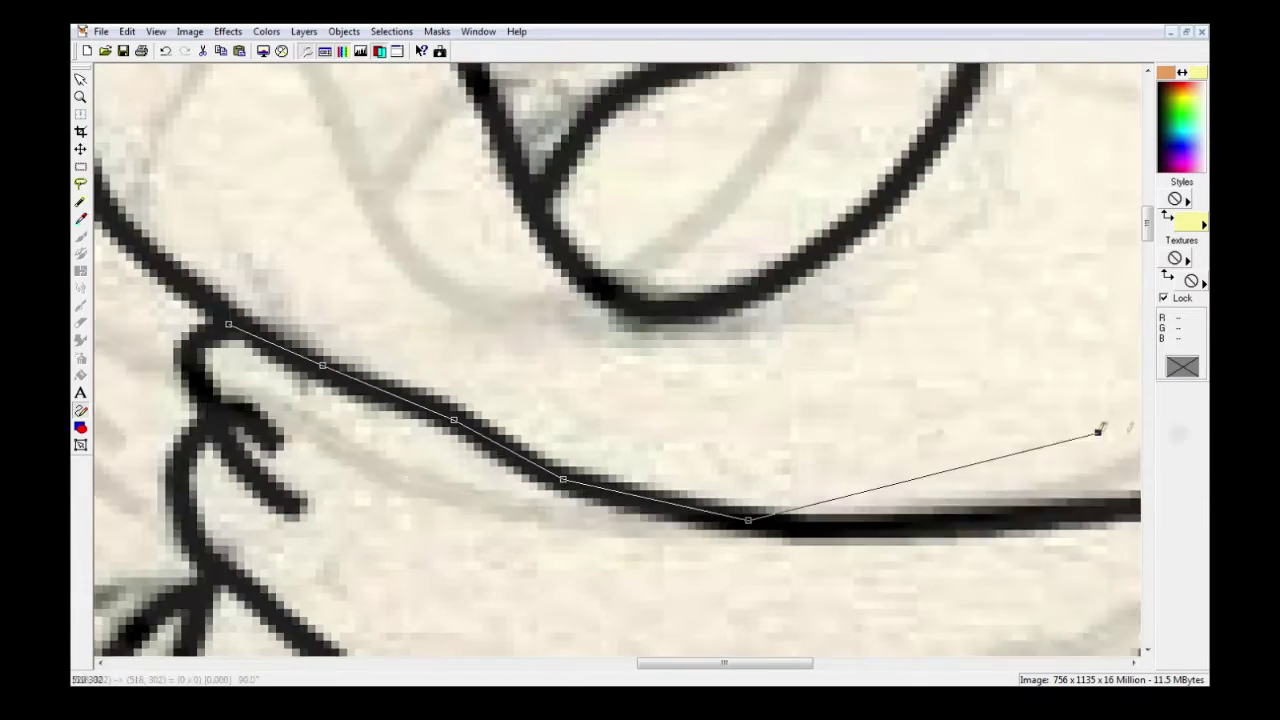
- Extend the yellow shape across the right-hand shoulder and along the upper edge of the scarf's tail
click(1009, 473)
click(1069, 535)
click(520, 575)
click(625, 463)
click(1111, 604)
click(936, 466)
click(994, 487)
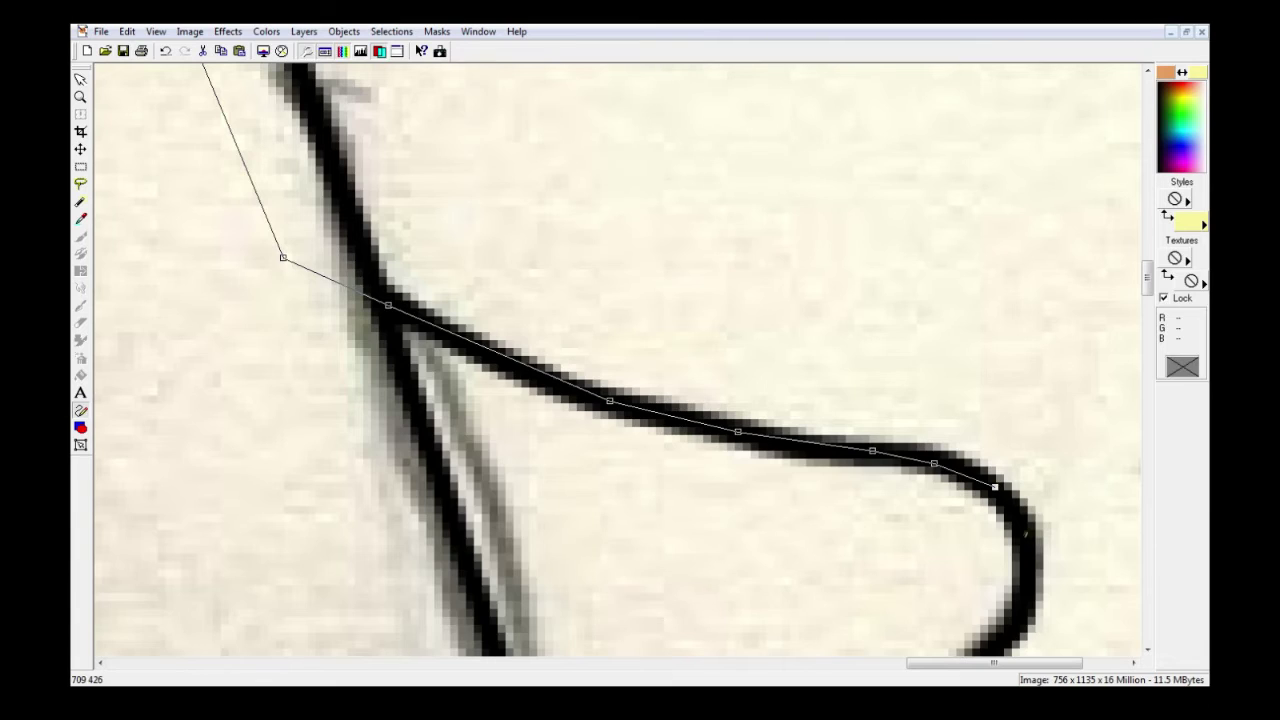
- Trace the yellow shape around the tip of the scarf's tail and along its lower edge to the arm
click(1027, 539)
click(1018, 616)
click(926, 154)
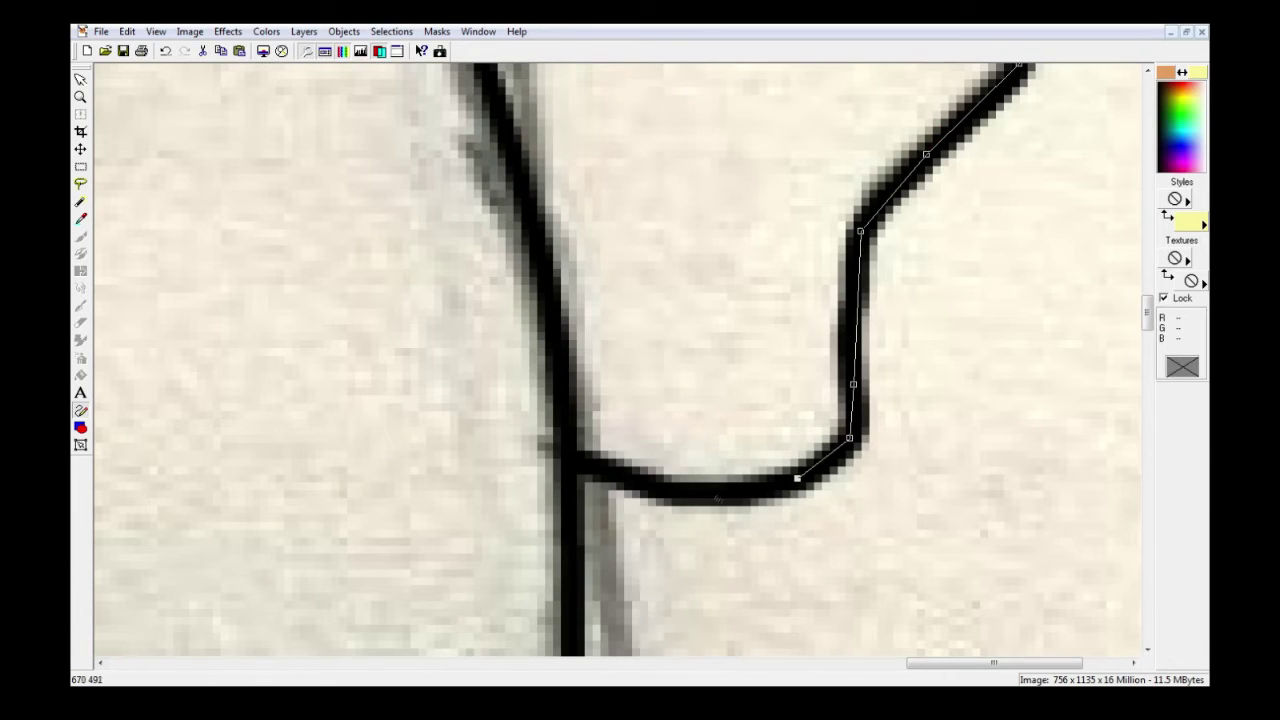
click(576, 457)
- Carry the yellow shape across the right-hand sleeve and along the scarf edge in the gap beside the dress
click(371, 469)
click(302, 453)
click(274, 452)
click(208, 471)
click(149, 352)
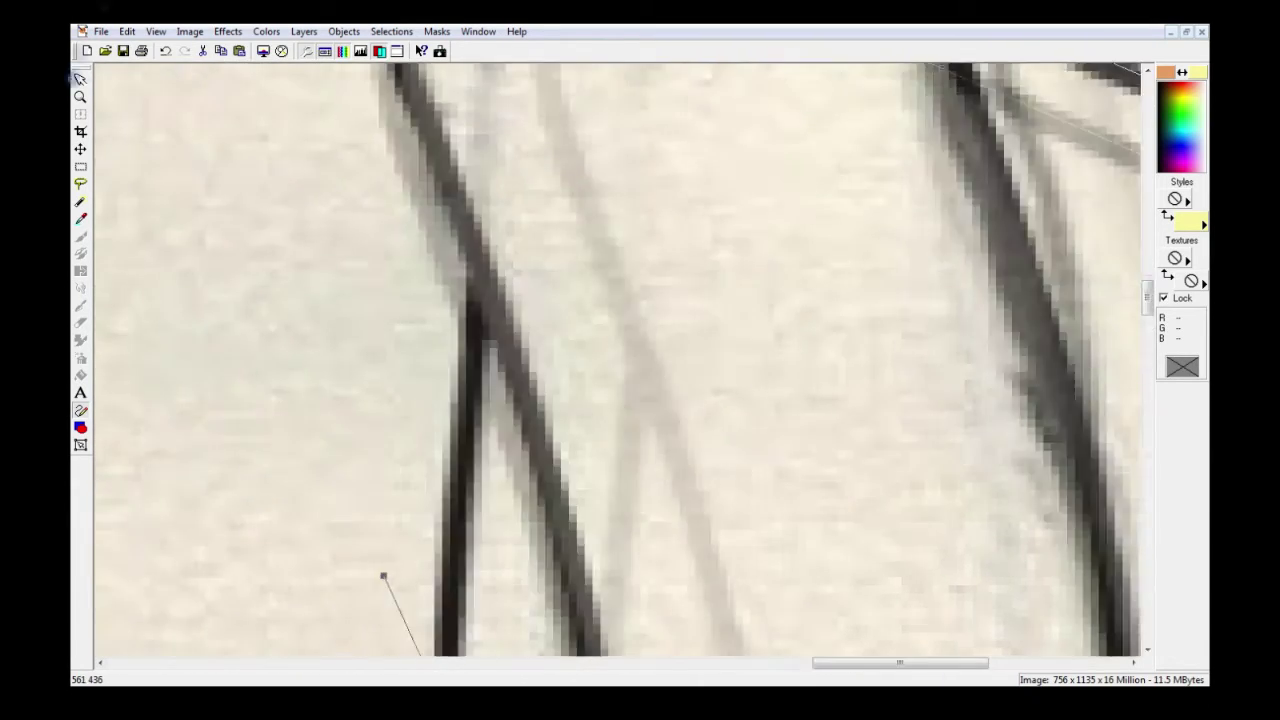
- Trace the yellow shape around the scarf's left-hand end and close it at the chin
scroll(296, 304, left, 3)
click(296, 304)
click(258, 152)
click(292, 103)
scroll(284, 150, up, 2)
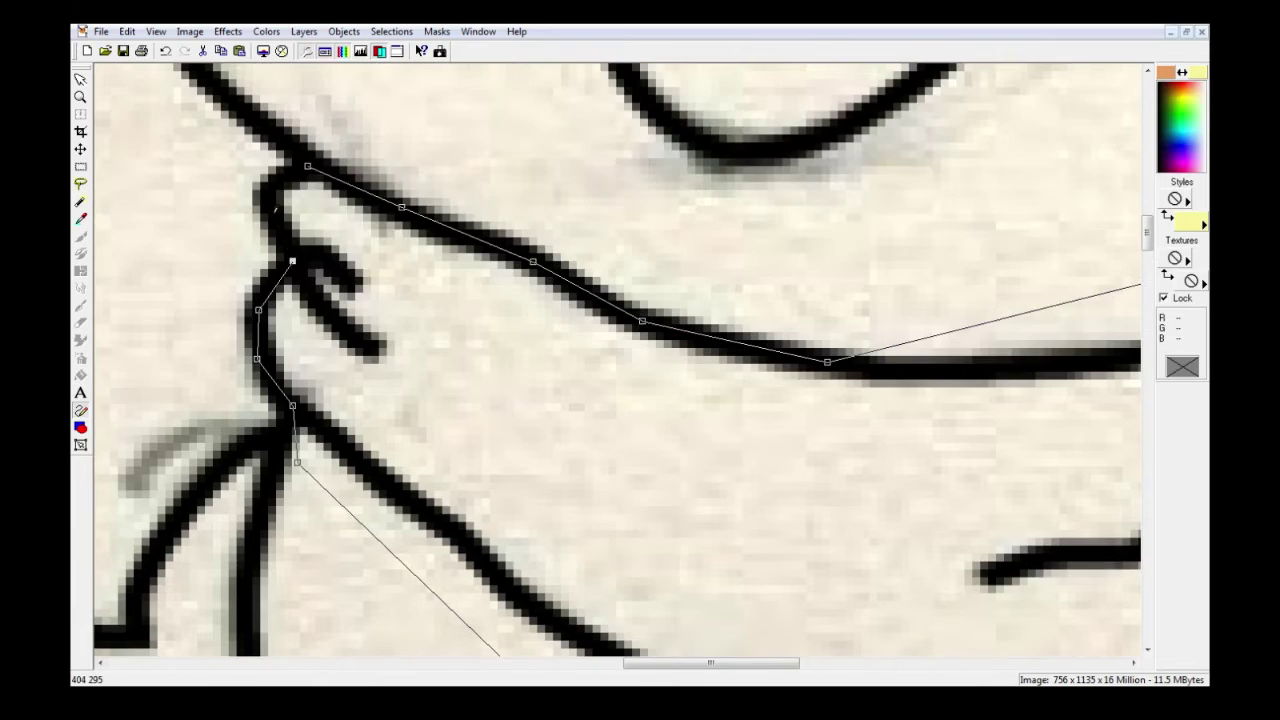
click(290, 169)
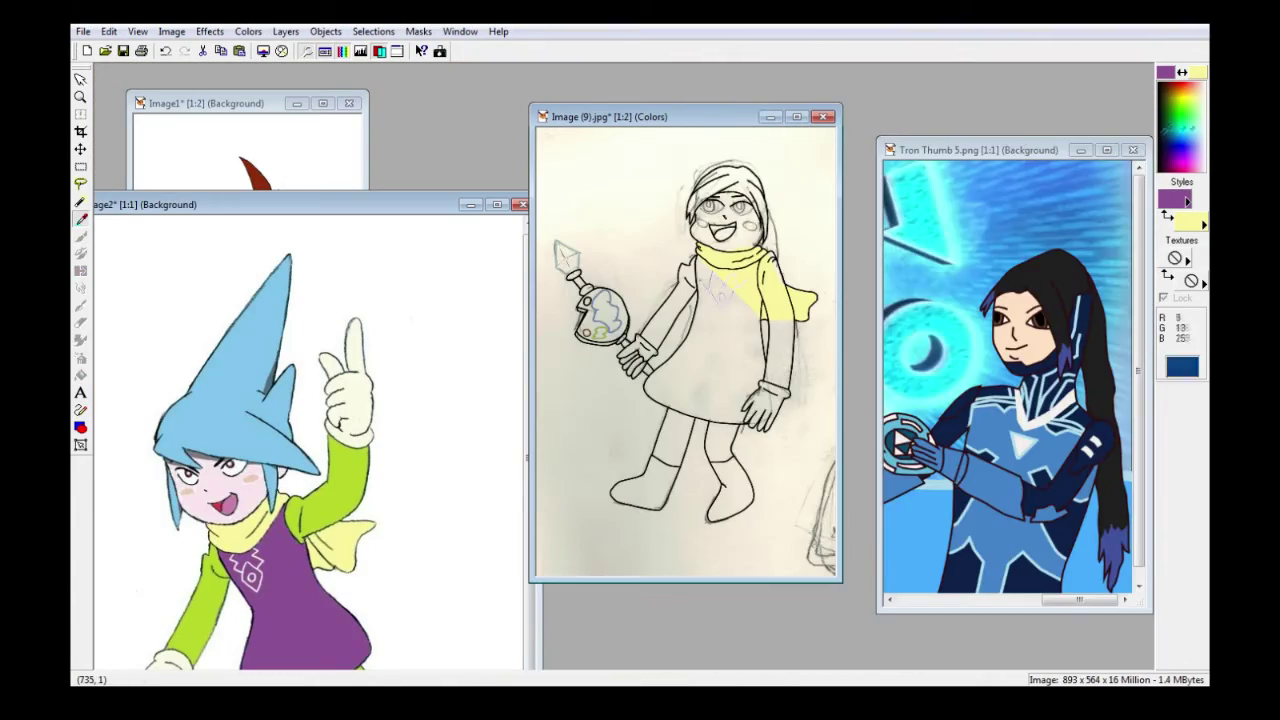
- Set a bright pink-purple fill with no outline and trace the right-hand sleeve's inner edge down to the cuff
click(1197, 150)
click(1182, 72)
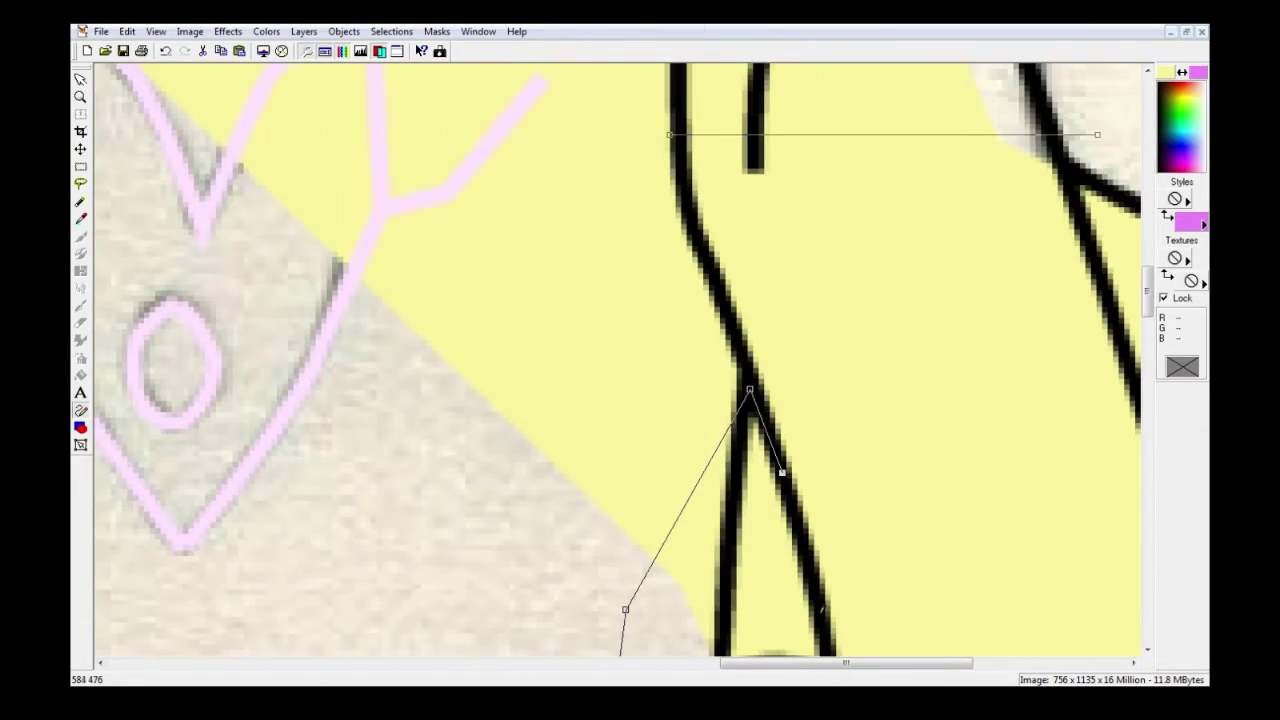
click(821, 610)
scroll(822, 608, down, 2)
click(831, 471)
click(841, 606)
scroll(841, 606, down, 3)
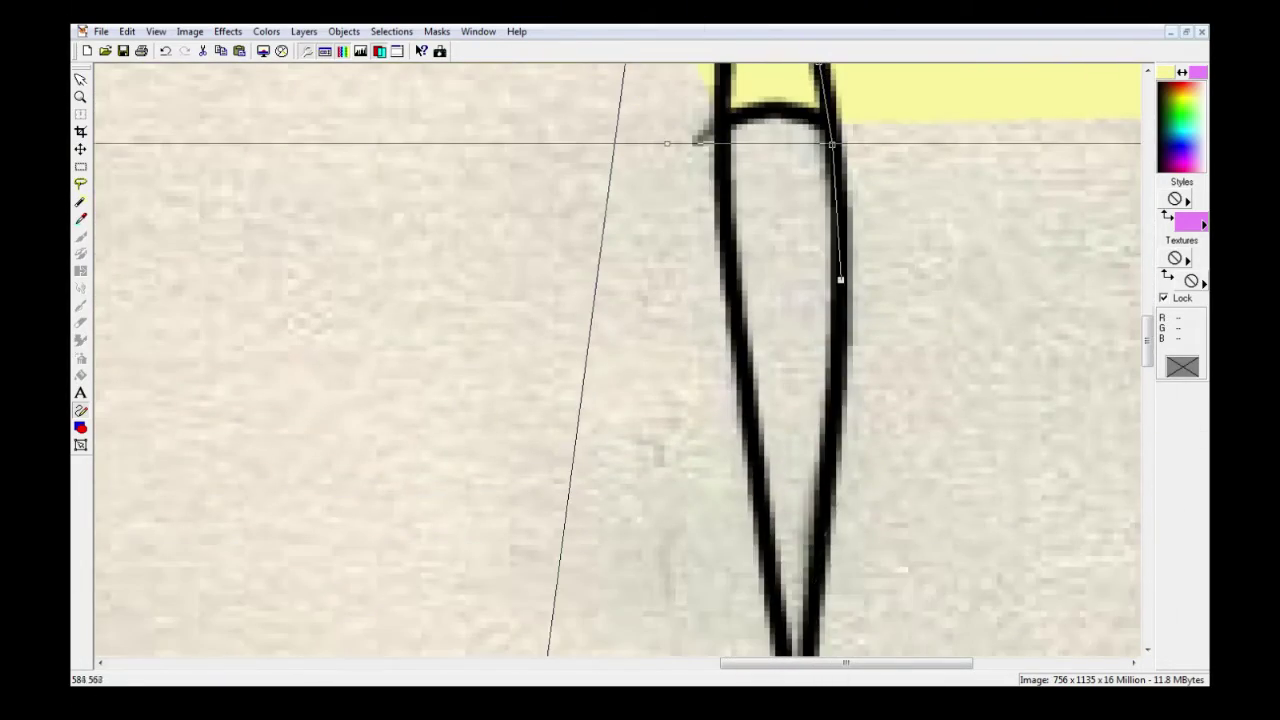
scroll(808, 638, down, 5)
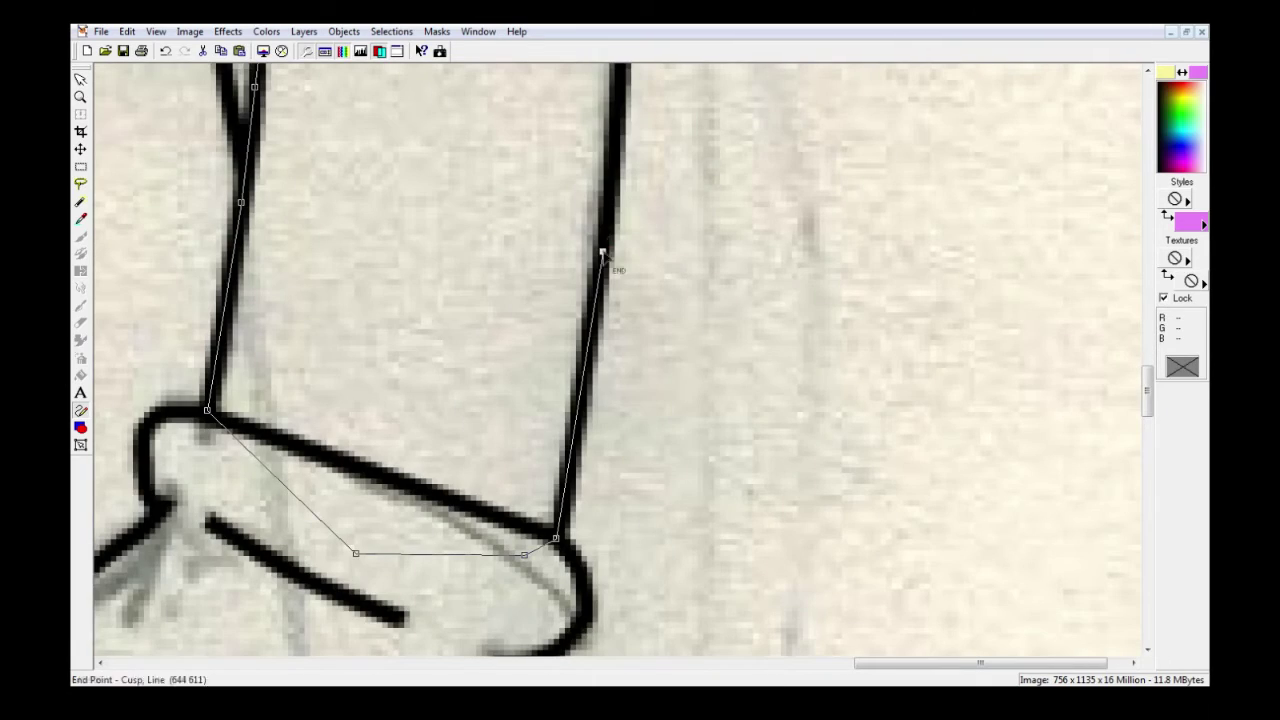
- Trace the right-hand sleeve's outer edge from the cuff up towards the shoulder
scroll(603, 252, up, 10)
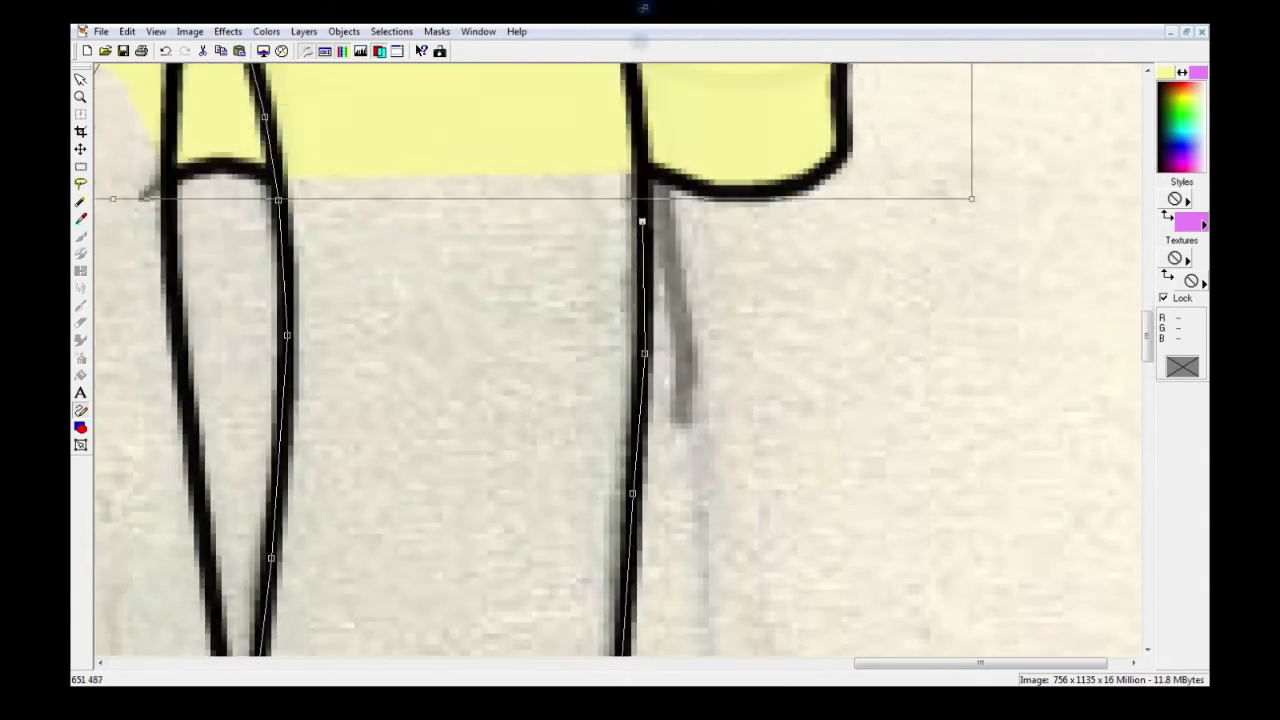
click(590, 128)
scroll(590, 128, up, 3)
scroll(491, 118, up, 5)
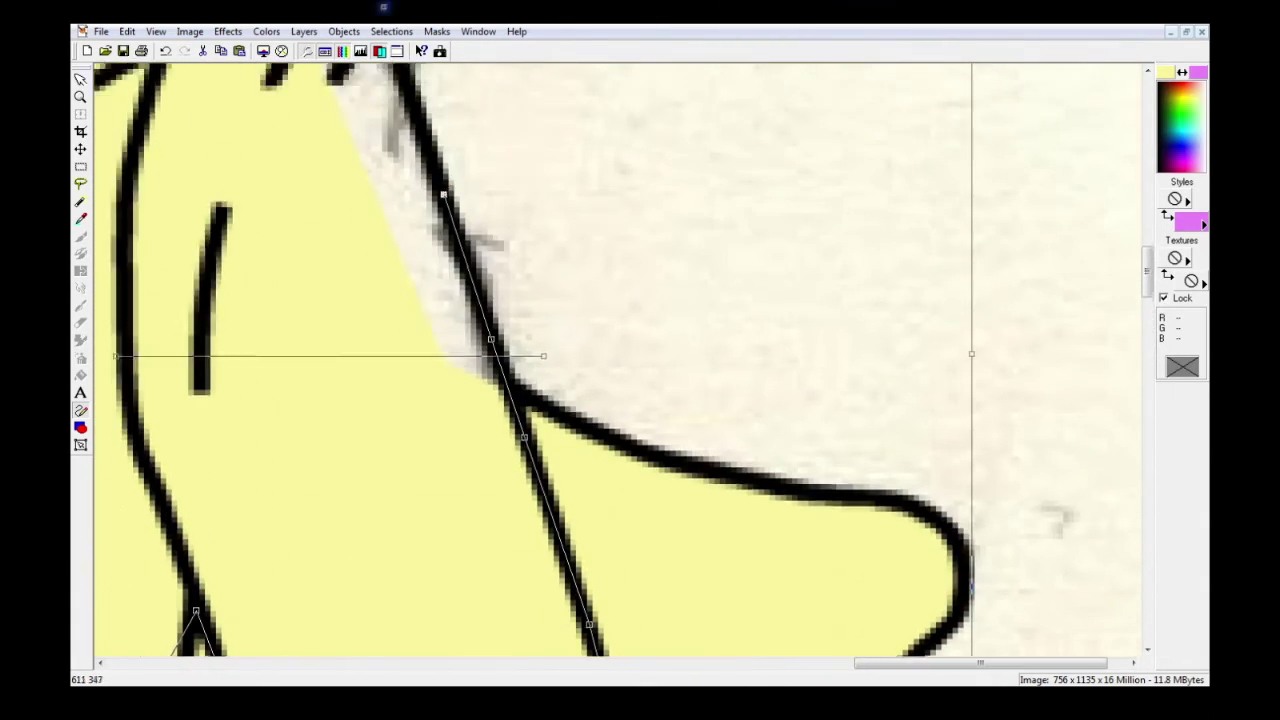
- Carry the pink-purple shape beneath the scarf and trace the left-hand sleeve's puffed shoulder
drag(308, 91, 74, 482)
click(471, 274)
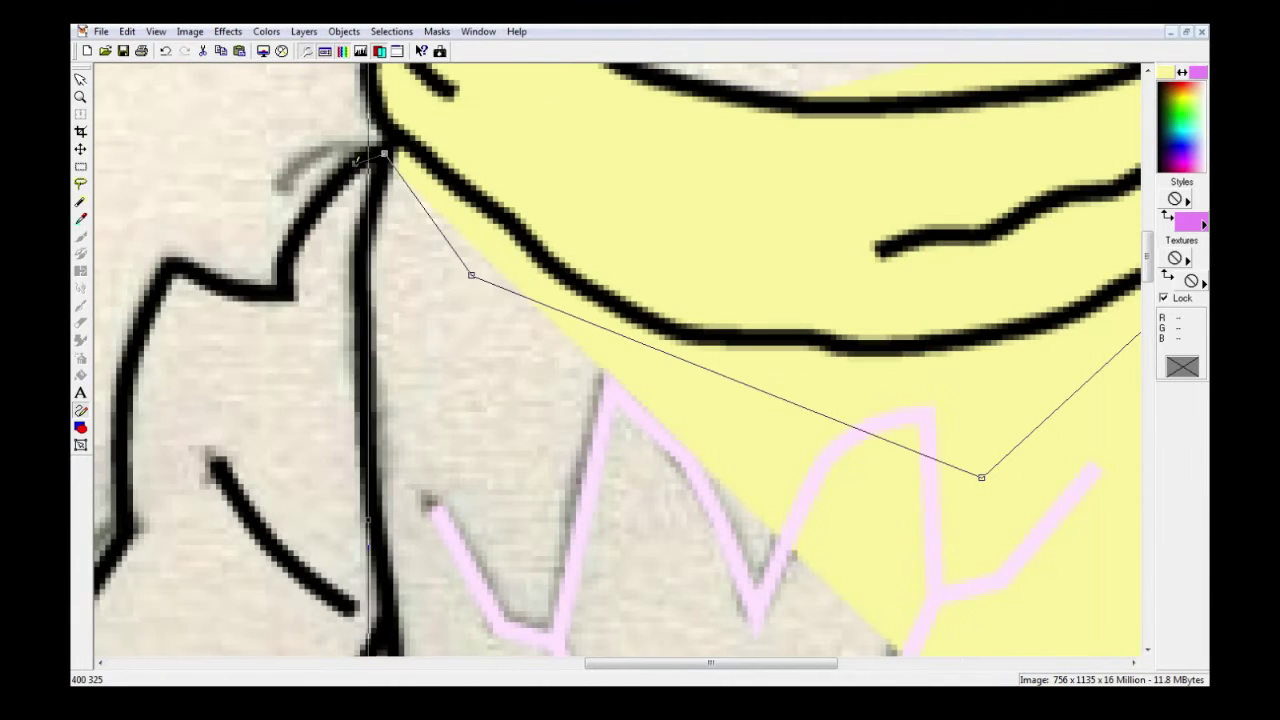
click(284, 297)
click(226, 289)
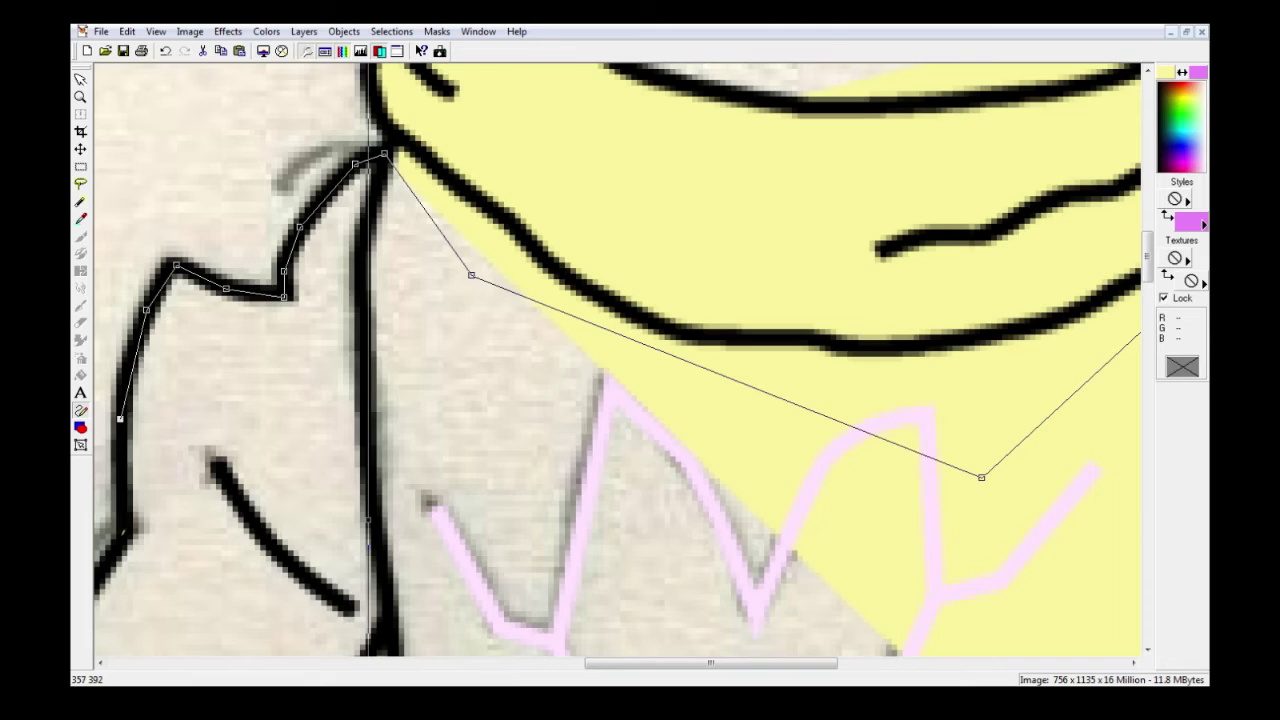
click(122, 533)
- Trace the left-hand sleeve's outer edge from below the puffed shoulder down to the glove cuff
scroll(617, 360, left, 8)
scroll(617, 360, down, 7)
scroll(617, 360, up, 3)
click(816, 275)
click(724, 399)
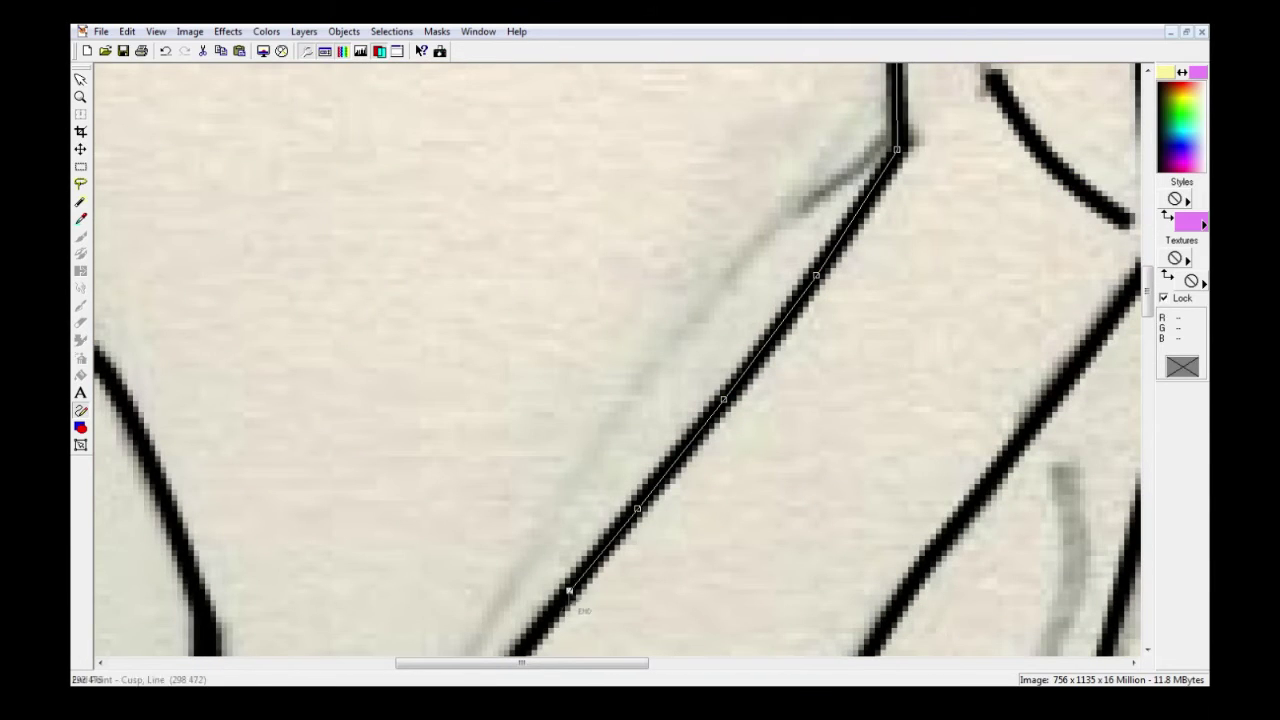
click(569, 590)
scroll(486, 316, down, 5)
click(384, 463)
scroll(380, 463, down, 1)
click(363, 389)
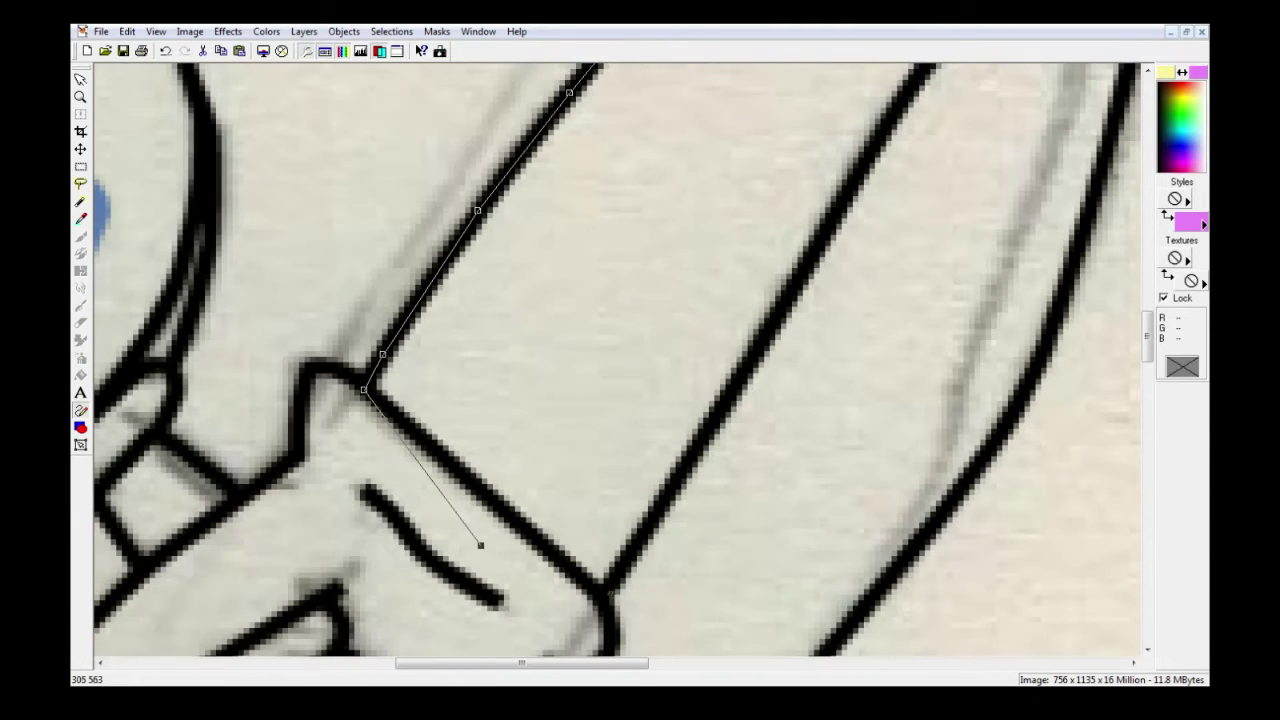
- Continue the pink-purple shape down through the dress and along the left-hand leg's outer edge to the boot top
scroll(481, 545, down, 8)
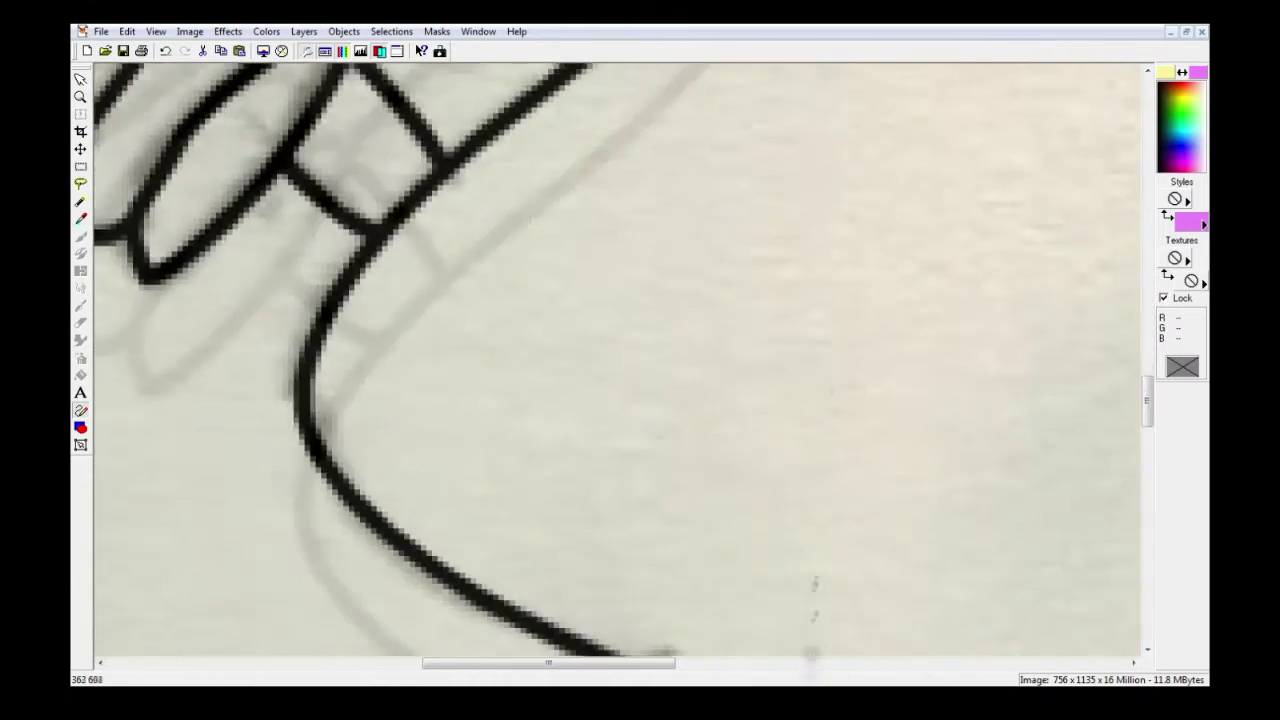
scroll(814, 600, down, 2)
click(645, 562)
scroll(645, 562, down, 8)
click(560, 314)
scroll(560, 314, down, 1)
click(460, 540)
scroll(460, 540, down, 4)
click(412, 454)
click(472, 589)
- Run the pink-purple shape beneath the left-hand boot top and up the leg's inner edge to the hem
click(790, 643)
click(813, 624)
click(847, 537)
click(924, 293)
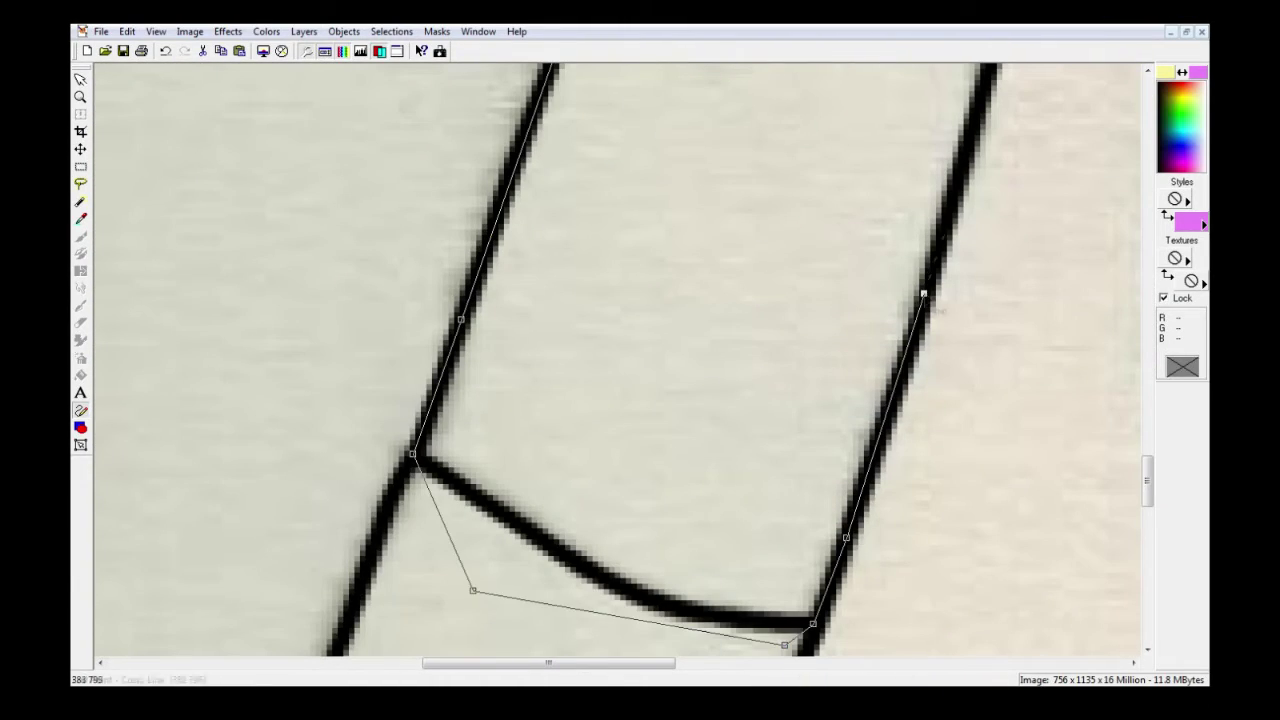
click(981, 94)
scroll(981, 94, up, 2)
click(1008, 218)
click(1072, 118)
- Continue the pink-purple shape across to the right-hand leg and trace its inner edge down to the boot top
scroll(1040, 150, right, 2)
click(1001, 177)
click(936, 504)
click(937, 581)
click(950, 636)
scroll(952, 636, down, 4)
click(994, 520)
click(1010, 558)
scroll(1060, 600, right, 4)
click(1000, 625)
click(999, 625)
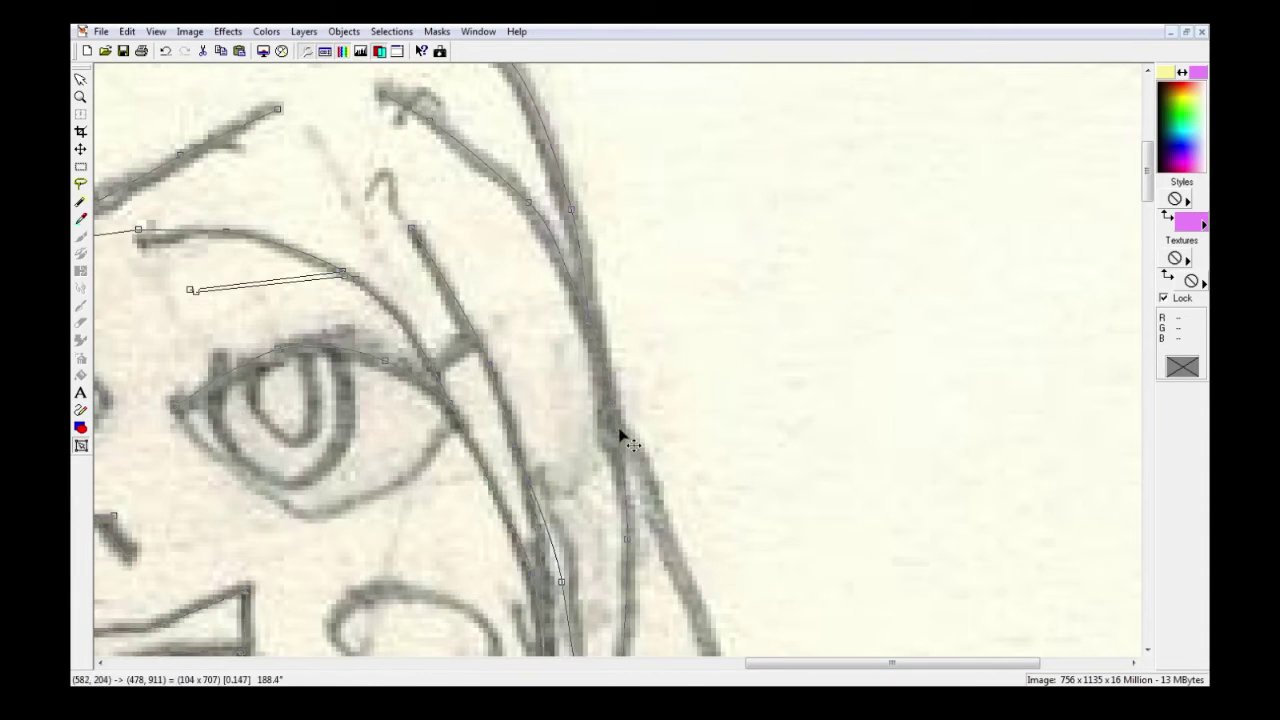
- Trace the outer edge of the long hair strand from behind the head down to the shoulder
scroll(620, 434, down, 1)
click(706, 548)
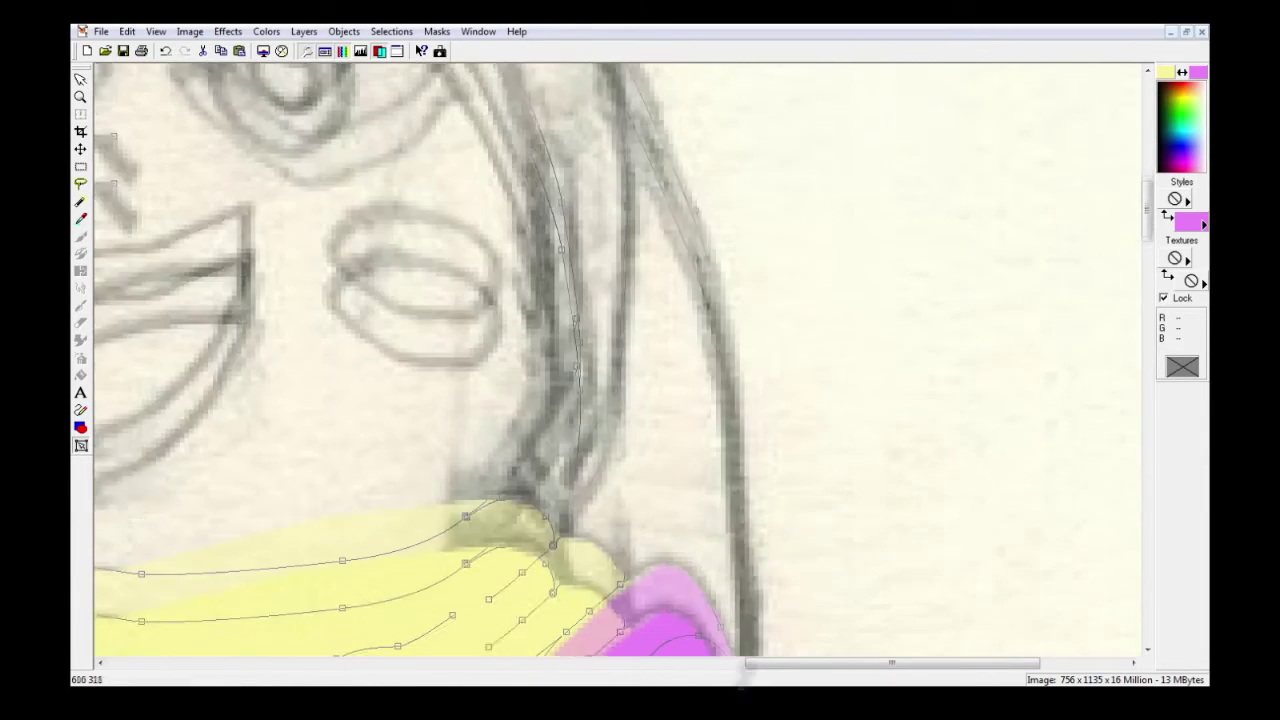
scroll(812, 557, down, 2)
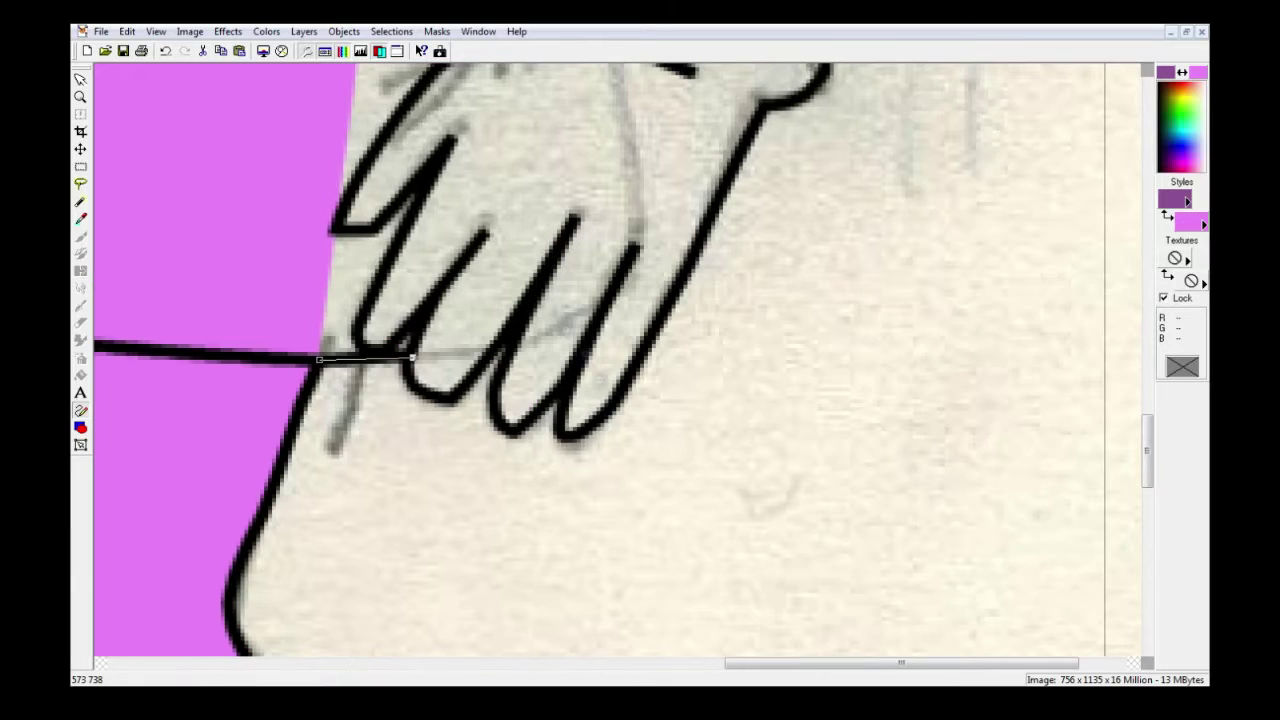
- Undo the short line at the dress hem and set dark purple as the fill with no outline
key(ctrl+q)
key(ctrl+z)
click(1168, 217)
click(1187, 201)
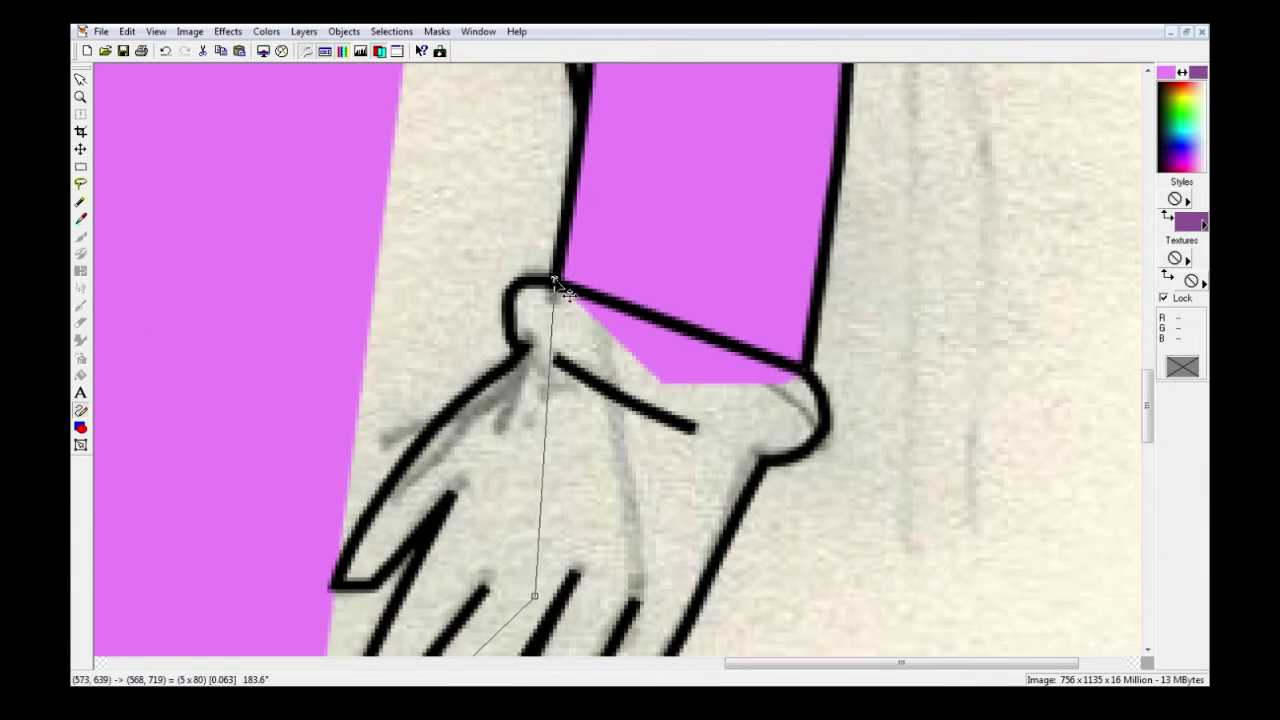
- Trace the dark purple dress shape from the right-hand glove cuff up the dress's edge to the underarm
click(547, 290)
scroll(583, 218, up, 2)
scroll(559, 121, up, 5)
click(543, 169)
scroll(543, 169, up, 7)
click(529, 349)
click(527, 270)
click(539, 88)
scroll(539, 88, up, 4)
click(546, 208)
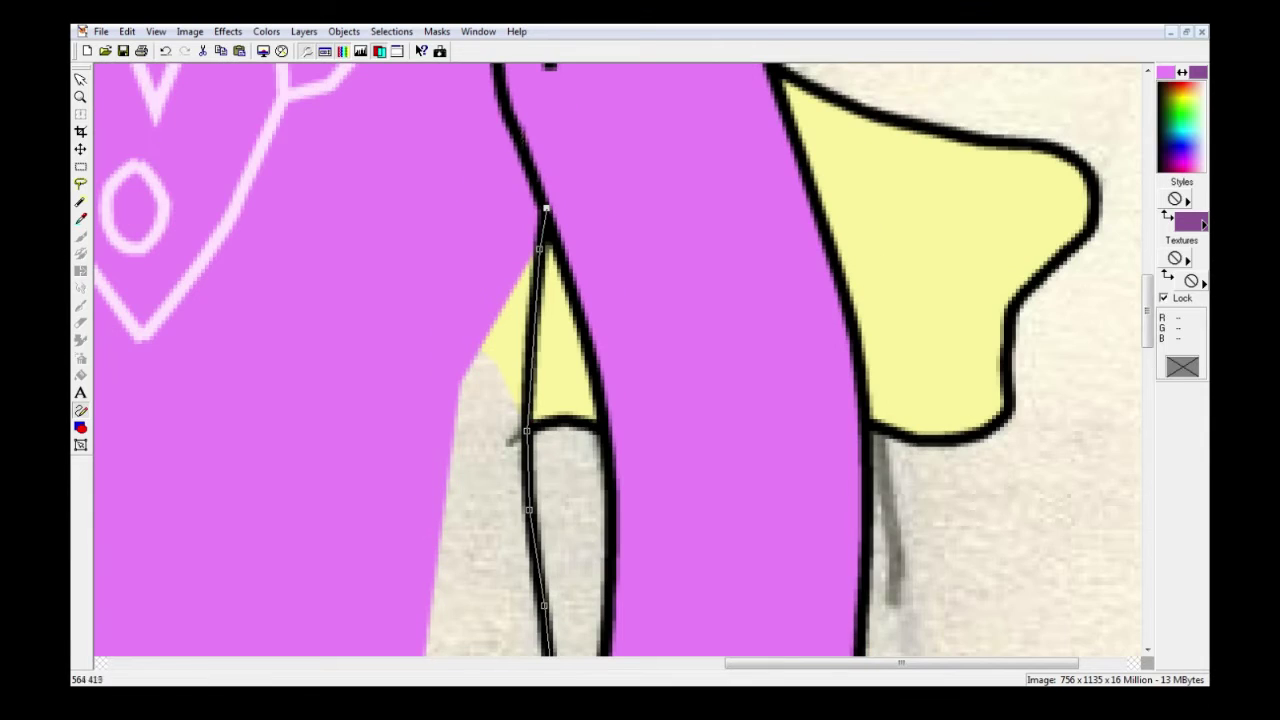
- Trace the dress shape up the right-hand sleeve seam and along the scarf's lower edge to the left-hand shoulder
scroll(510, 123, up, 5)
click(499, 272)
click(493, 184)
scroll(493, 184, up, 4)
click(497, 275)
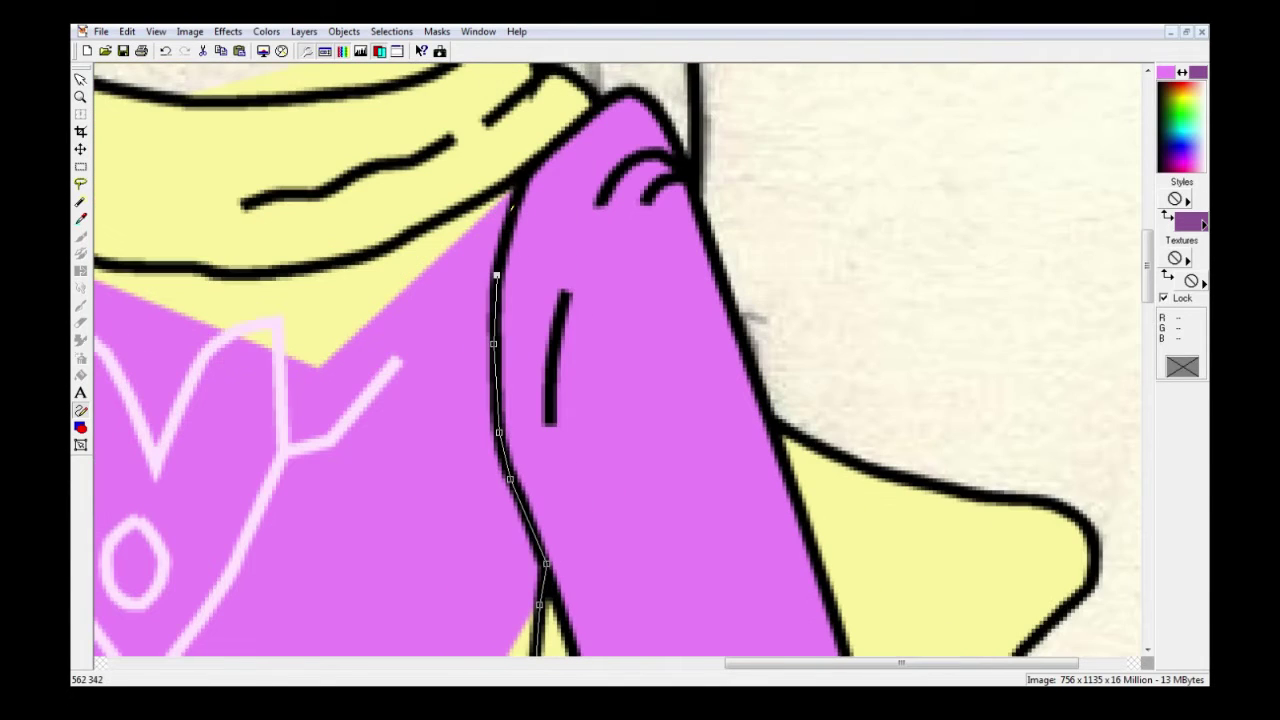
click(338, 262)
click(233, 273)
scroll(122, 265, left, 3)
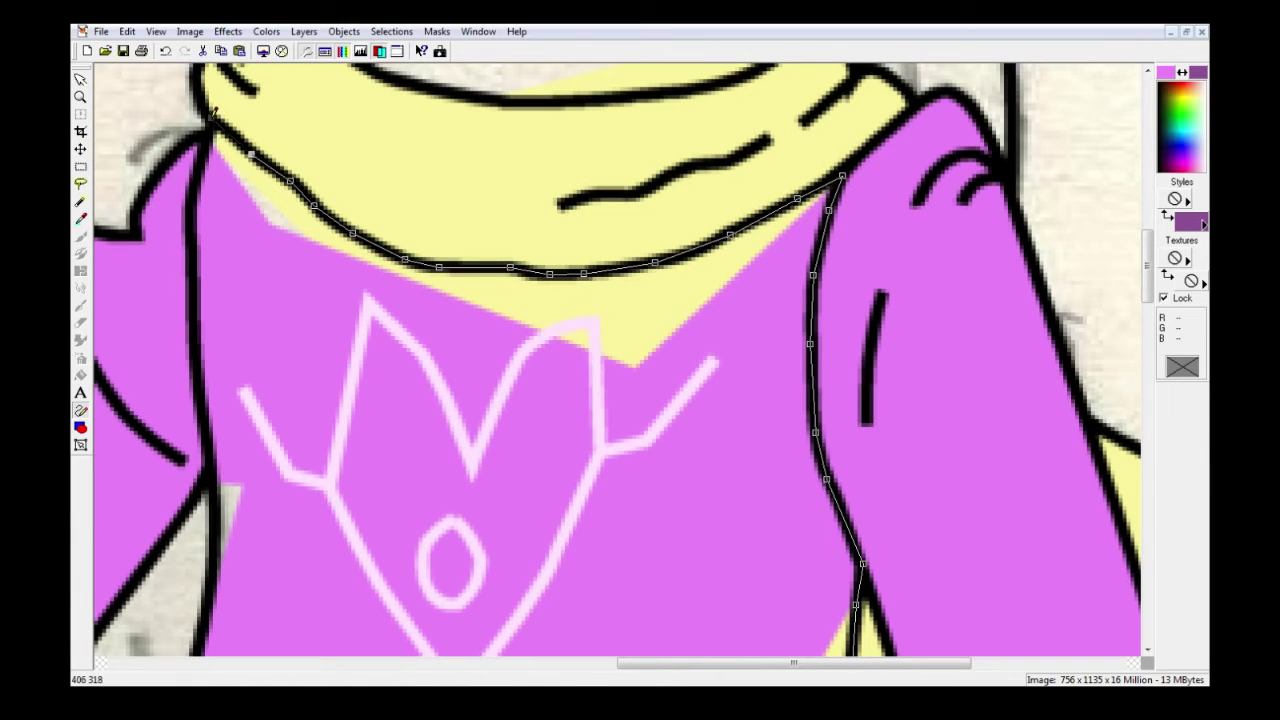
click(211, 118)
- Trace the dress shape down its left-hand side from the shoulder past the underarm
click(193, 183)
click(211, 568)
scroll(211, 575, down, 1)
click(202, 587)
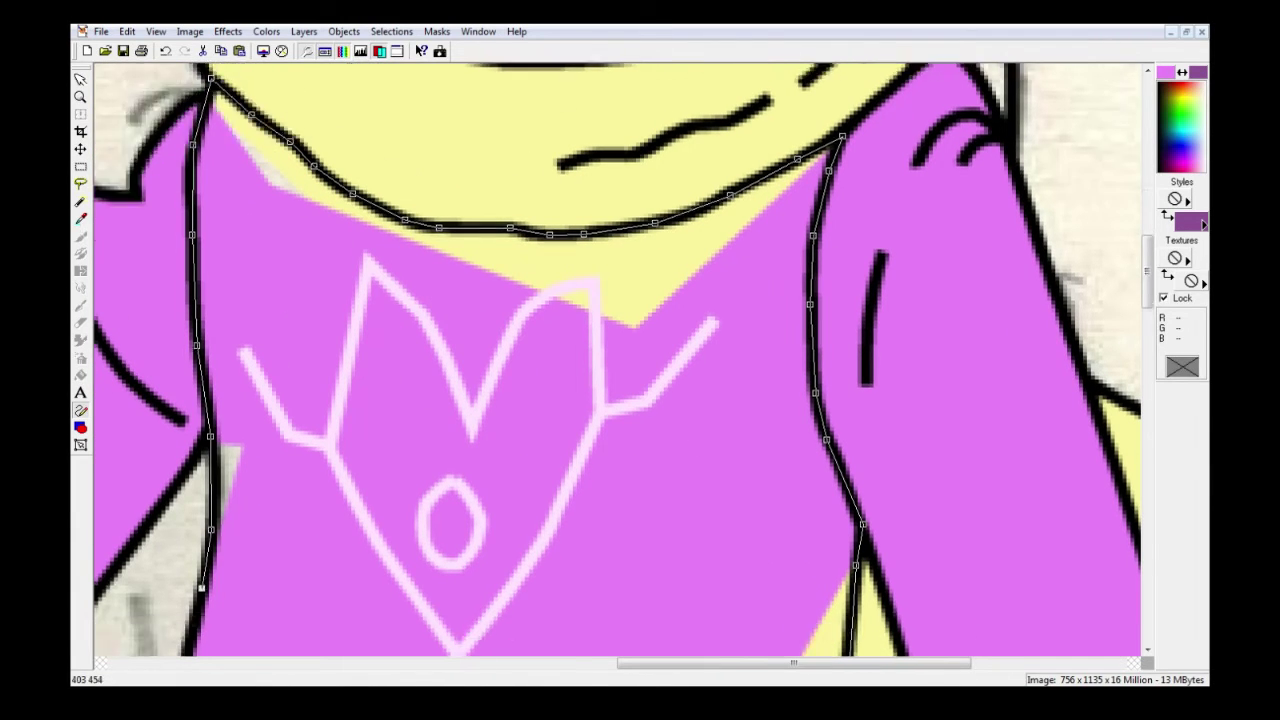
scroll(200, 588, down, 3)
click(172, 592)
- Continue the dress shape down its left-hand waist, adjusting the points to follow the black line
scroll(172, 592, down, 8)
scroll(172, 592, left, 4)
drag(205, 551, 234, 517)
drag(272, 455, 281, 435)
key(ctrl+a)
drag(234, 517, 253, 494)
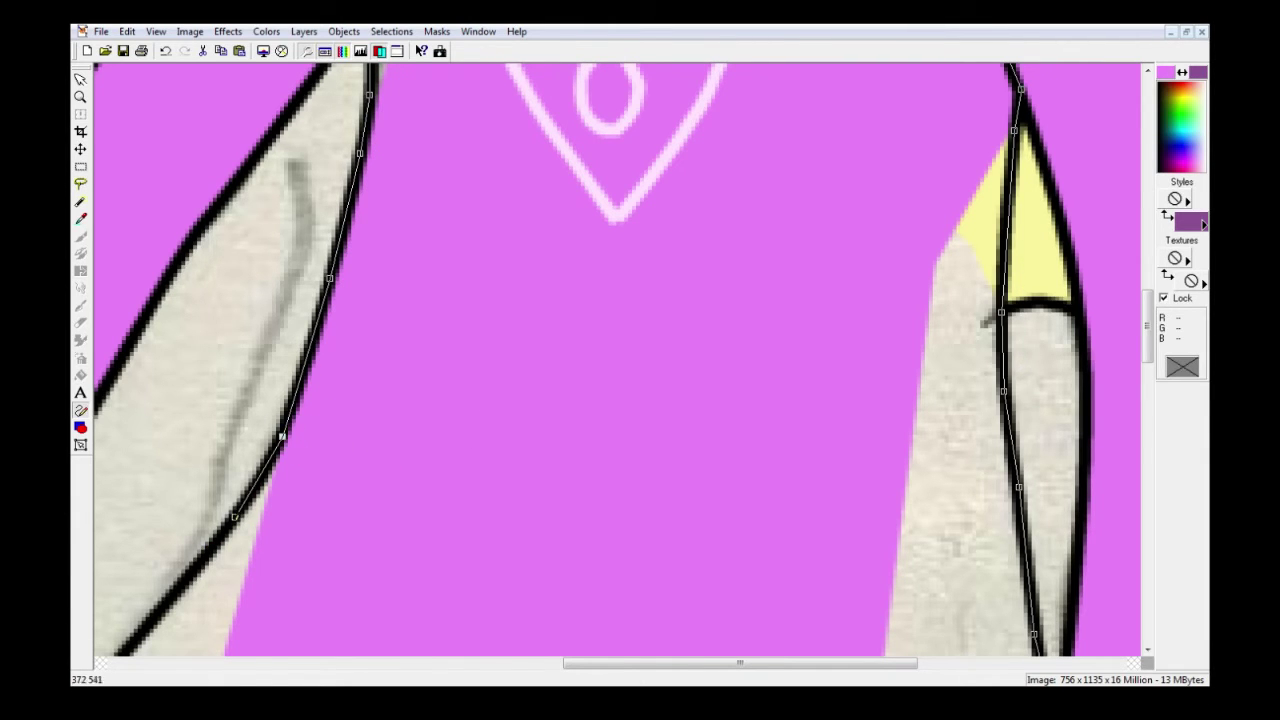
- Trace the dress shape along the flared left-hand side of the skirt and around its lower curve
scroll(251, 486, down, 3)
scroll(251, 486, left, 2)
scroll(224, 520, down, 3)
scroll(224, 520, left, 2)
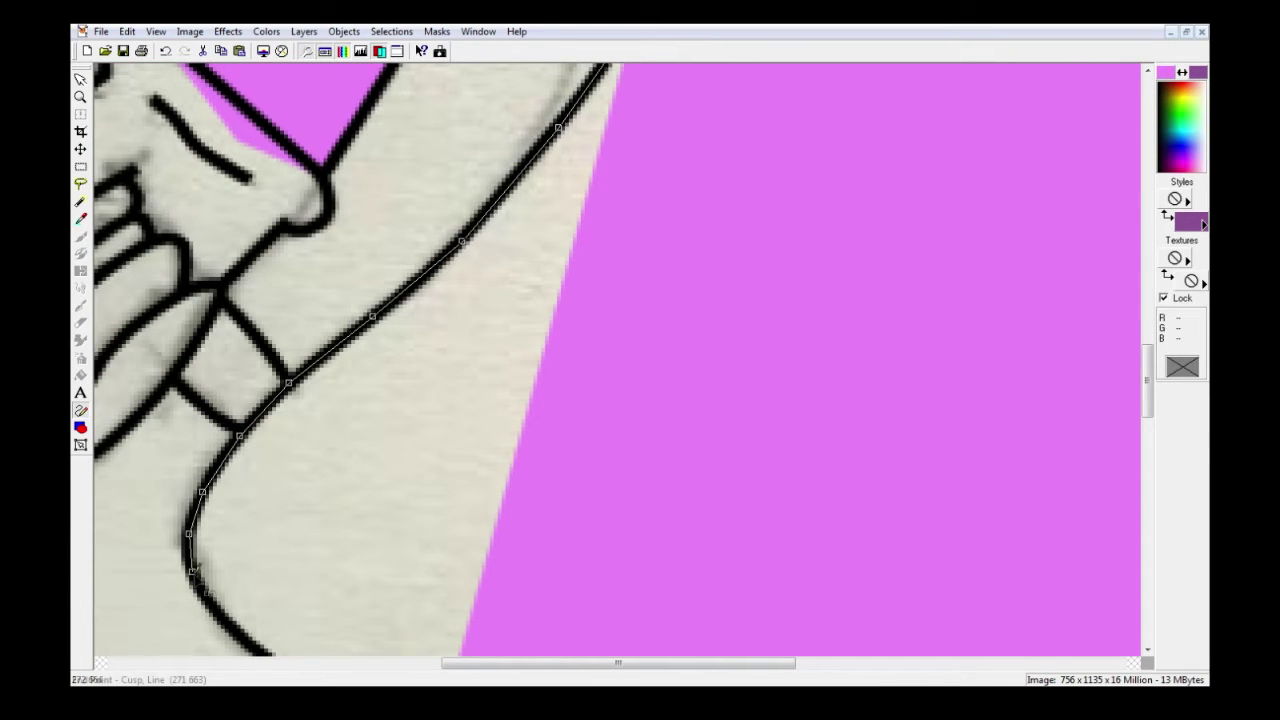
click(206, 602)
scroll(206, 602, down, 3)
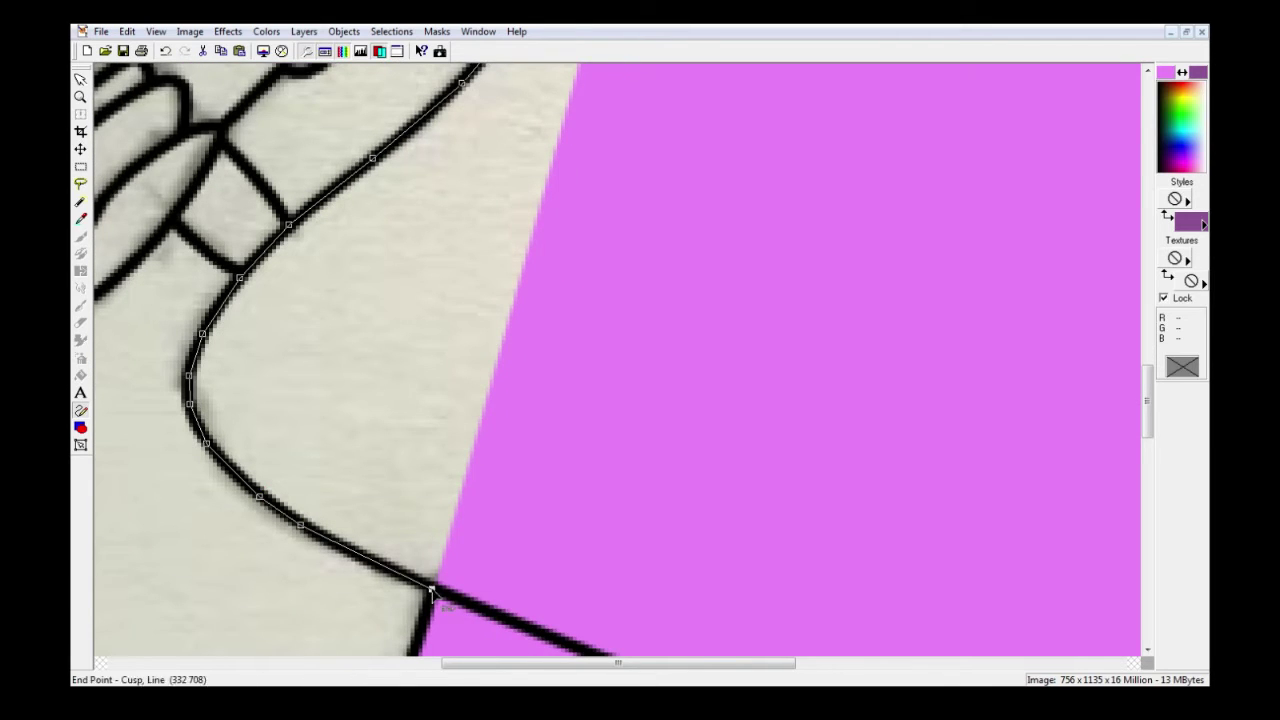
- Trace the dress shape along the hem from the left-hand leg towards the right-hand glove
scroll(432, 592, down, 1)
click(498, 540)
click(586, 573)
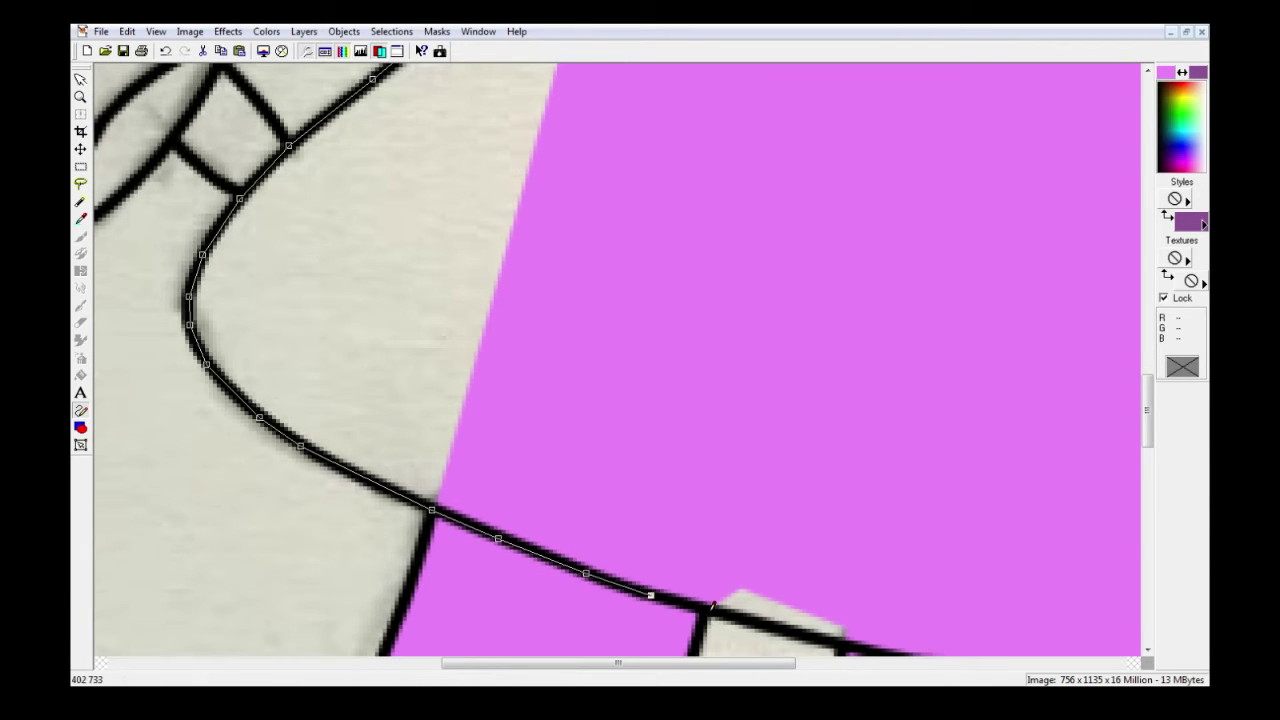
click(710, 609)
scroll(712, 605, down, 1)
click(1030, 588)
scroll(1030, 588, right, 1)
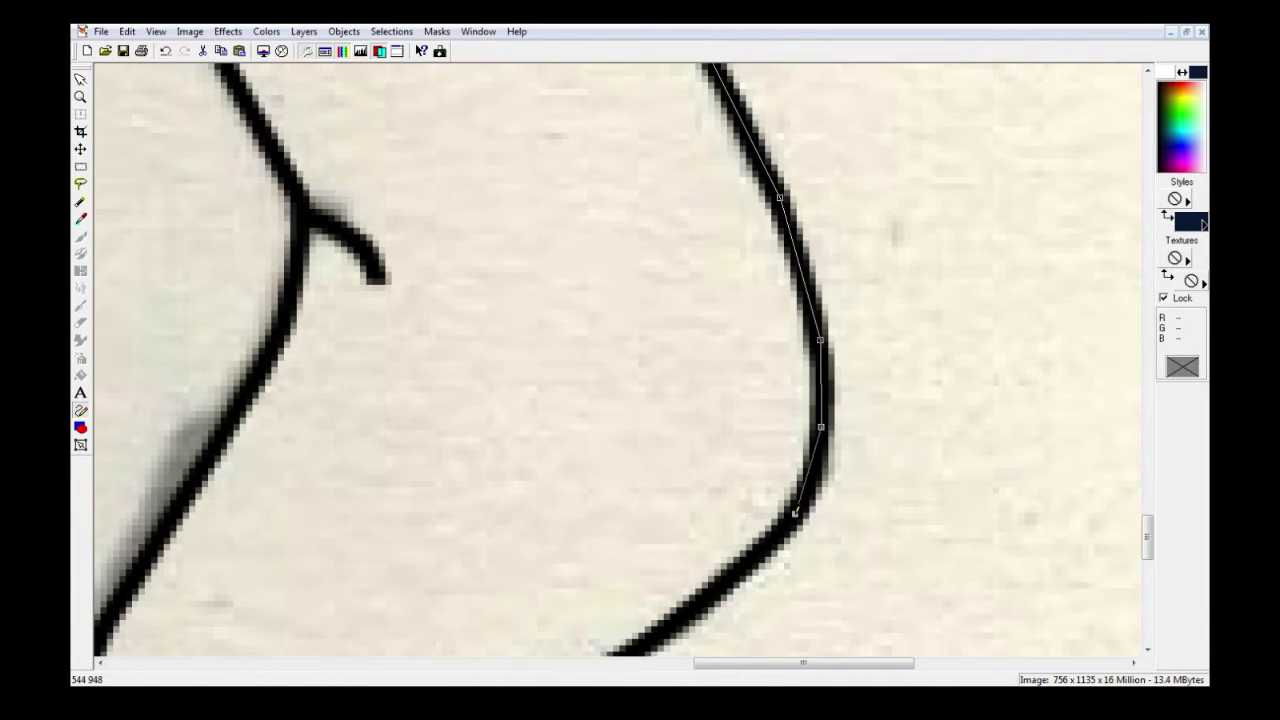
- Trace the right-hand boot shape around the heel, along the sole and around the toe
drag(797, 513, 803, 511)
scroll(616, 468, down, 1)
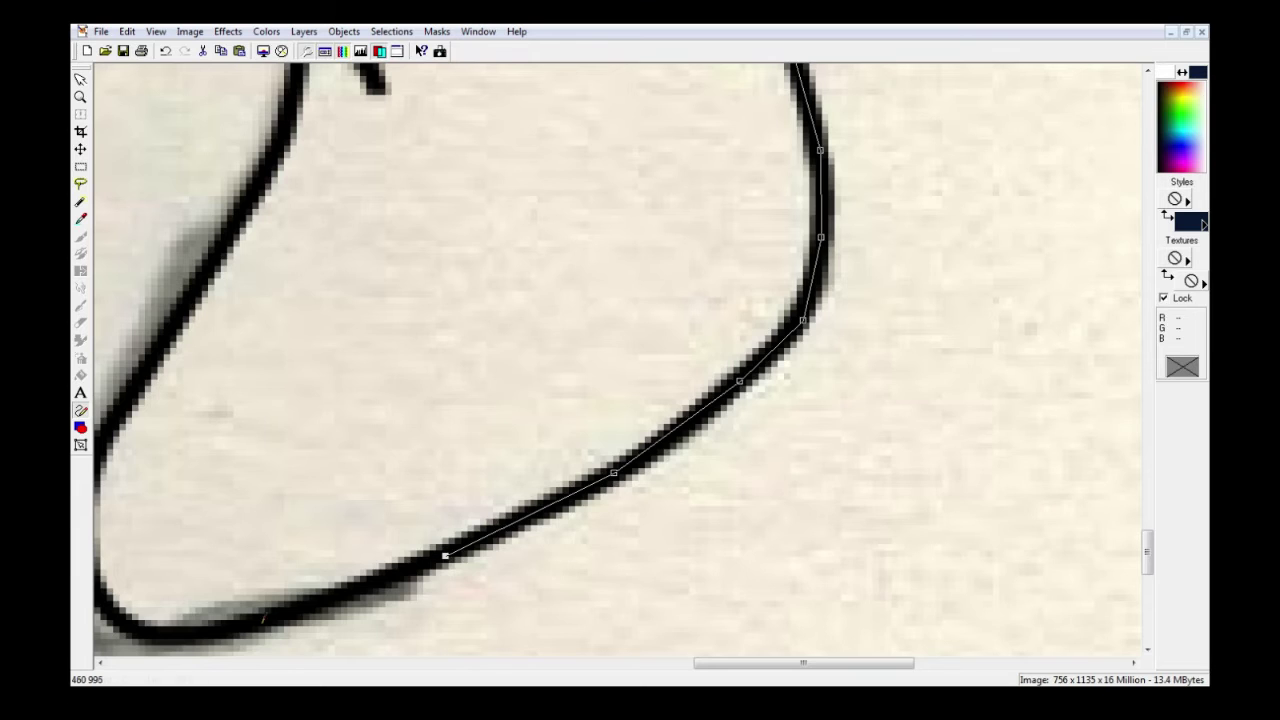
scroll(182, 638, left, 2)
click(256, 627)
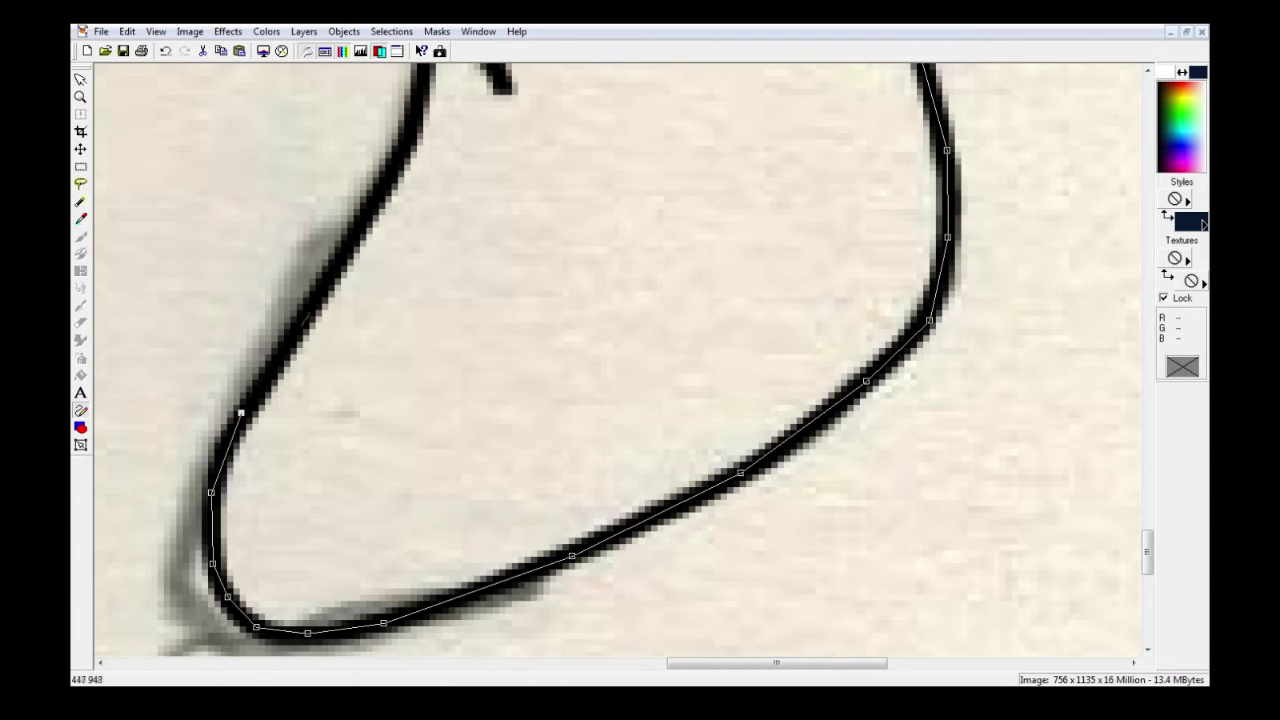
- Trace the right-hand boot shape past the ankle crease and along the top edge, closing it with a dark navy fill
scroll(616, 360, up, 4)
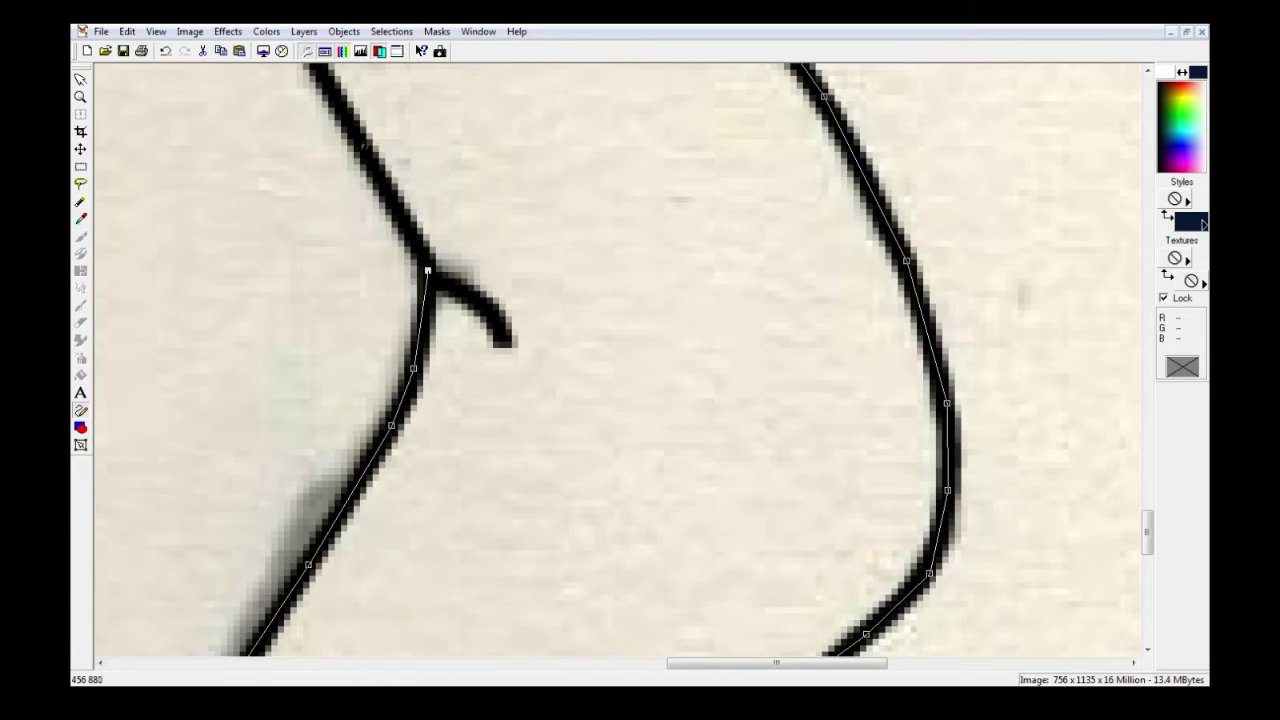
scroll(616, 360, up, 2)
scroll(464, 182, up, 2)
click(490, 180)
click(549, 150)
click(640, 105)
scroll(486, 338, down, 7)
scroll(486, 338, left, 2)
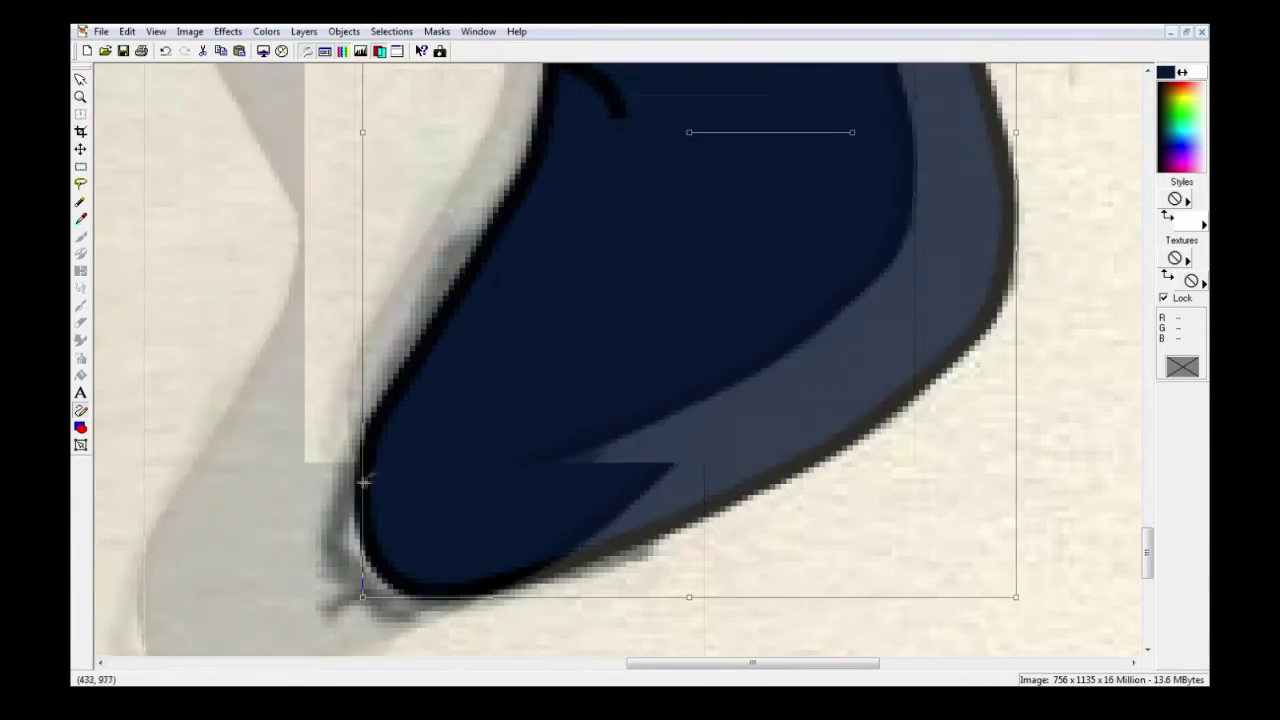
- Draw a small rounded white highlight shape on the toe of the right-hand boot
click(1184, 31)
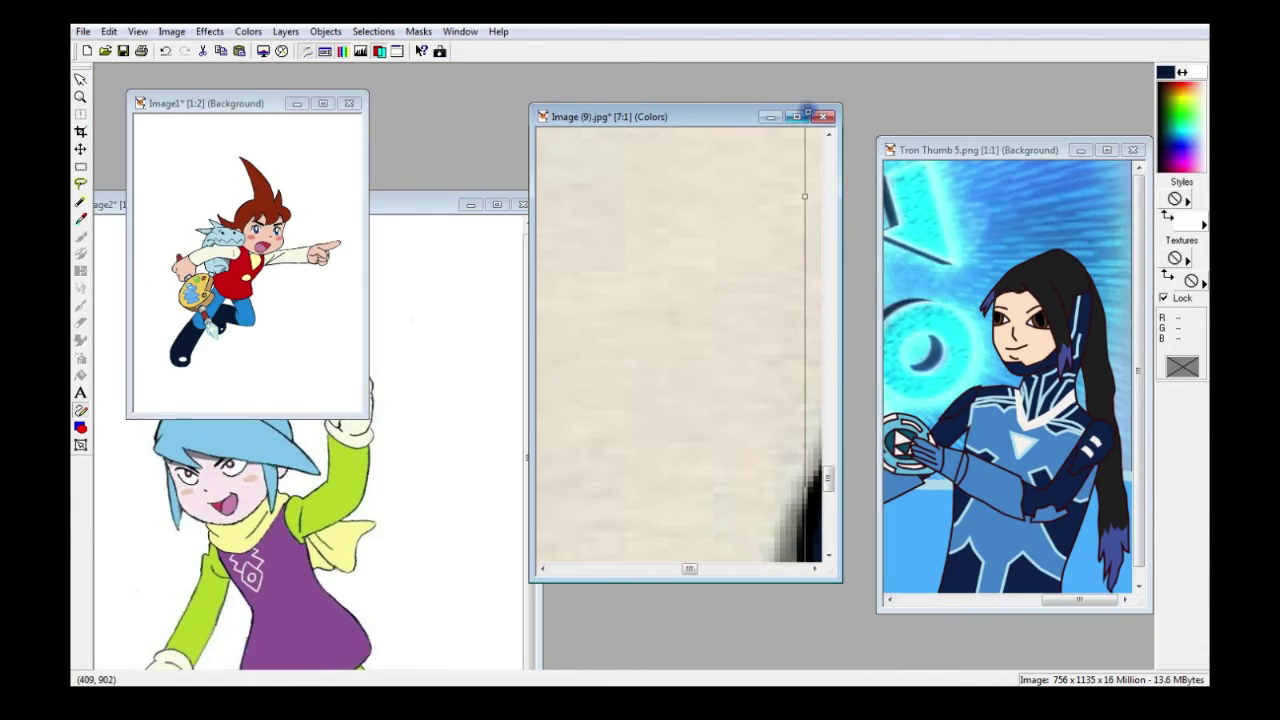
click(799, 114)
drag(506, 440, 471, 395)
click(487, 373)
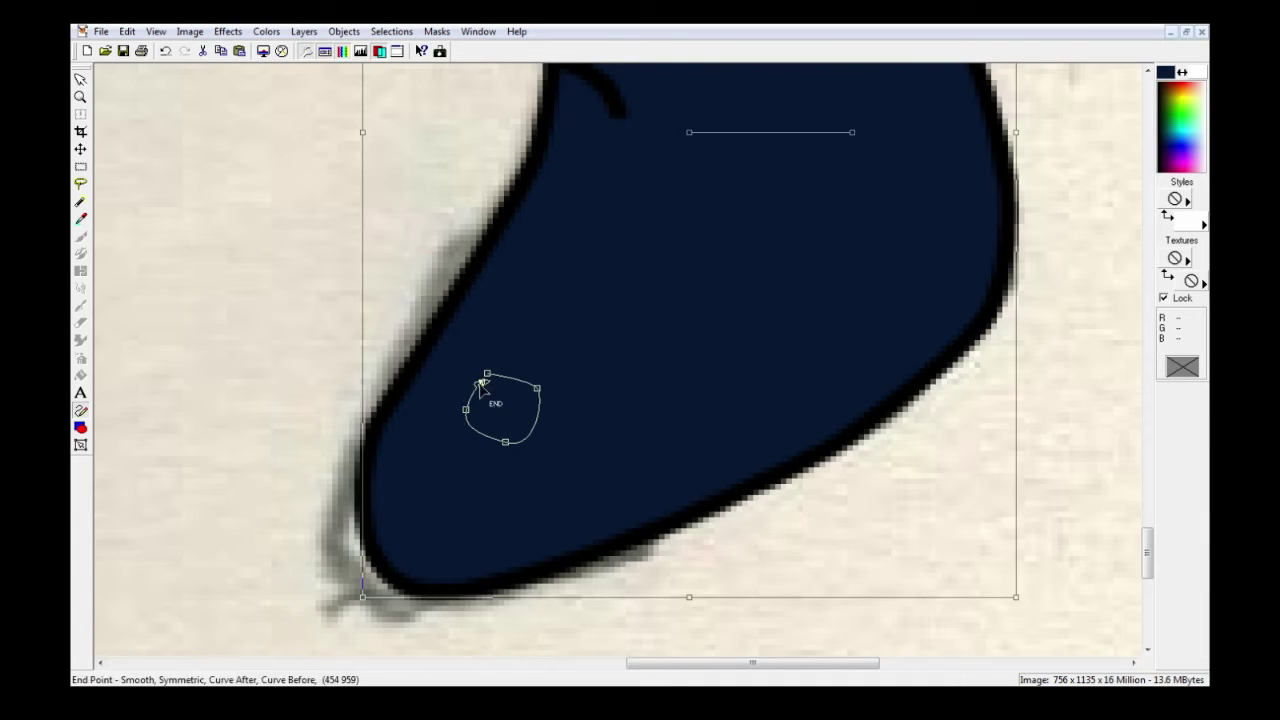
- Trace the left-hand boot along its black outline as a dark navy filled shape and add a small highlight shape near its toe
scroll(895, 358, down, 3)
scroll(885, 348, down, 2)
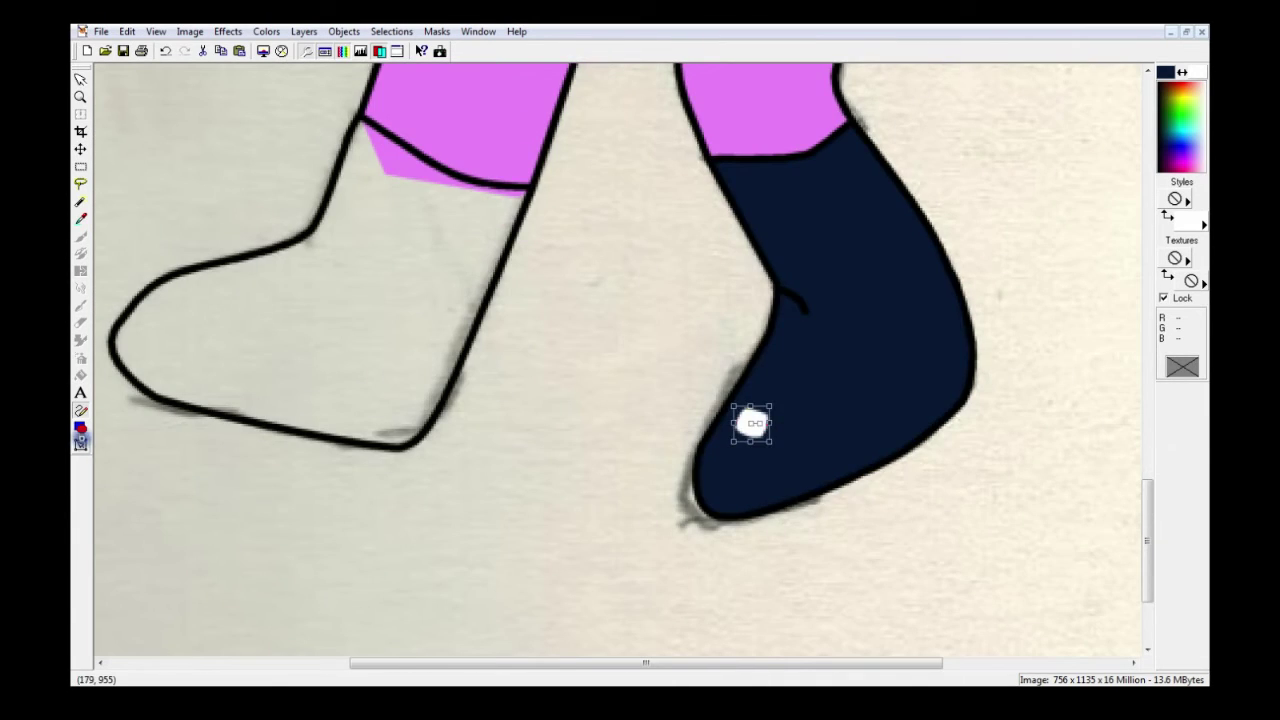
scroll(650, 310, up, 2)
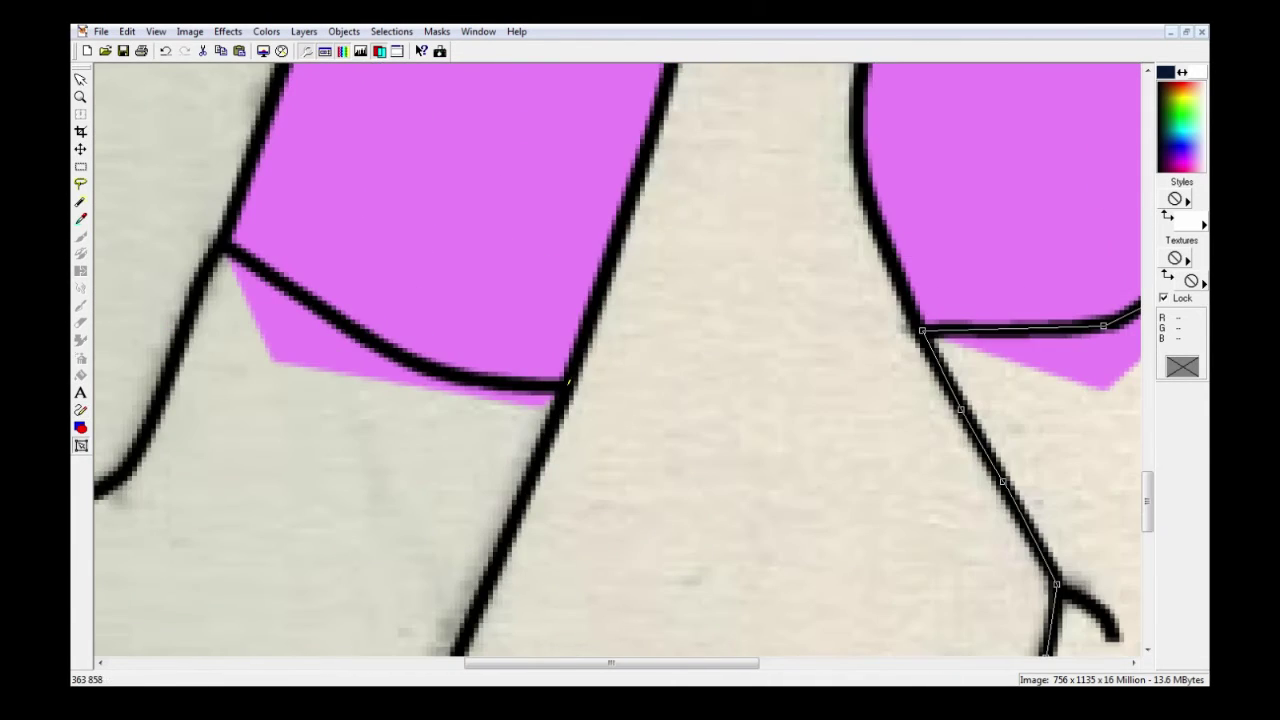
scroll(373, 515, down, 6)
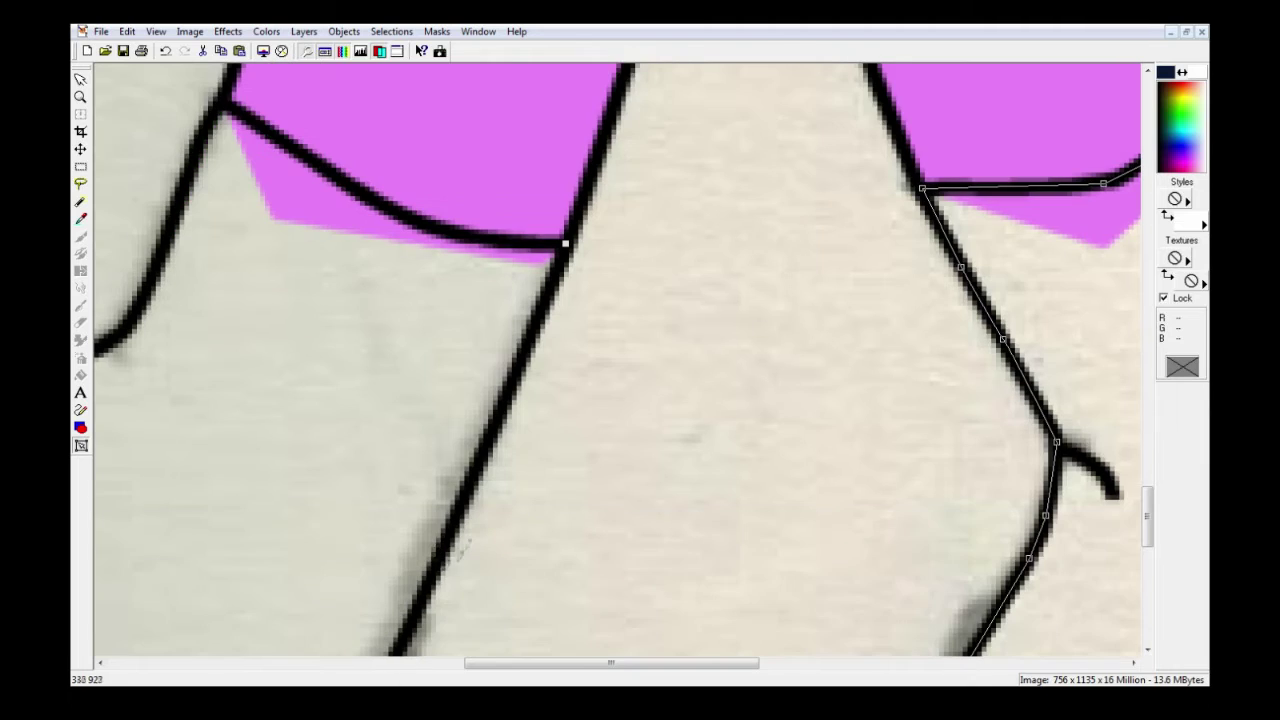
click(181, 560)
scroll(186, 503, left, 4)
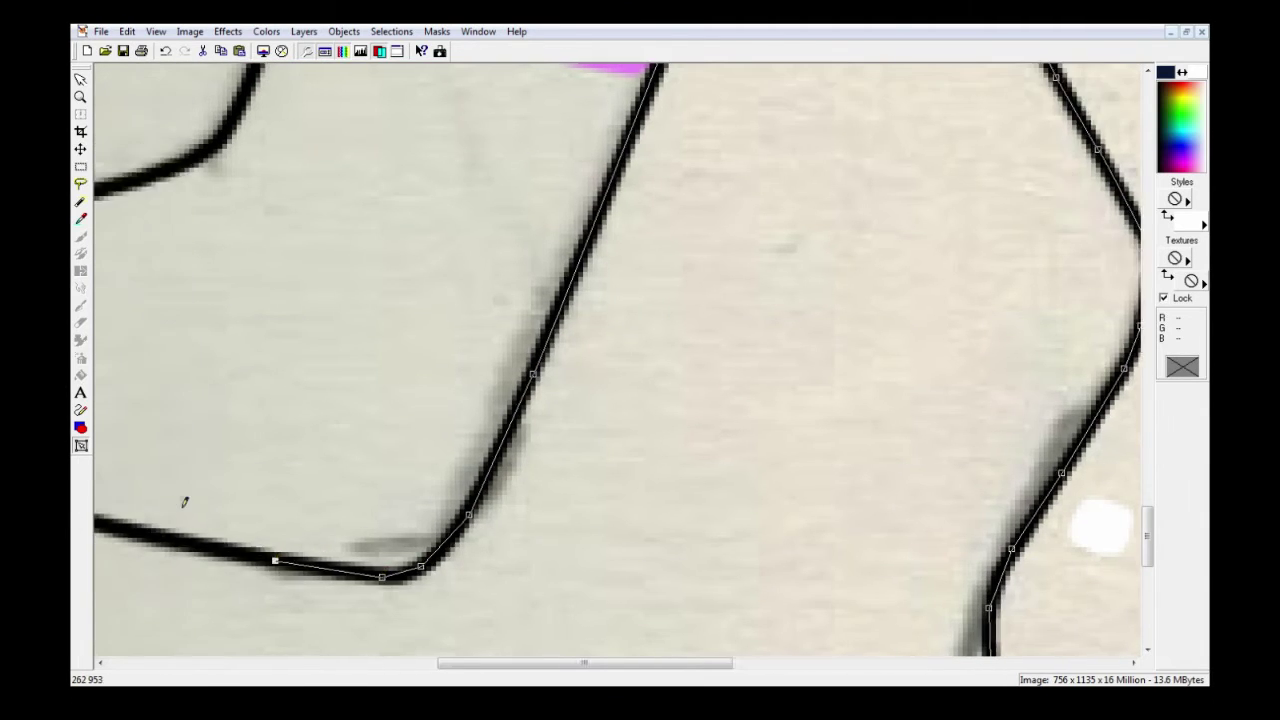
drag(182, 252, 171, 264)
scroll(506, 134, up, 4)
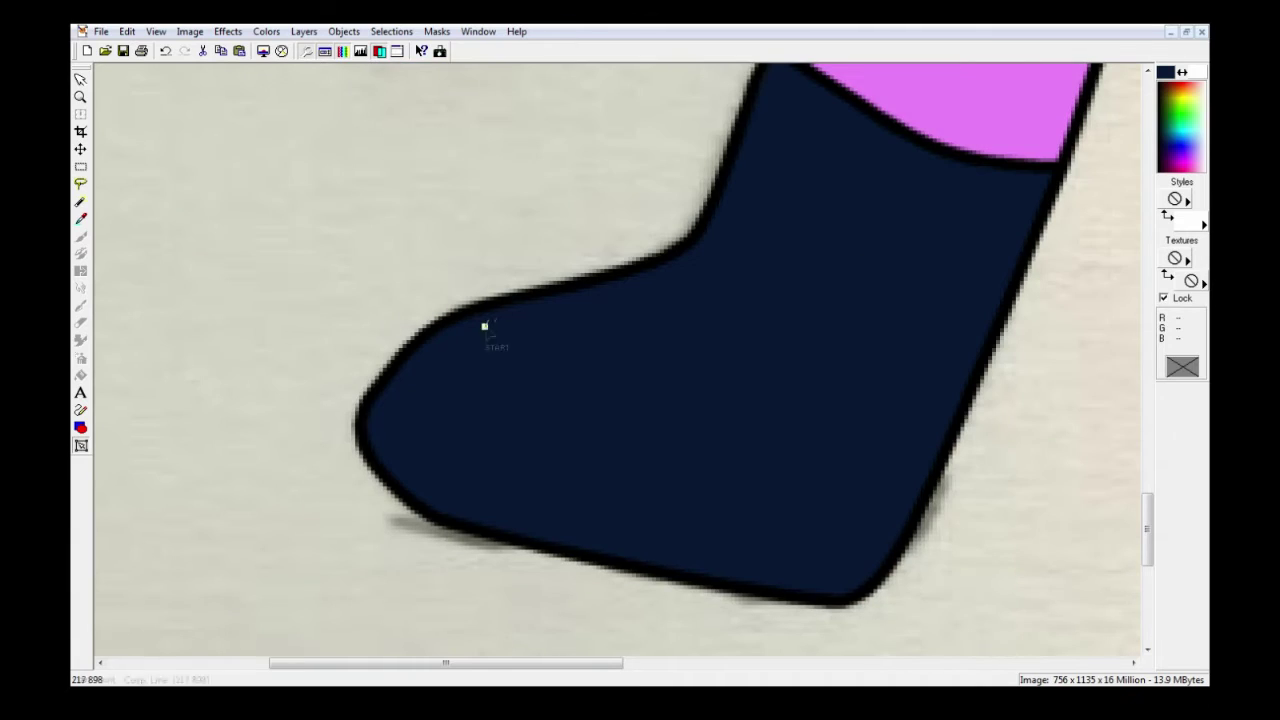
drag(519, 333, 453, 335)
drag(482, 323, 488, 323)
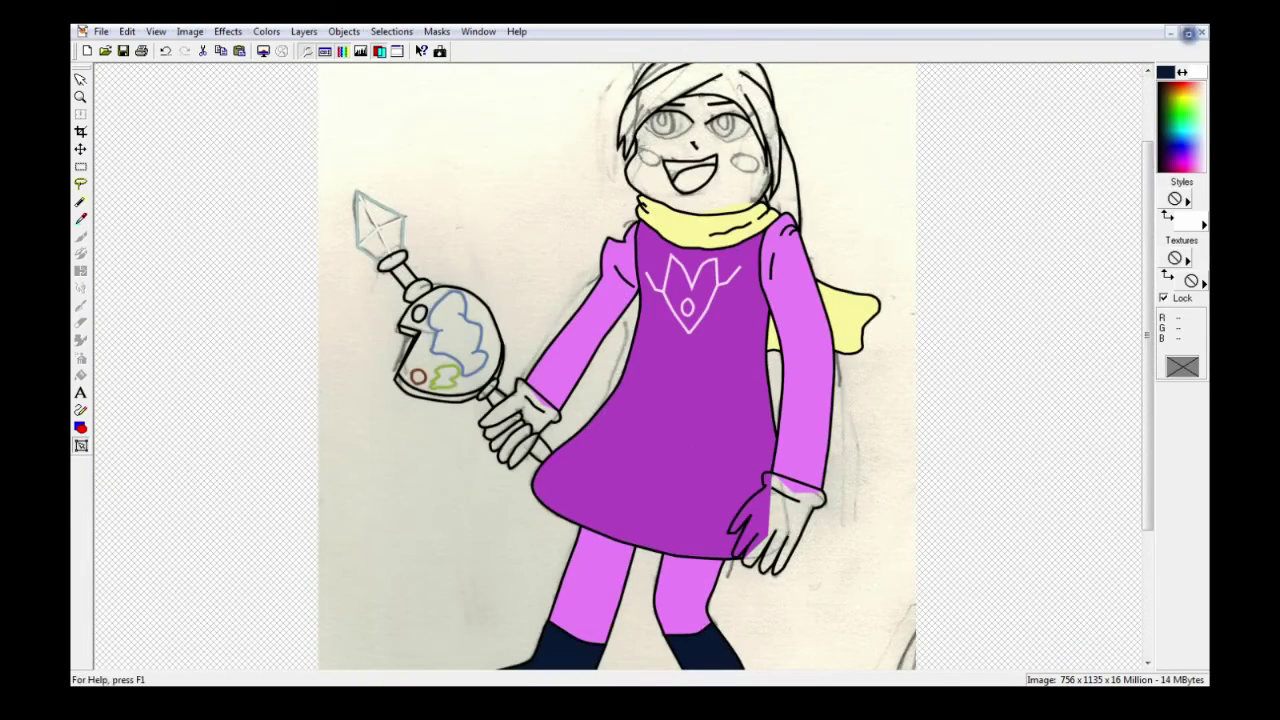
- Sample the dark red of the reference brush handle and trace the handle shape from the collar below the tip down to the dress
click(1188, 33)
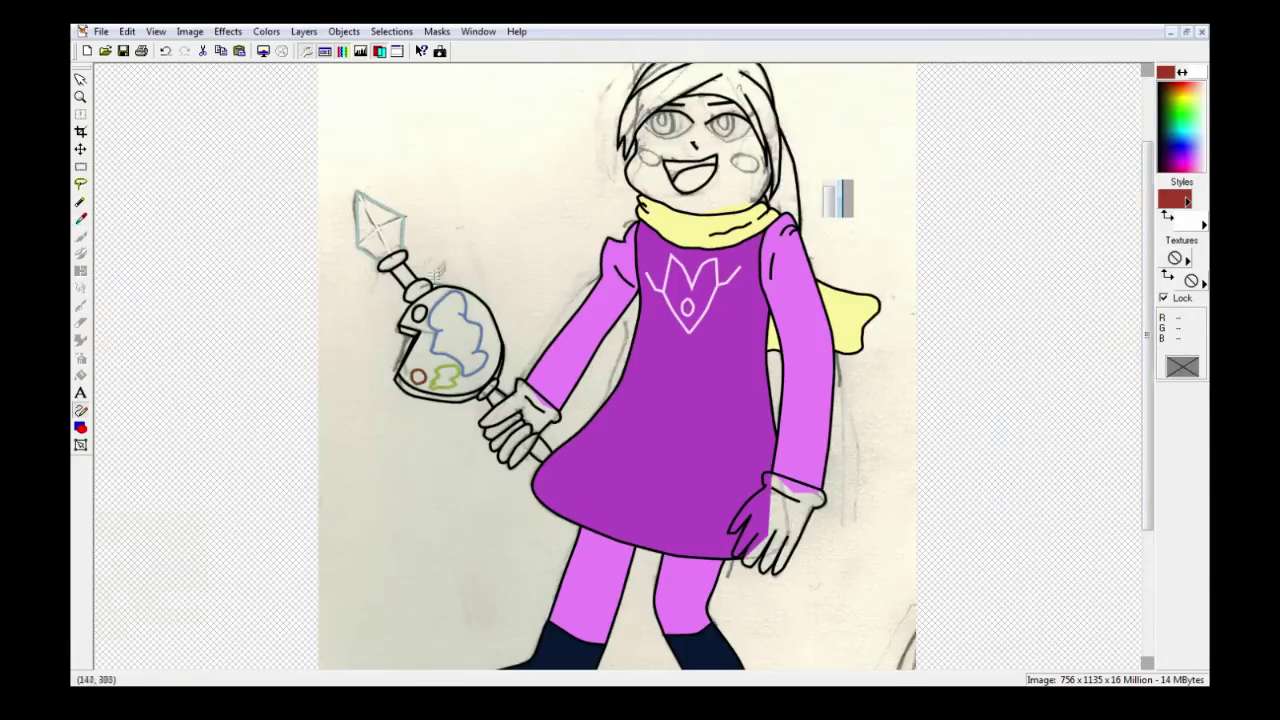
scroll(410, 265, up, 5)
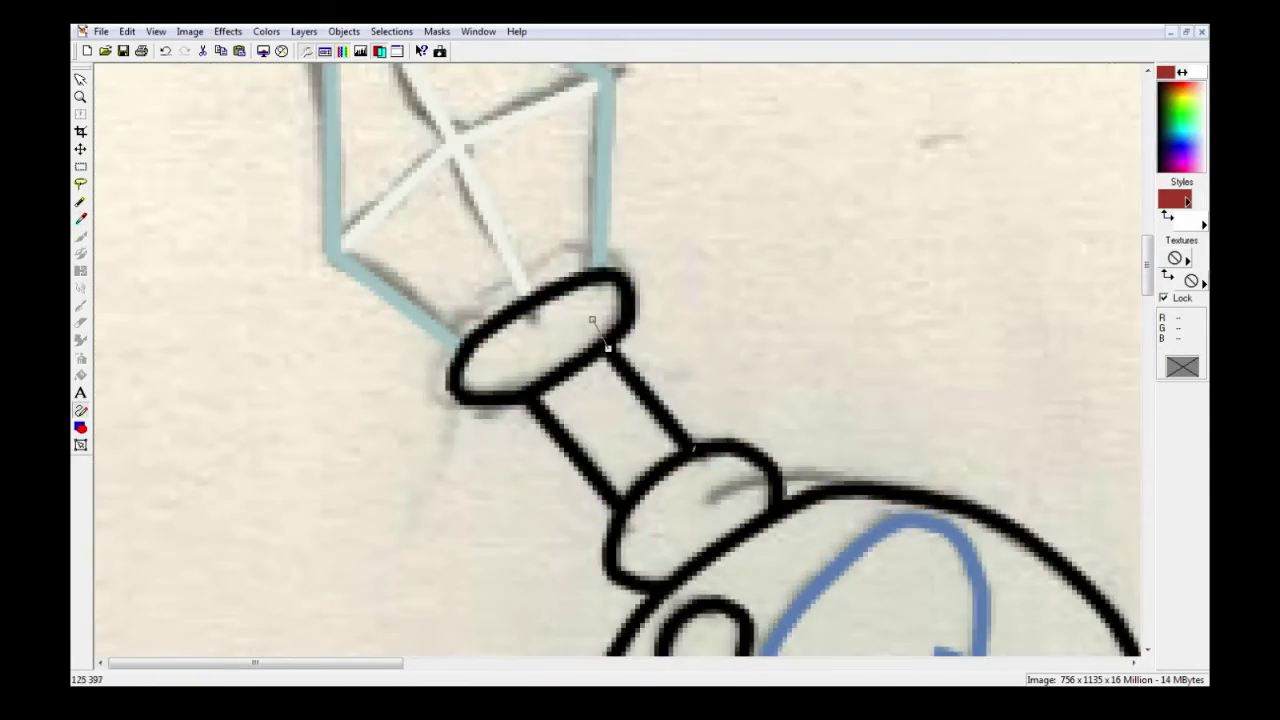
scroll(693, 450, down, 8)
scroll(693, 450, right, 3)
scroll(945, 343, down, 10)
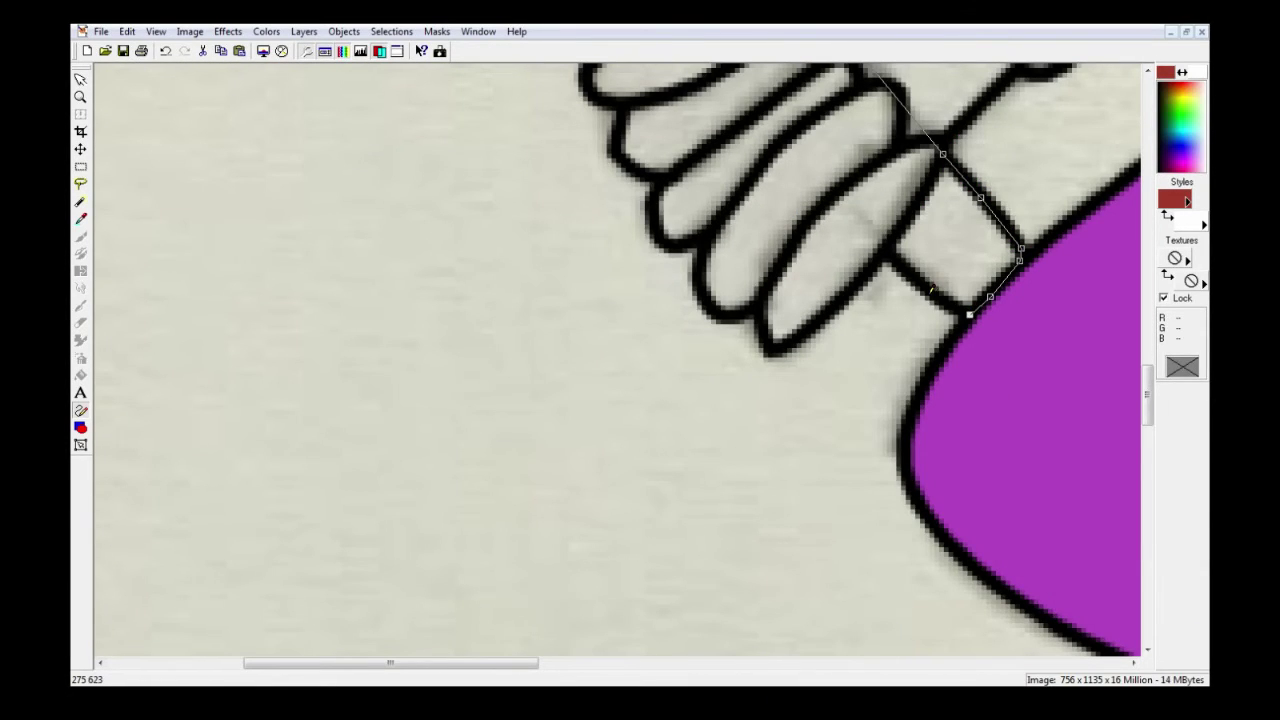
- Trace the handle shape back up its other side through the hand and palette, closing it inside the collar
scroll(856, 226, up, 3)
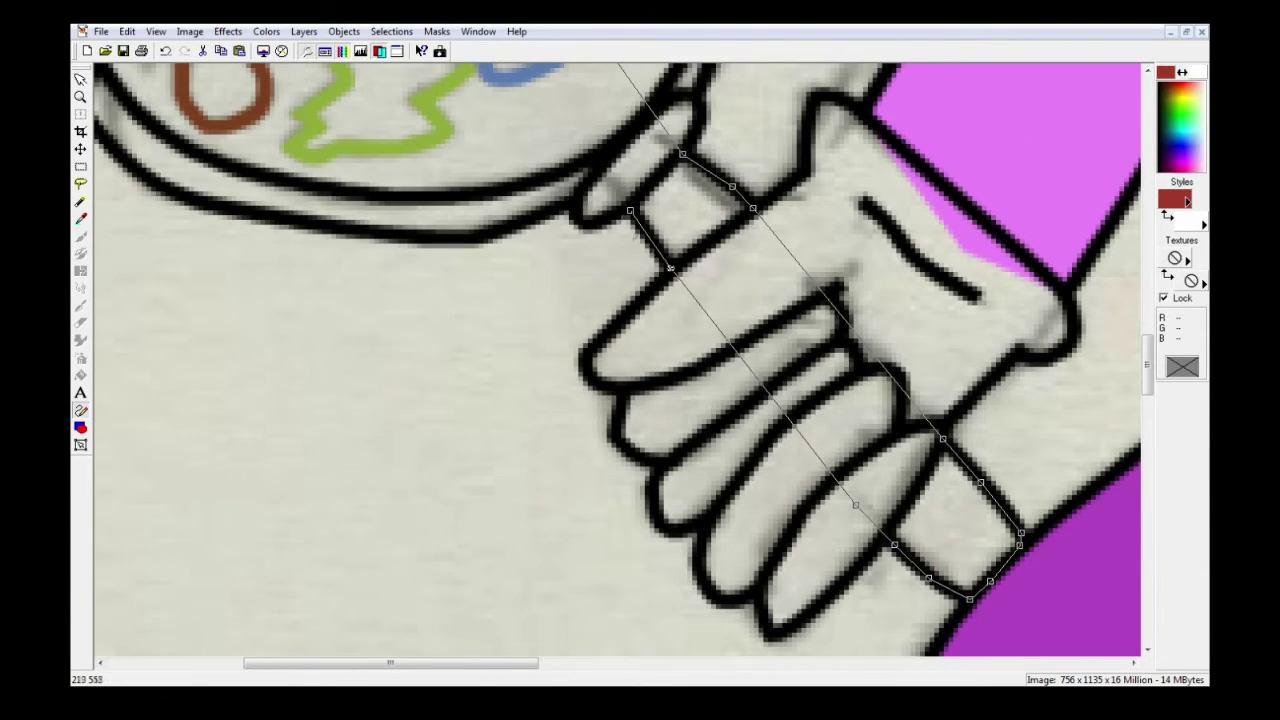
scroll(640, 300, up, 1)
scroll(525, 227, up, 5)
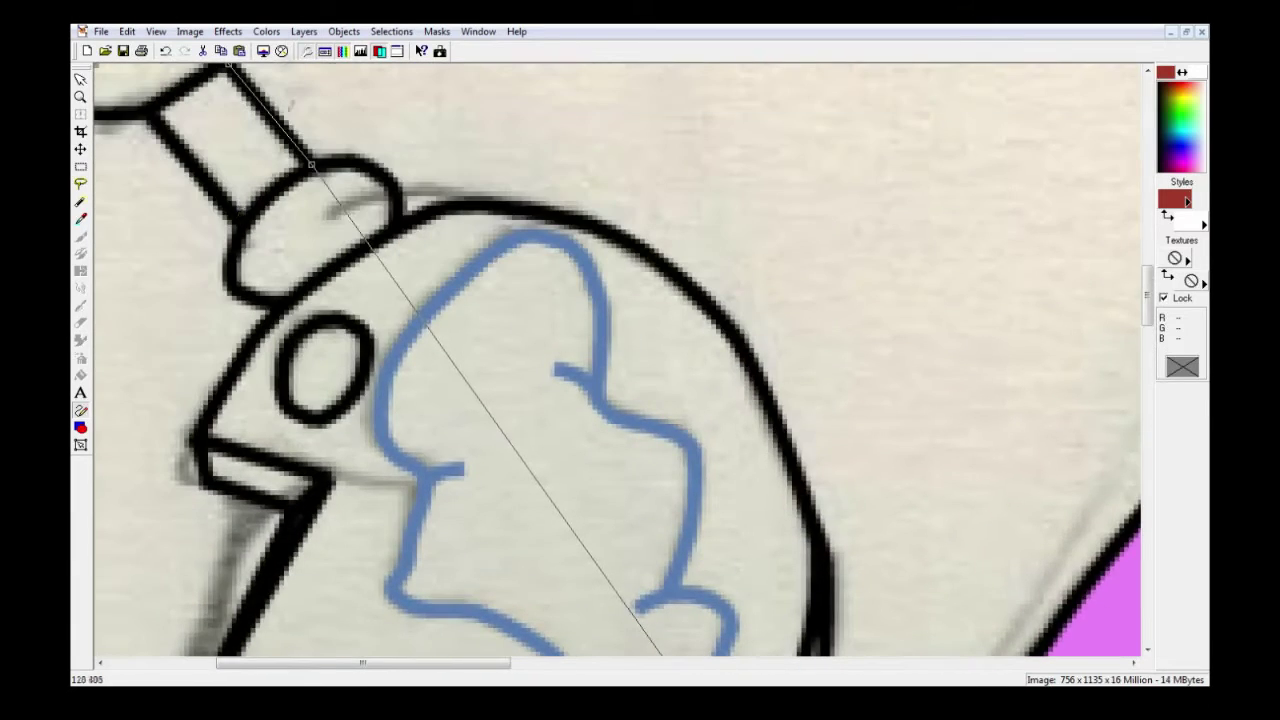
scroll(240, 214, up, 1)
click(213, 130)
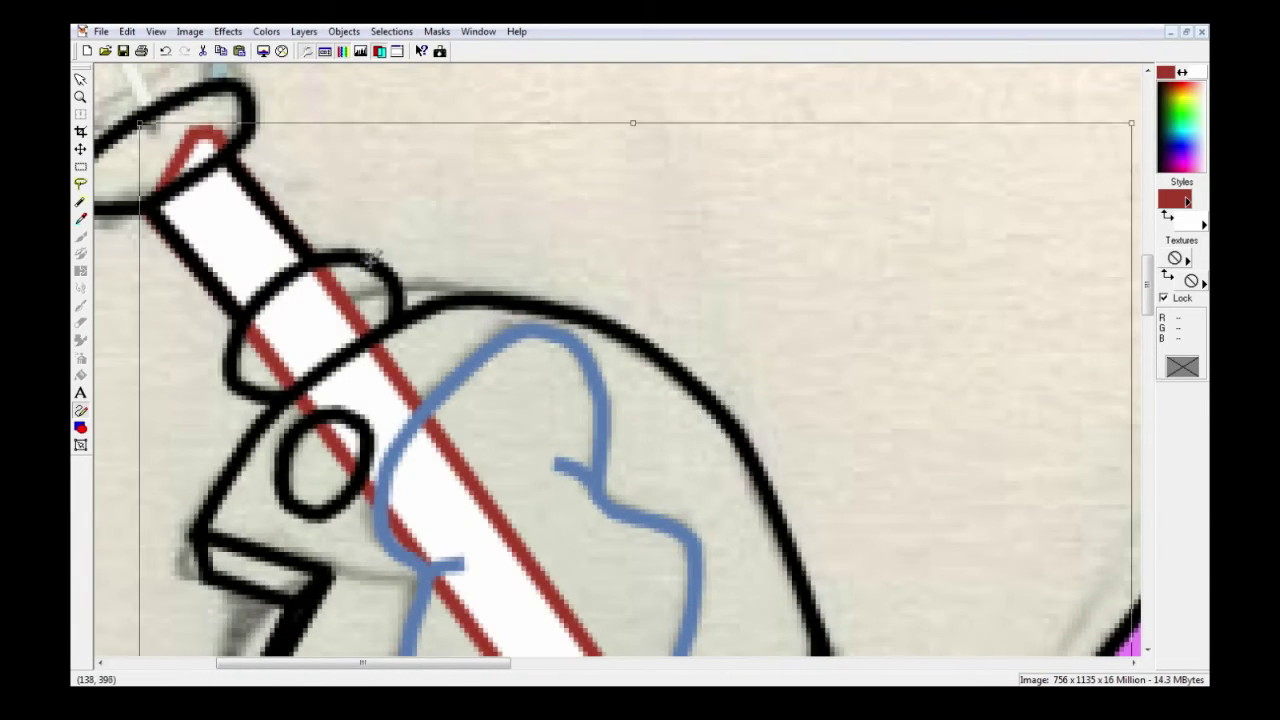
- Remove the handle shape's outline and give it a dark red fill
right_click(234, 227)
click(300, 537)
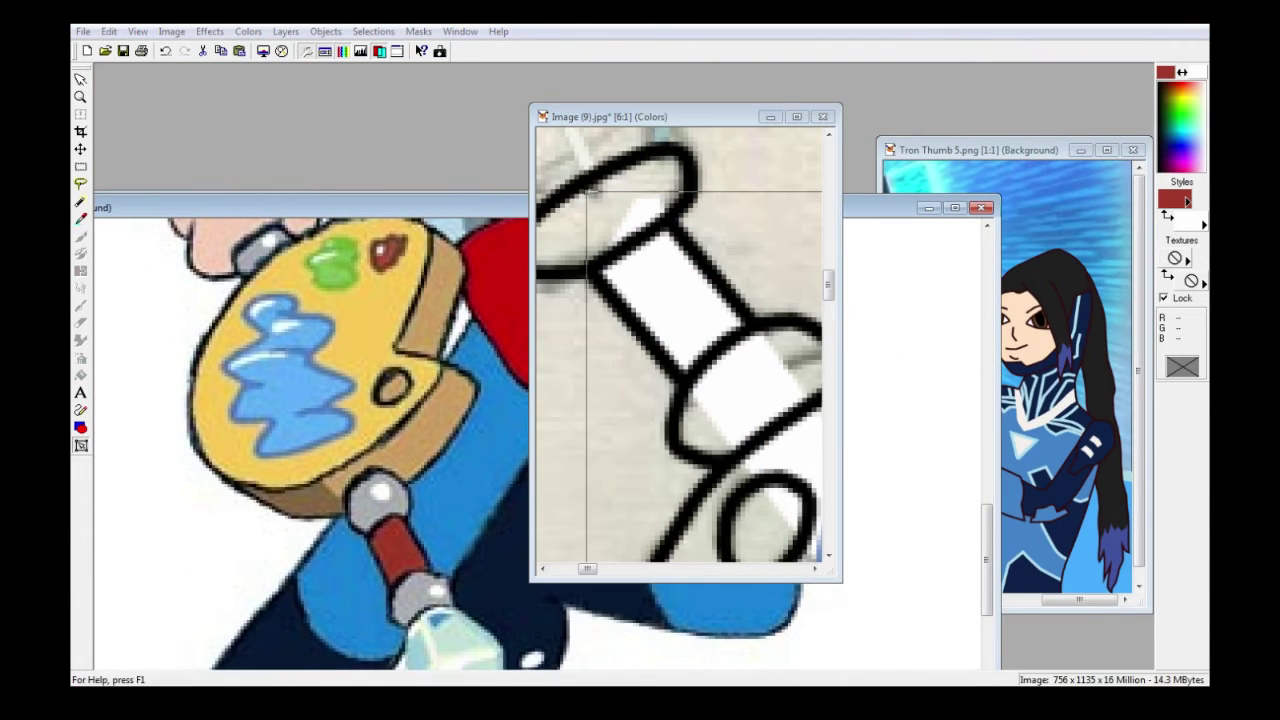
click(650, 270)
- Draw the palette's rim as a dark brown shaded shape and a light tan shape, using colours sampled from the reference palette
click(80, 218)
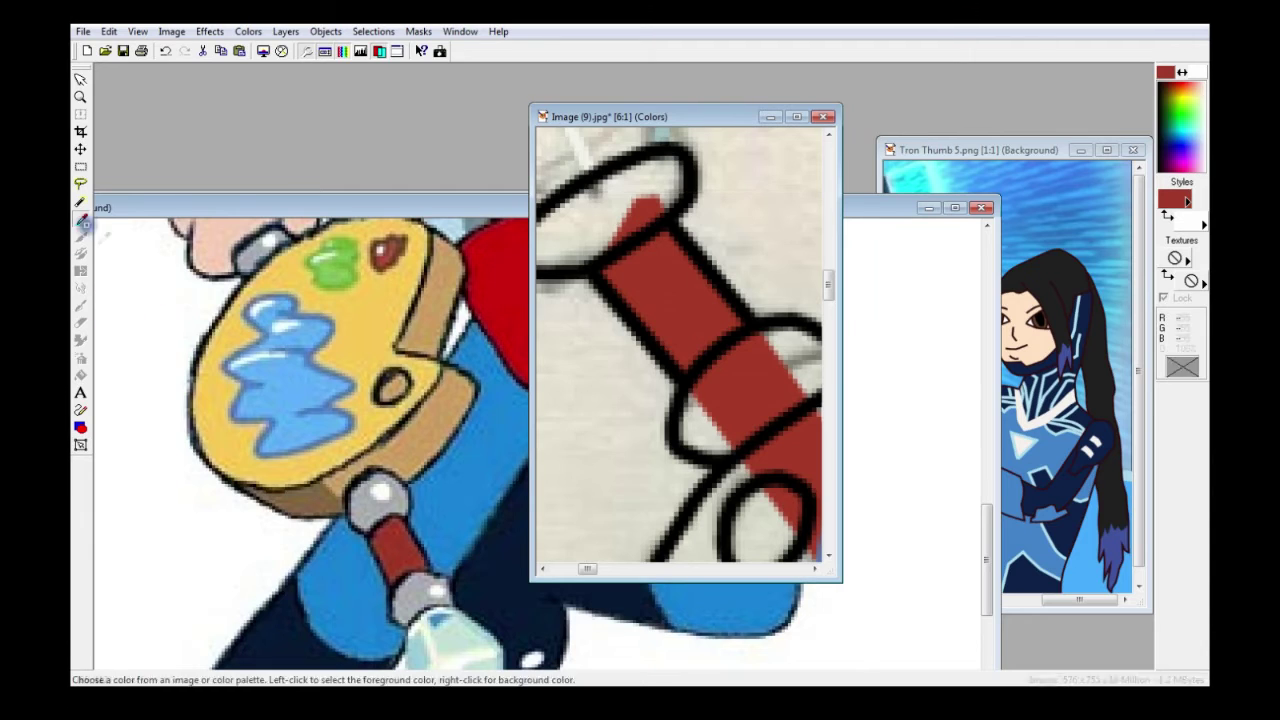
click(378, 322)
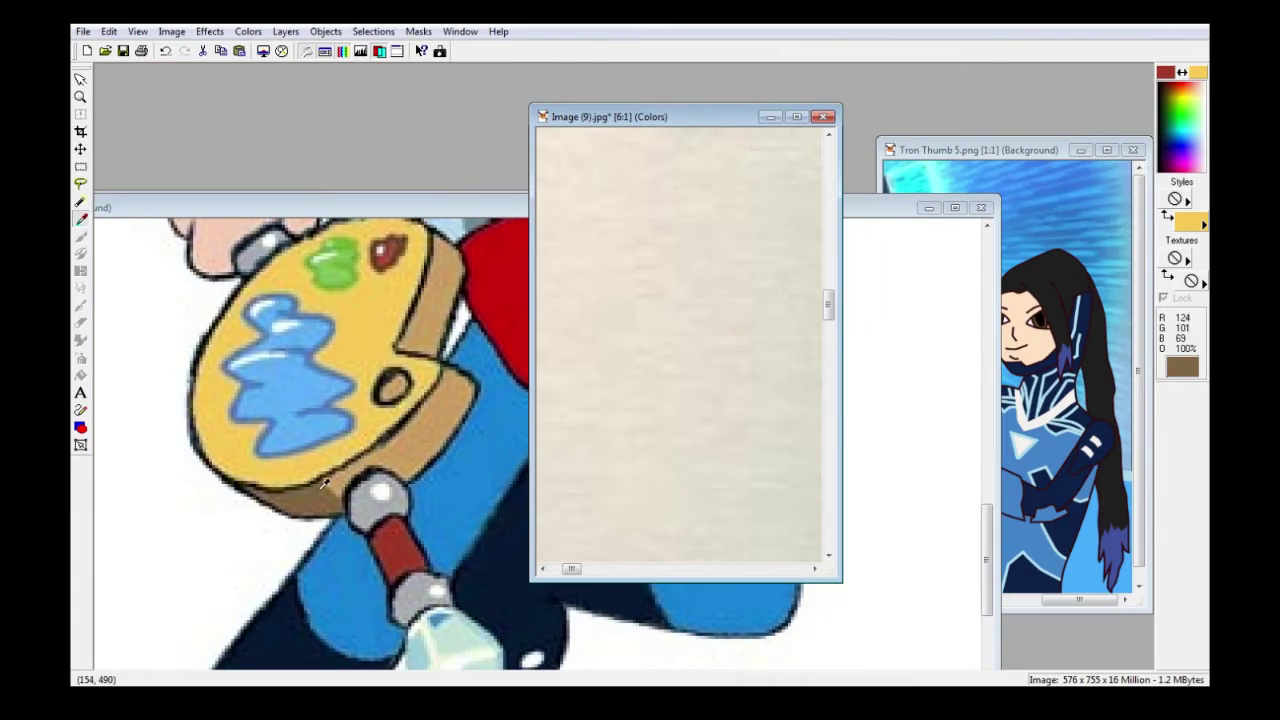
click(594, 148)
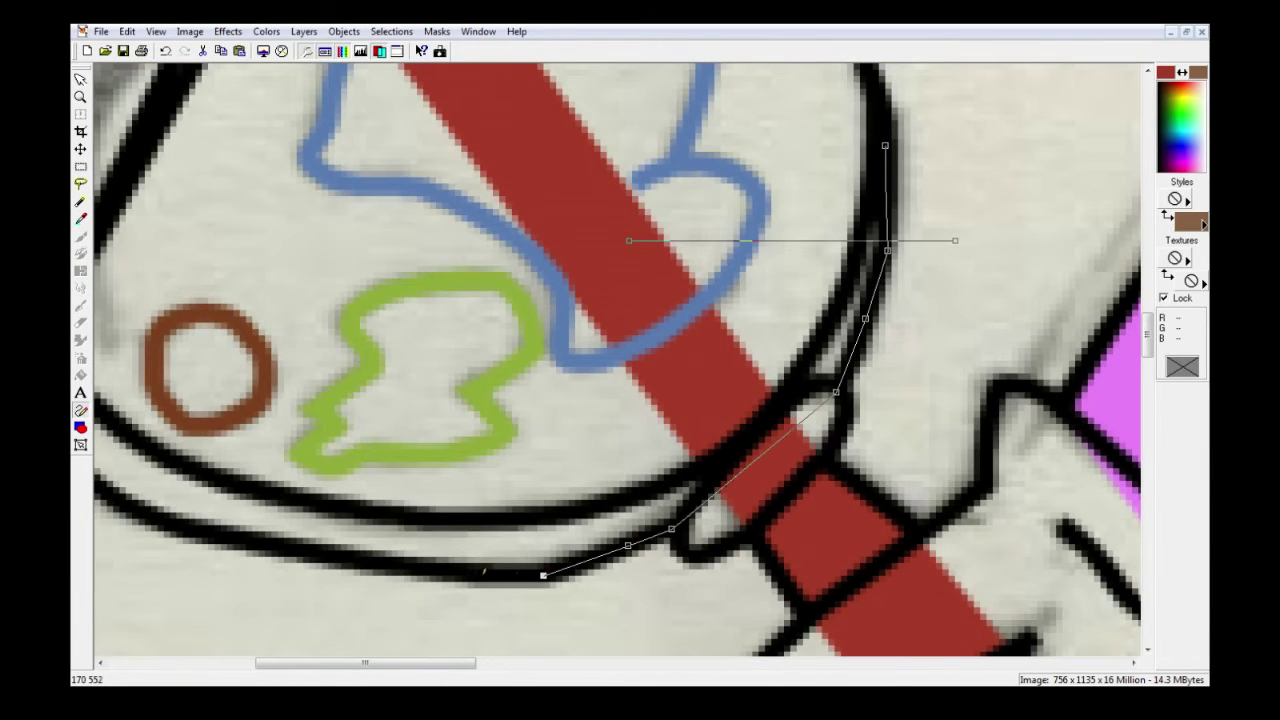
click(470, 516)
click(463, 576)
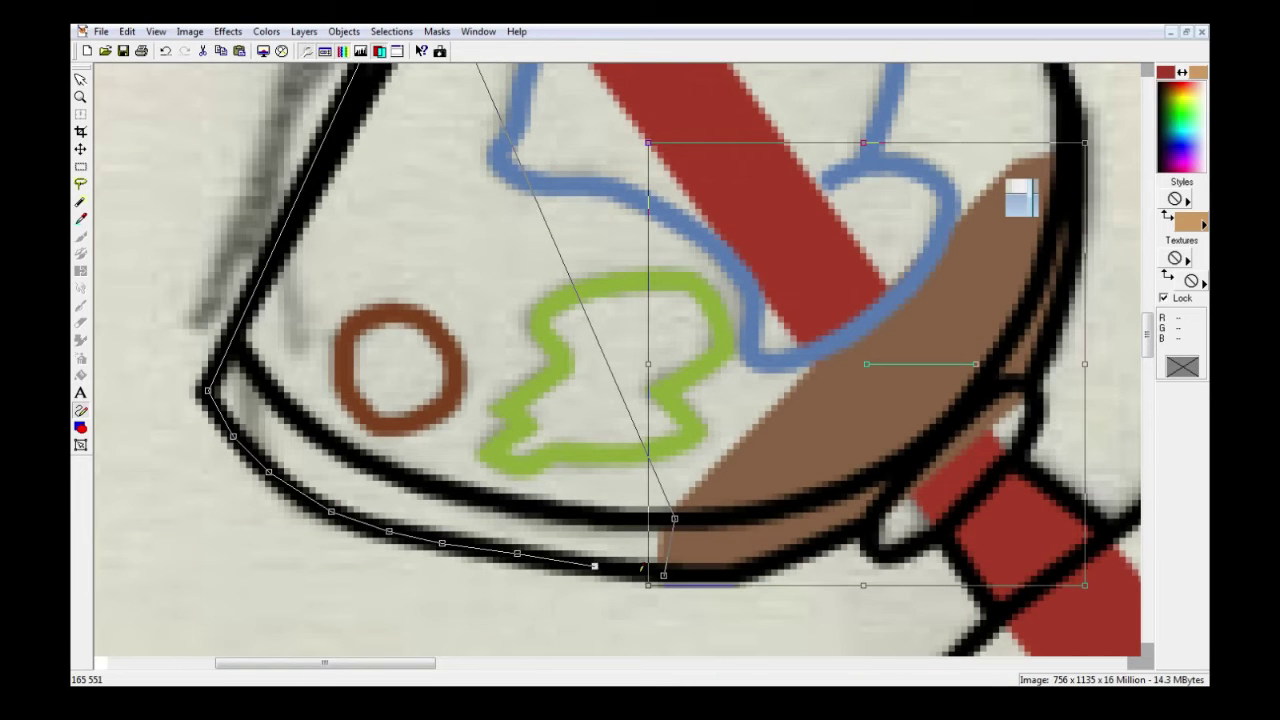
click(640, 571)
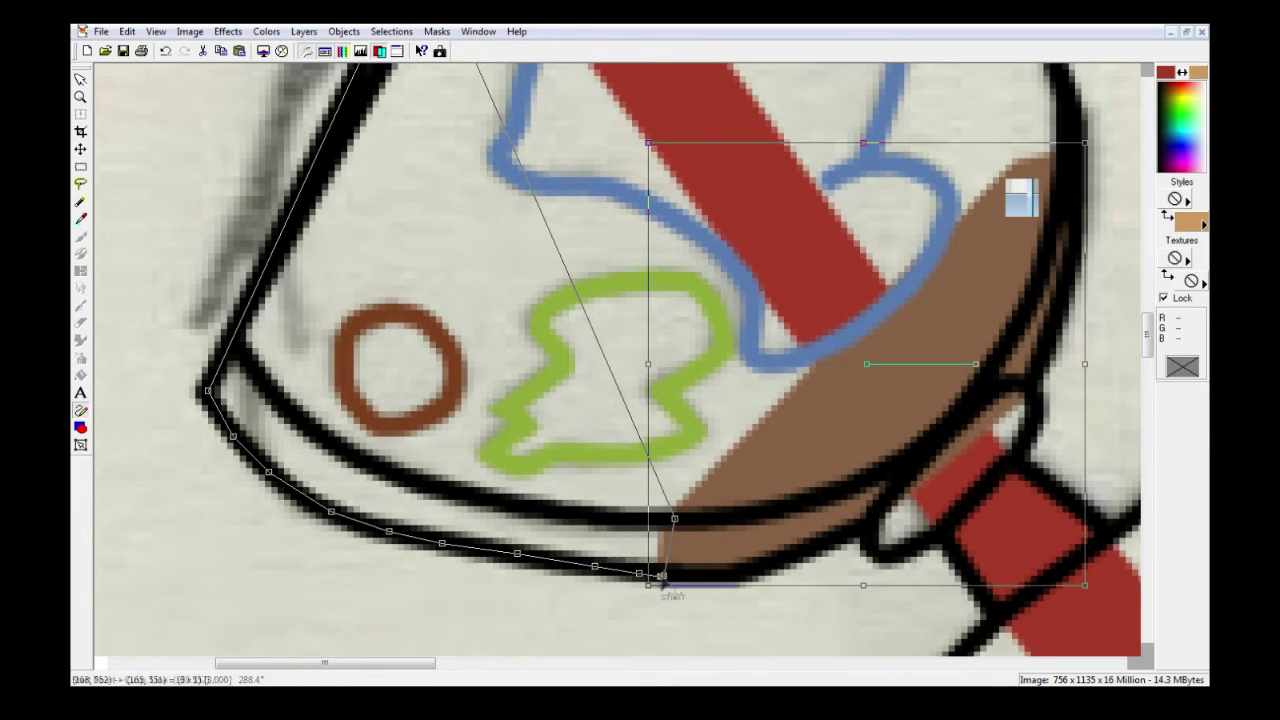
double_click(652, 587)
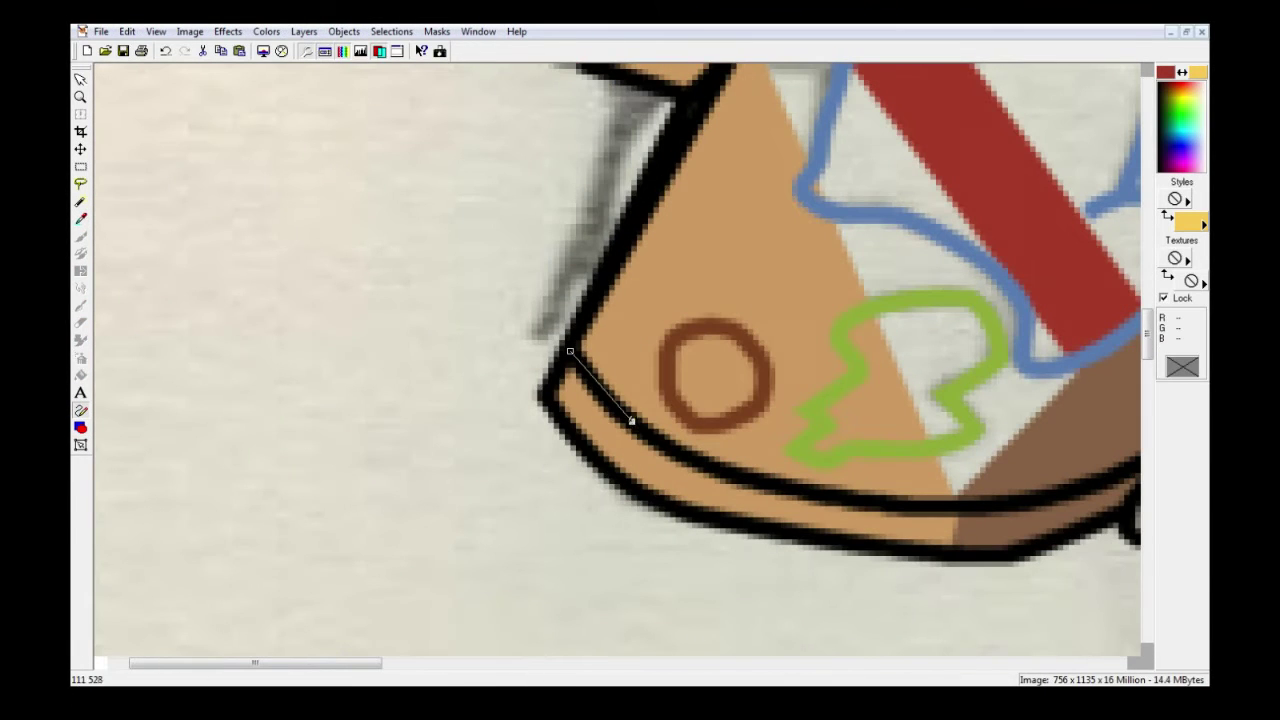
- Trace the palette's yellow face shape from its lower left-hand corner along the bottom curve and up the right-hand side
drag(632, 421, 616, 412)
click(675, 450)
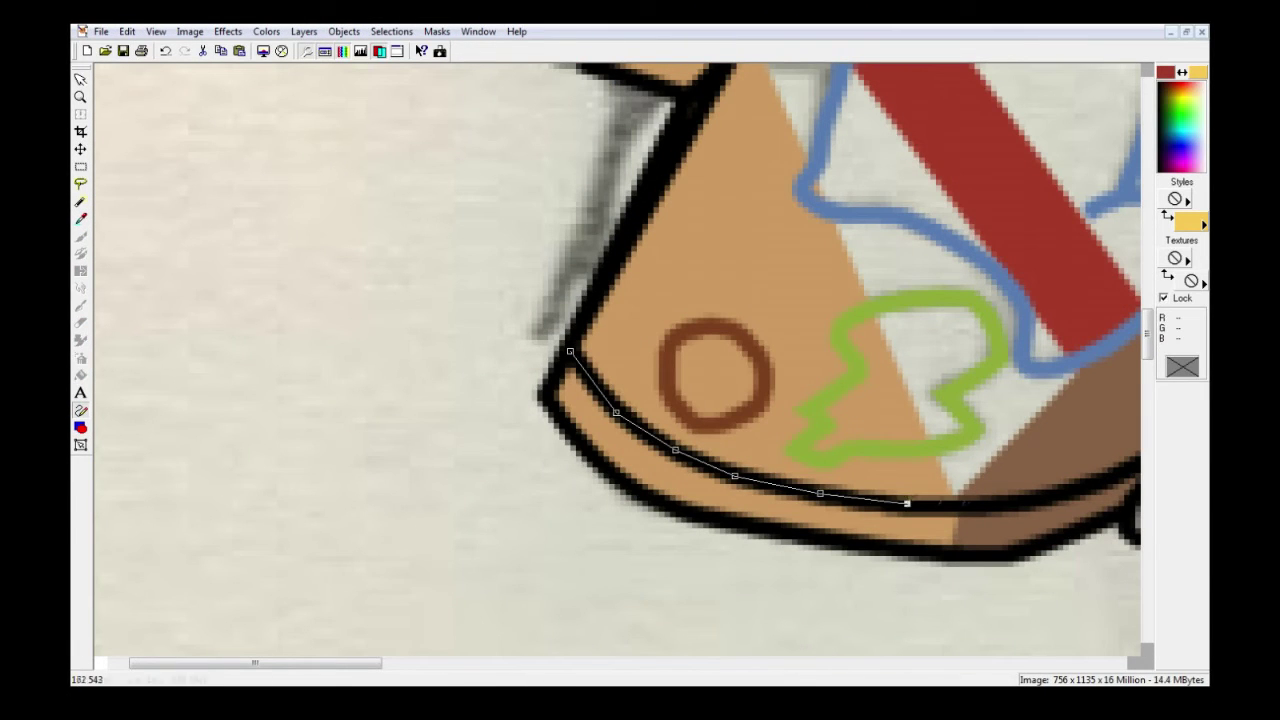
click(1131, 466)
click(860, 191)
click(857, 138)
scroll(857, 138, up, 2)
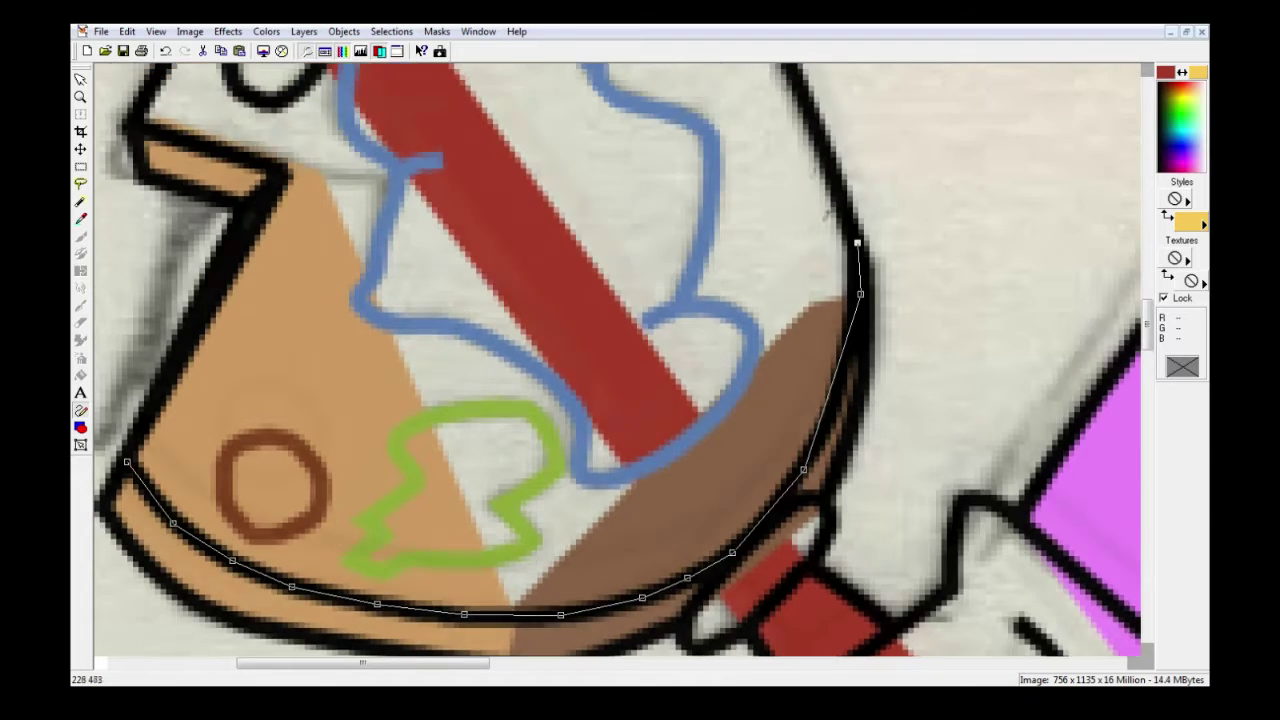
- Trace the yellow palette face shape up the right-hand curve, over the top and down to the corner above the notch
click(818, 135)
scroll(818, 135, up, 2)
click(764, 124)
scroll(764, 124, up, 2)
click(406, 79)
click(322, 122)
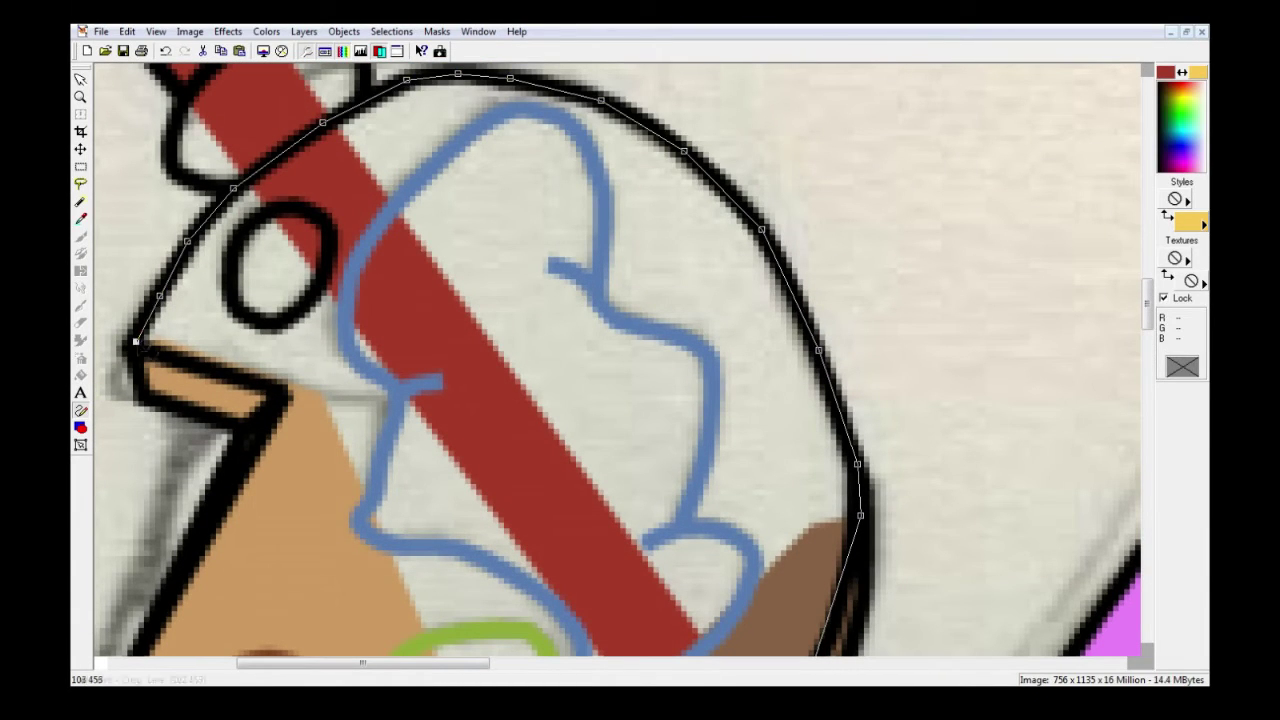
- Trace the yellow palette face shape around the notch and close it at its starting corner
click(249, 457)
scroll(249, 457, down, 2)
click(186, 572)
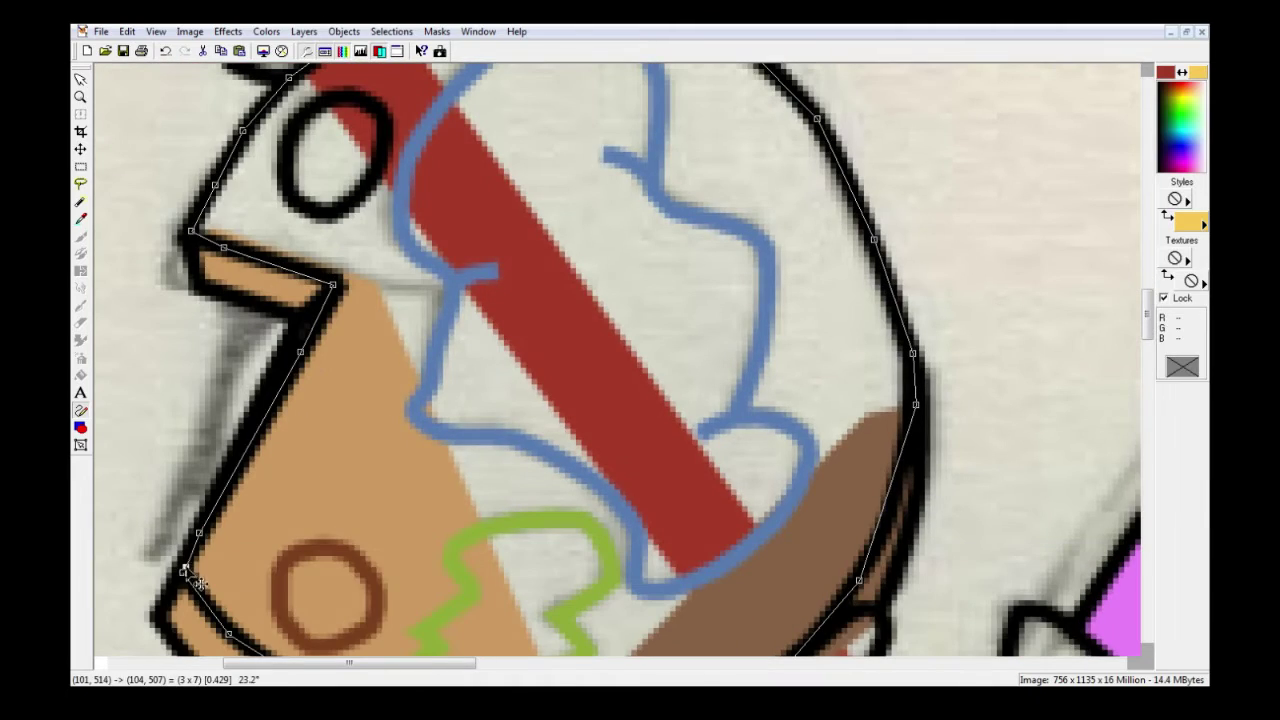
key(ctrl+q)
- Trace the palette's thumb hole along its black outline as a shape filled with the sampled tan
scroll(726, 591, down, 3)
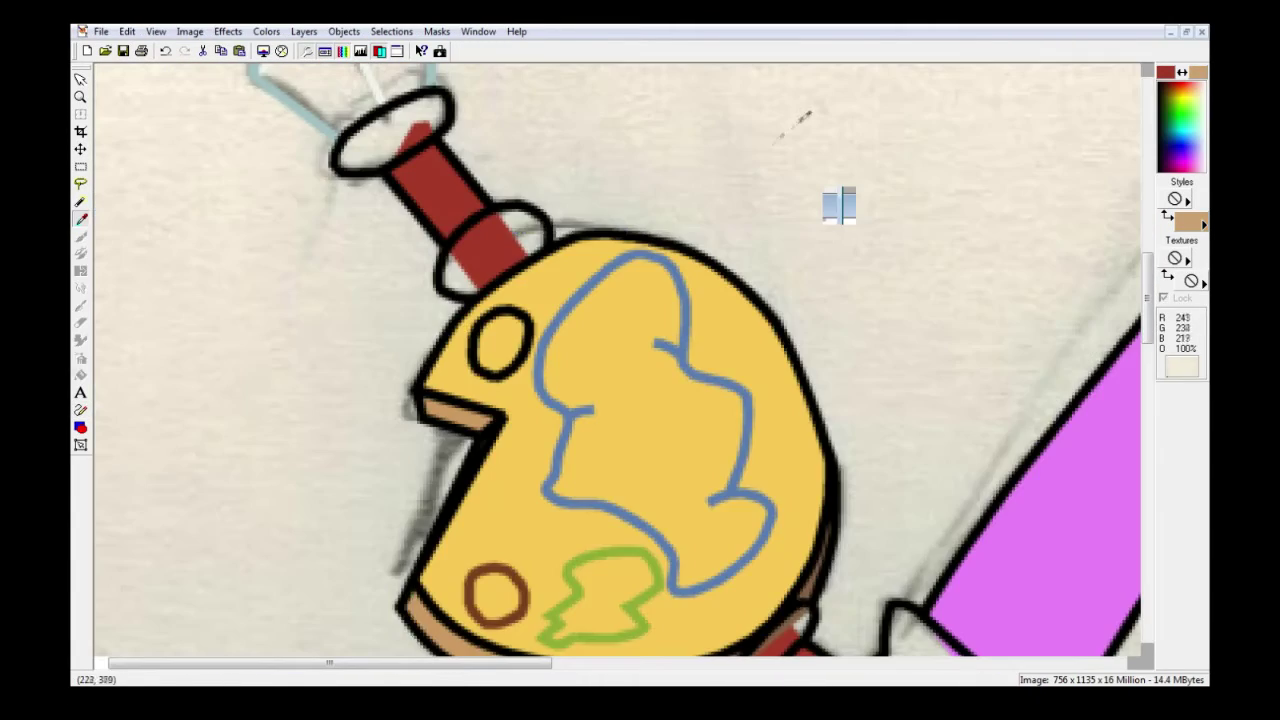
scroll(688, 315, up, 2)
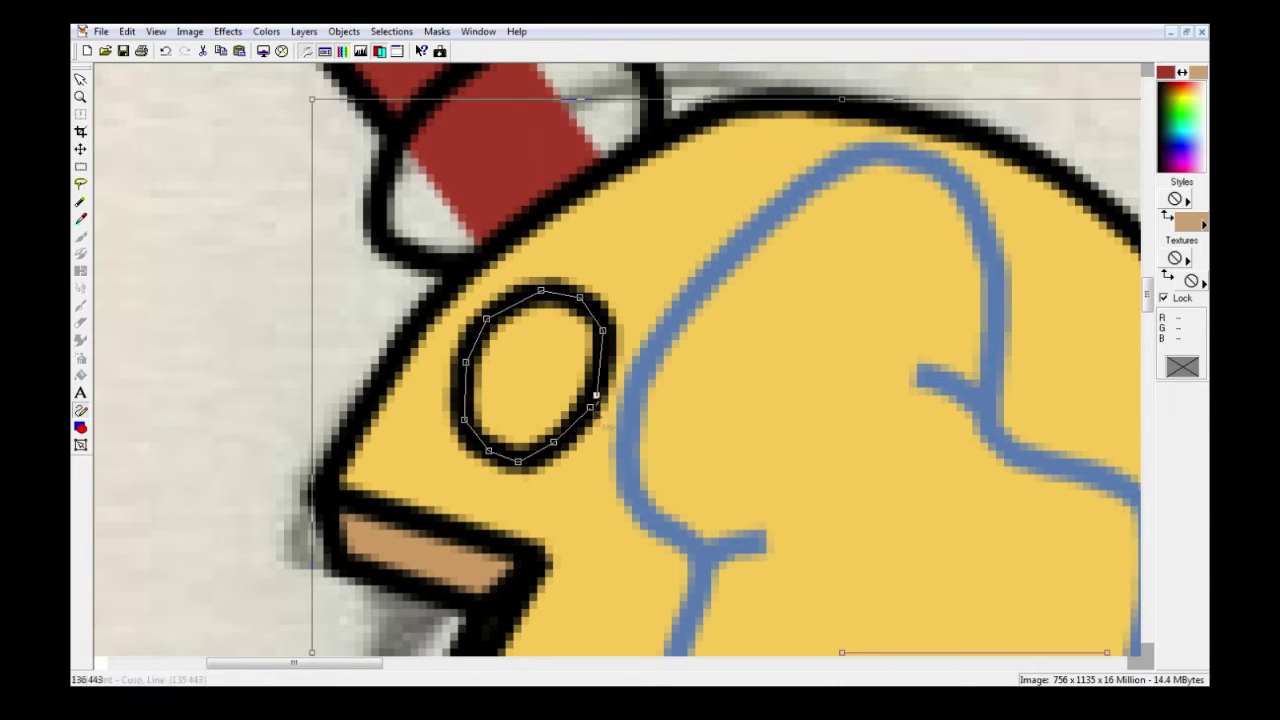
click(689, 514)
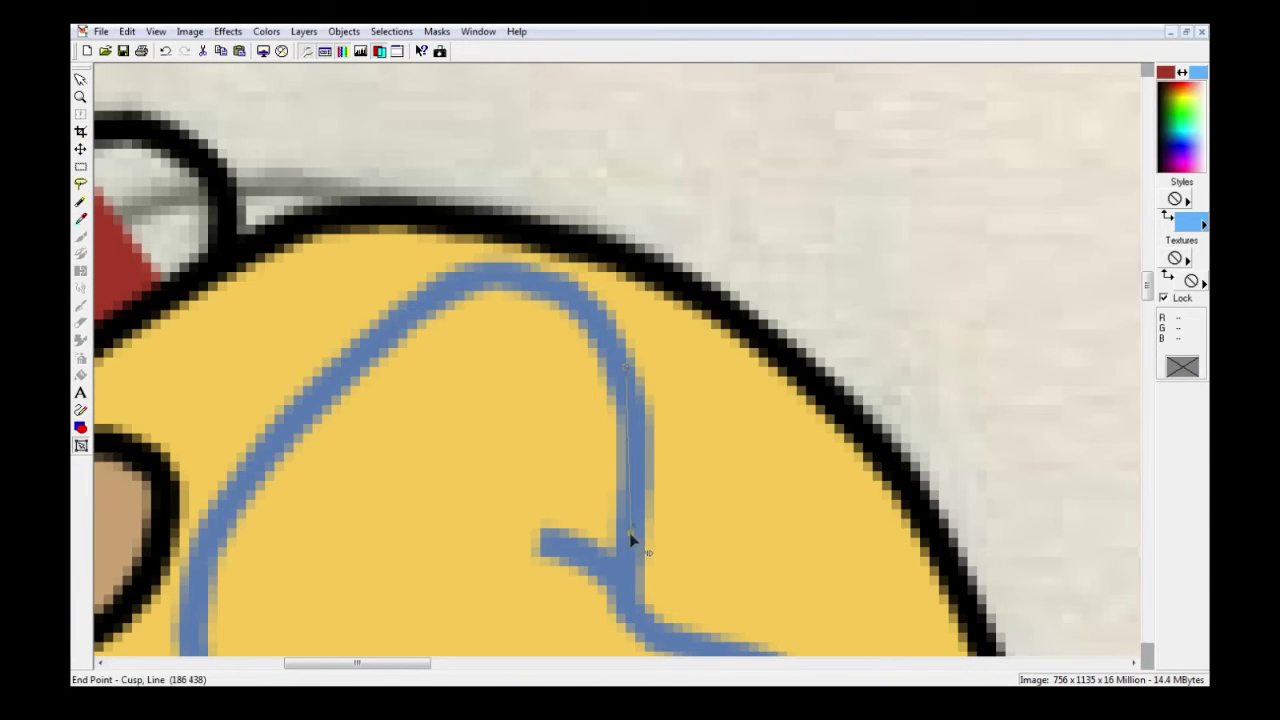
- Trace the light blue paint blob shape down its upper right-hand side to the inner fold above the lower lobe
scroll(643, 614, down, 3)
click(636, 332)
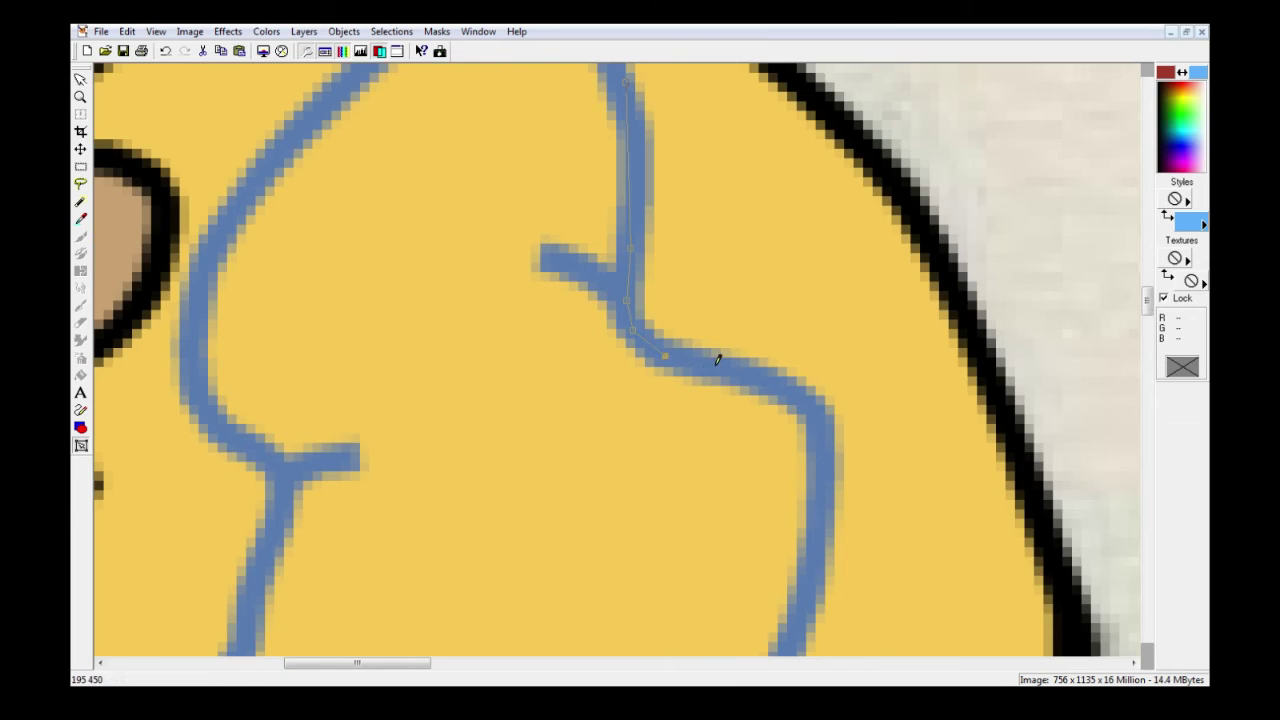
click(821, 448)
click(816, 546)
scroll(816, 546, down, 2)
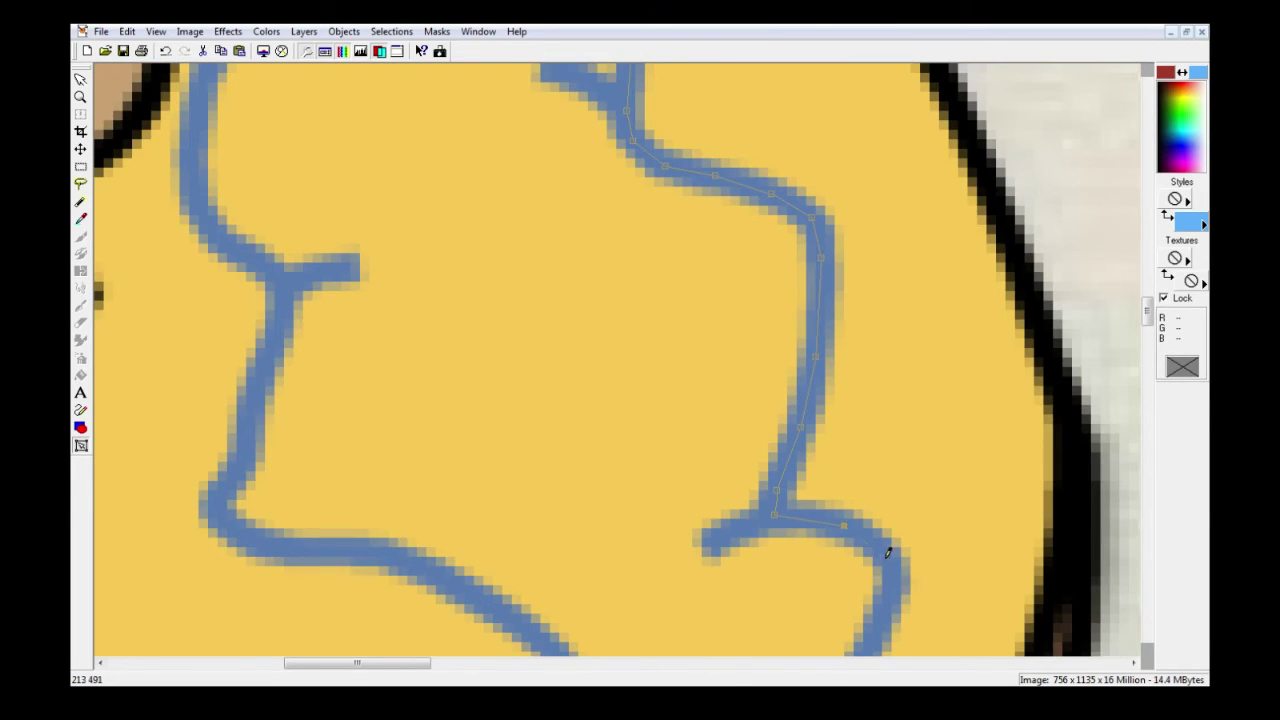
- Trace the light blue paint blob shape around its lower right lobe and down toward the bottom tip
click(886, 558)
scroll(886, 558, down, 3)
click(893, 307)
click(873, 354)
click(838, 408)
click(790, 454)
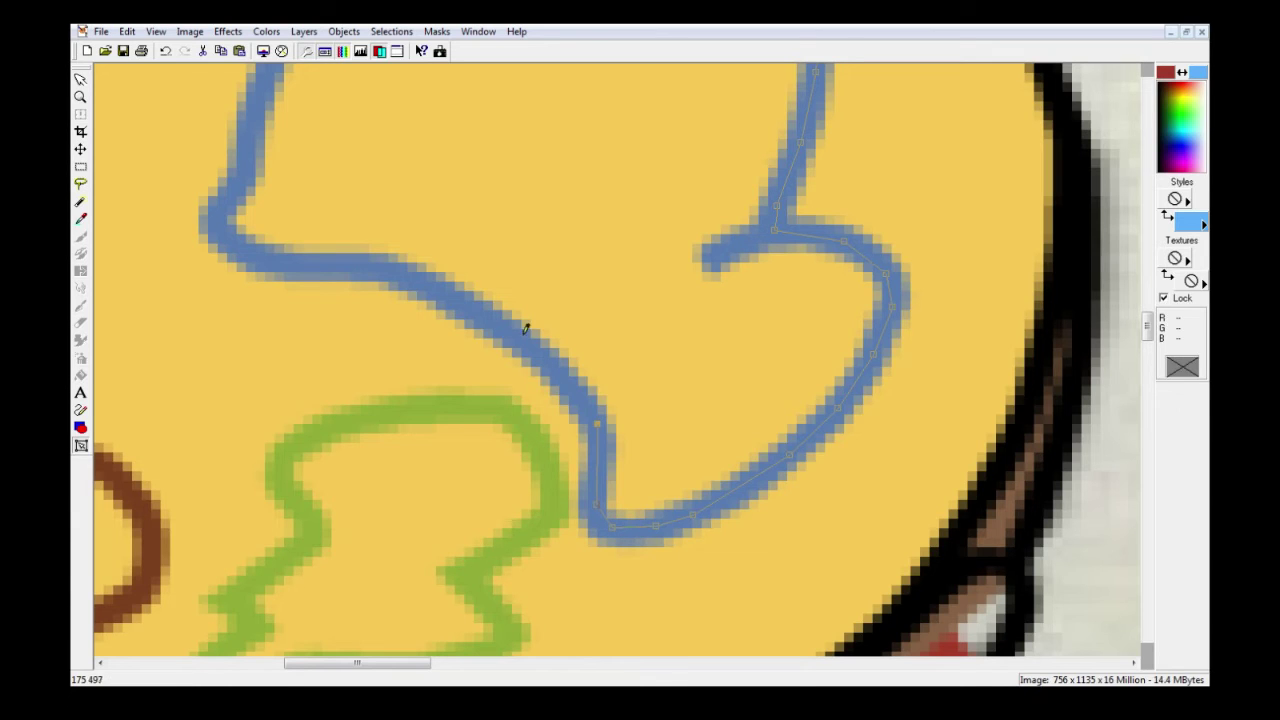
- Trace the light blue paint blob shape up its left-hand side, over the top, and close it at its starting point
click(242, 173)
click(251, 126)
click(263, 82)
scroll(263, 82, up, 3)
click(282, 295)
click(270, 265)
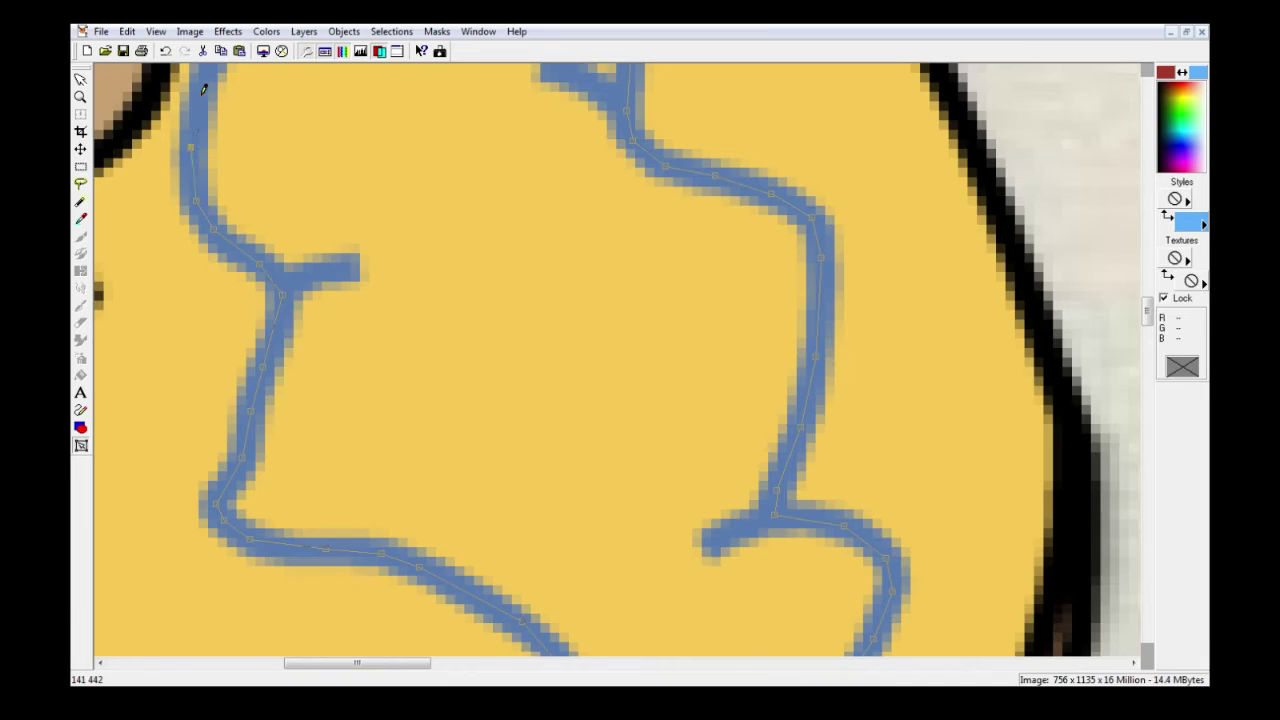
click(203, 88)
scroll(203, 88, up, 3)
click(625, 182)
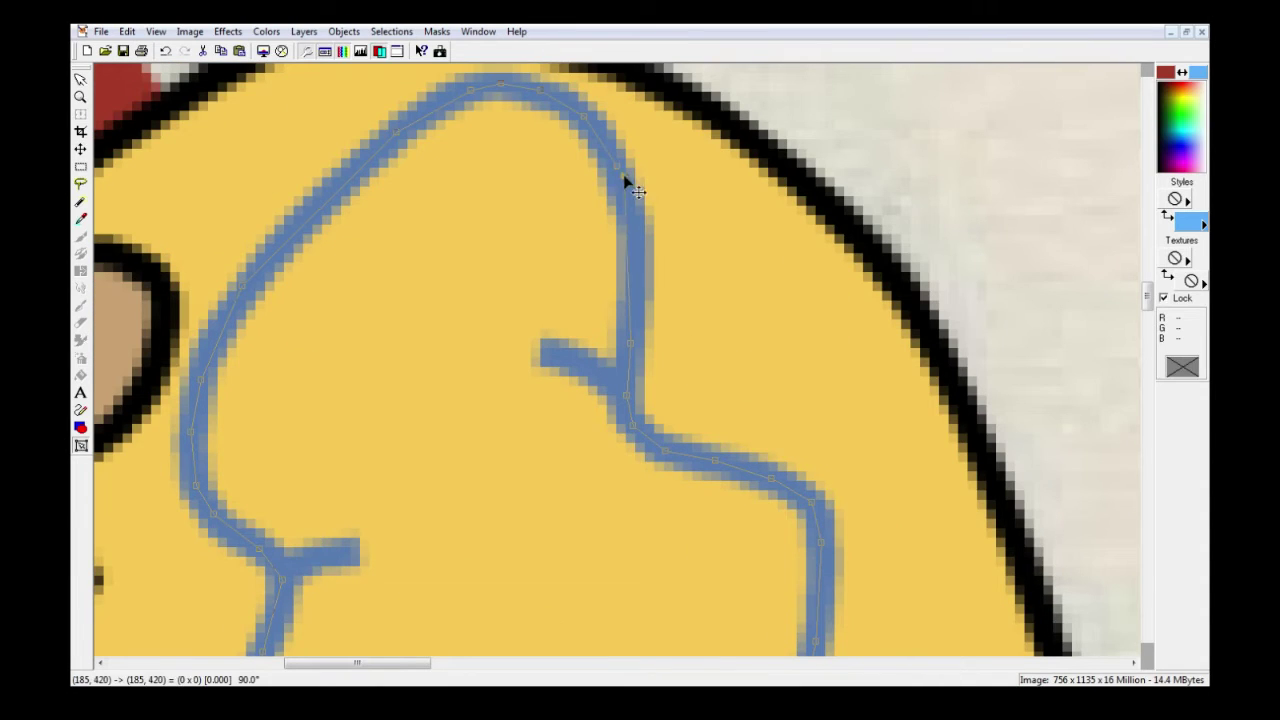
key(ctrl+z)
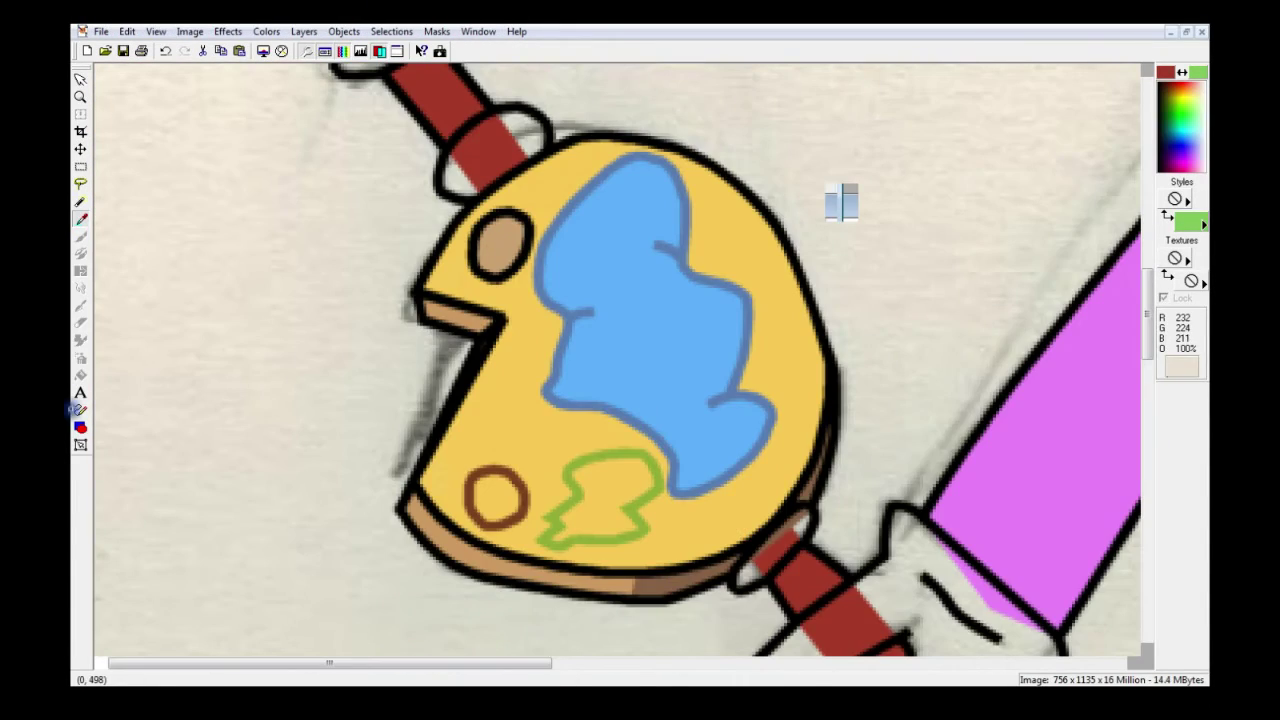
- Trace the green paint blob on the palette as a filled light green shape and refine its nodes to follow the outline
drag(537, 157, 777, 494)
scroll(610, 369, up, 2)
click(538, 402)
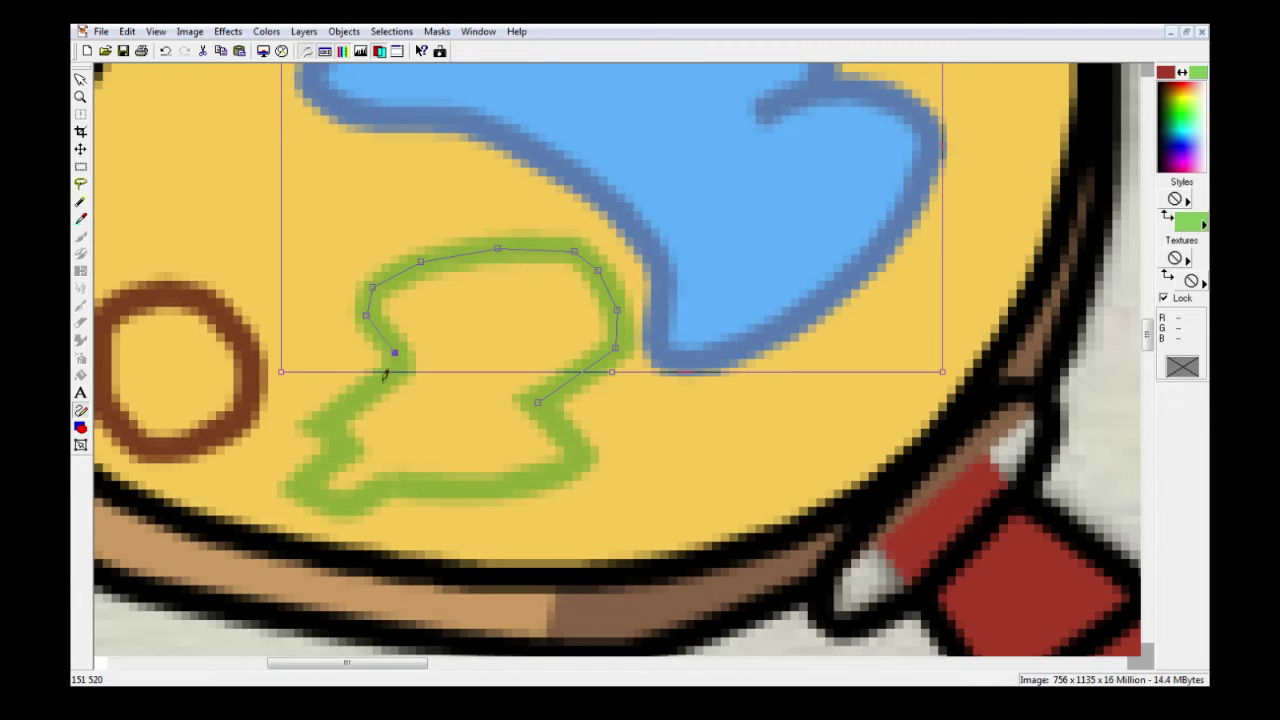
click(375, 496)
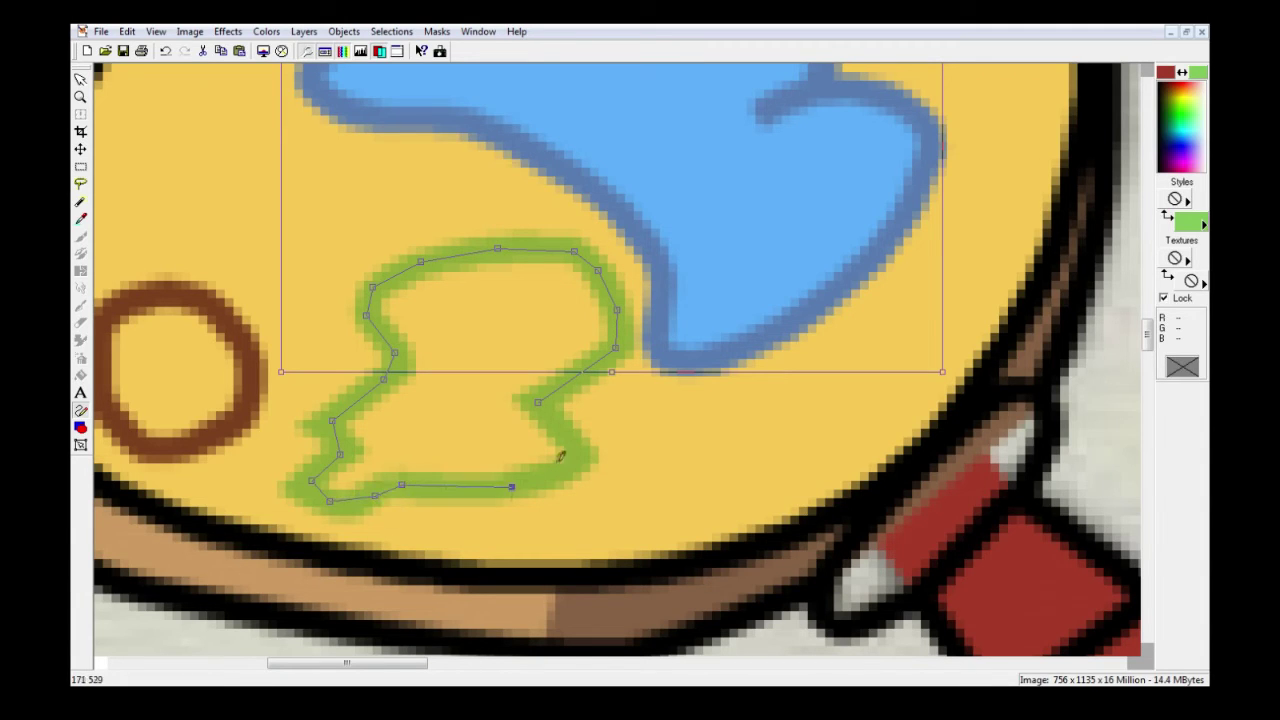
click(537, 402)
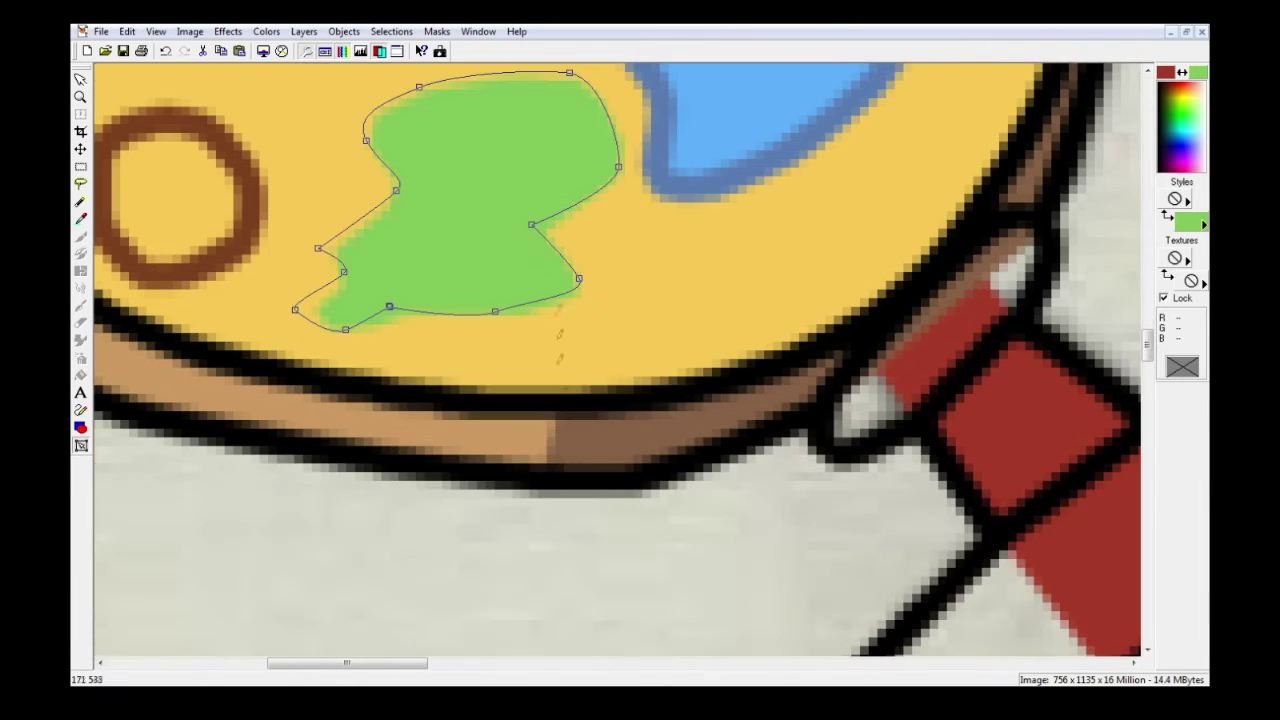
mouse_move(518, 217)
mouse_down()
mouse_move(475, 217)
mouse_move(520, 215)
mouse_up()
click(400, 185)
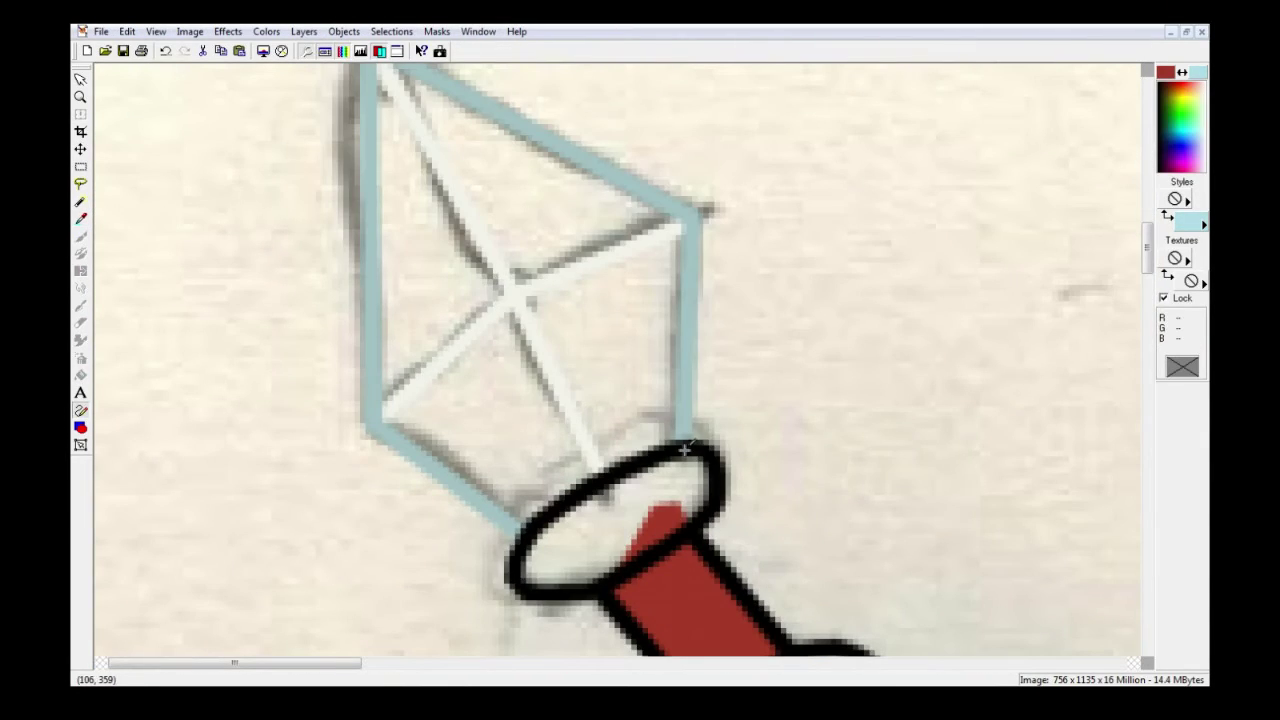
- Trace the faceted crystal at the upper end of the brush handle as a filled pale blue shape
drag(685, 452, 697, 214)
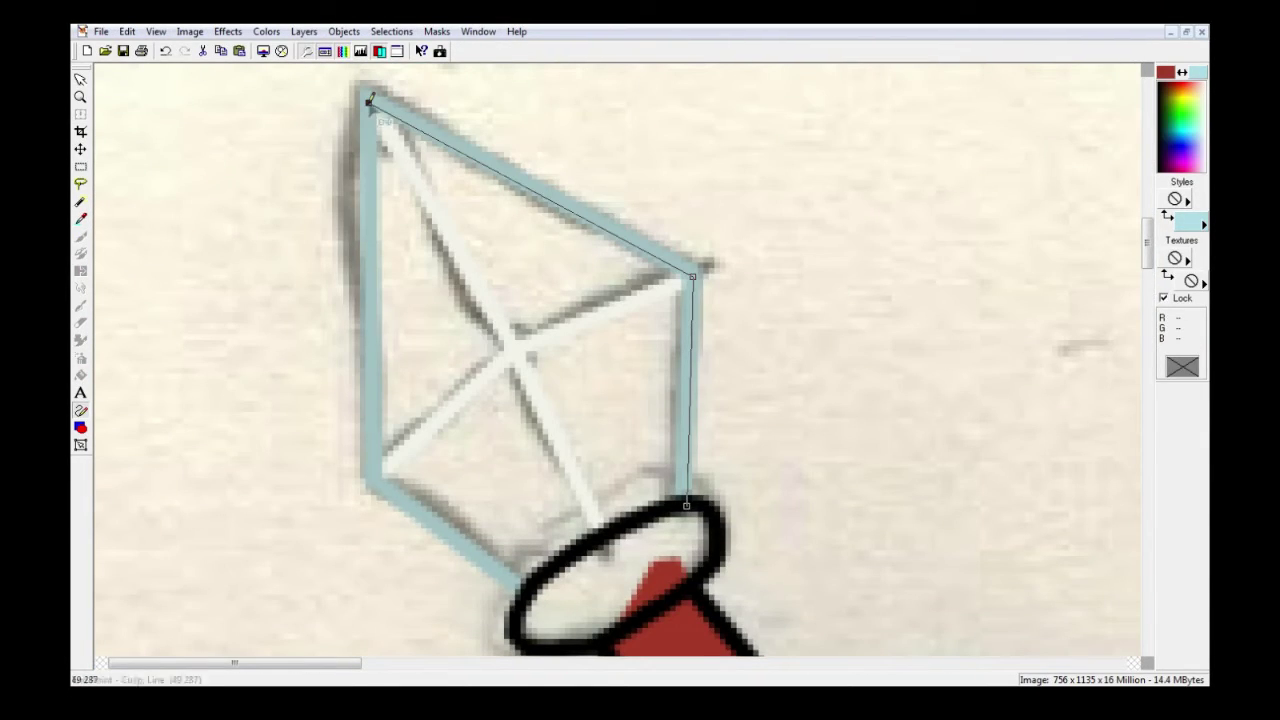
click(372, 480)
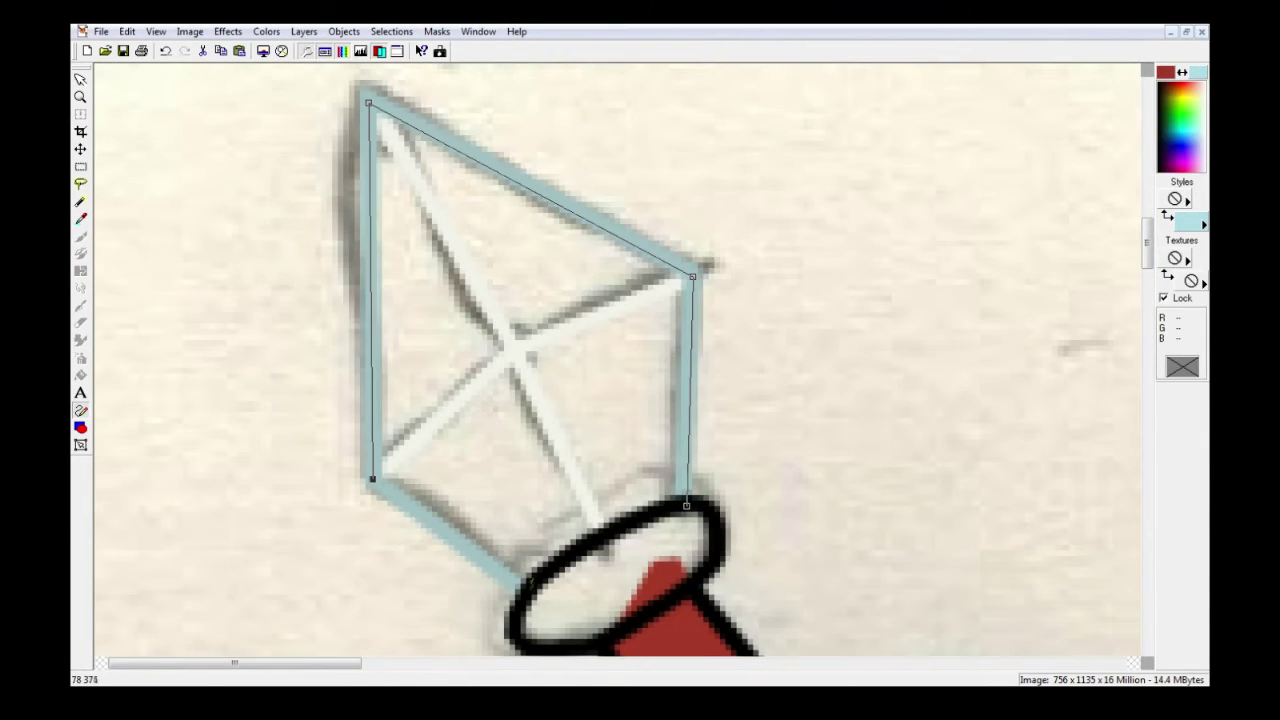
click(686, 507)
click(806, 430)
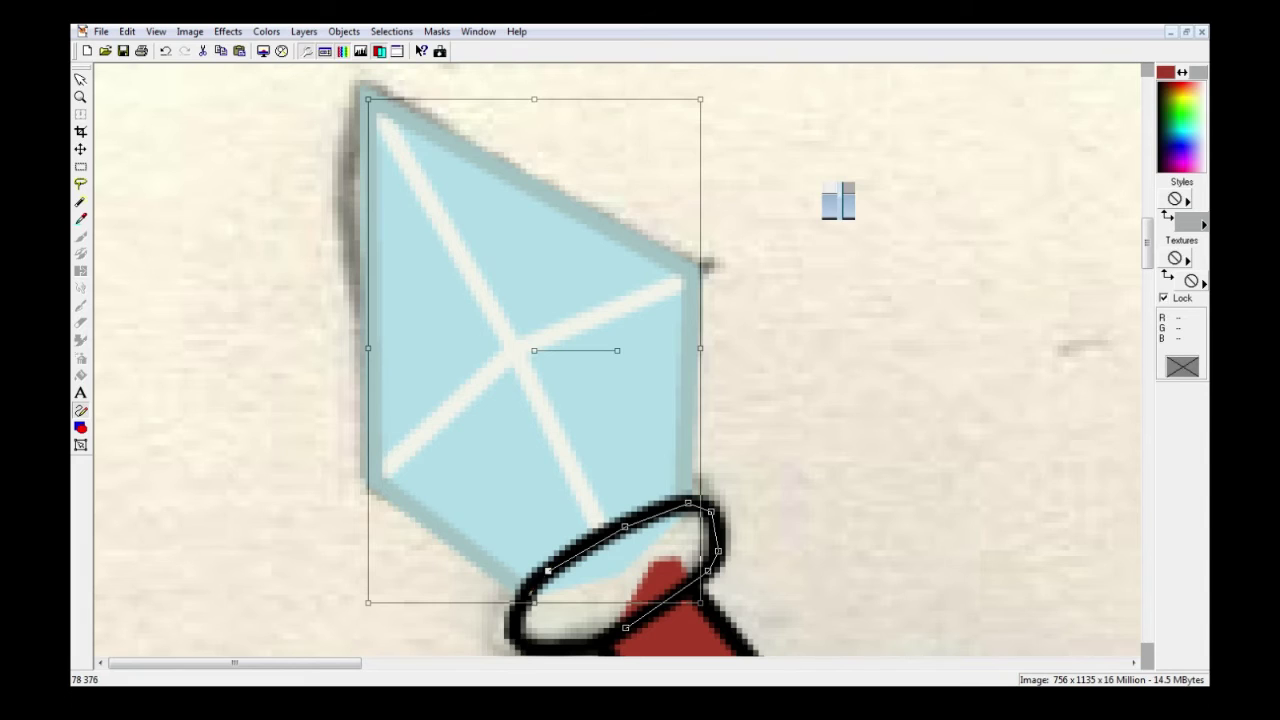
- Trace the gray collar below the crystal and the one where the handle meets the palette's upper edge
scroll(513, 621, down, 3)
click(626, 407)
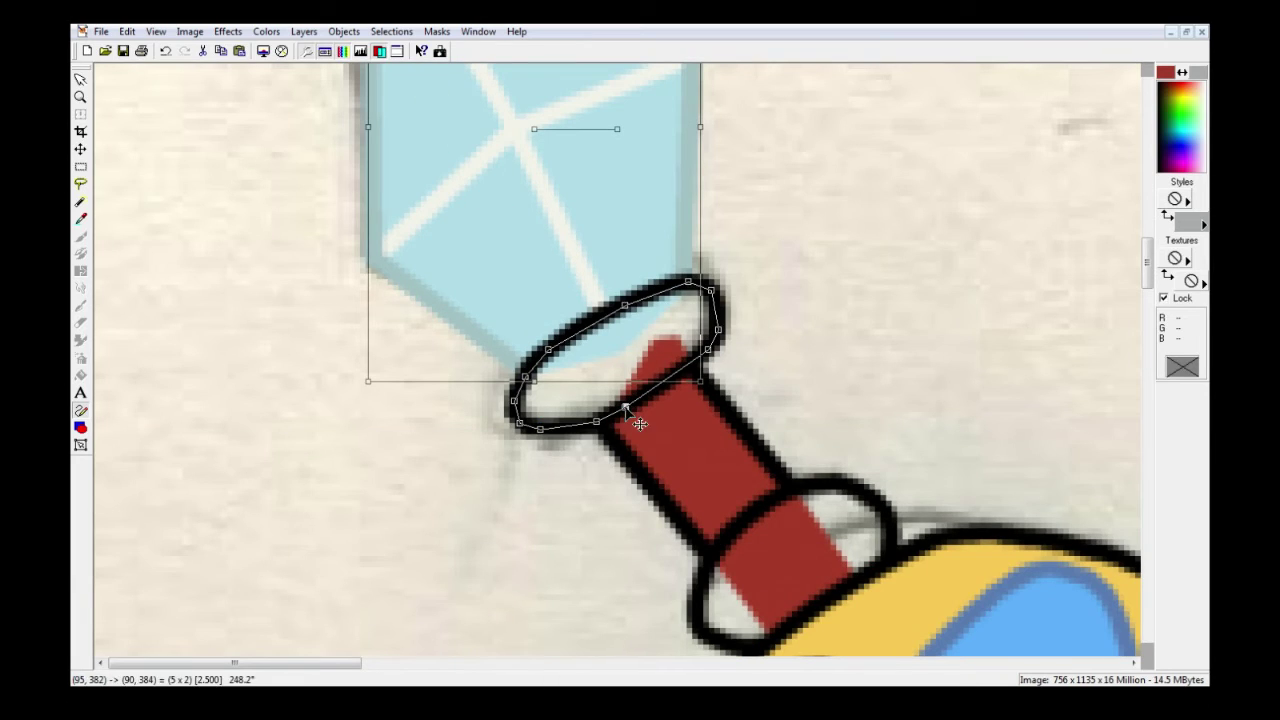
click(815, 607)
scroll(815, 607, down, 3)
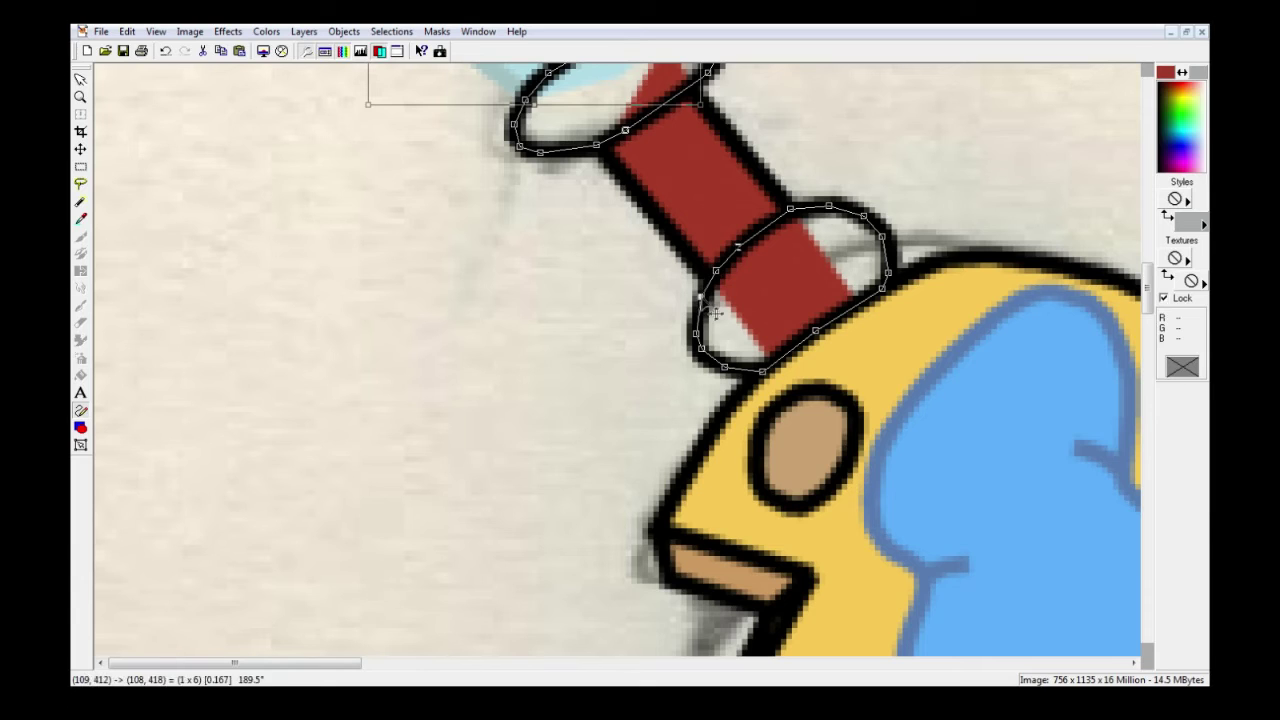
- Trace the gray collar where the handle leaves the palette's lower right edge and apply the collar shapes
scroll(790, 412, down, 3)
scroll(1186, 623, right, 7)
scroll(1186, 623, down, 2)
click(401, 404)
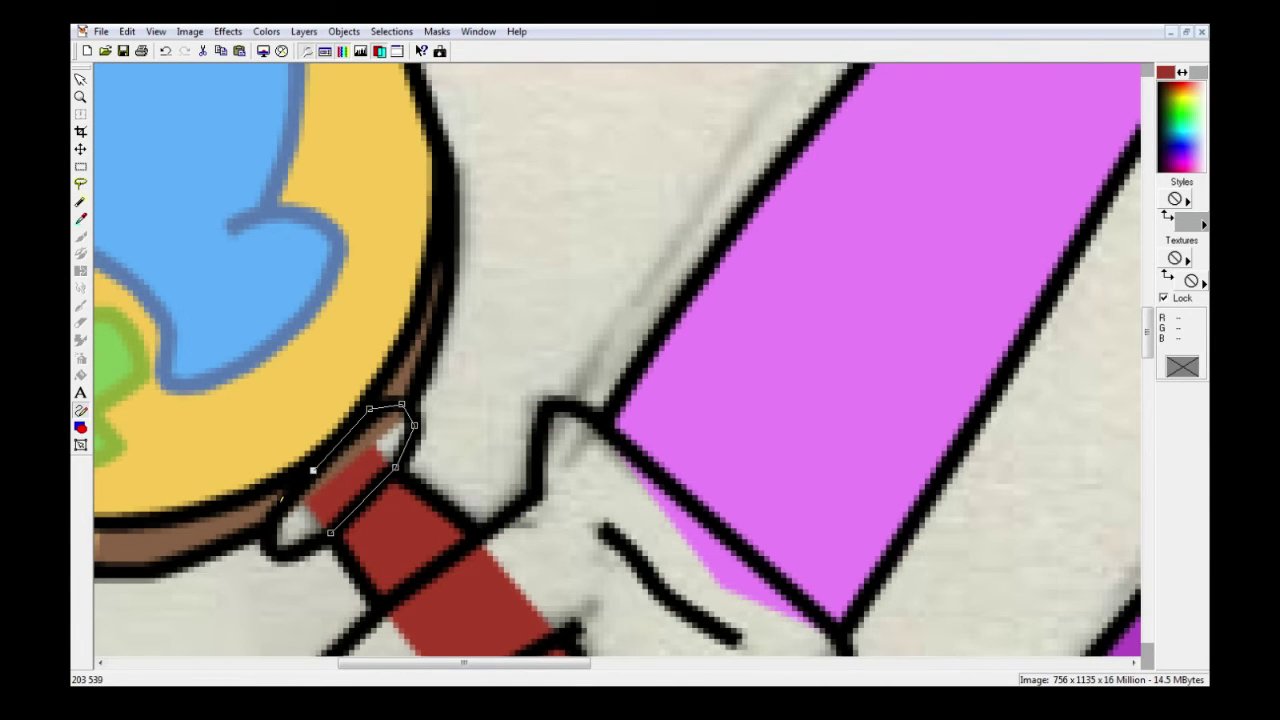
click(330, 533)
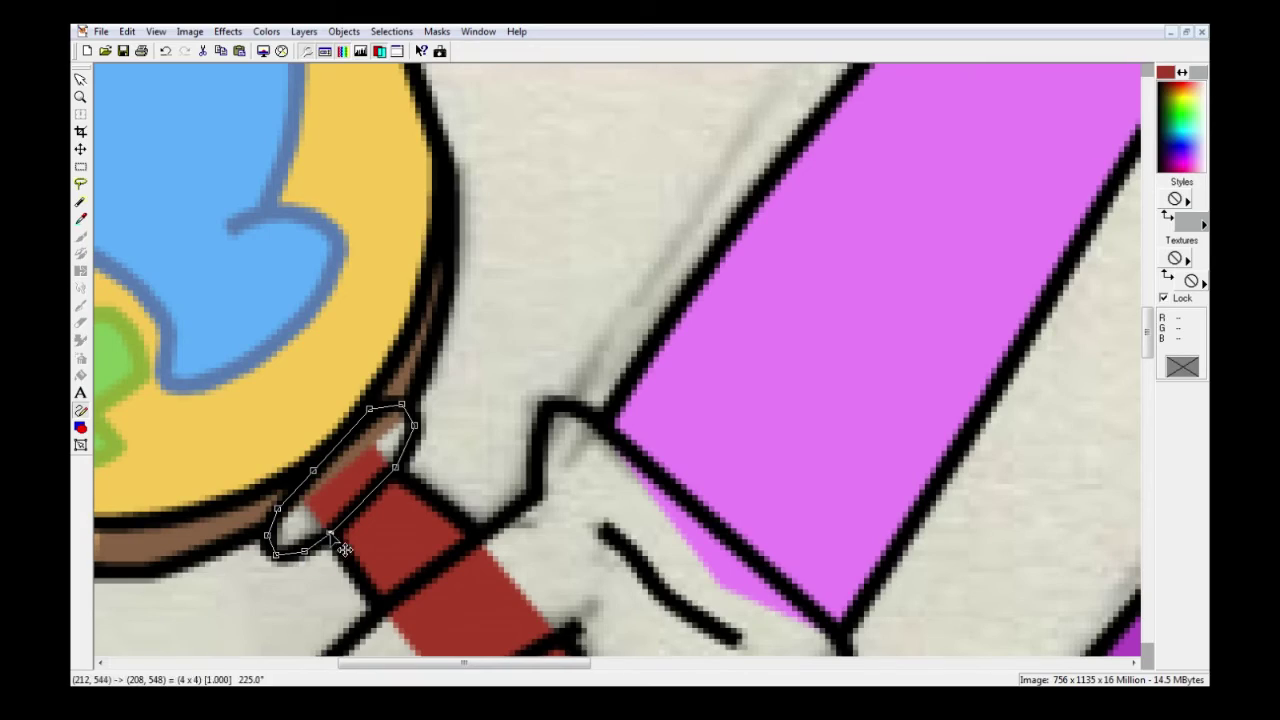
key(ctrl+q)
- Trace the right-hand eye white along the lower lid and upper lash line as a closed white shape
scroll(333, 535, down, 5)
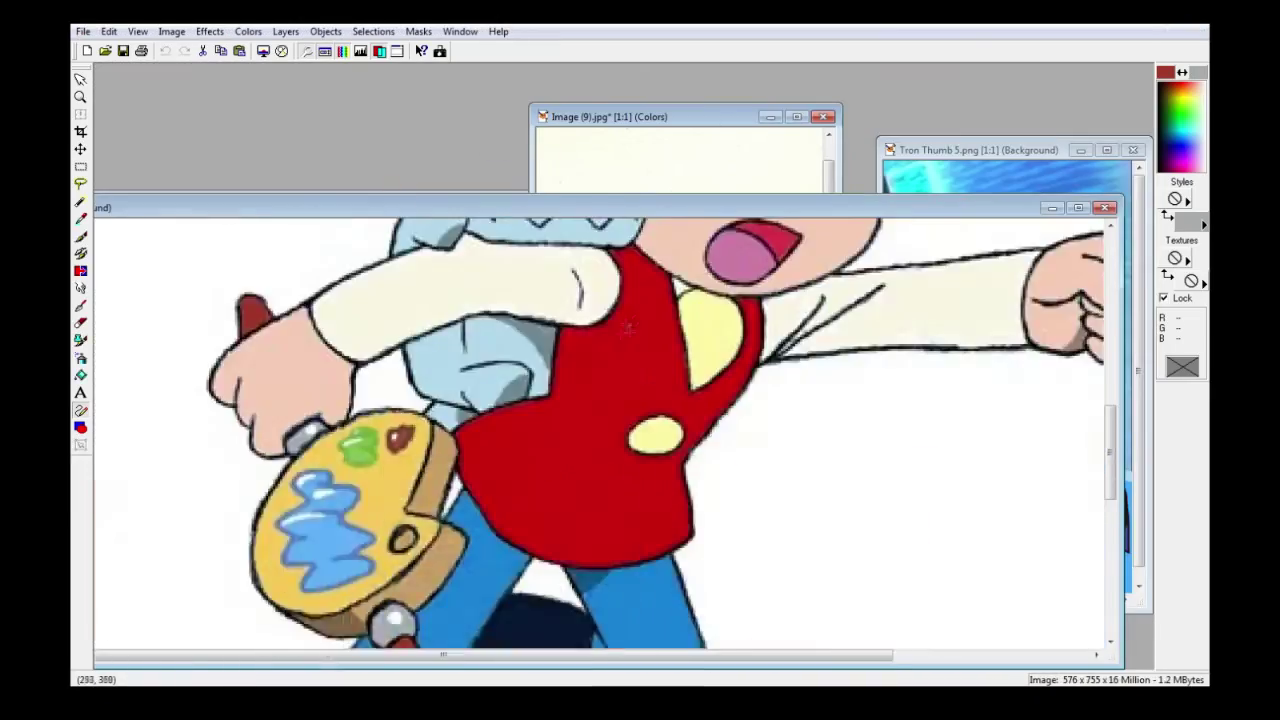
scroll(1052, 237, up, 5)
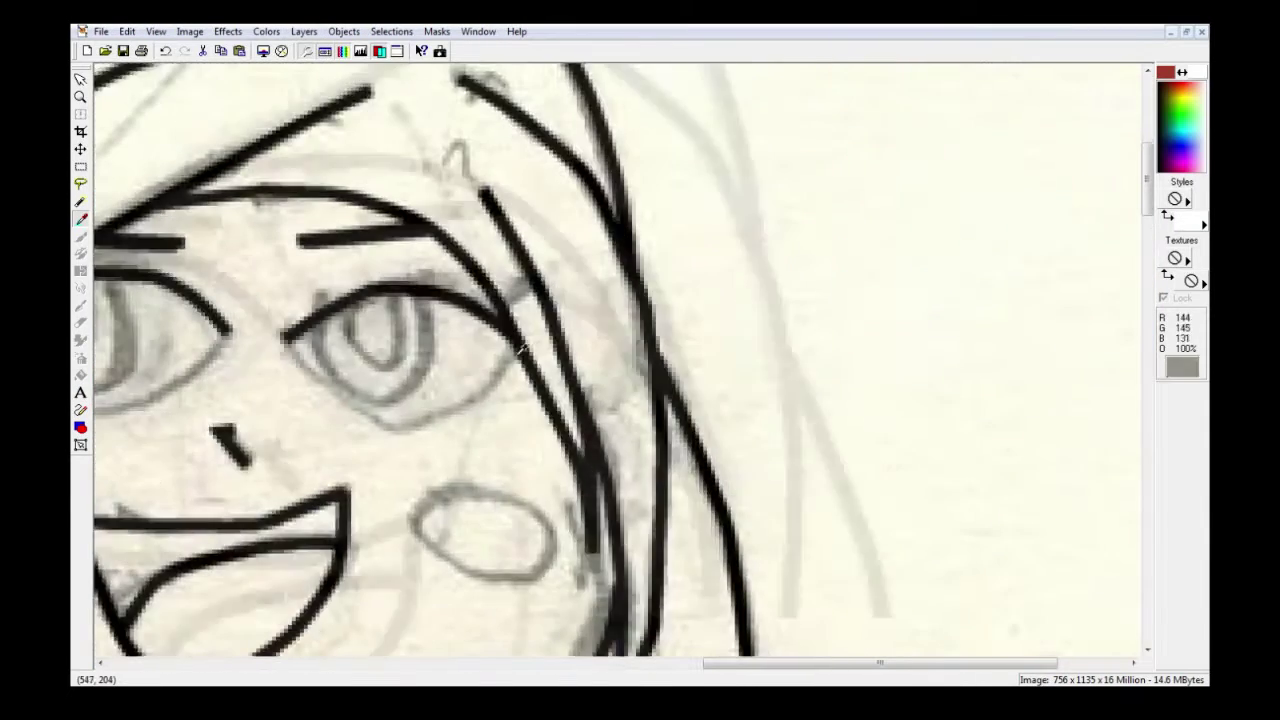
scroll(730, 335, up, 1)
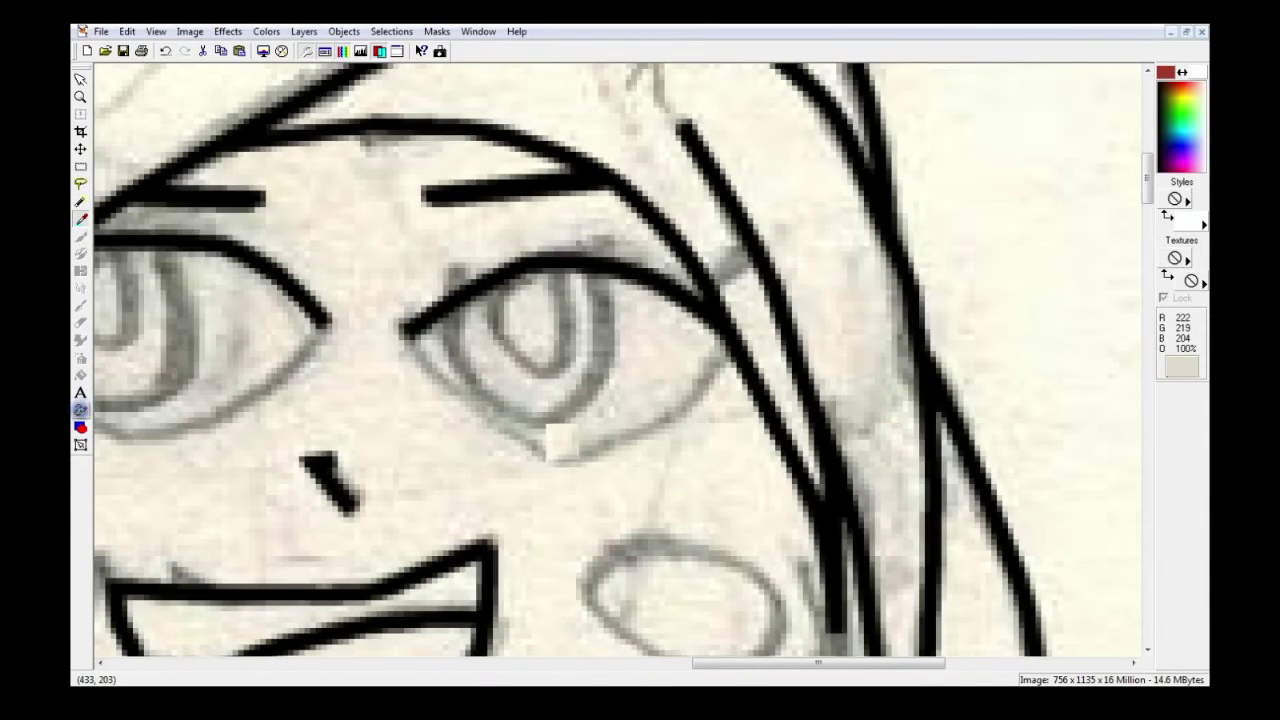
drag(688, 408, 667, 420)
drag(565, 448, 528, 447)
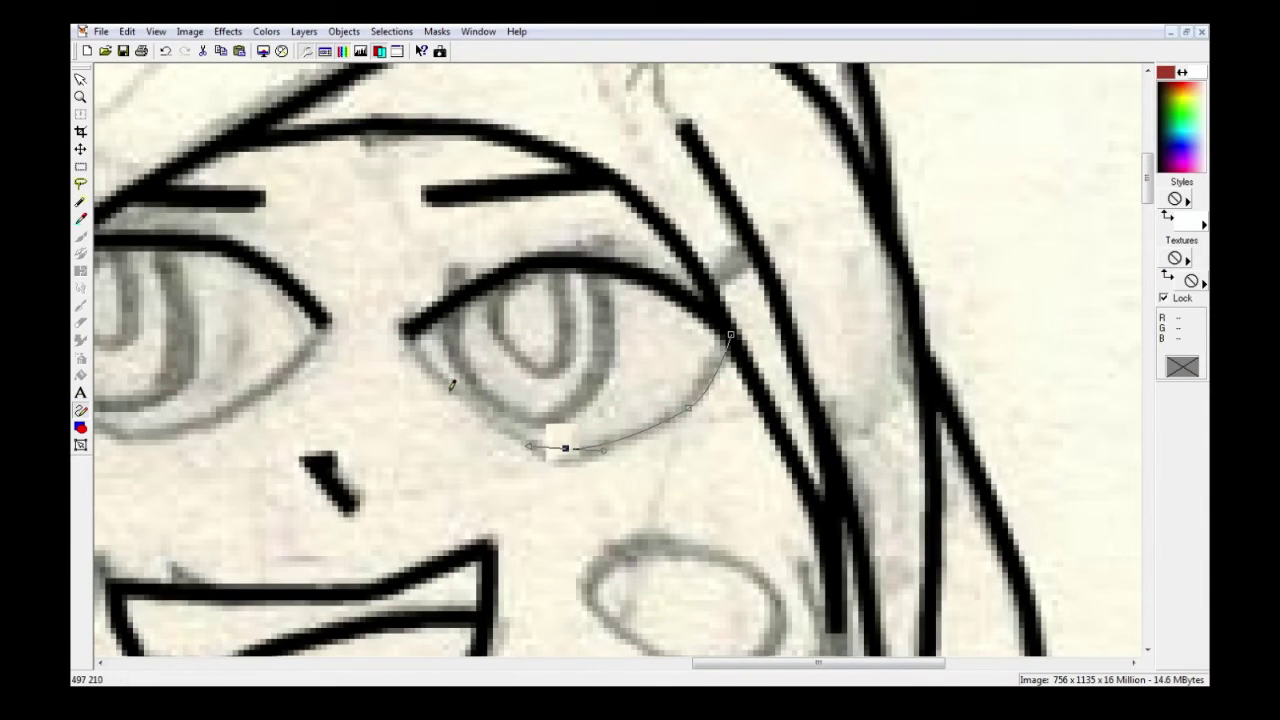
drag(450, 390, 430, 375)
click(659, 277)
click(731, 334)
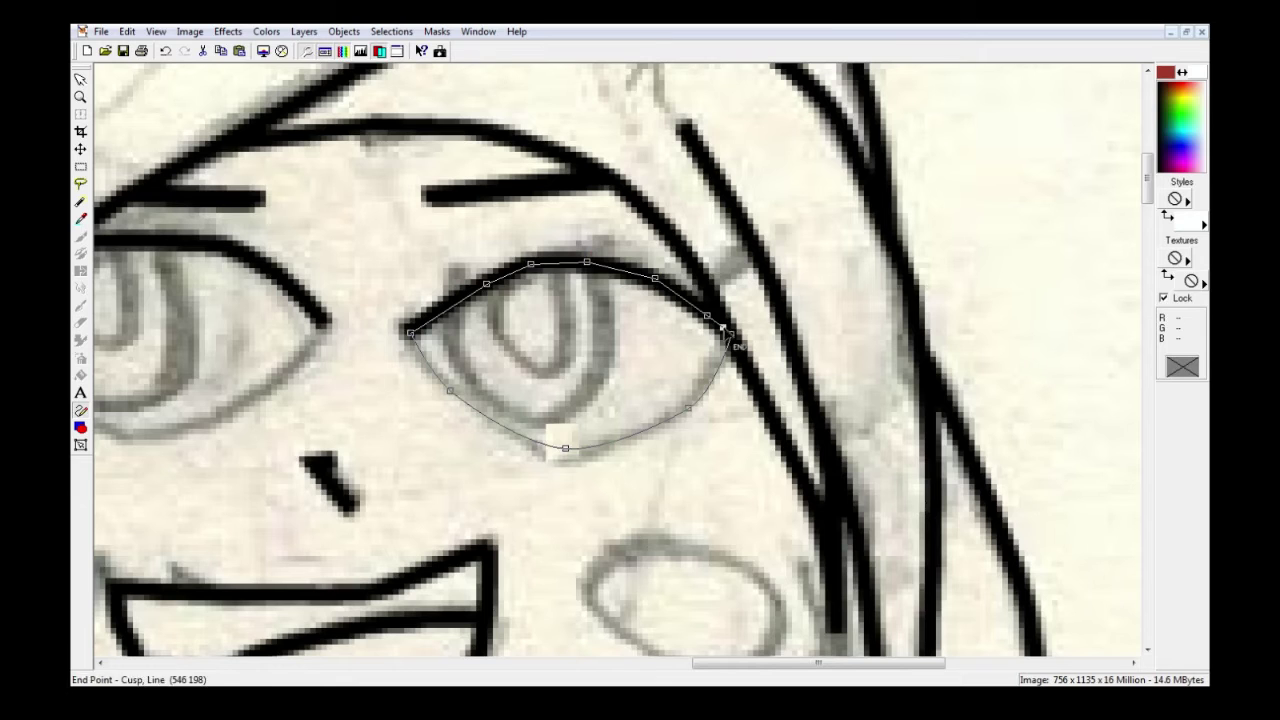
- Trace the left-hand eye white as a second closed contour and apply the white fill to both eyes
scroll(592, 368, left, 9)
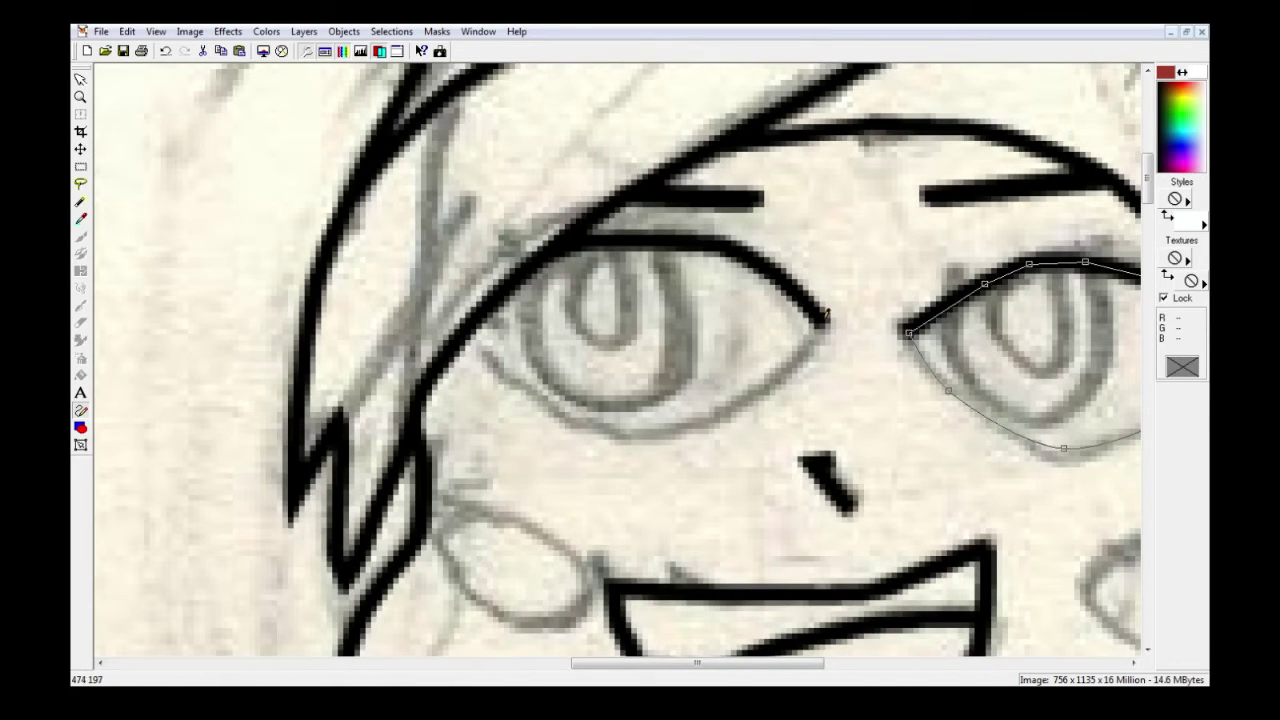
drag(563, 412, 587, 424)
drag(716, 414, 783, 384)
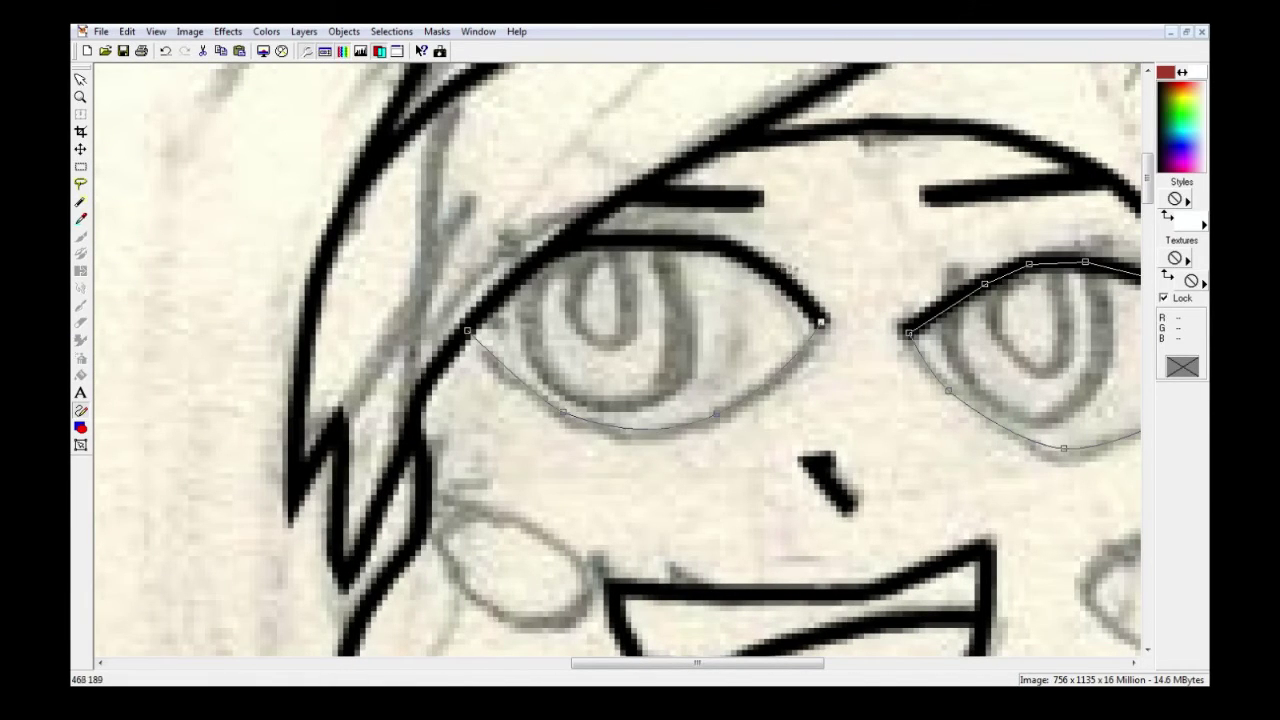
click(468, 331)
key(ctrl+q)
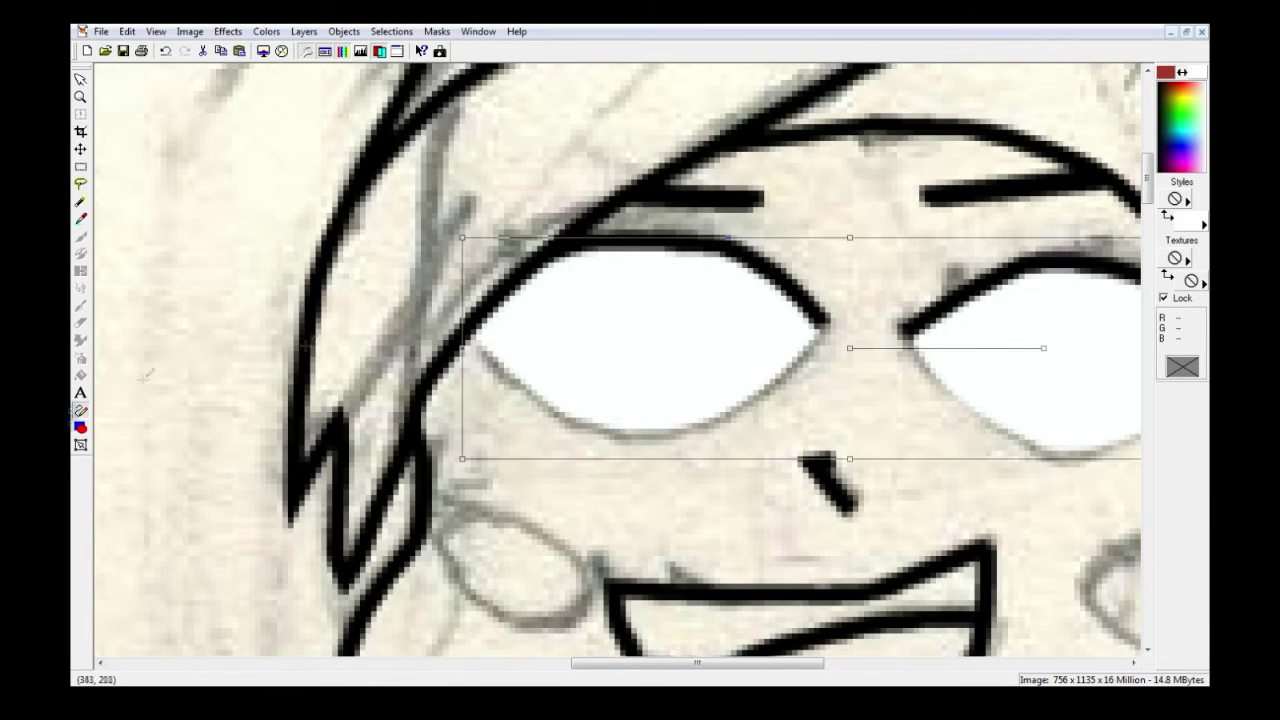
- Move the eye whites down clear of the sketched eyes and trace both irises in dark brown with inner highlight contours
key(o)
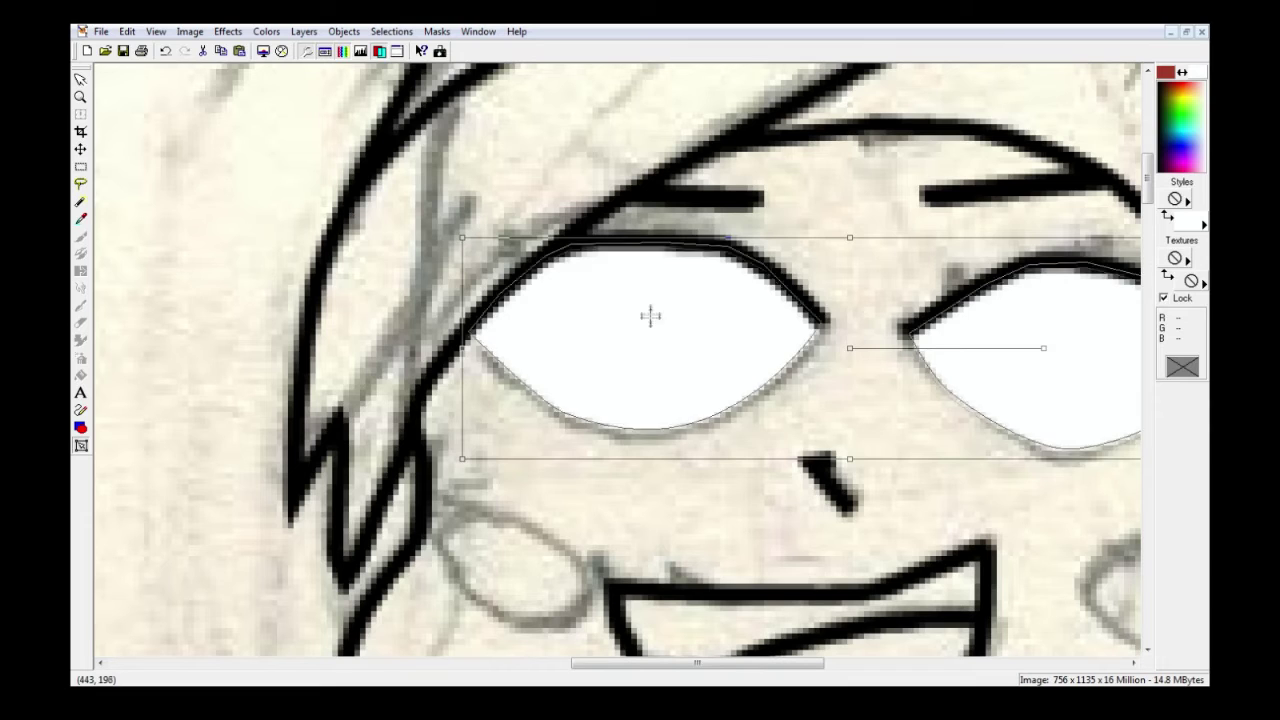
drag(646, 326, 112, 422)
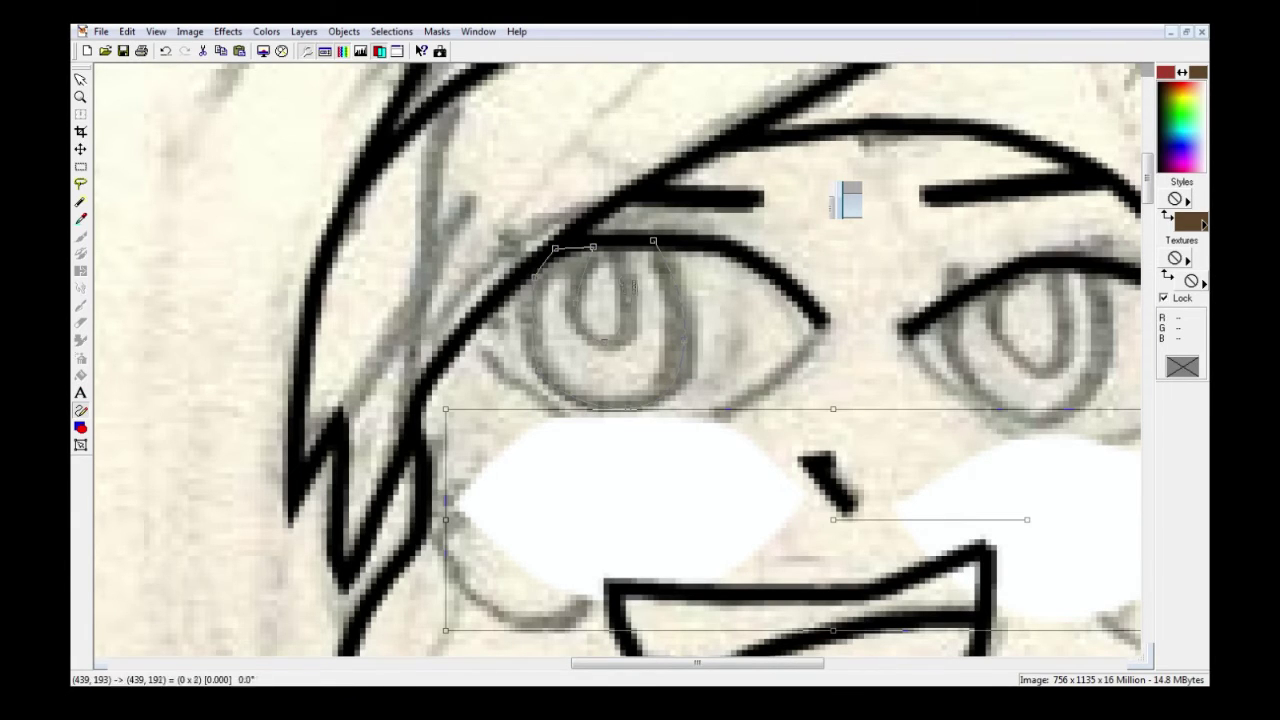
scroll(819, 314, right, 3)
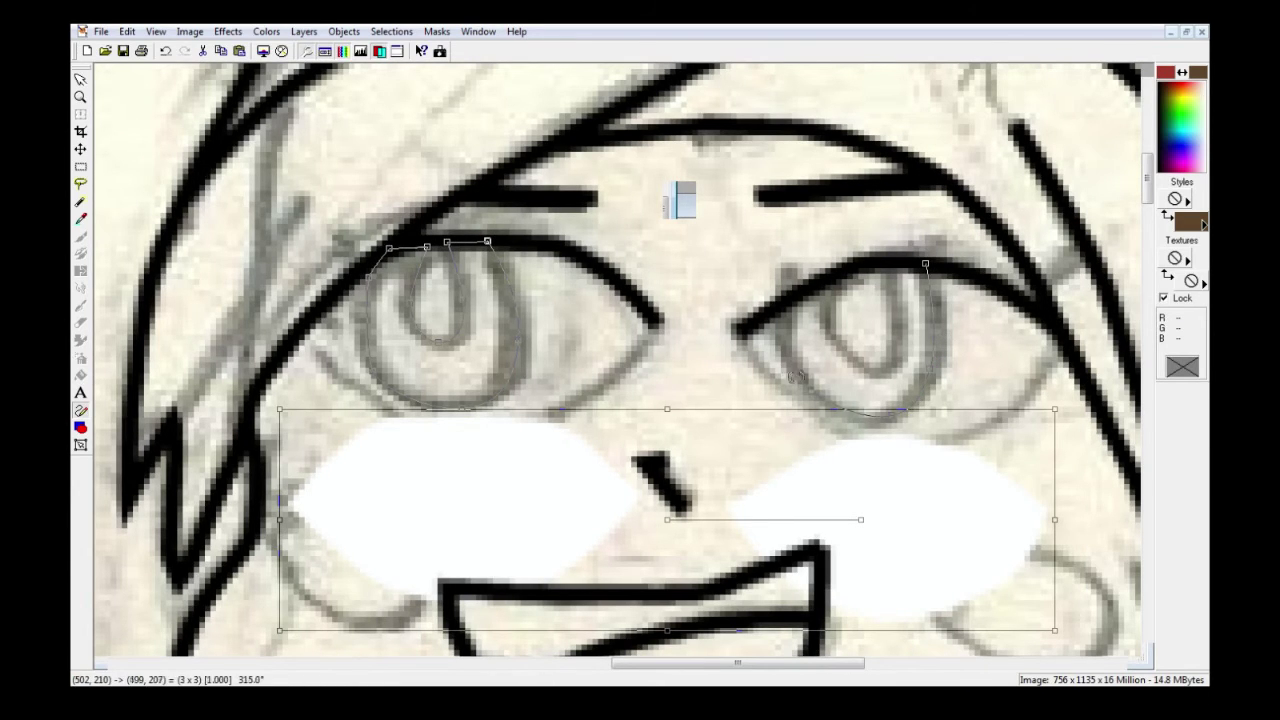
drag(858, 358, 898, 358)
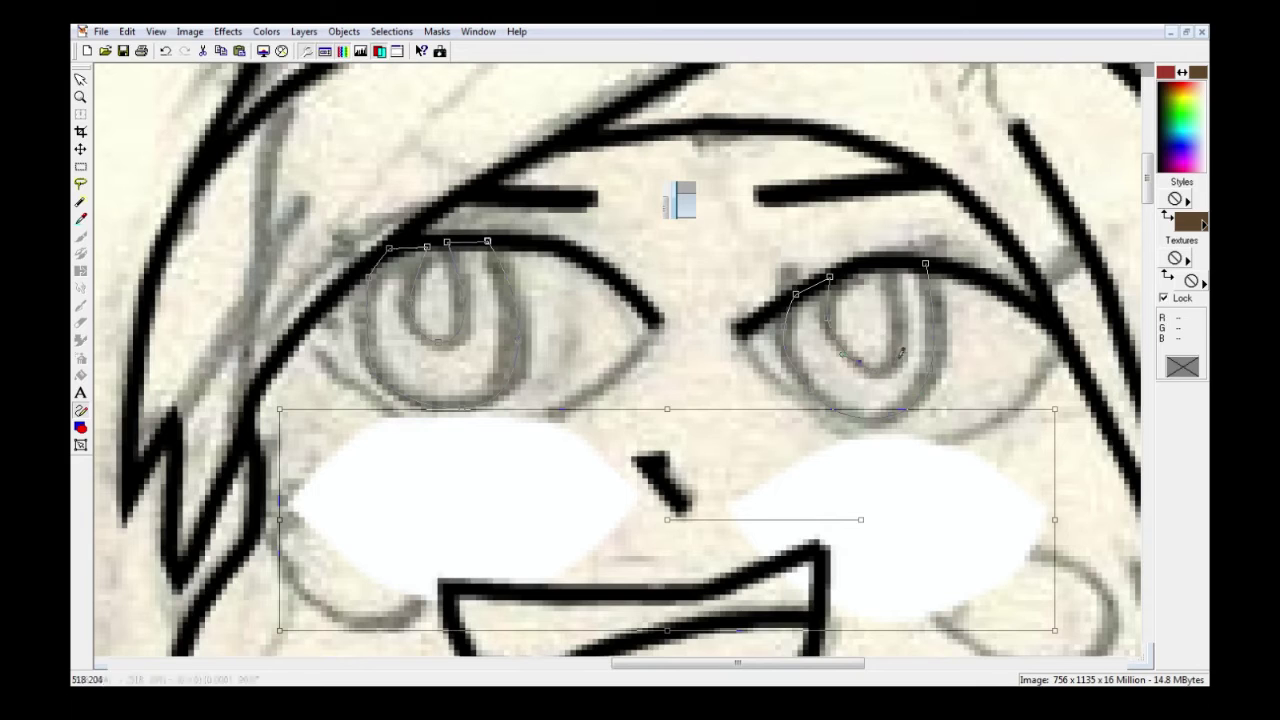
click(886, 267)
click(926, 264)
key(ctrl+q)
- Move the eye whites back up over the eyes and adjust the highlight curve of the right-hand iris
click(81, 445)
drag(430, 516, 447, 342)
click(579, 468)
click(912, 360)
right_click(912, 360)
click(934, 363)
click(889, 346)
key(ctrl+q)
right_click(984, 374)
click(984, 628)
- Trace both cheek blush ovals as filled shapes in the pink sampled from the reference character's cheek
scroll(984, 628, down, 3)
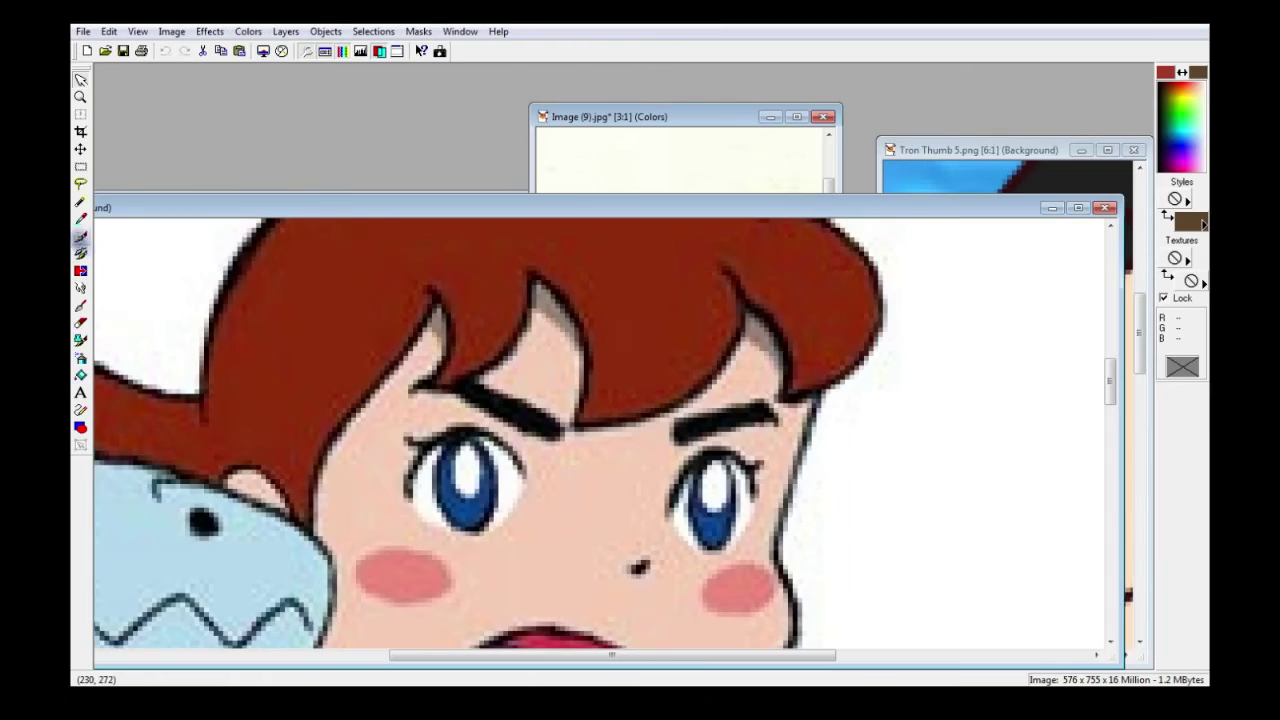
click(388, 562)
click(960, 150)
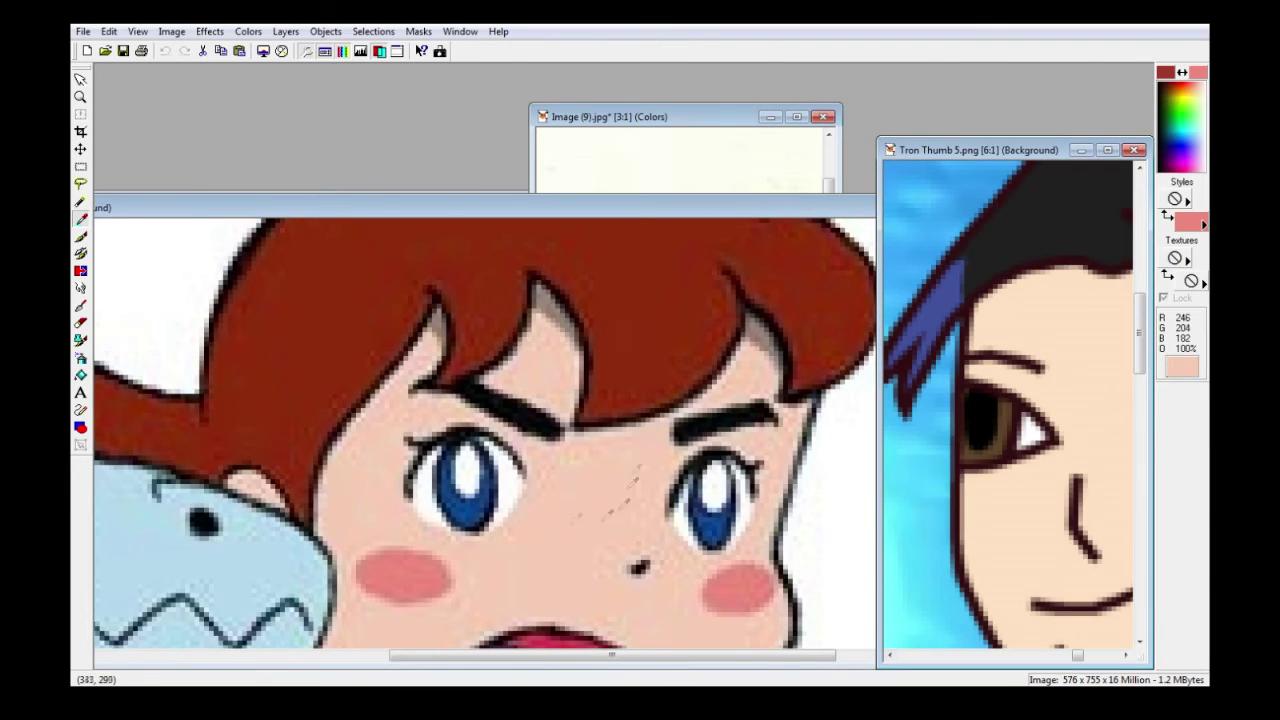
click(704, 117)
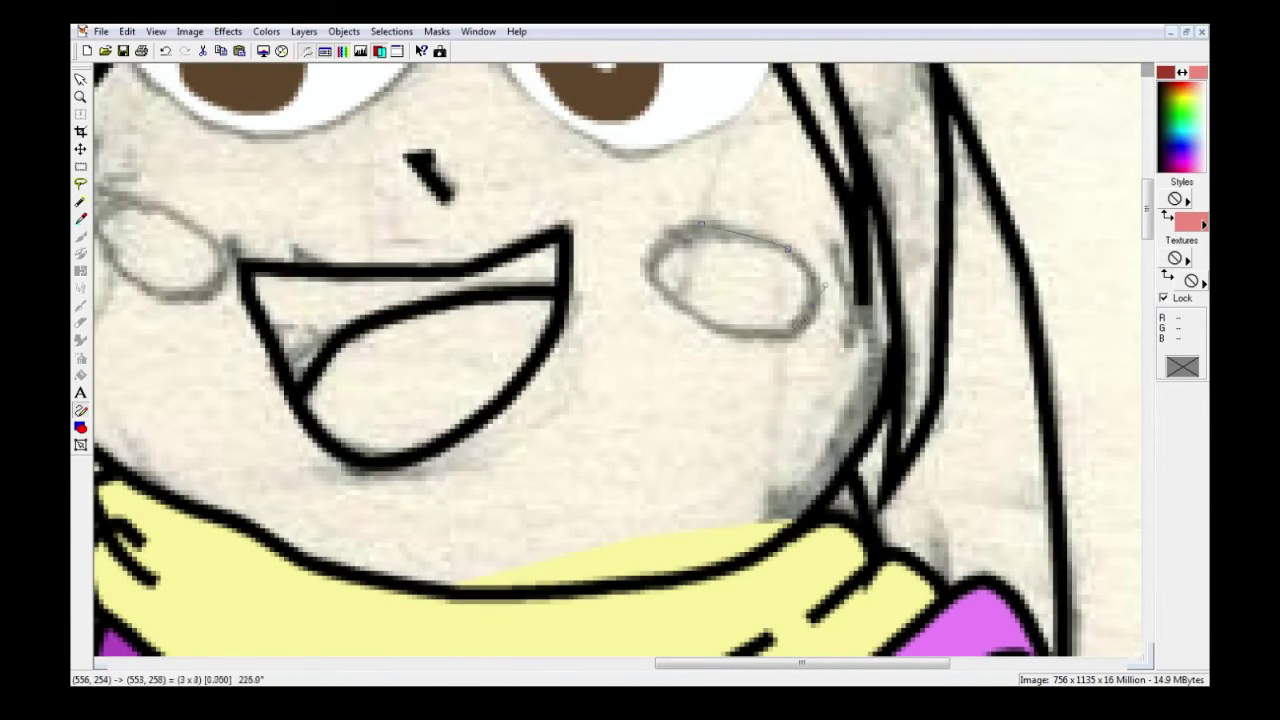
mouse_move(745, 338)
mouse_down()
mouse_move(702, 332)
mouse_move(646, 258)
mouse_move(684, 229)
mouse_up()
click(701, 232)
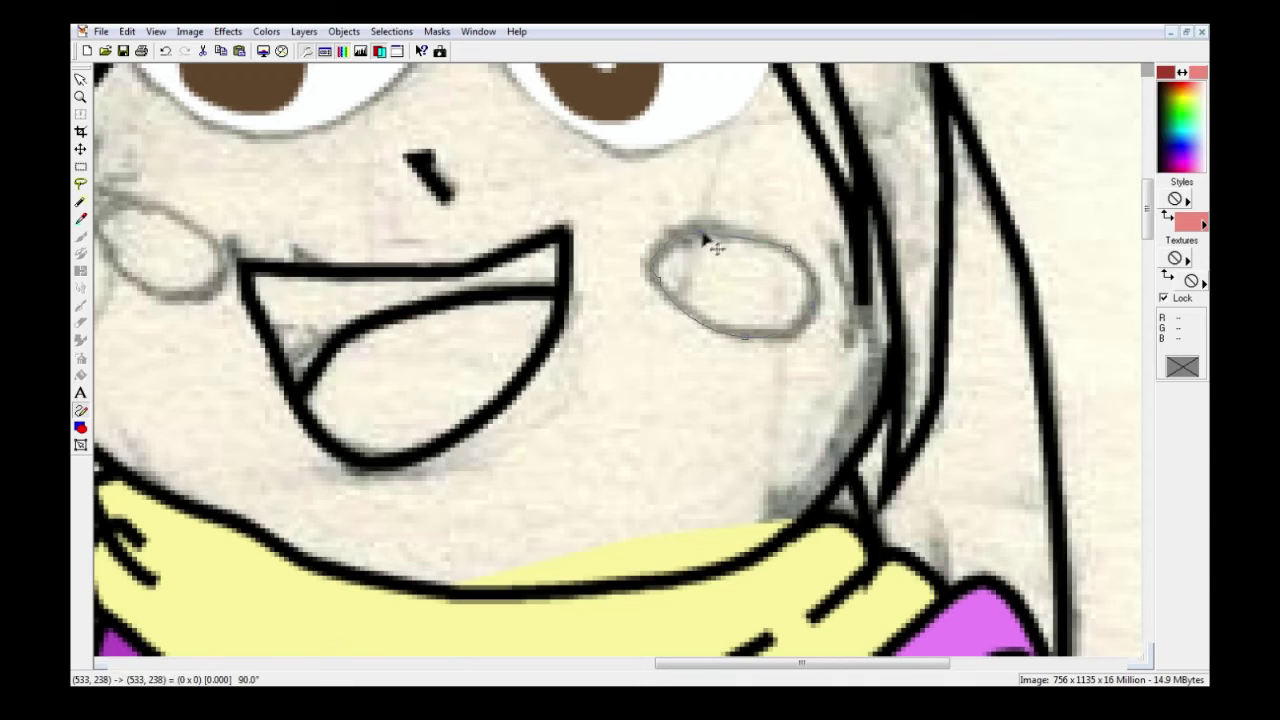
click(213, 241)
drag(297, 207, 249, 207)
drag(261, 265, 301, 286)
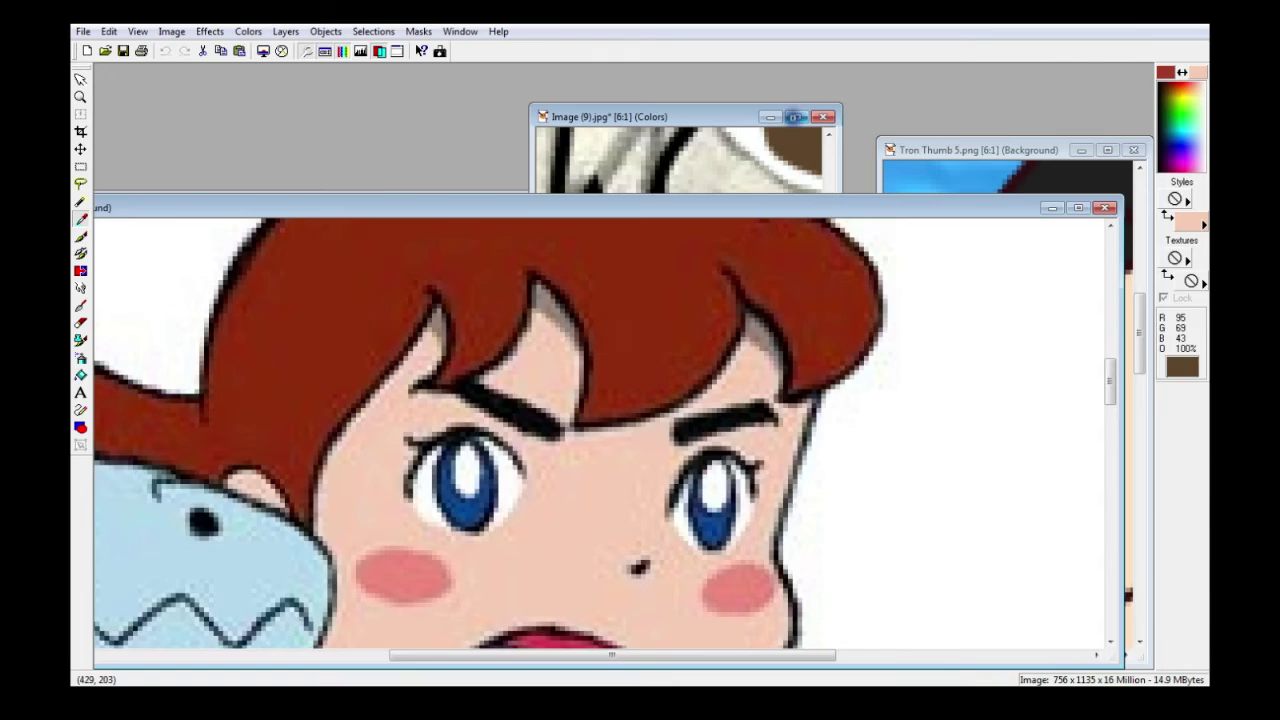
- Trace the face along the scarf edge, jaw and hairline as a closed shape filled with the sampled skin tone
click(795, 117)
click(81, 411)
drag(252, 467, 449, 634)
key(ctrl+z)
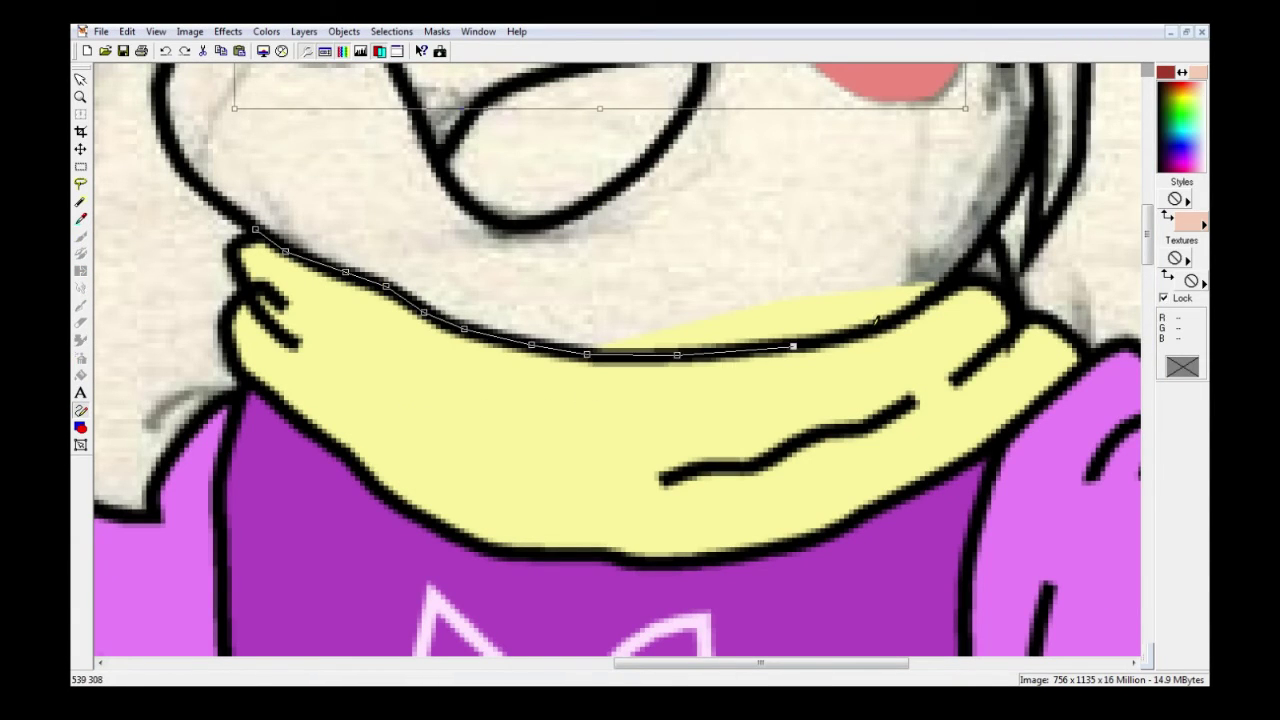
scroll(1070, 170, up, 5)
click(1075, 490)
click(865, 201)
click(489, 179)
click(259, 271)
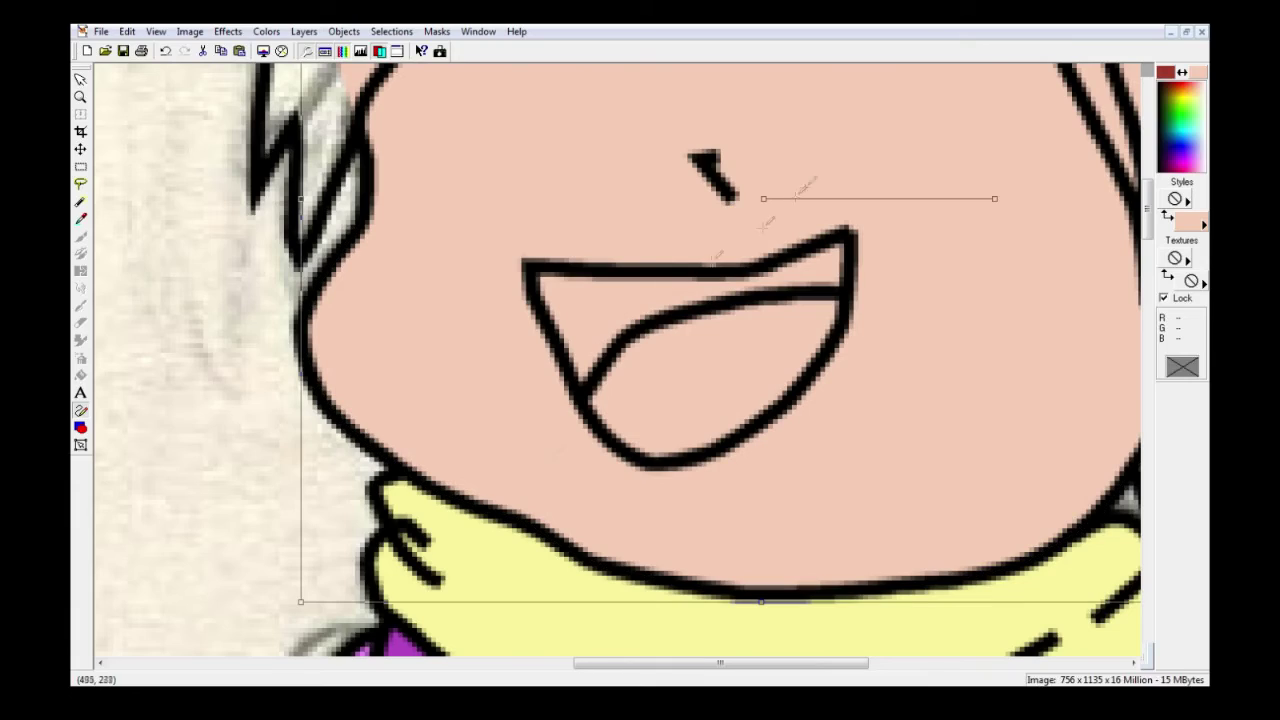
- Send the face shape behind the cheek, iris and eye-white shapes
key(shift+Page_Down)
key(shift+Page_Down)
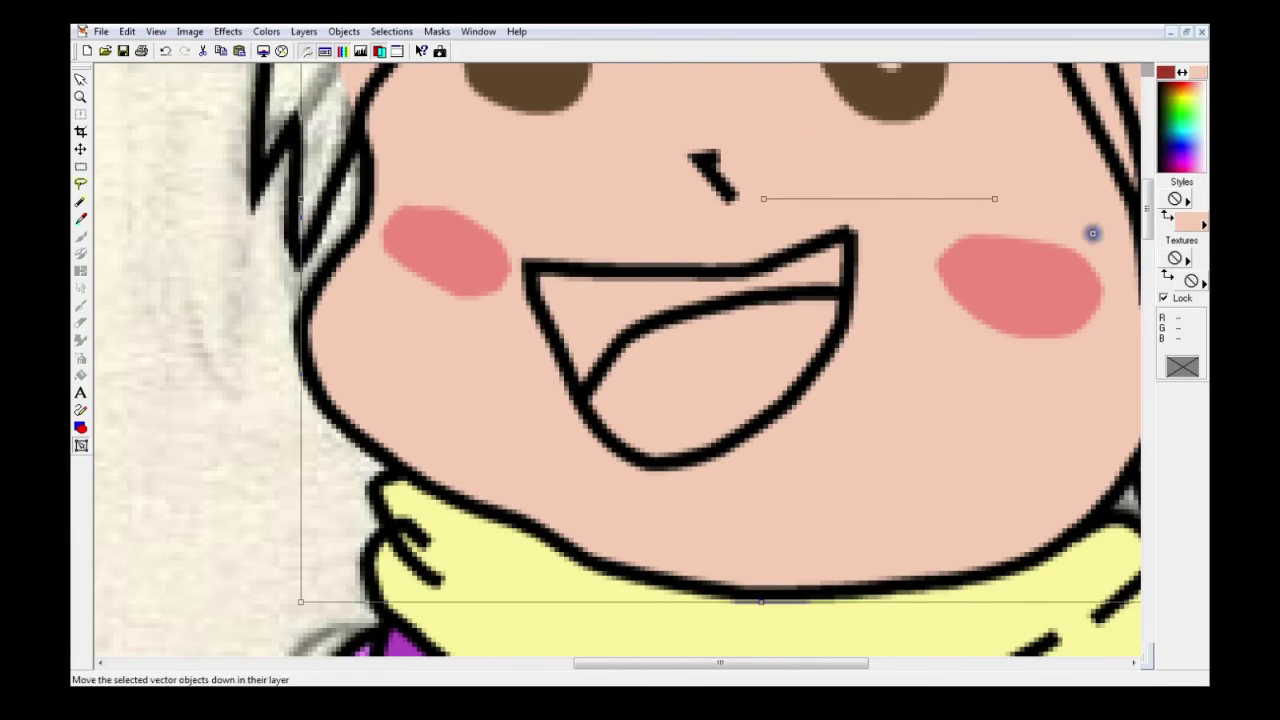
- Trace the upper mouth interior along its outline as a closed shape filled with crimson red
scroll(1091, 234, down, 3)
scroll(690, 410, up, 1)
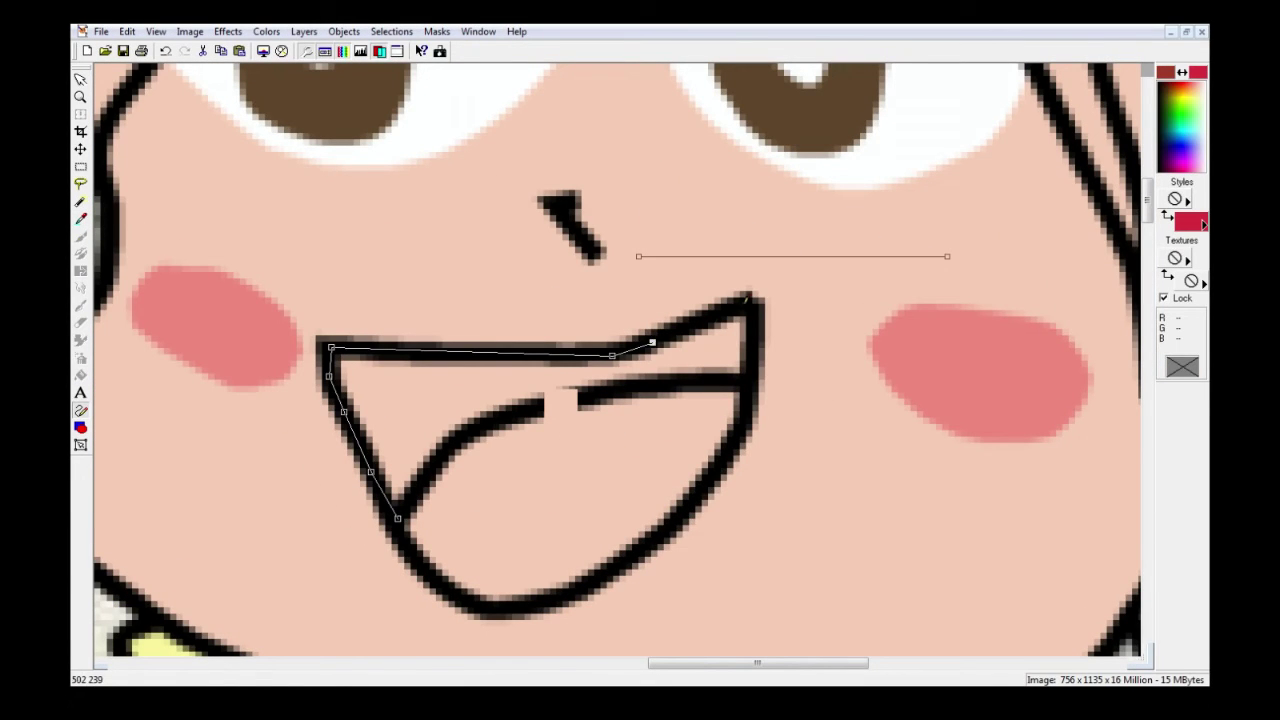
click(746, 384)
click(528, 508)
click(400, 521)
key(ctrl+q)
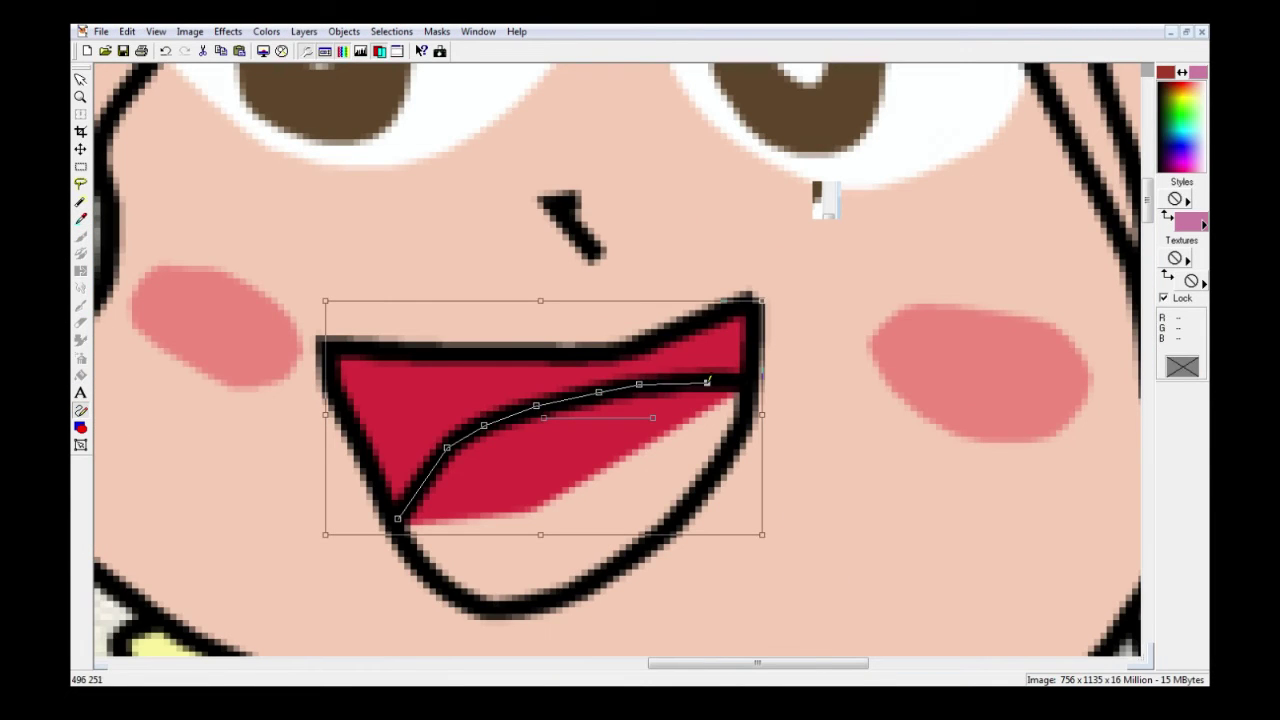
- Trace the tongue along the curved inner mouth line and lower lip as a closed pinkish-purple shape
click(701, 491)
click(600, 575)
click(548, 603)
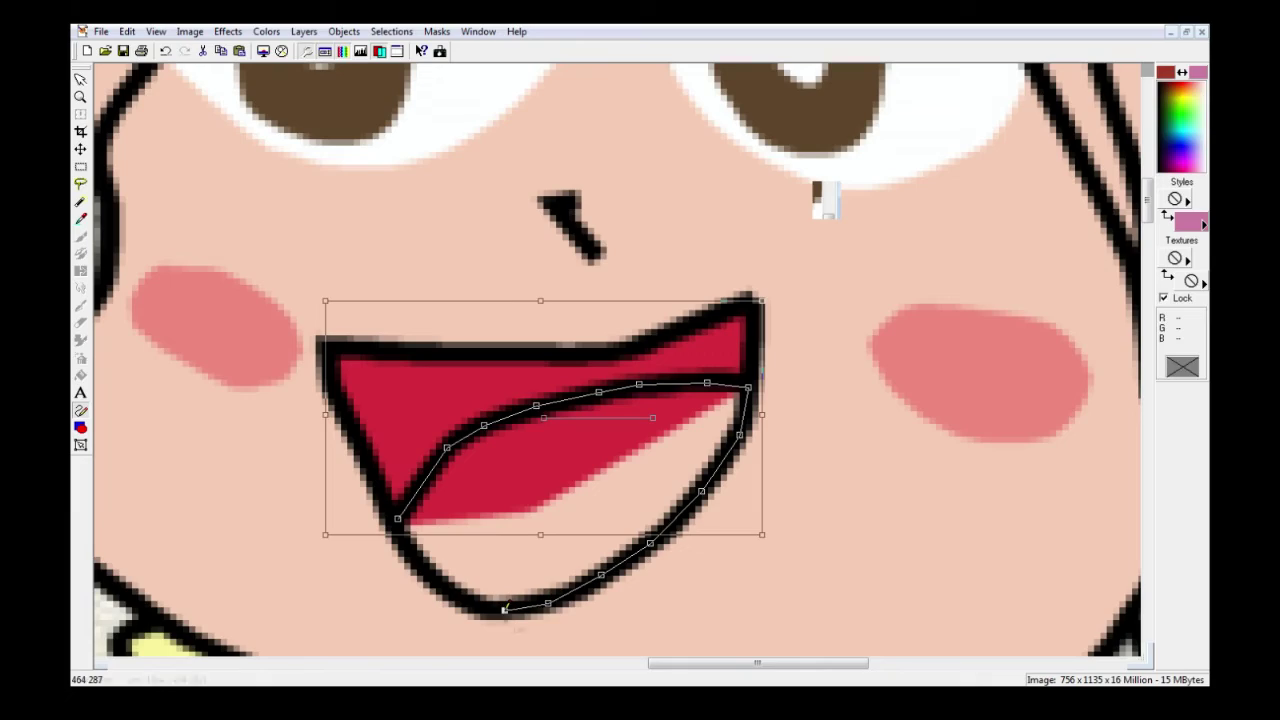
click(398, 521)
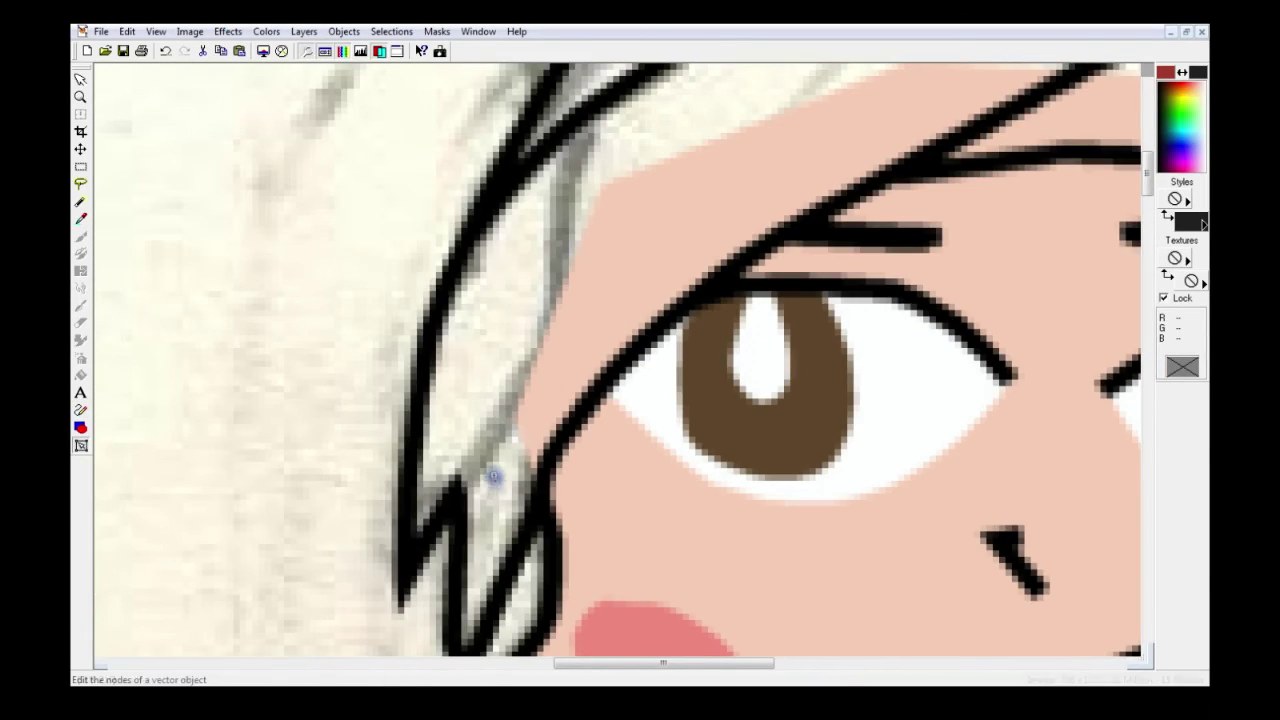
- Draw the missing inner line of the left hair lock from its jagged tip up to the temple
click(494, 471)
drag(541, 445, 603, 195)
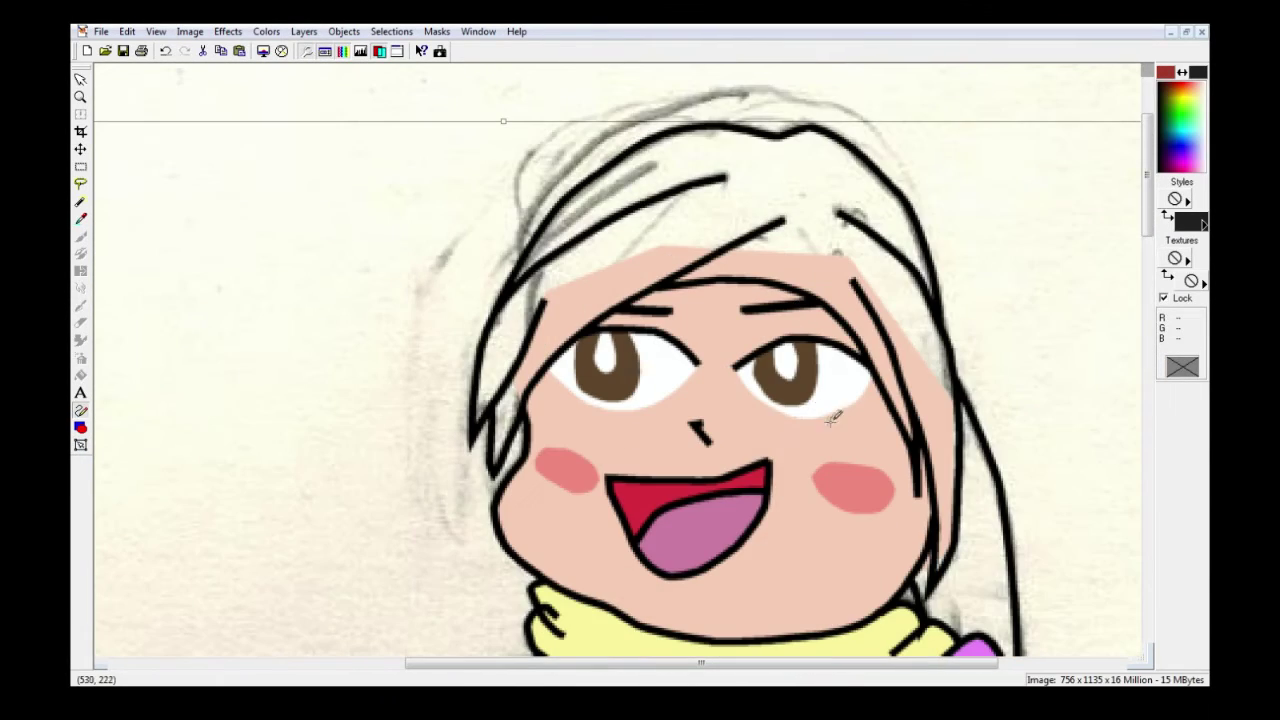
- Trace the near-black hair shape from beside the left eye over the crown and down the right side of the head
scroll(722, 415, up, 4)
click(482, 419)
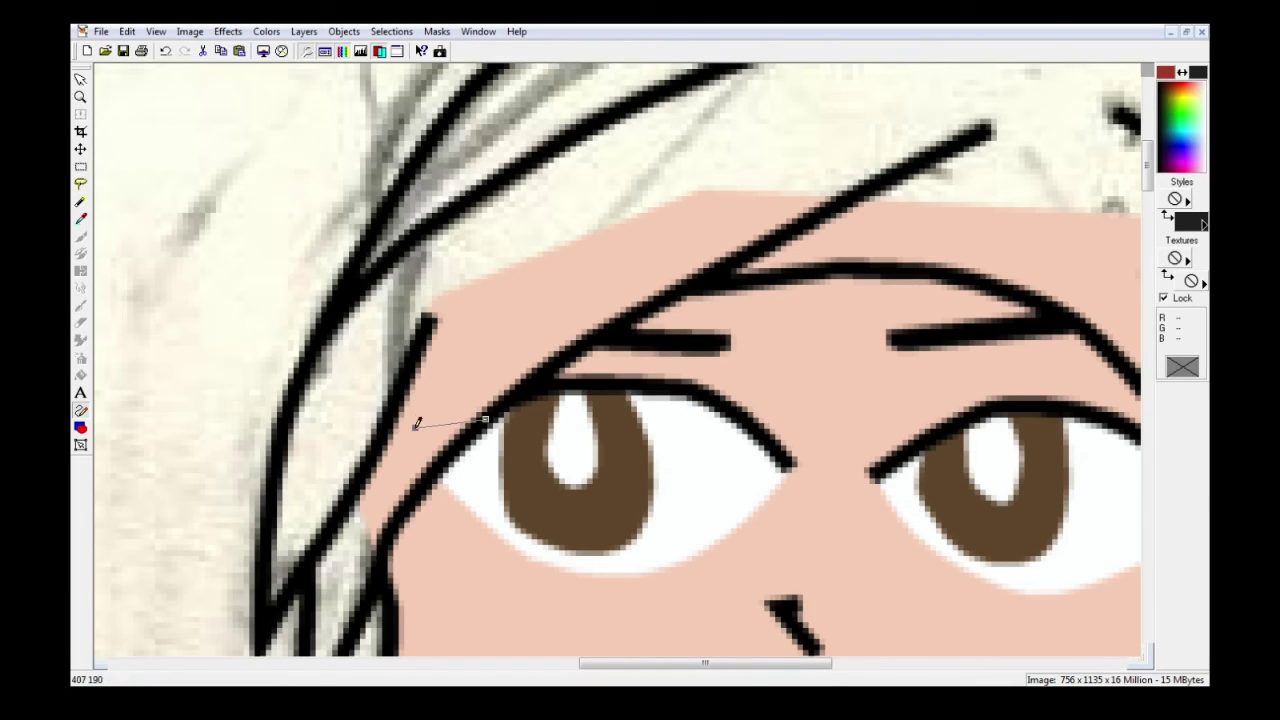
click(442, 125)
scroll(442, 127, up, 3)
click(557, 235)
drag(557, 235, 496, 284)
click(573, 233)
click(640, 185)
click(693, 156)
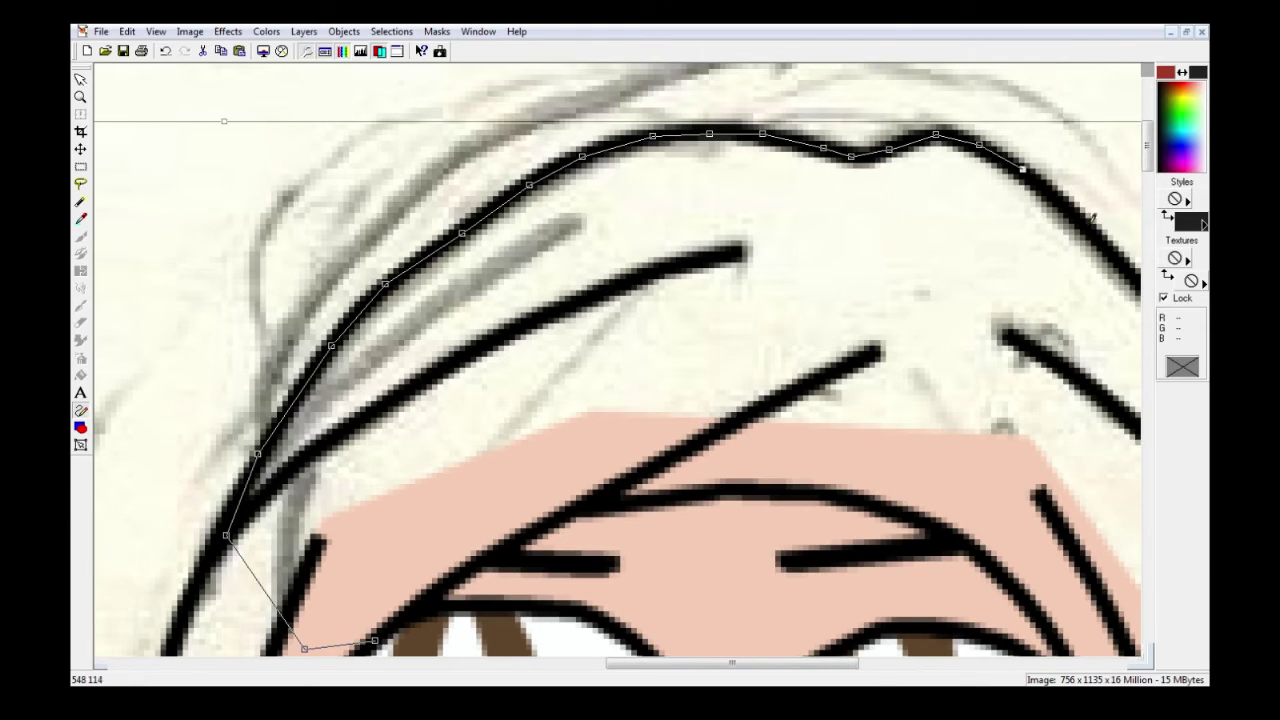
click(1087, 227)
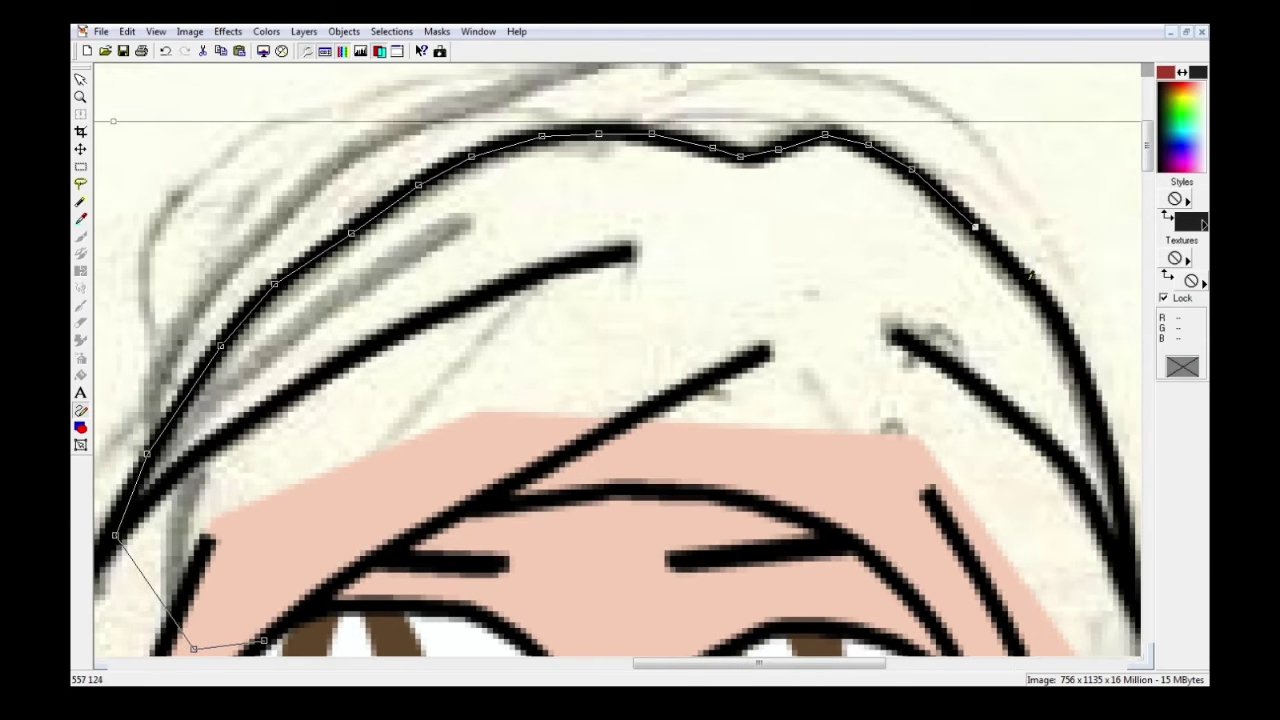
click(1094, 414)
click(1124, 559)
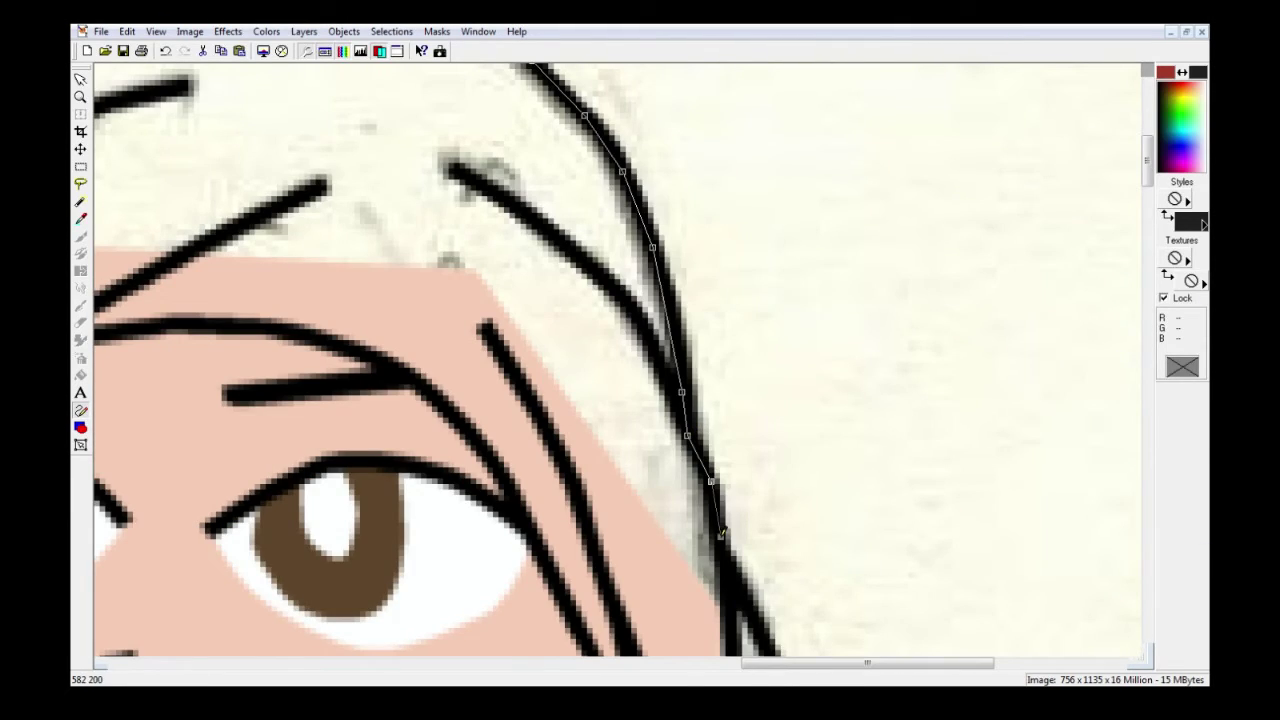
- Continue the hair contour down the outer edge of the long right-hand strand to the shoulder
scroll(721, 535, down, 6)
click(727, 125)
click(765, 192)
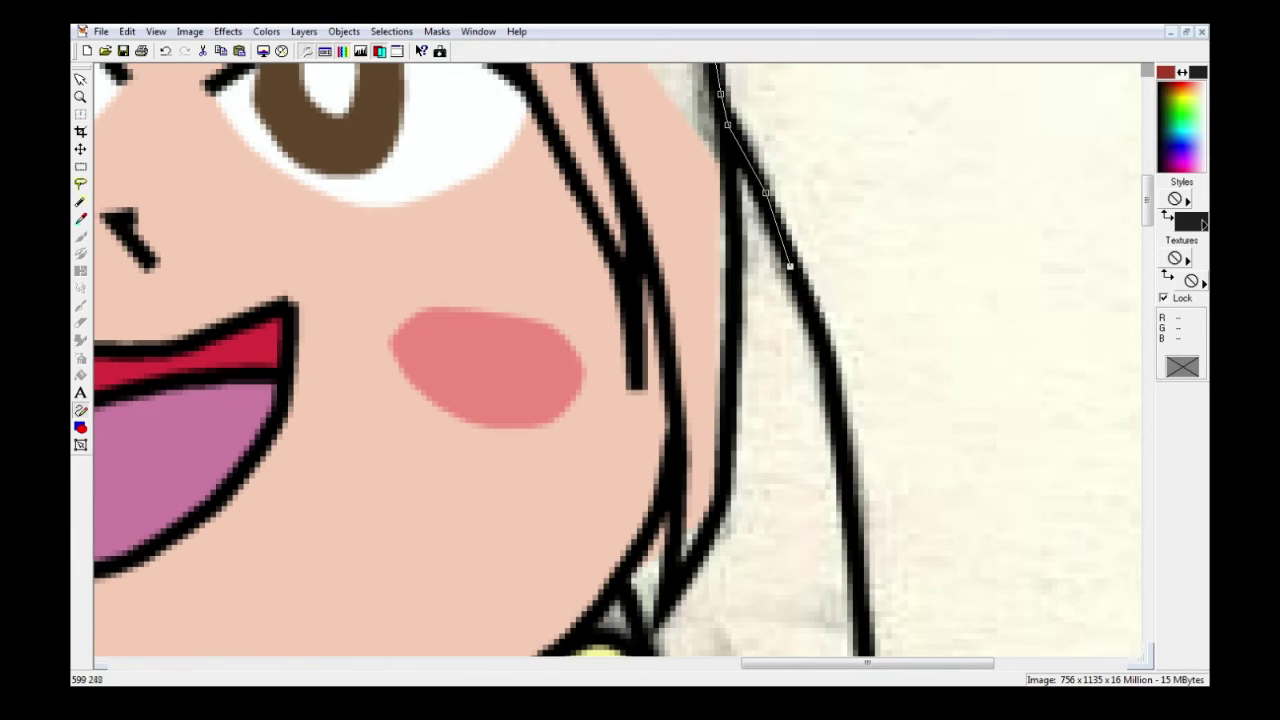
scroll(840, 420, down, 4)
click(850, 250)
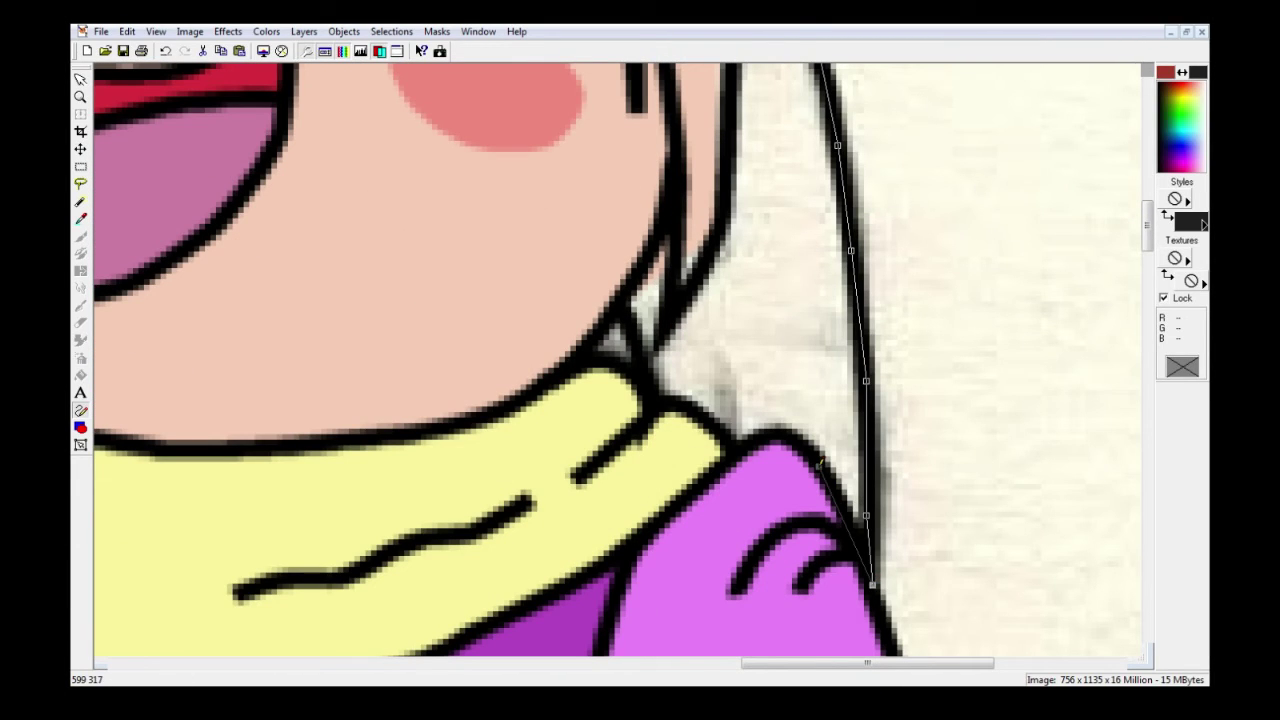
- Bring the hair contour back up from the scarf along the right face-framing strand to above the right eye
scroll(621, 304, up, 2)
click(656, 346)
click(674, 226)
scroll(690, 195, up, 2)
click(662, 262)
click(643, 179)
scroll(643, 179, up, 2)
click(624, 241)
click(597, 171)
scroll(515, 120, up, 1)
click(459, 141)
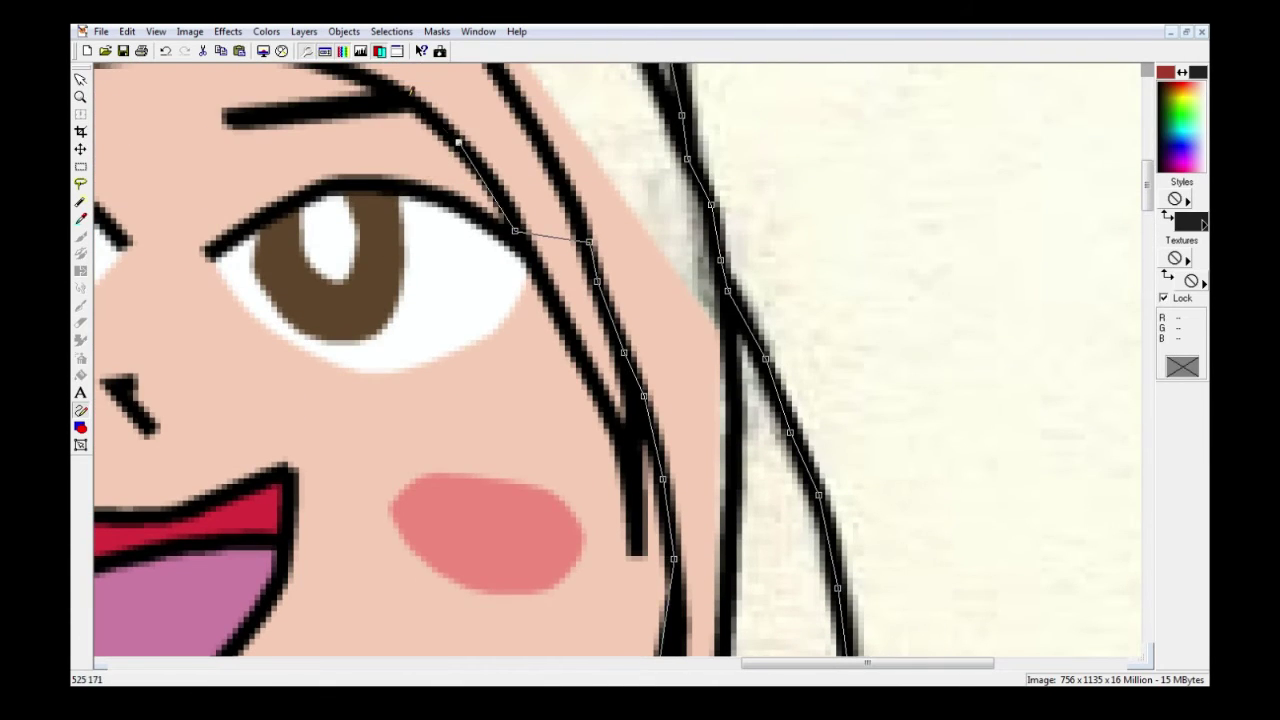
- Finish the hair contour along the fringe to its starting point and apply it as a near-black filled shape
click(408, 96)
scroll(408, 96, up, 2)
scroll(408, 96, left, 1)
click(466, 296)
scroll(466, 296, left, 1)
click(507, 275)
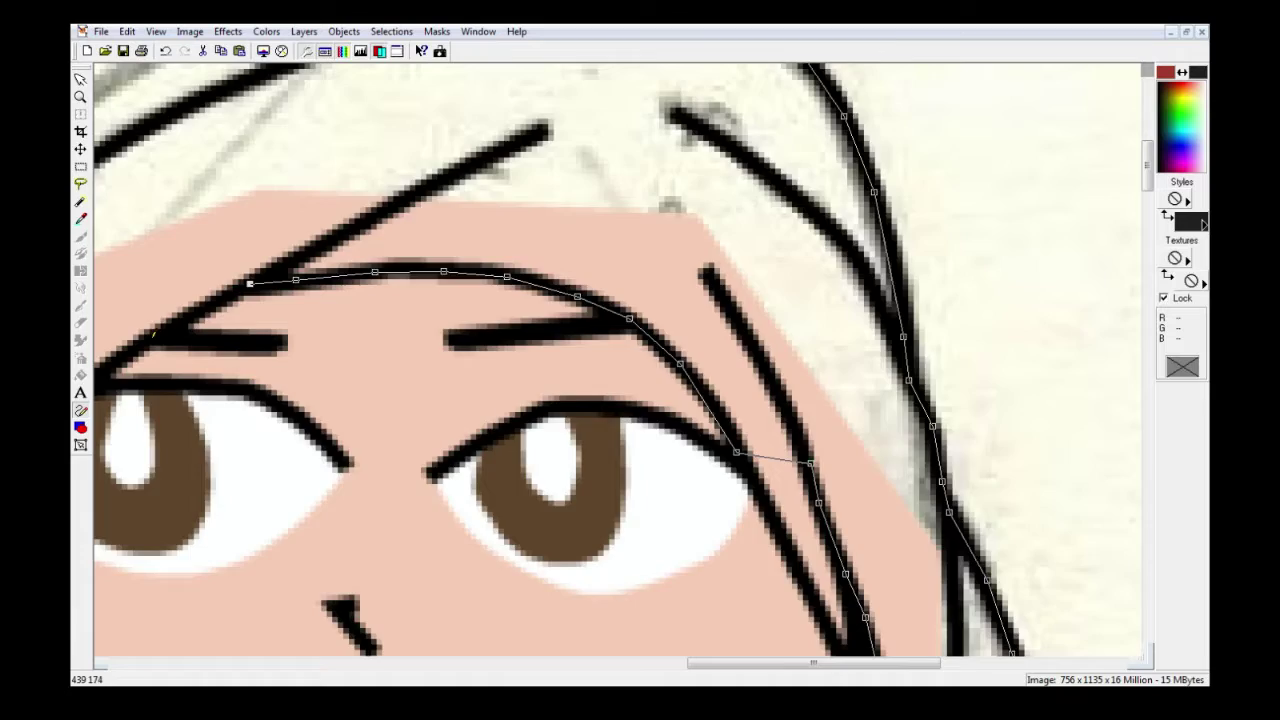
click(150, 339)
scroll(150, 339, left, 1)
click(303, 384)
click(267, 420)
key(ctrl+q)
- Trace the jagged hair lock beside the left eye as a closed shape filled with blue
scroll(437, 397, down, 2)
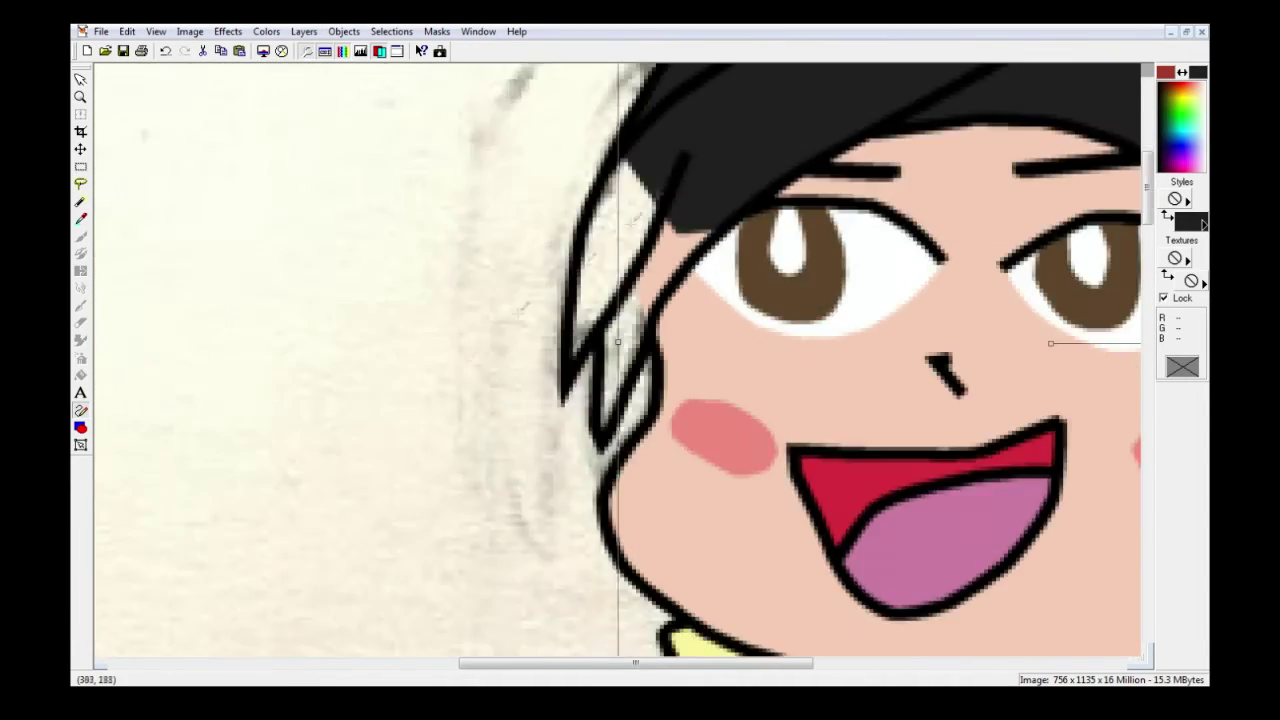
scroll(660, 285, up, 3)
key(q)
key(ctrl+shift+n)
drag(518, 504, 482, 616)
drag(422, 375, 385, 440)
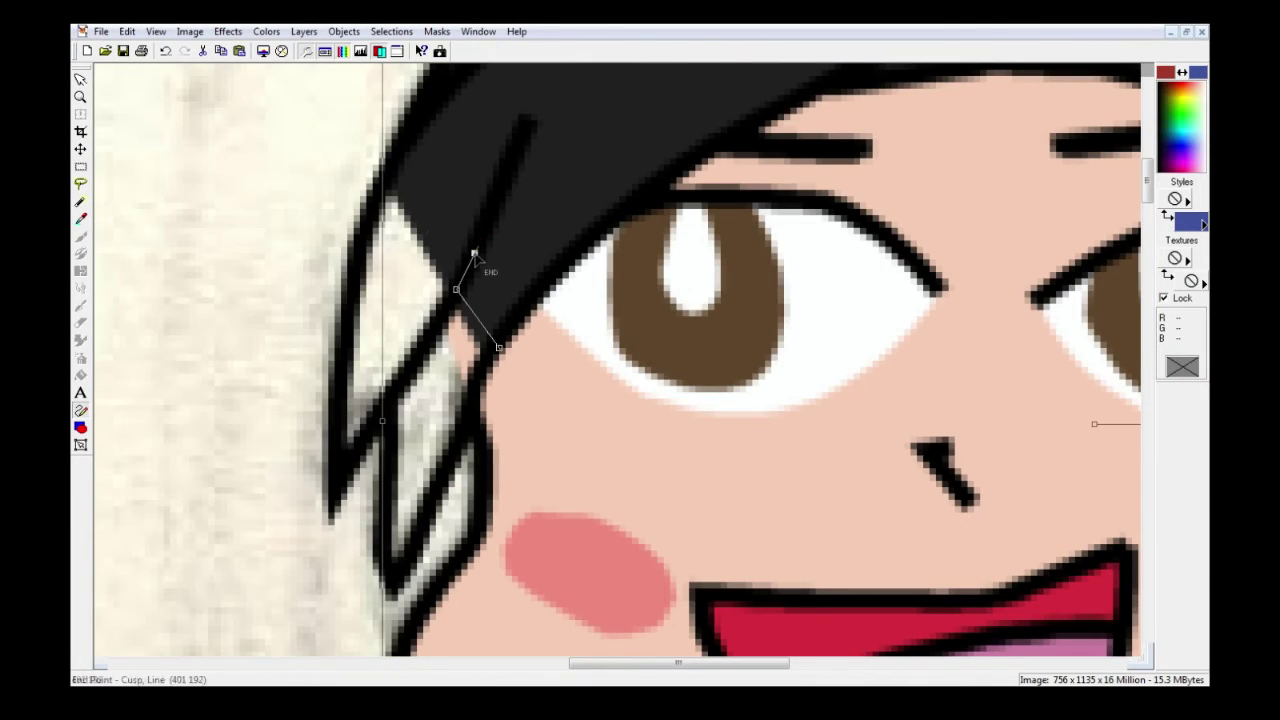
click(402, 141)
click(362, 230)
click(350, 296)
click(337, 396)
click(337, 474)
click(386, 575)
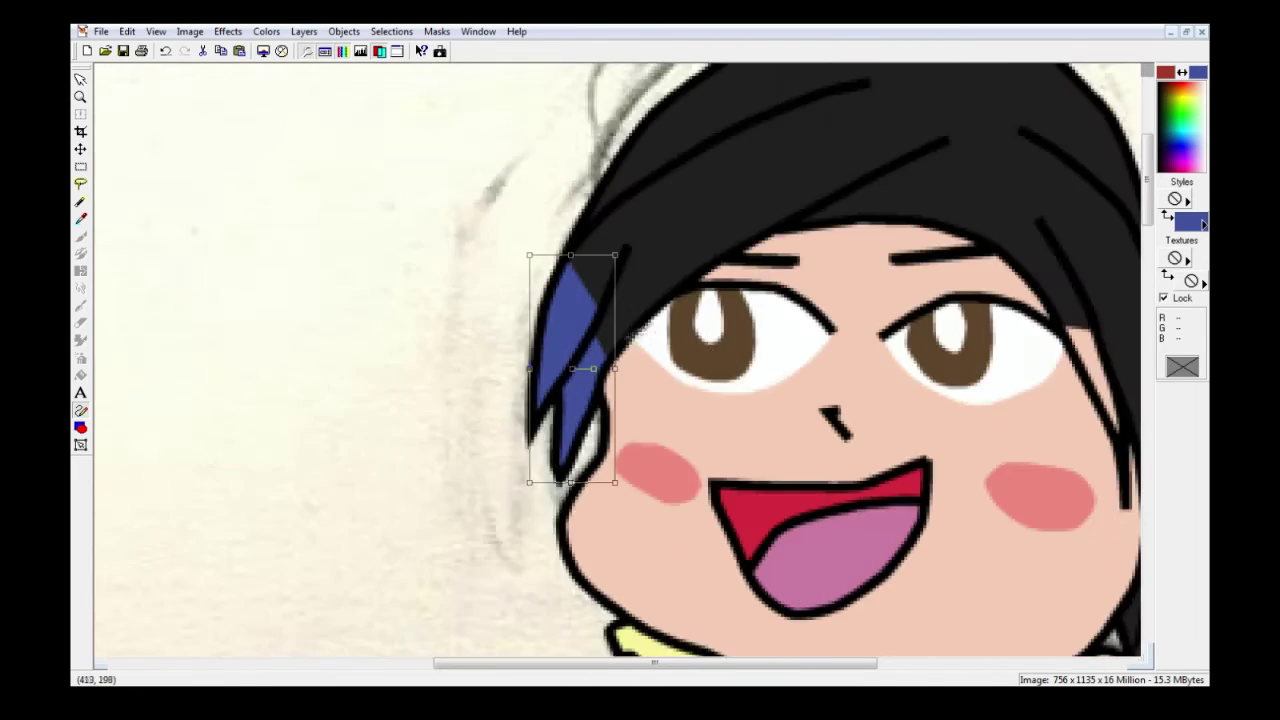
- Trace the narrow hair sliver beside the right eye as a closed blue-filled contour
drag(635, 332, 157, 296)
click(81, 445)
scroll(617, 300, up, 4)
drag(619, 185, 597, 414)
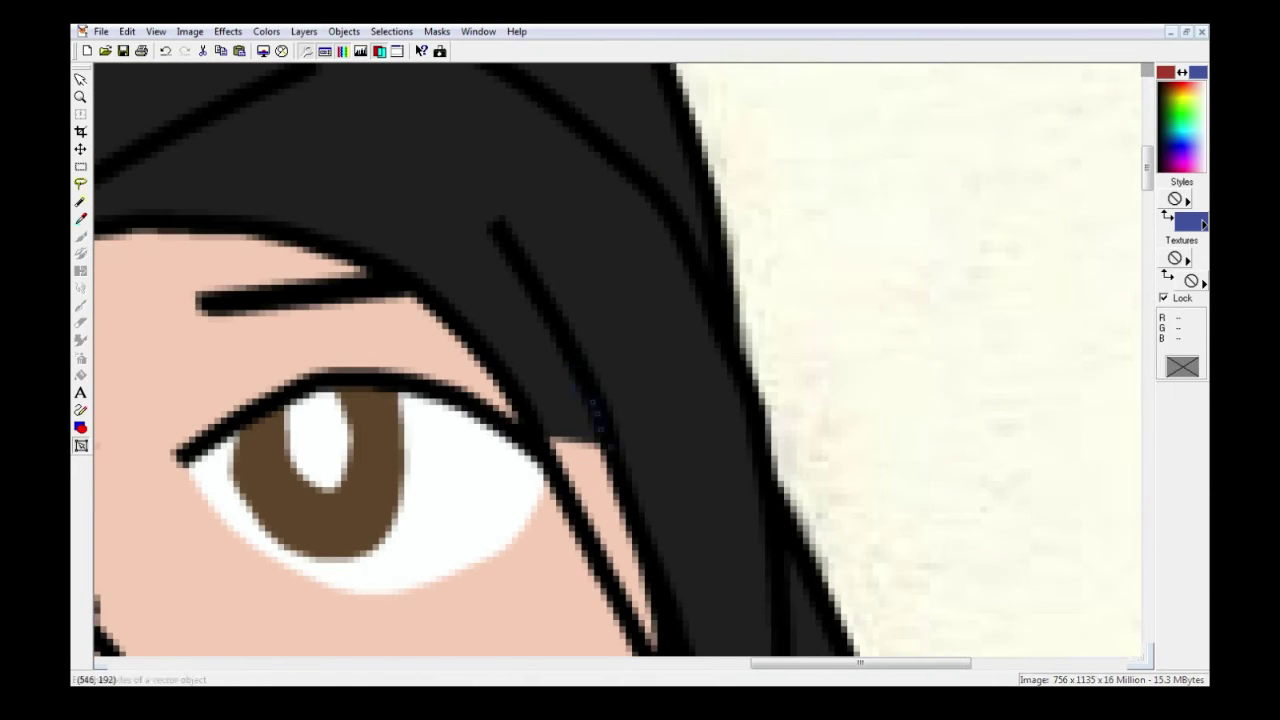
click(643, 542)
scroll(660, 560, down, 3)
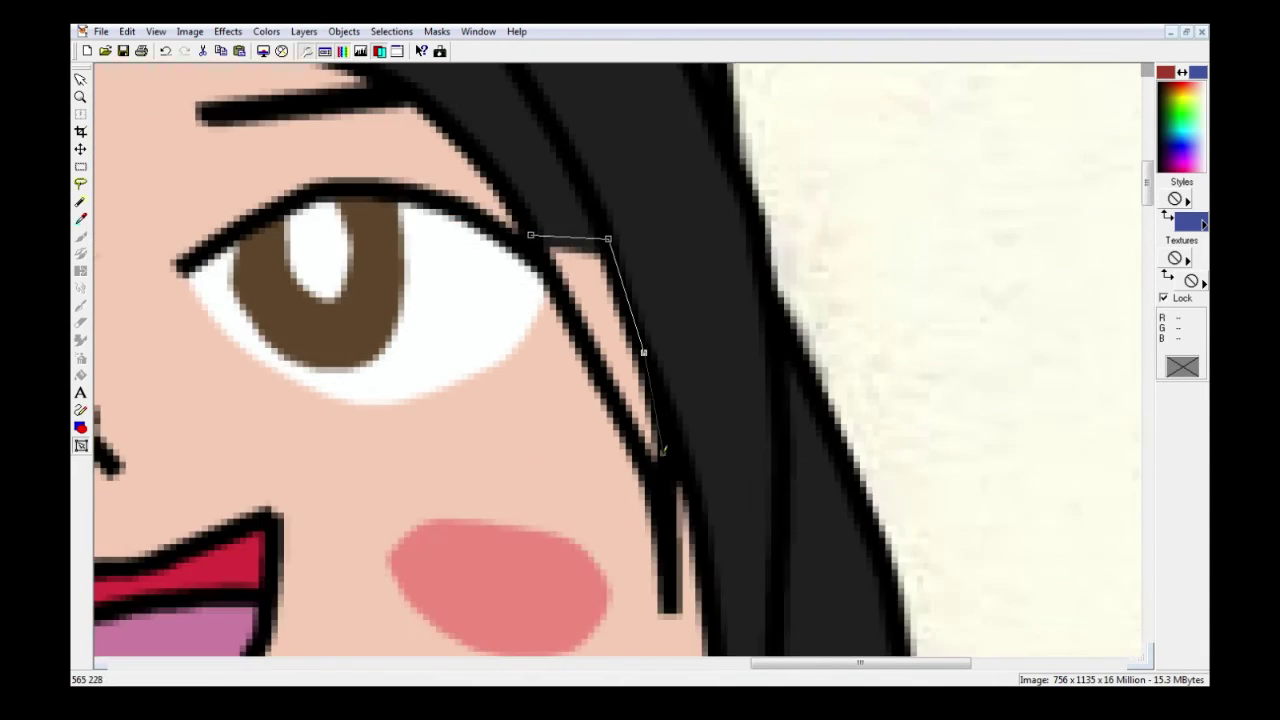
click(533, 237)
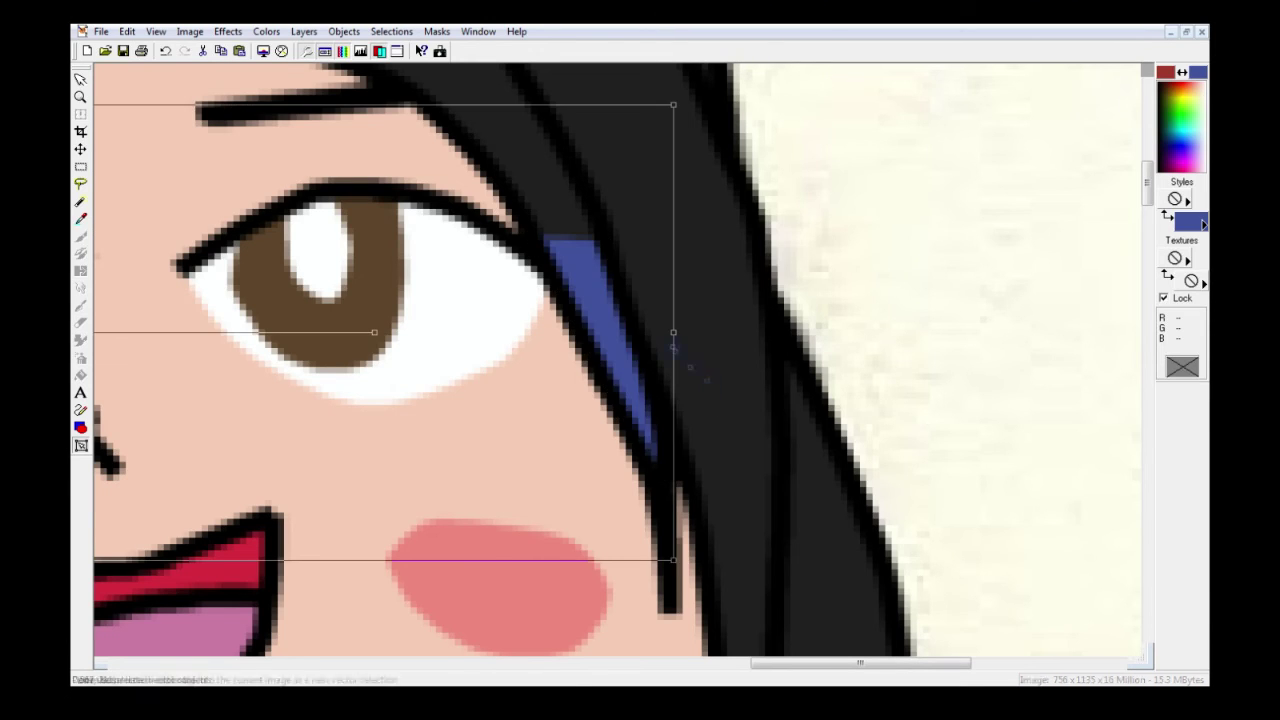
- Trace the hair tip beside the right cheek as another closed blue contour and apply the hair-tip edits
scroll(720, 352, down, 4)
click(780, 322)
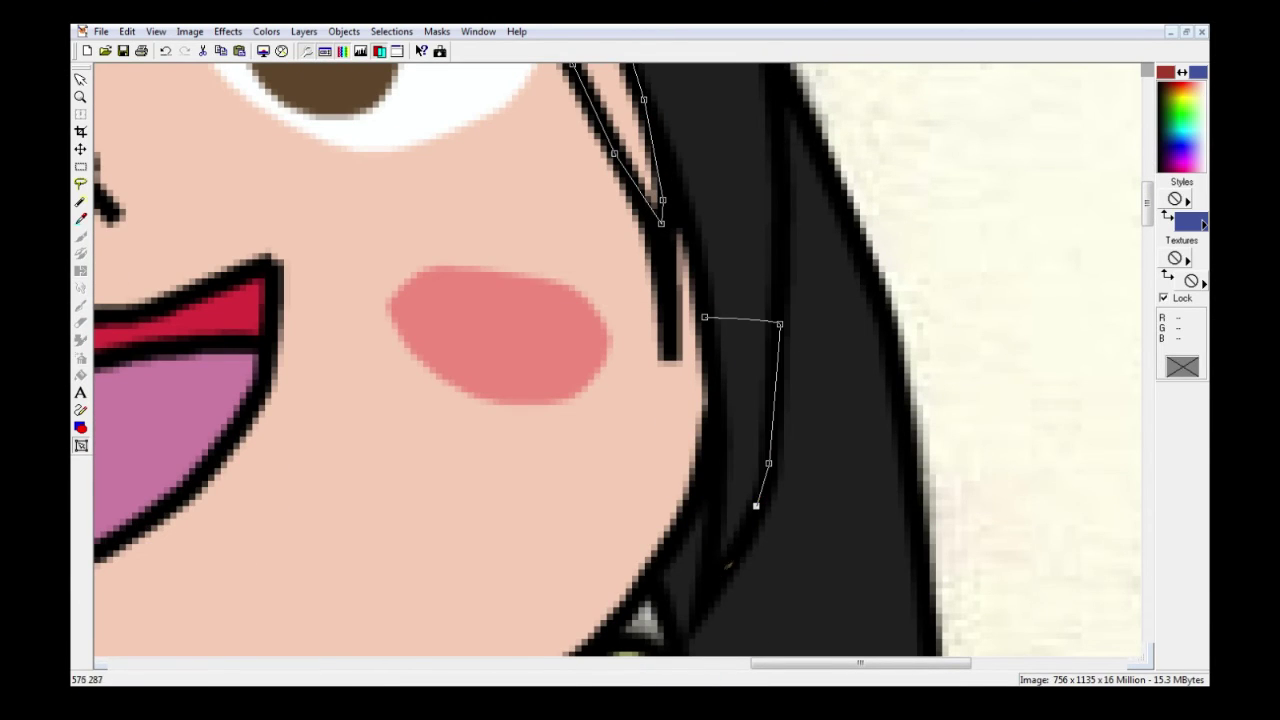
click(704, 317)
drag(780, 324, 781, 329)
key(ctrl+q)
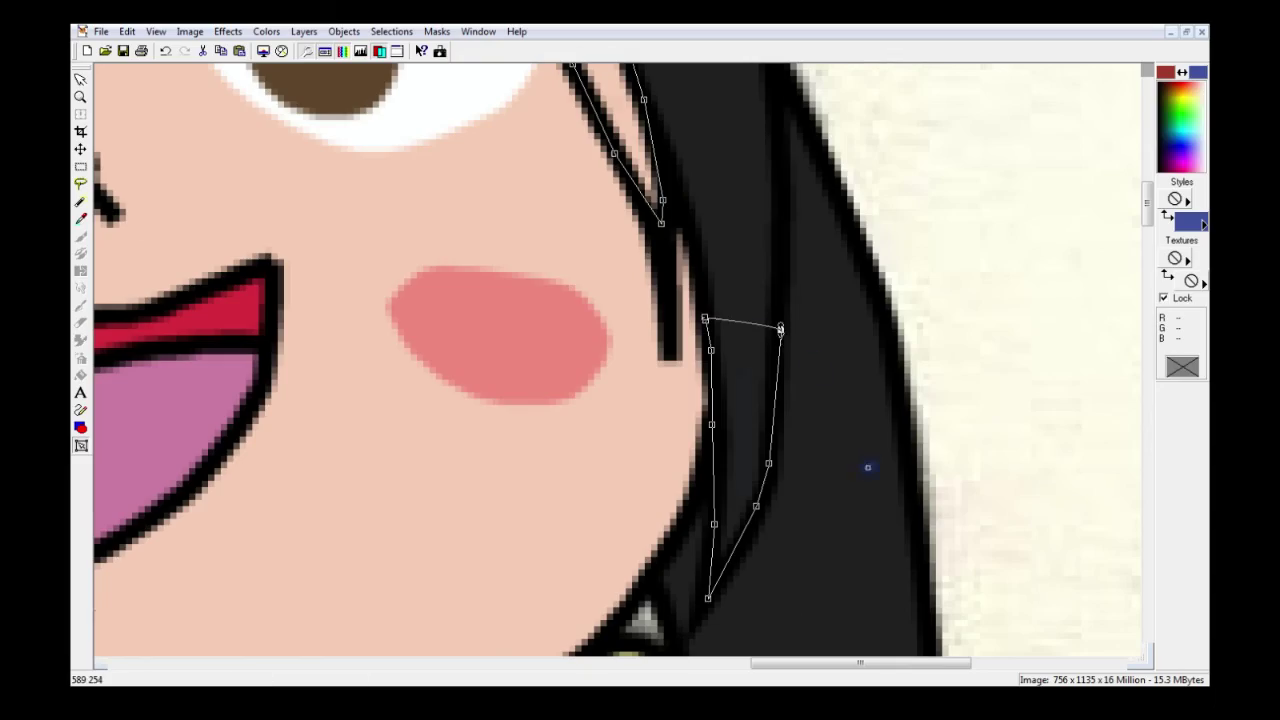
- Start a cream-filled shape for the right-hand glove, tracing from the sleeve corner around the outer cuff bulge
scroll(833, 268, down, 7)
scroll(941, 333, up, 1)
scroll(940, 333, down, 4)
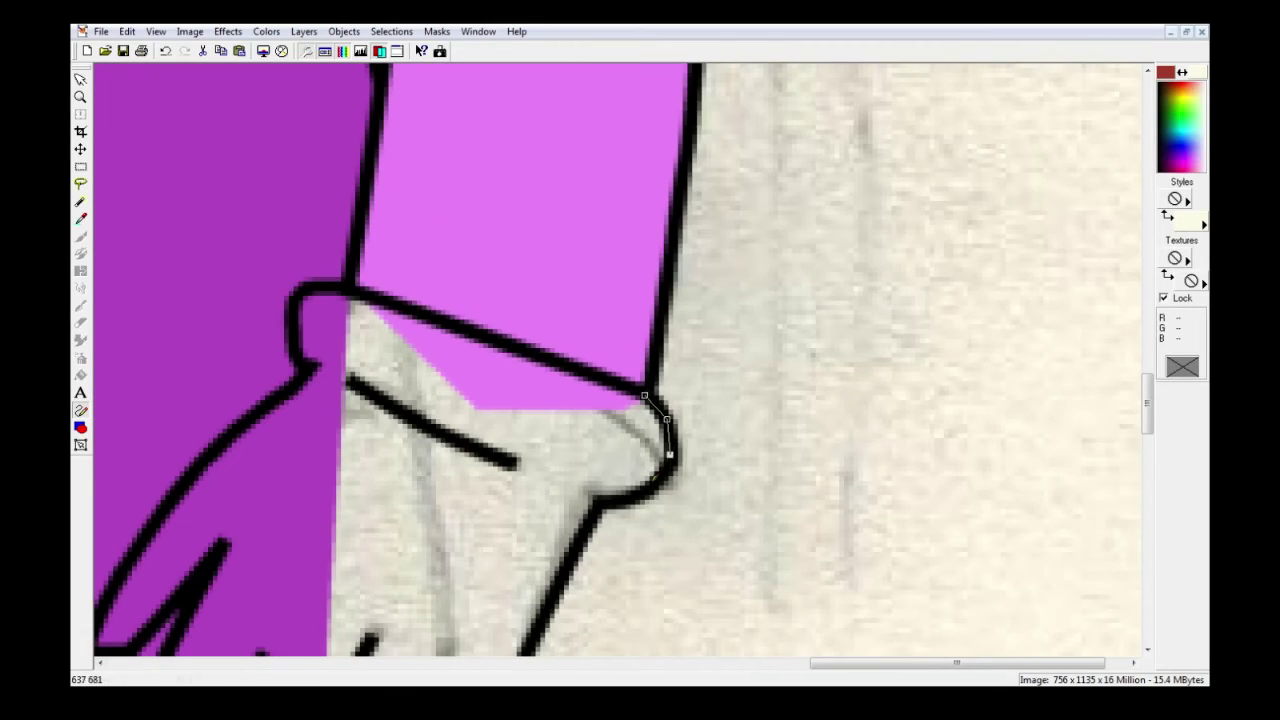
click(653, 487)
click(621, 502)
click(599, 504)
- Continue the glove contour down the side of the hand and around the first three fingertips
scroll(590, 510, down, 4)
click(525, 278)
click(437, 445)
click(414, 490)
click(382, 511)
click(353, 512)
click(360, 460)
click(331, 488)
click(300, 513)
click(272, 488)
click(277, 457)
click(301, 386)
click(235, 465)
click(208, 474)
click(180, 462)
click(171, 433)
click(196, 365)
- Trace the glove's remaining fingertip and the thumb, continuing up to the near side of the hand
click(157, 407)
click(134, 418)
click(113, 412)
click(114, 378)
click(155, 292)
click(205, 186)
click(148, 249)
scroll(150, 260, left, 1)
click(219, 272)
click(180, 269)
click(214, 192)
click(259, 121)
- Trace the glove's near edge and cuff, closing the contour along the sleeve hem at the starting corner
scroll(259, 121, up, 2)
click(301, 171)
click(368, 119)
scroll(368, 119, up, 3)
click(399, 227)
click(387, 200)
click(387, 165)
click(398, 148)
click(435, 146)
click(466, 152)
click(740, 253)
- Start a cream-filled shape for the brush-holding glove, tracing from the sleeve corner around the outer cuff bulge to the hand's lower edge
scroll(740, 253, left, 2)
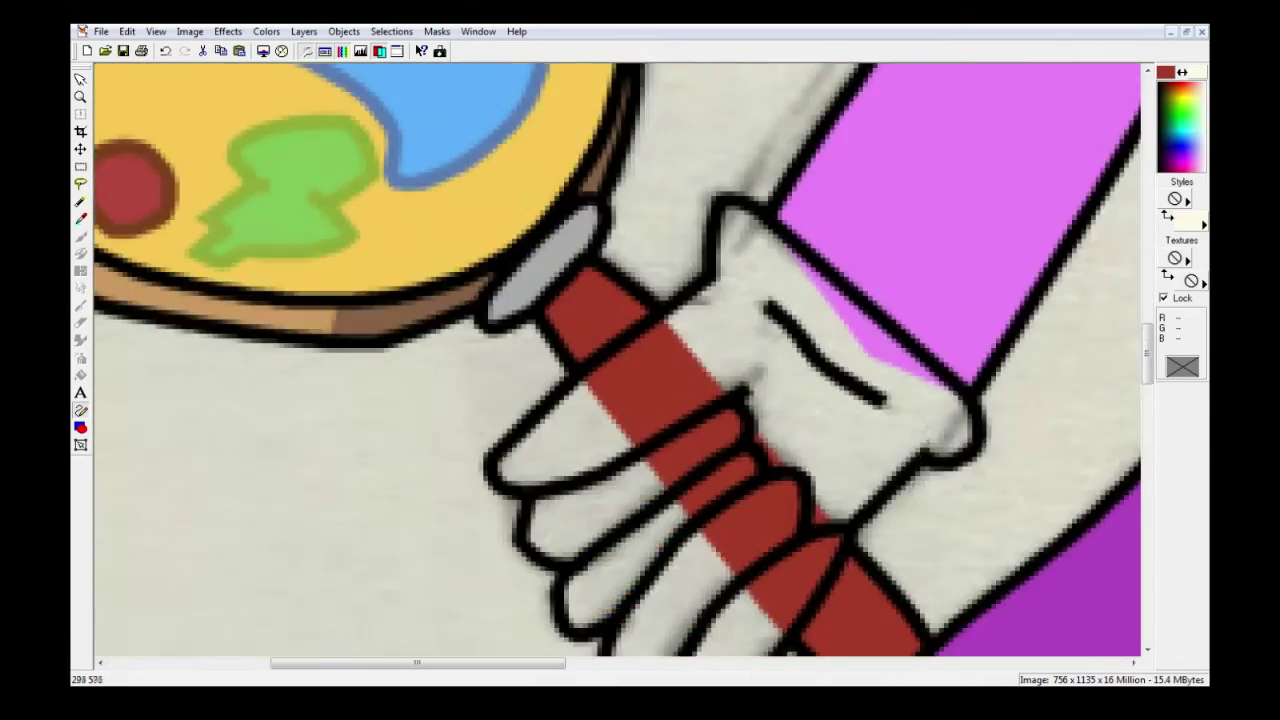
scroll(686, 492, right, 3)
scroll(686, 492, up, 1)
click(693, 528)
click(676, 554)
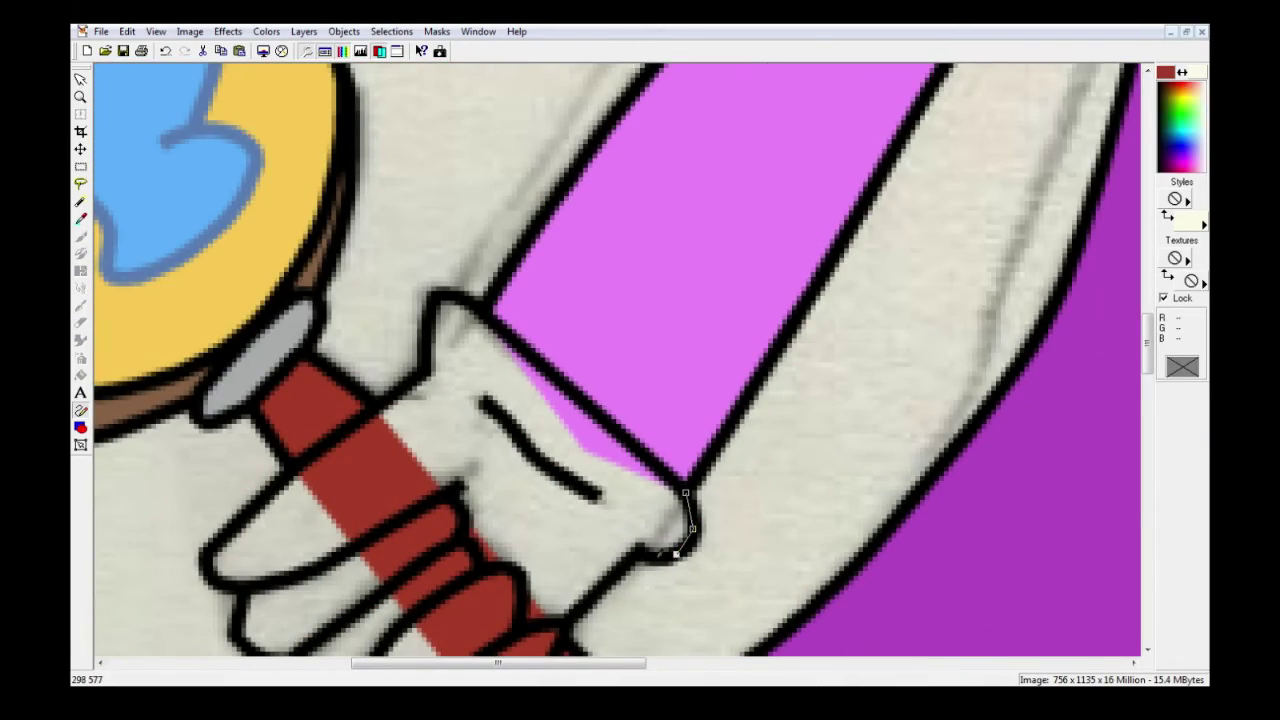
click(656, 559)
click(640, 555)
click(612, 576)
- Continue the brush-holding glove's contour down the lower side of the hand and around the lowest fingertip
scroll(612, 576, down, 3)
click(562, 480)
click(556, 512)
click(458, 549)
click(421, 580)
click(399, 593)
click(387, 593)
click(374, 555)
- Trace around the next two fingertips of the glove gripping the brush handle
click(356, 563)
click(336, 558)
click(319, 532)
click(325, 481)
click(304, 488)
click(287, 493)
click(275, 477)
click(273, 449)
click(282, 428)
- Trace the two uppermost fingertips and follow the upper edge of the hand back to the glove's cuff
click(256, 421)
click(243, 410)
click(235, 395)
click(240, 355)
click(218, 349)
click(205, 332)
click(284, 245)
click(370, 174)
click(423, 134)
- Trace the inner cuff bulge and close the glove contour along the sleeve hem at the starting corner
scroll(423, 134, up, 2)
click(434, 253)
click(446, 244)
click(468, 250)
click(483, 263)
click(682, 441)
click(686, 446)
- Hide the scanned sketch so the whole coloured character shows on a transparent background, and activate the Selection tool
click(281, 51)
click(896, 92)
scroll(1010, 418, down, 1)
click(81, 168)
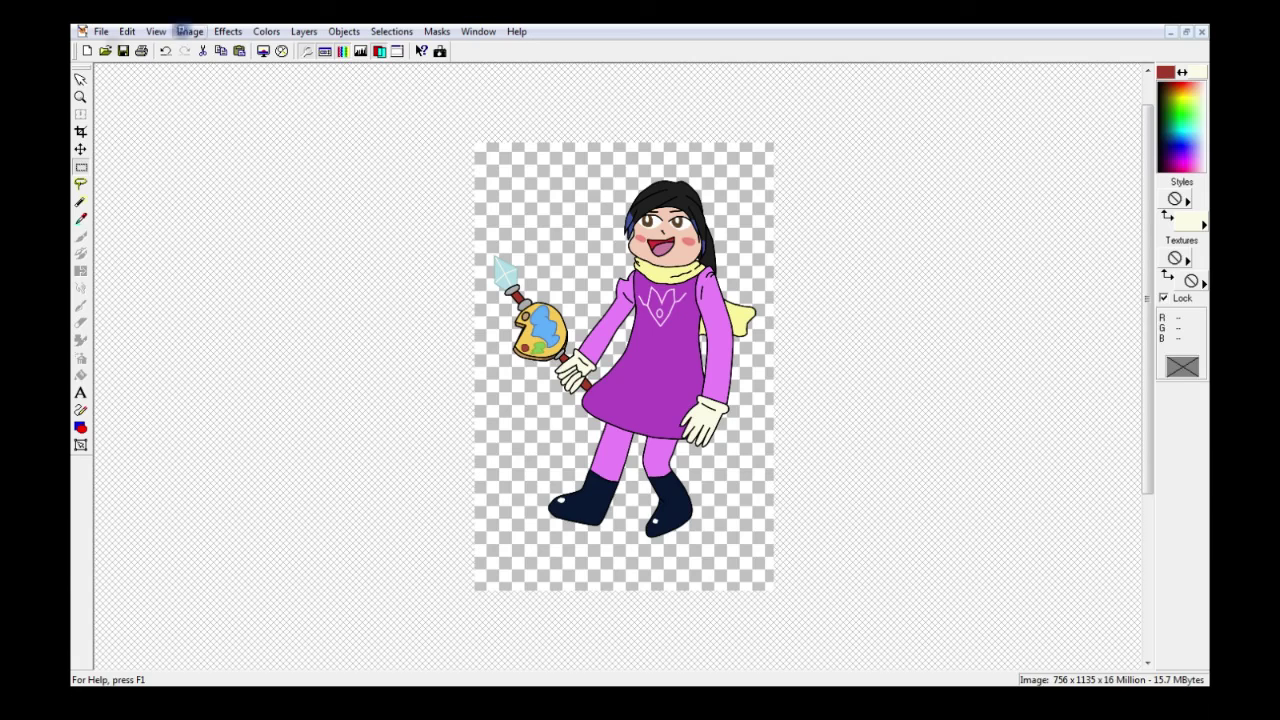
- Start saving the finished character artwork to a file
click(102, 33)
click(150, 154)
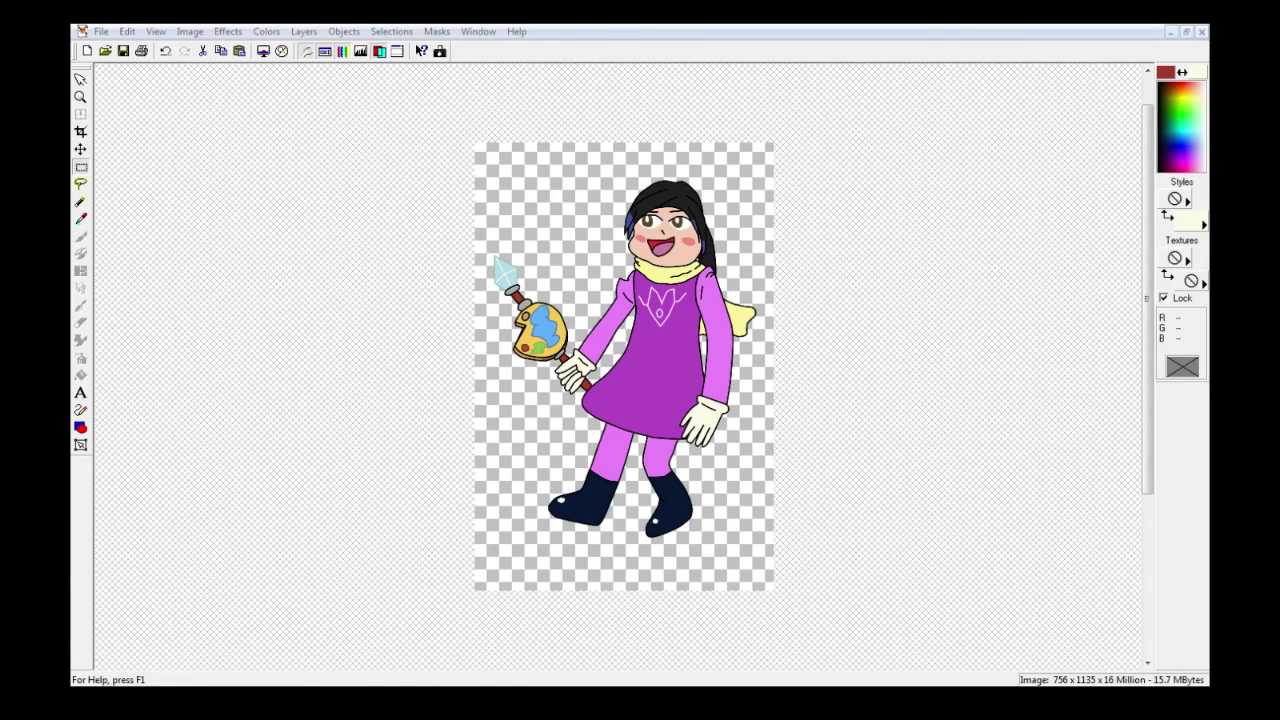